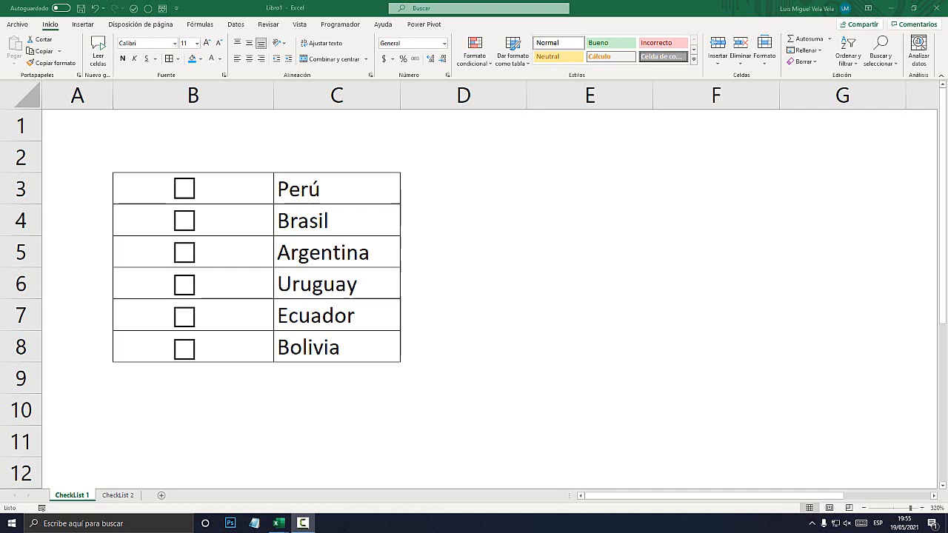
Check all six country boxes, Perú through Bolivia, on the CheckList 1 sheet
left_click(117, 495)
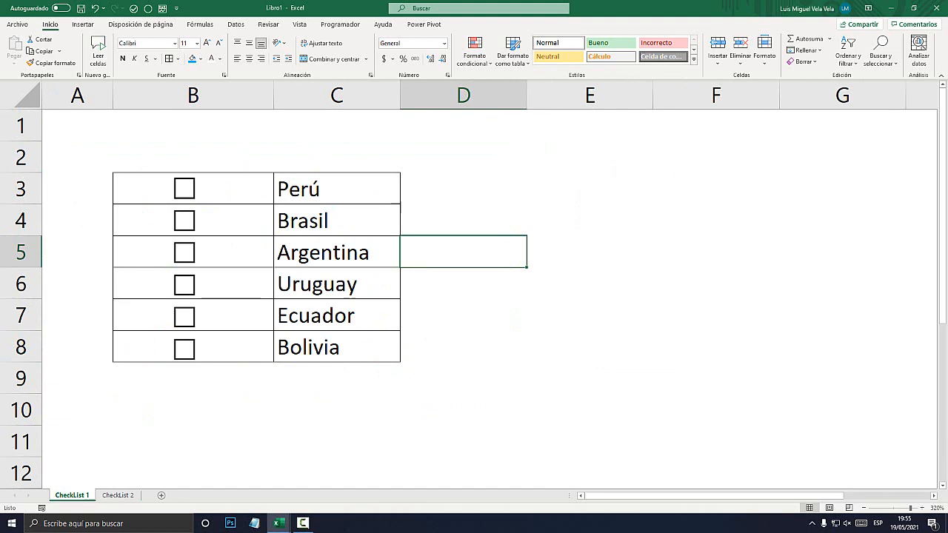
left_click(118, 496)
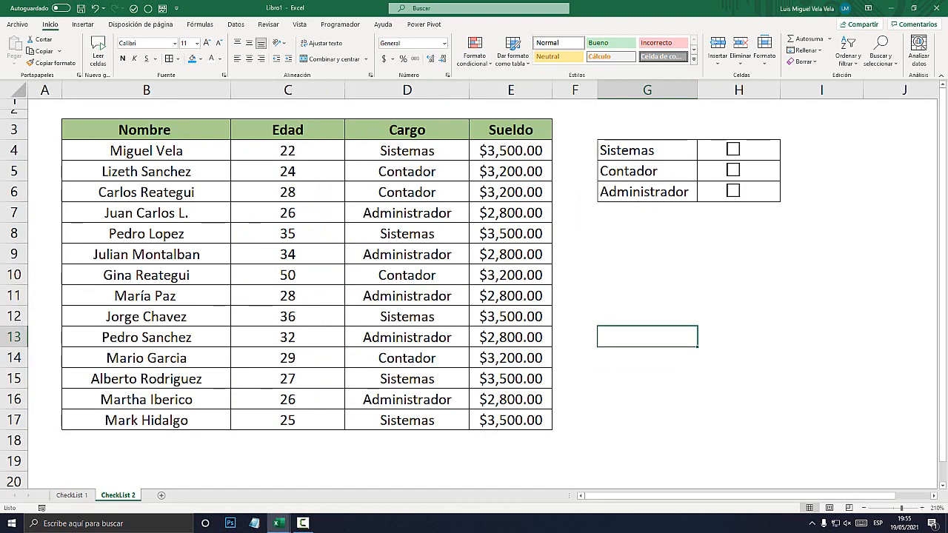
left_click(72, 495)
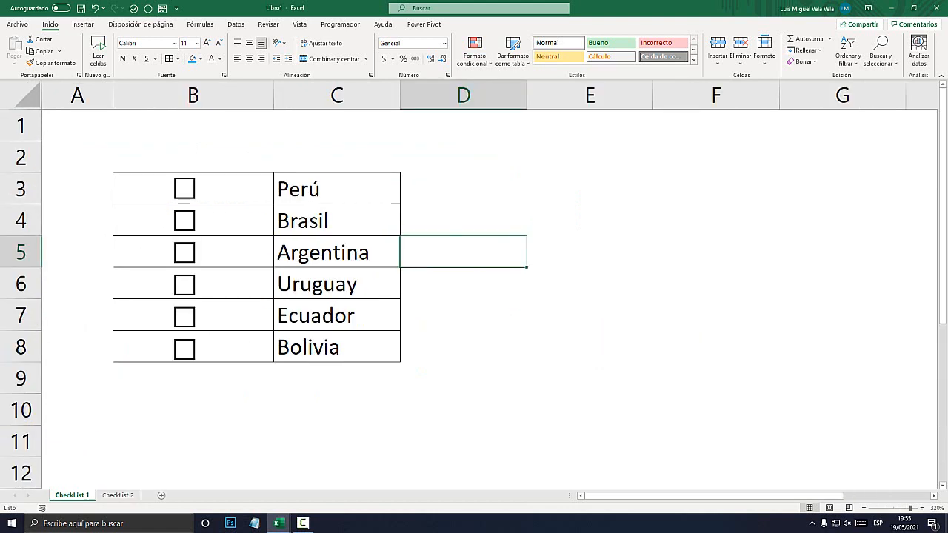
left_click(184, 188)
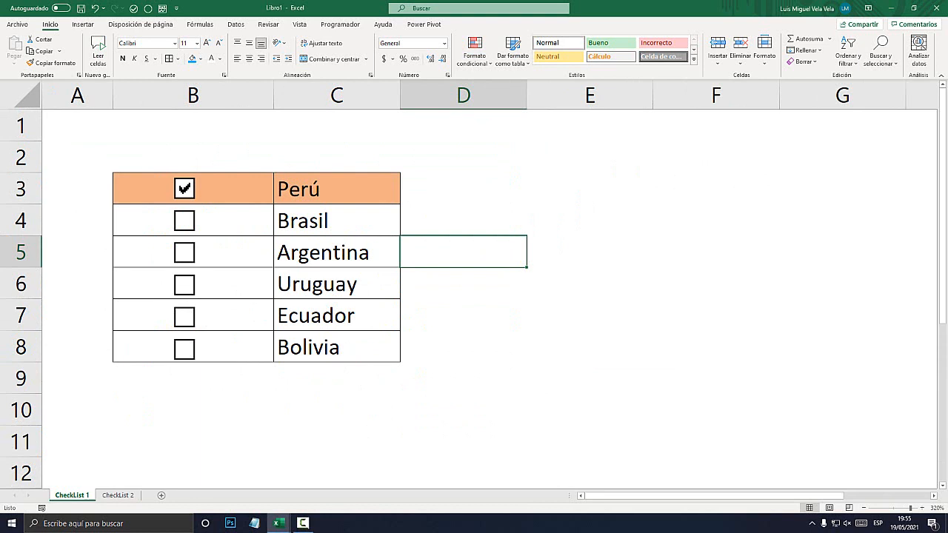
left_click(185, 221)
left_click(184, 253)
left_click(185, 284)
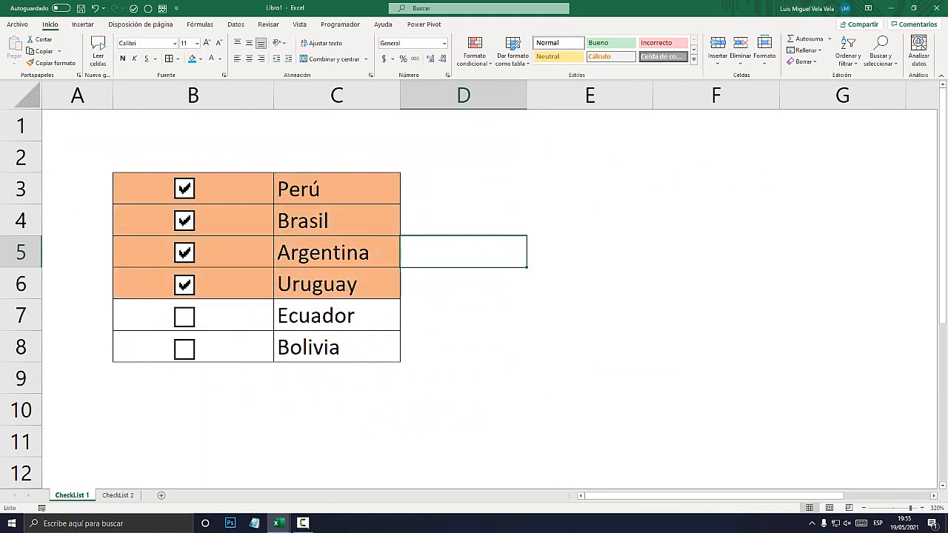
left_click(185, 316)
left_click(184, 348)
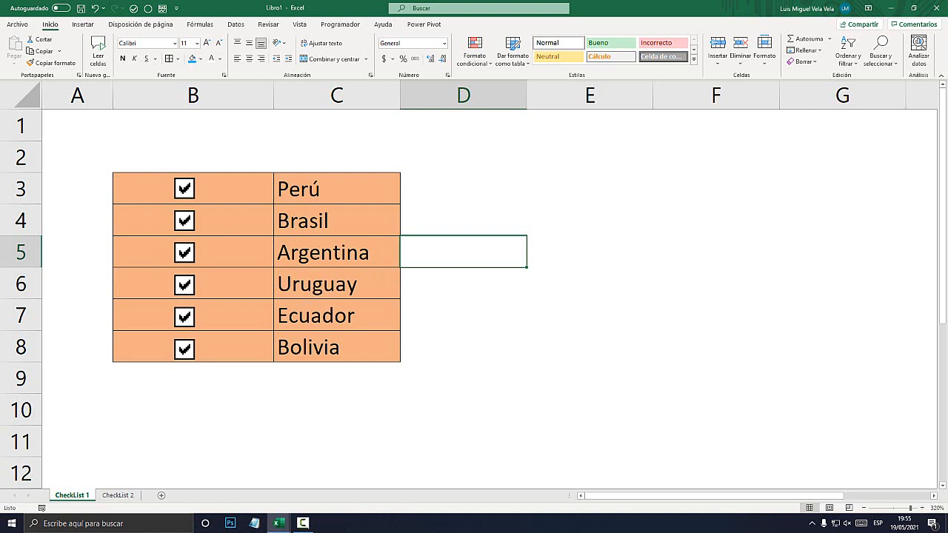
Uncheck all six country boxes, from Bolivia up to Perú
left_click(185, 348)
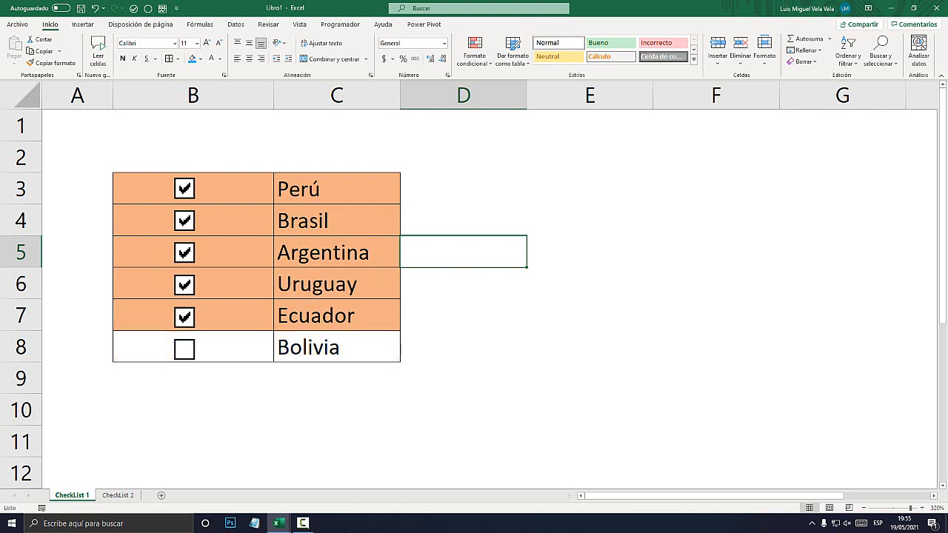
left_click(184, 316)
left_click(184, 285)
left_click(185, 253)
left_click(185, 221)
left_click(184, 189)
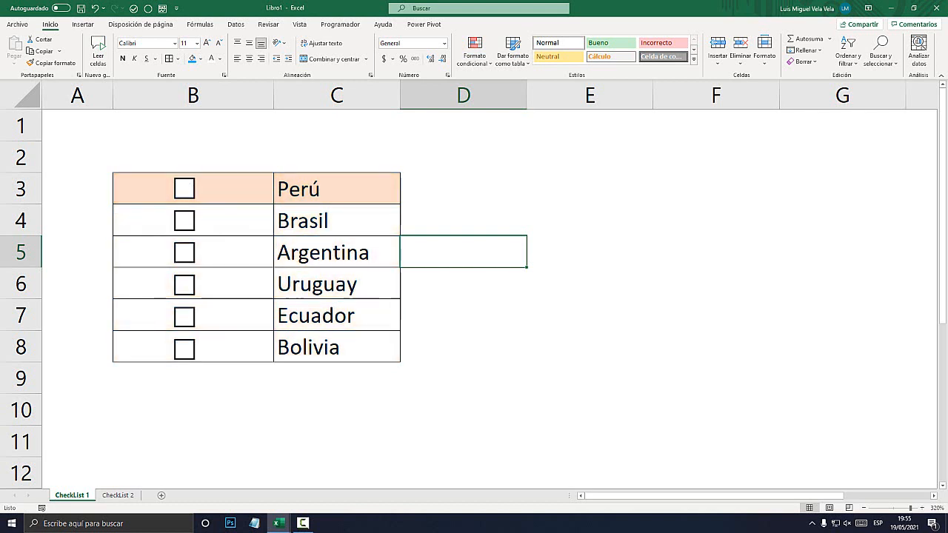
Check the boxes for Perú, Argentina and Ecuador in the country checklist
left_click(185, 189)
left_click(185, 253)
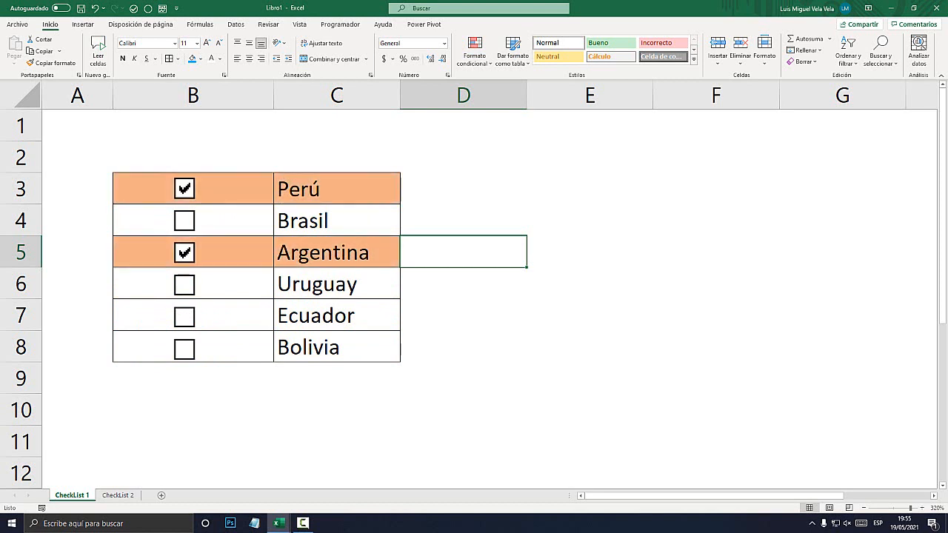
left_click(184, 317)
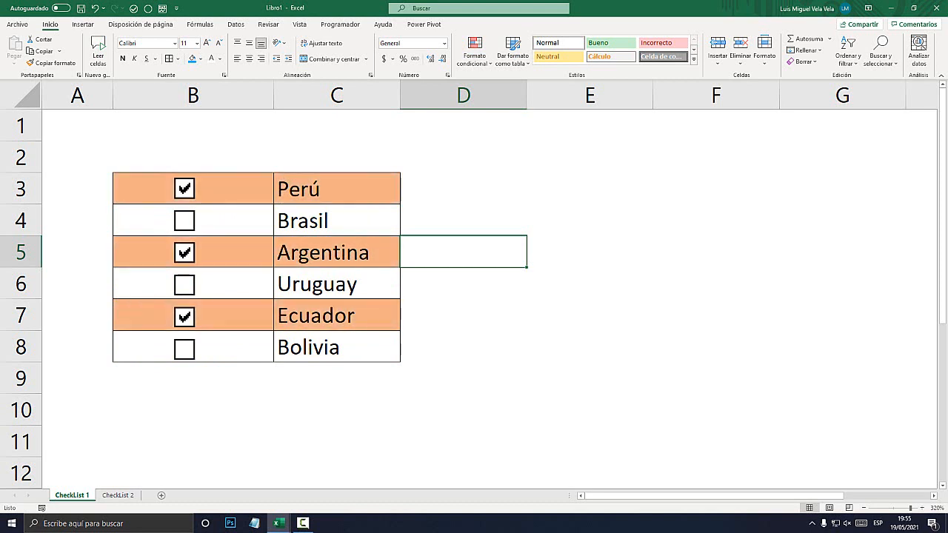
left_click_drag(77, 126, 464, 410)
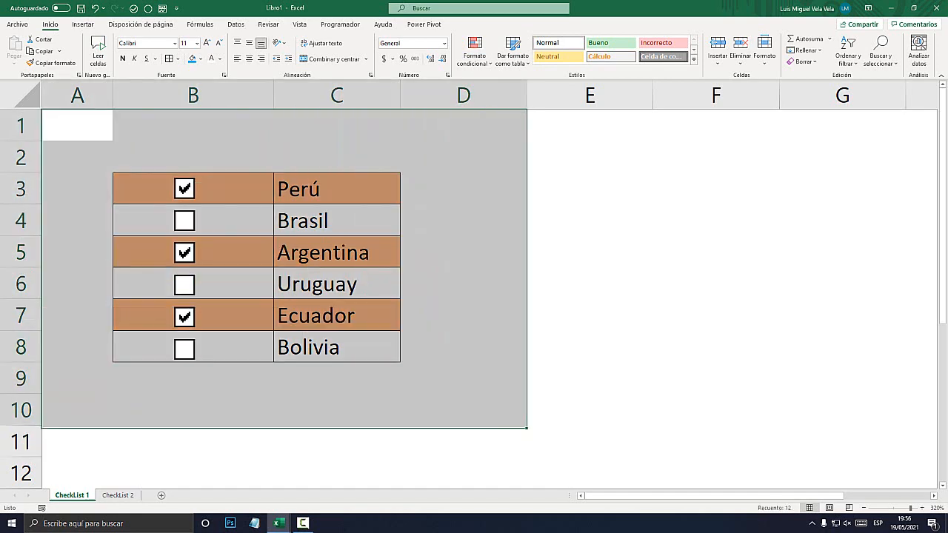
left_click(590, 315)
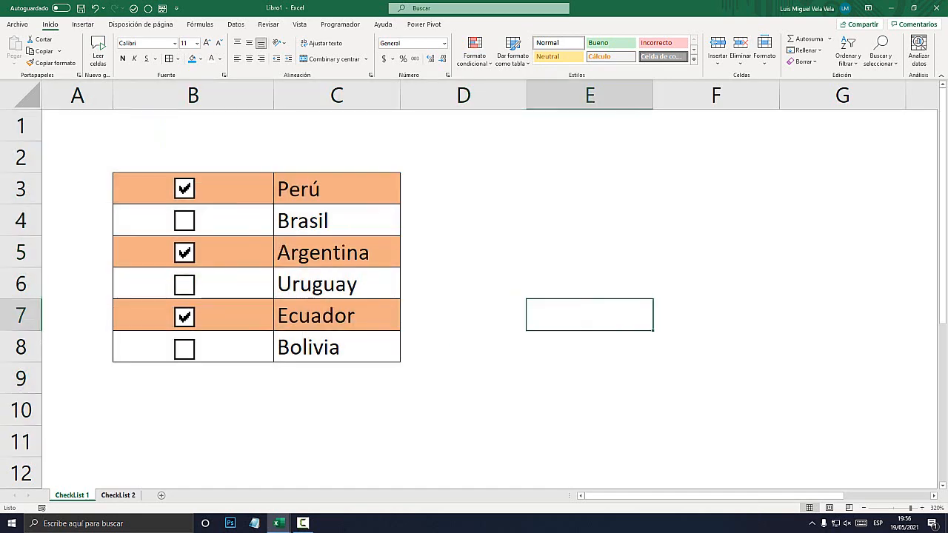
Check the Sistemas box in the role checklist on the CheckList 2 sheet
left_click(118, 495)
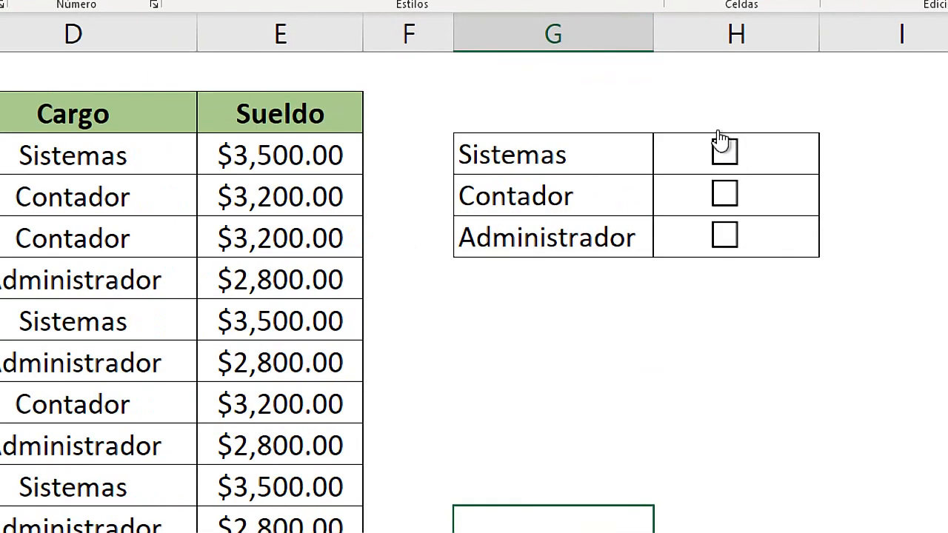
left_click(539, 160)
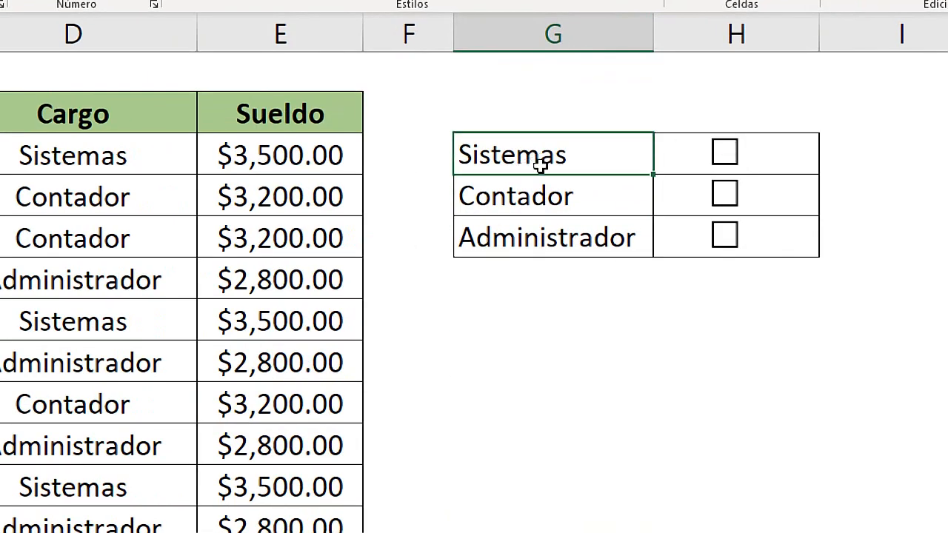
left_click(543, 204)
left_click(560, 238)
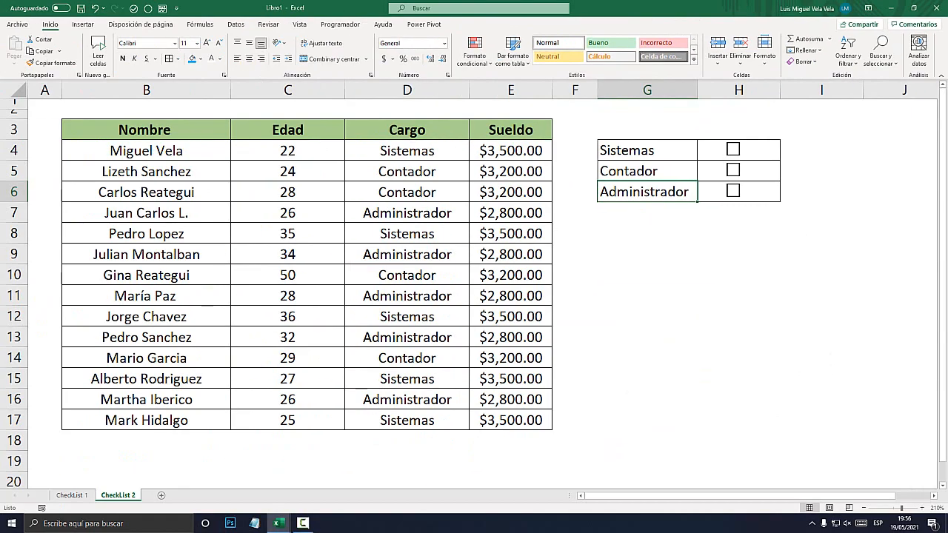
left_click(734, 149)
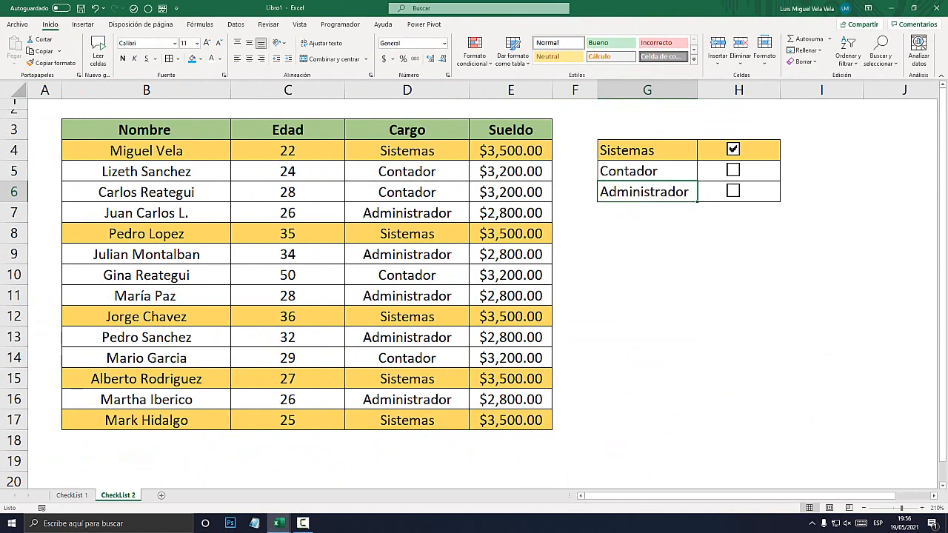
Magnify the employee table and examine the rows whose Cargo is Sistemas
key("super+plus")
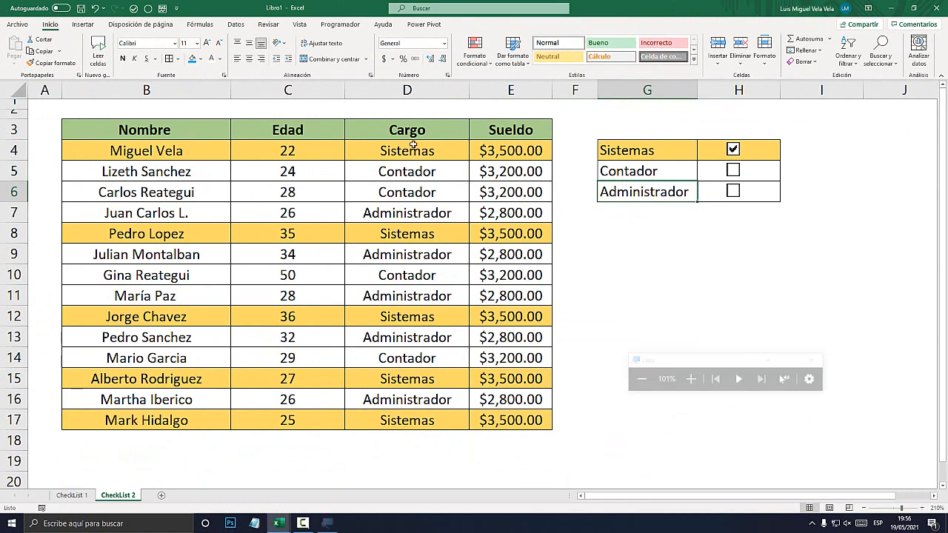
left_click(407, 152)
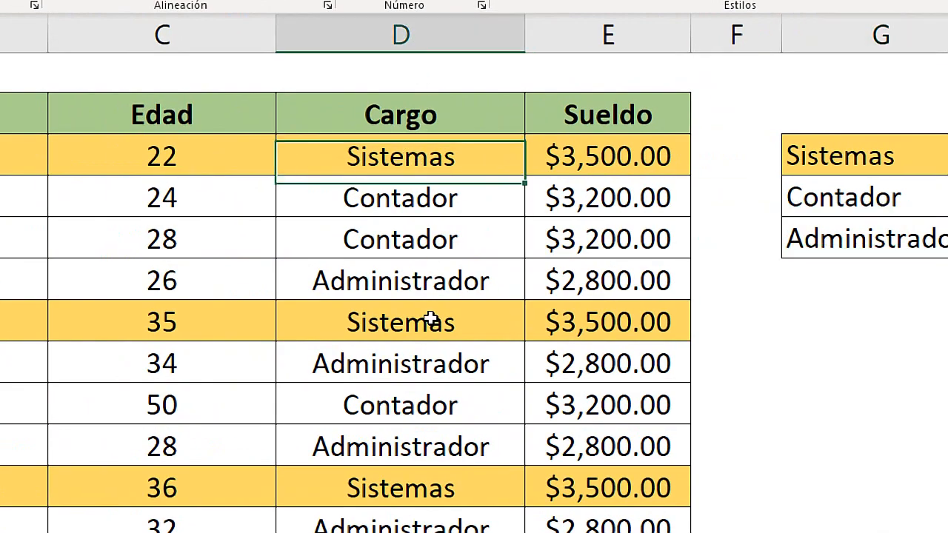
left_click(432, 321)
left_click(393, 491)
left_click(432, 364)
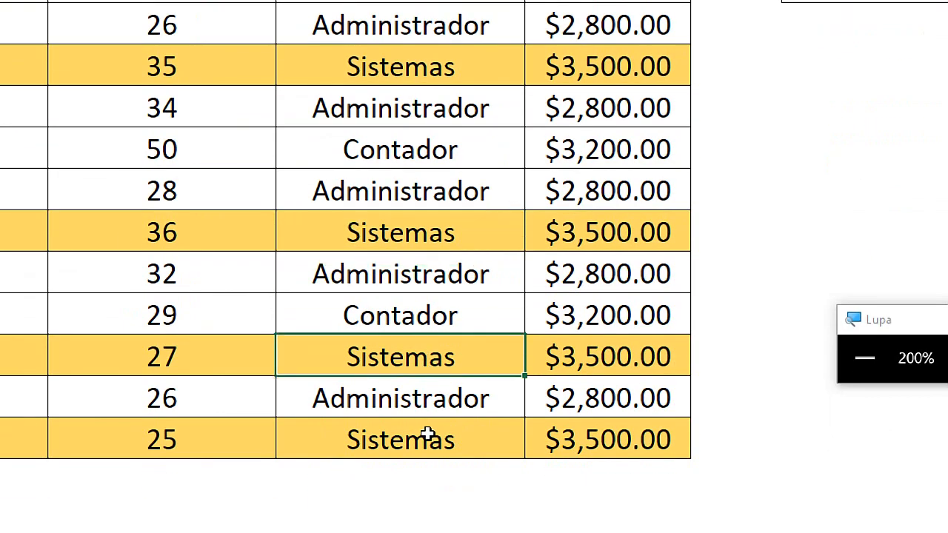
left_click(429, 437)
key("super+Escape")
Uncheck the Sistemas box, check the Contador box, and inspect the Contador rows under magnification
left_click(733, 150)
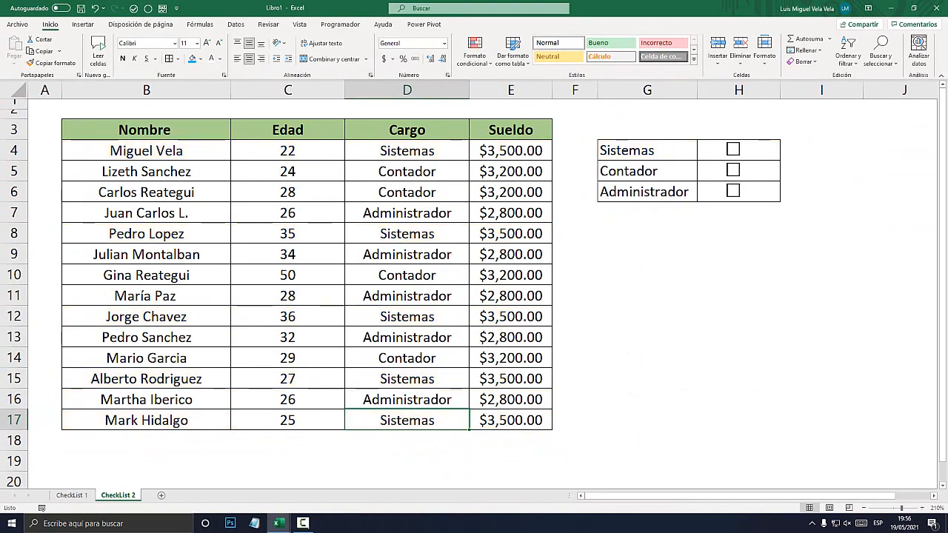
left_click(734, 170)
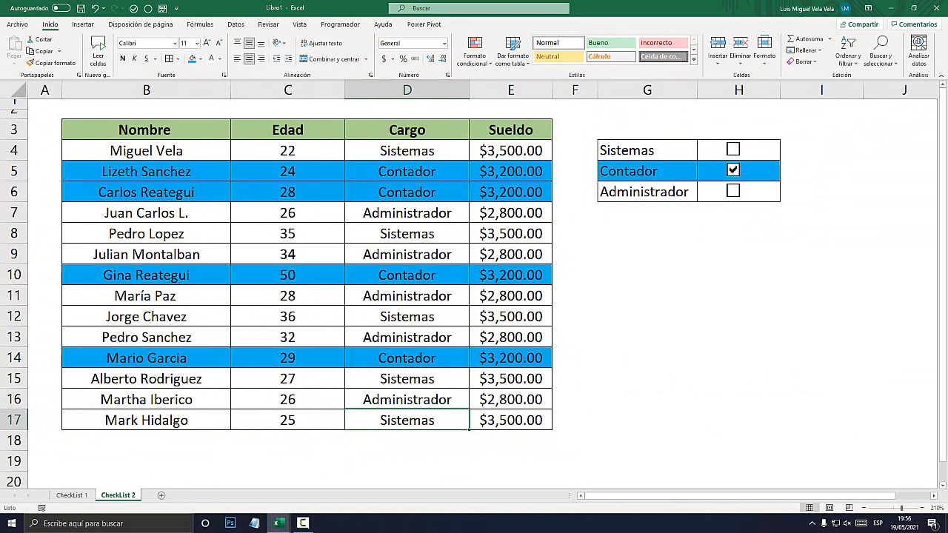
key("super+plus")
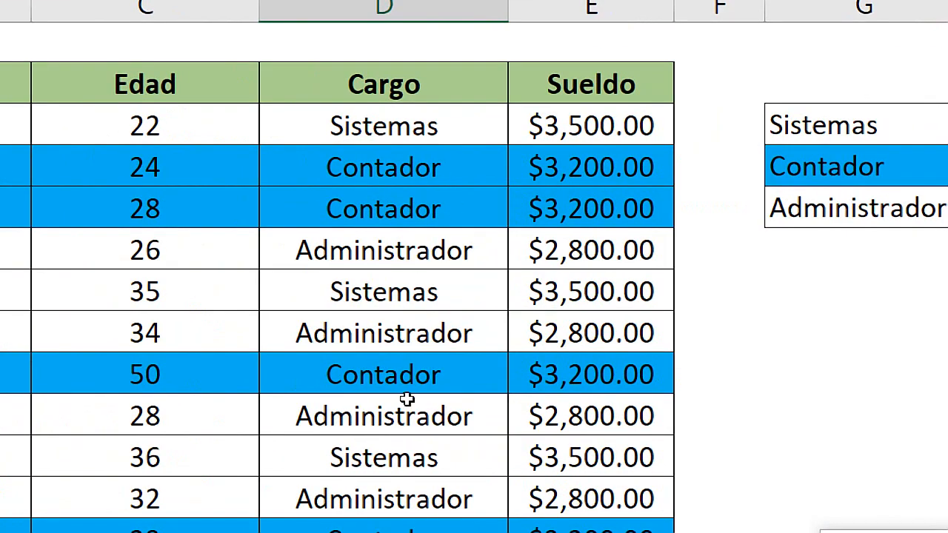
key("super+Escape")
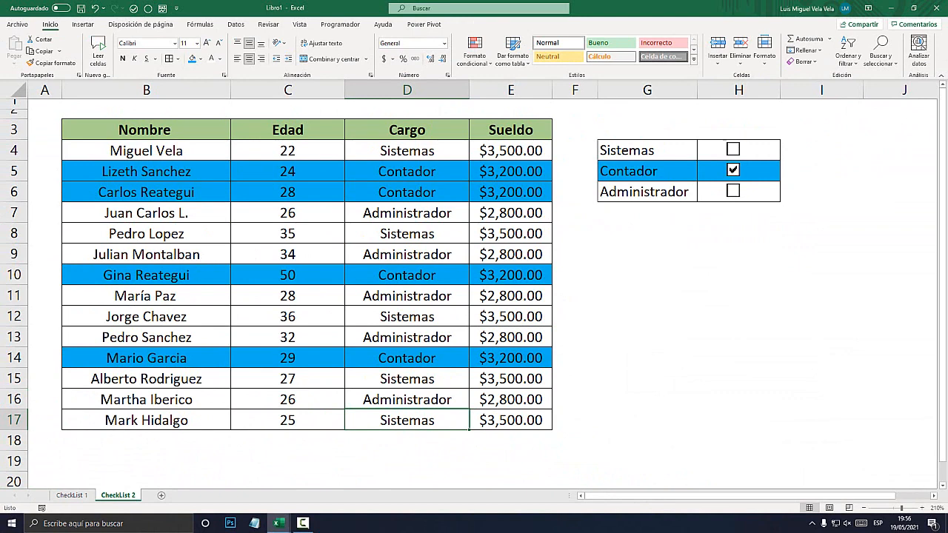
Check the Administrador and Sistemas boxes alongside Contador and magnify the role checklist
left_click(733, 191)
left_click(733, 150)
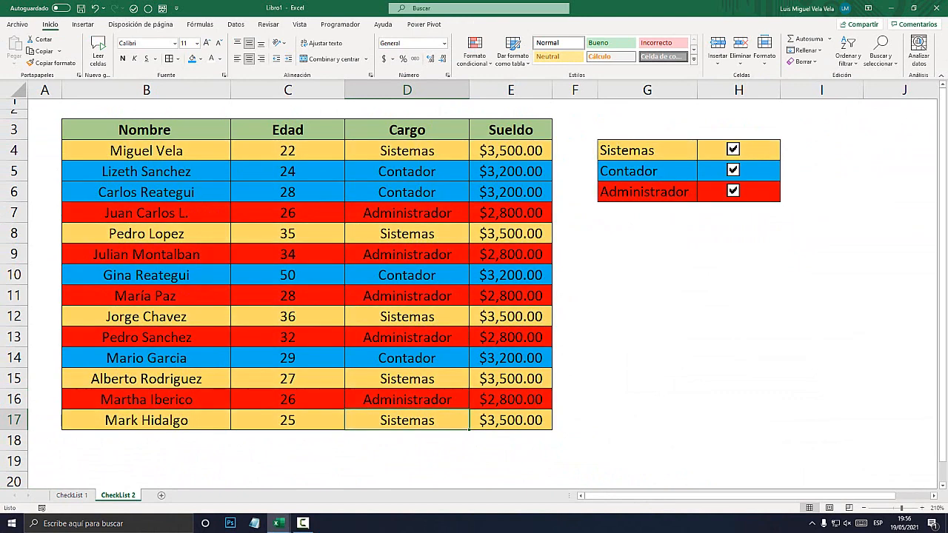
key("super+plus")
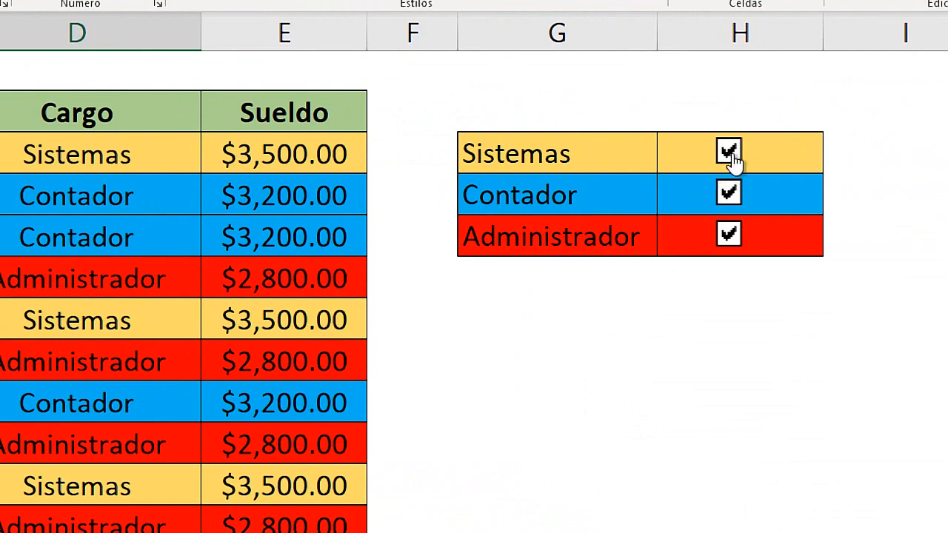
Uncheck the Sistemas and Contador boxes and close the screen magnifier
left_click(729, 154)
left_click(730, 195)
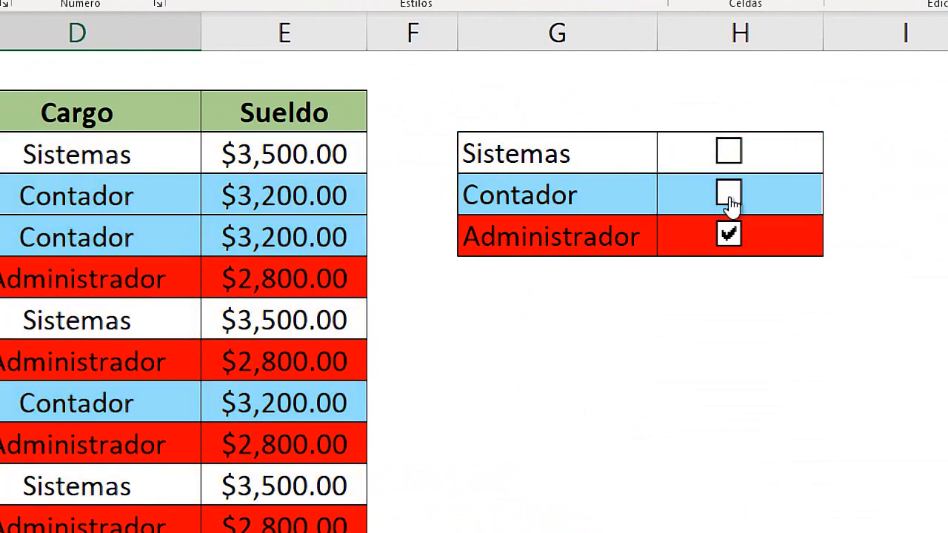
key("super+minus")
key("super+Escape")
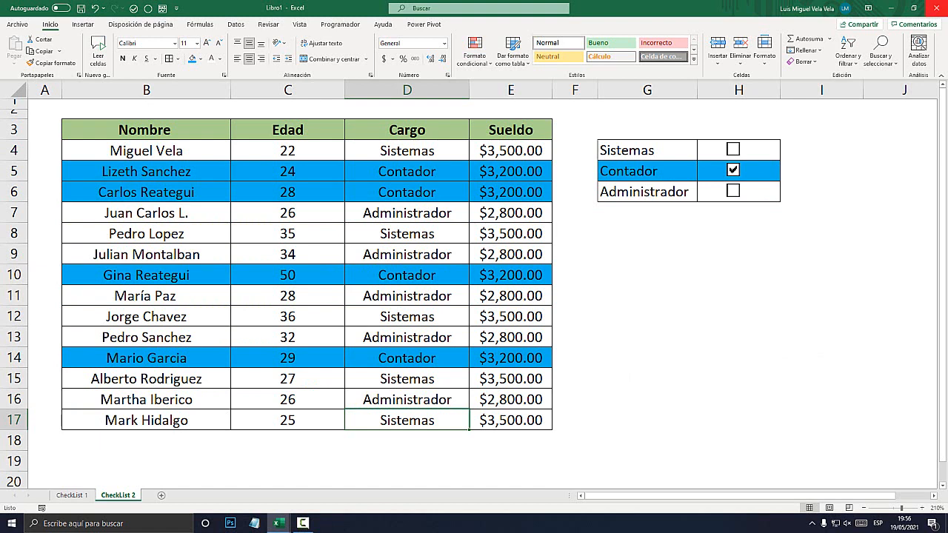
Close the finished example workbook Libro1 and go to the country list in Libro2
left_click(936, 8)
left_click(517, 316)
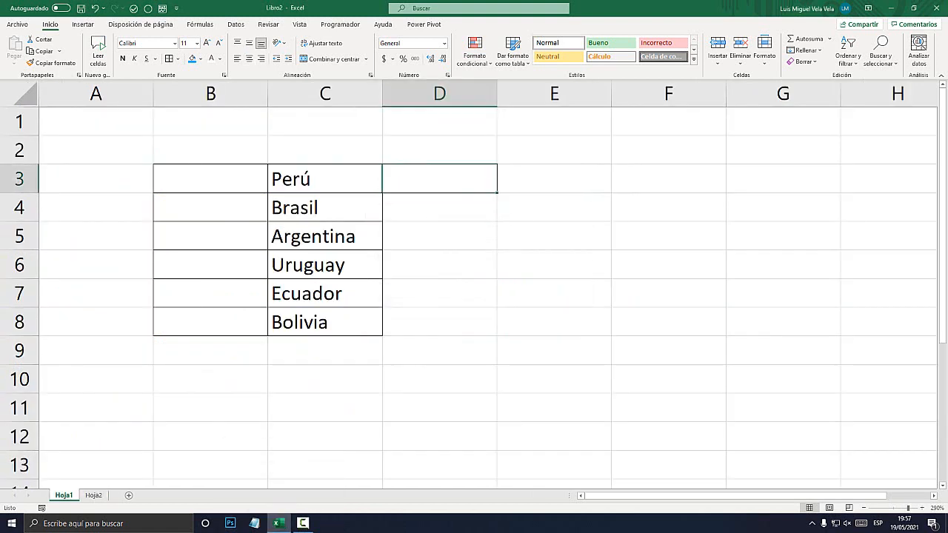
left_click(326, 323)
Widen the Cargo column on Hoja2 so that the Administrador entries fit
left_click(94, 495)
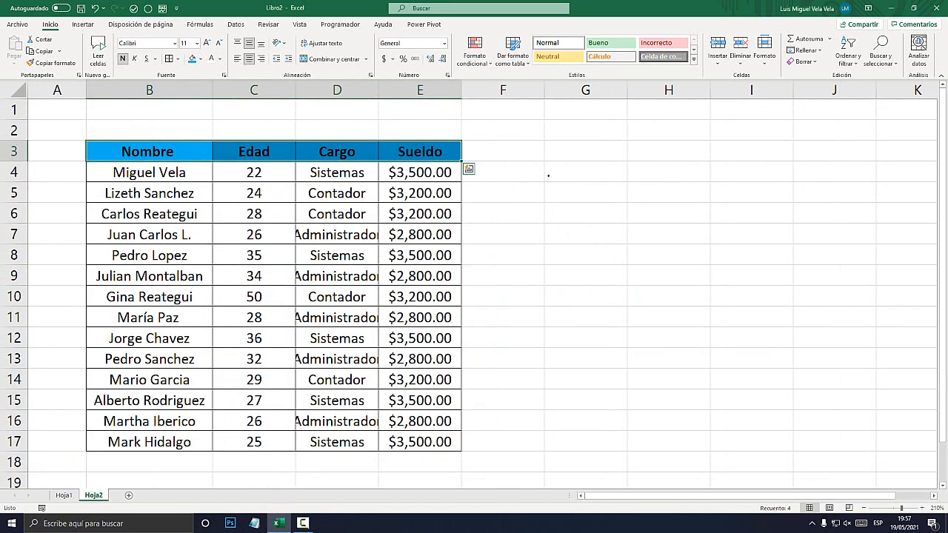
left_click(585, 235)
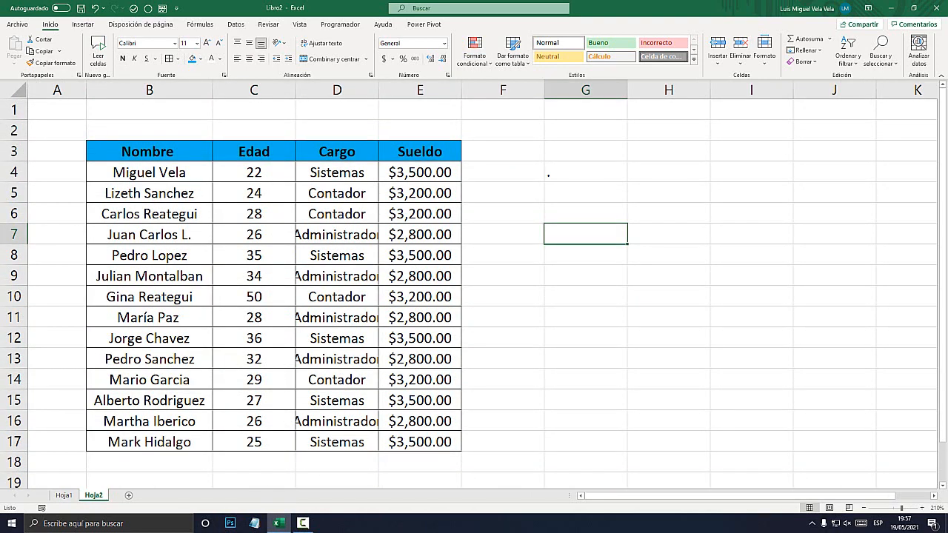
left_click_drag(379, 90, 423, 90)
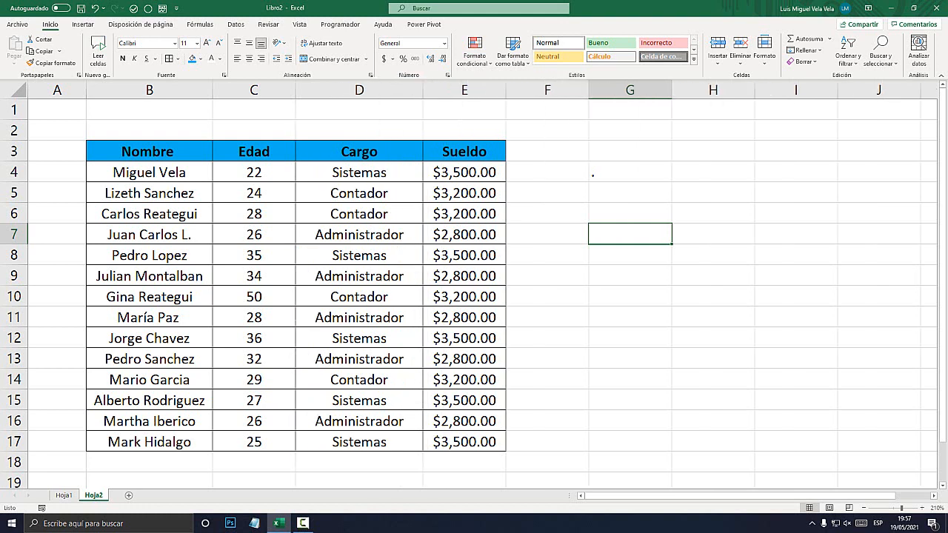
Review the country list on Hoja1 and the employee table on Hoja2, finishing on Hoja1
left_click(65, 496)
left_click_drag(325, 179, 325, 323)
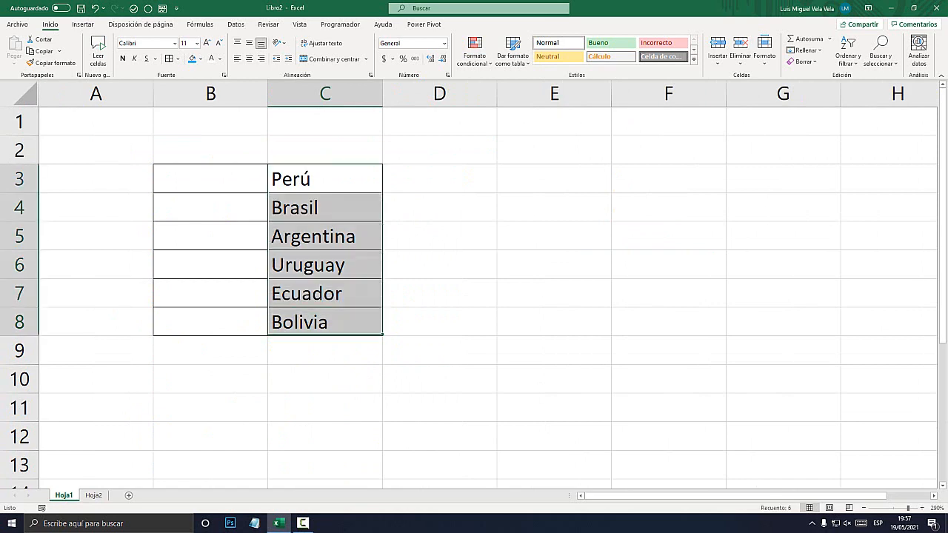
left_click(93, 495)
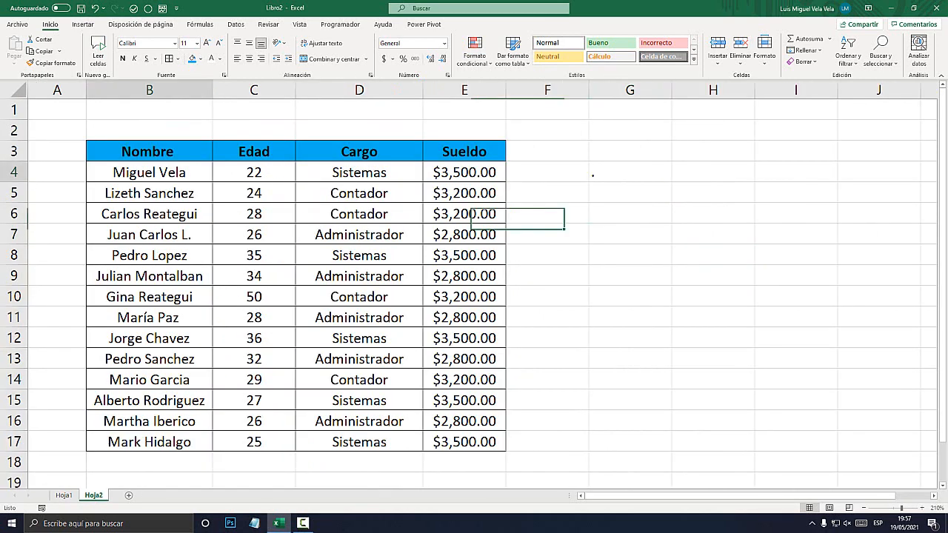
left_click_drag(149, 173, 360, 422)
left_click(547, 401)
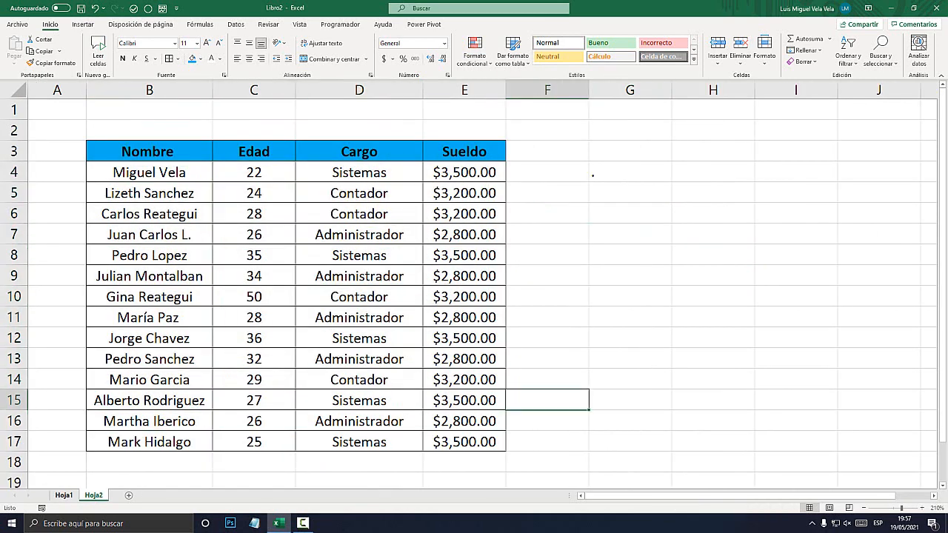
key("ctrl+Page_Up")
left_click(439, 208)
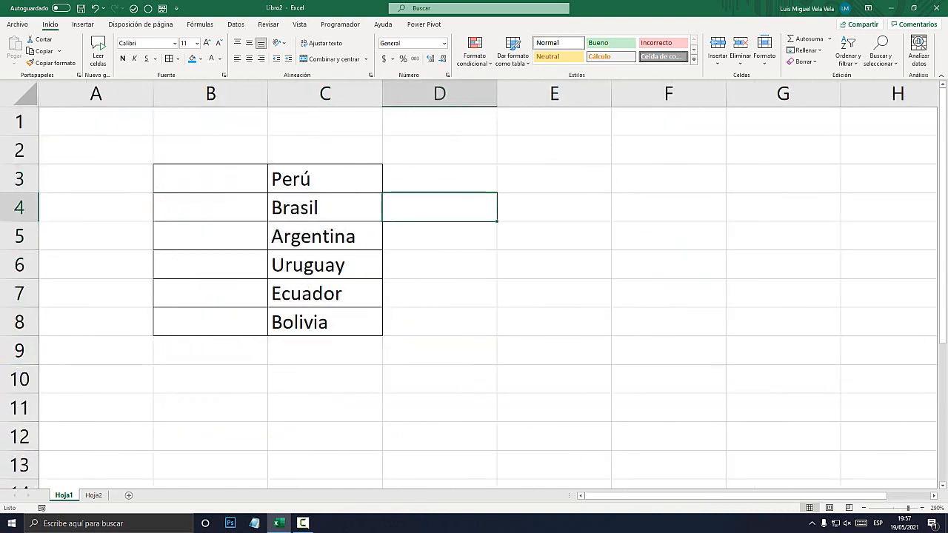
Examine the checkbox and country columns of the list, finishing on the empty cell beside Perú
left_click_drag(210, 179, 325, 179)
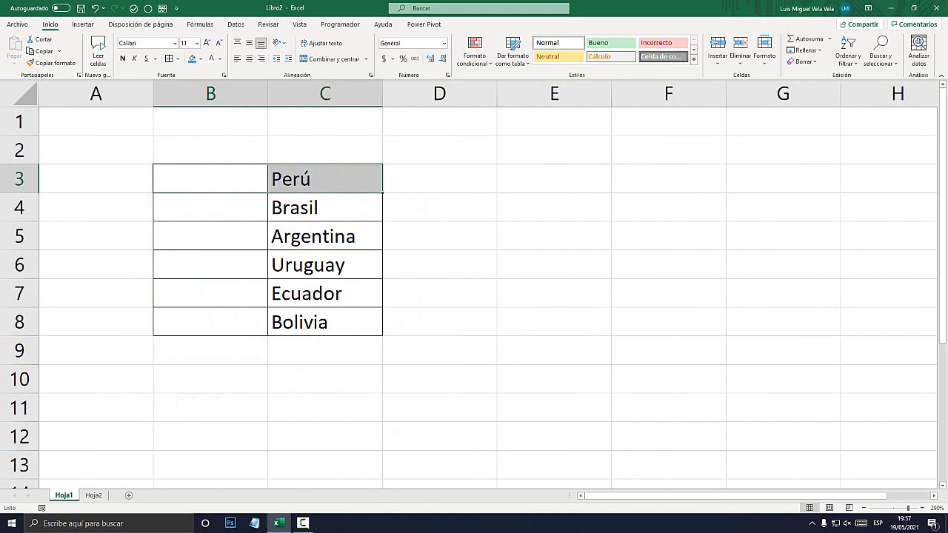
key("Right")
key("Down")
key("Down")
key("Down")
key("Left")
key("Up")
key("Up")
key("Up")
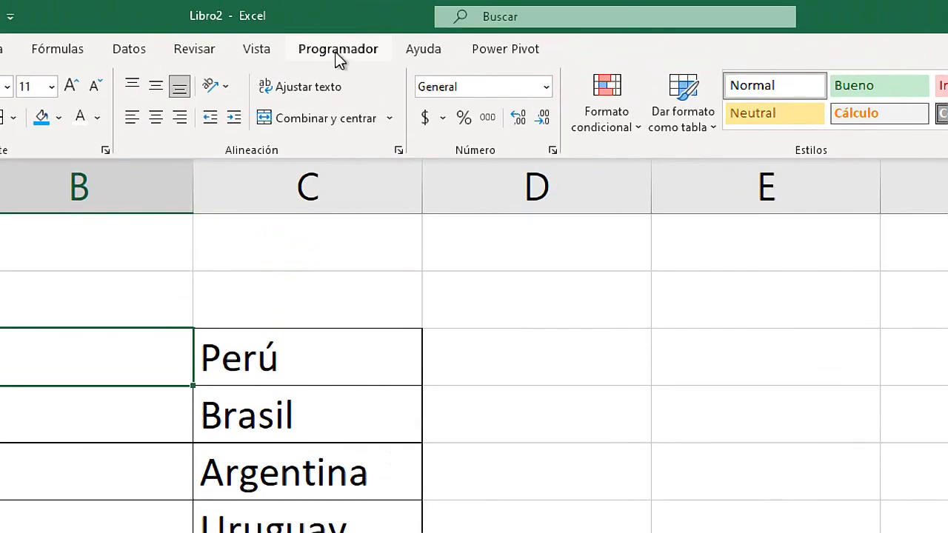
Display the Programador tools, magnifying the screen, and open the Excel options dialog
left_click(338, 51)
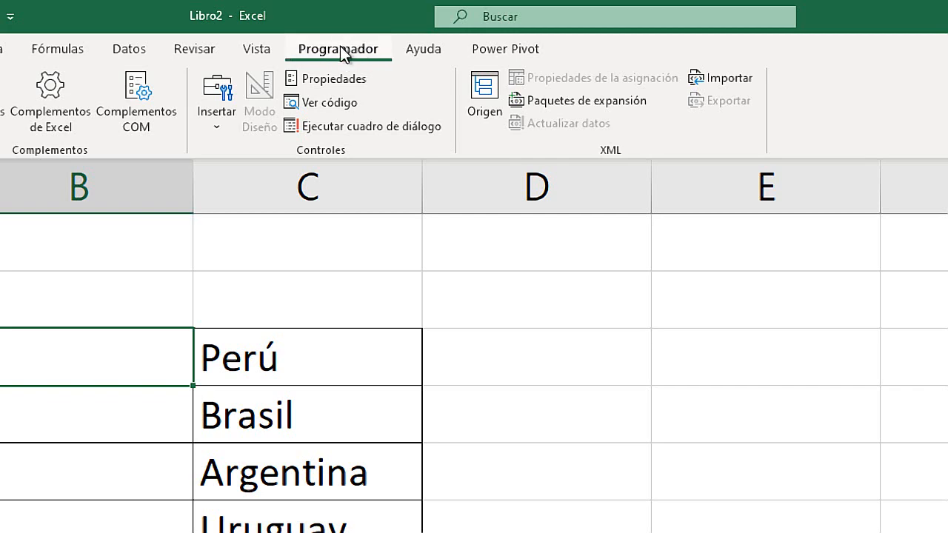
key("super+Escape")
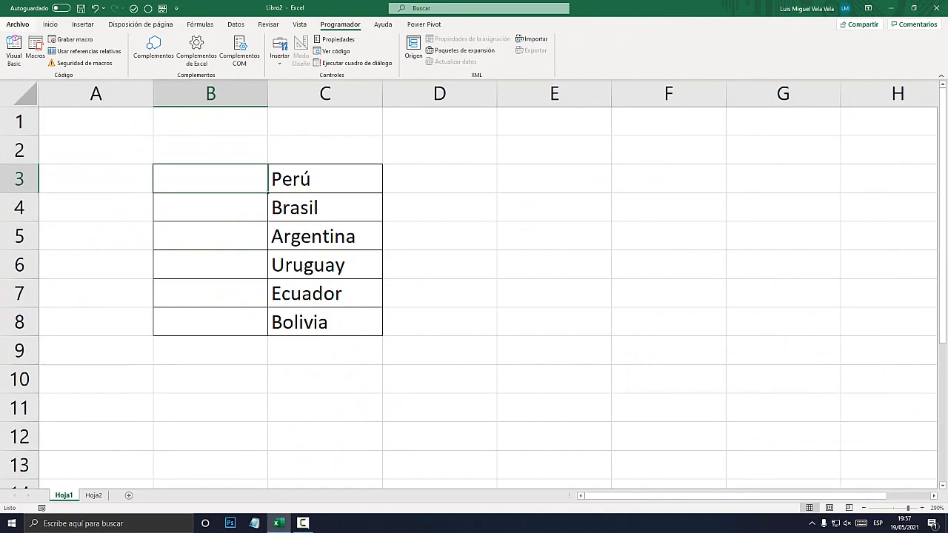
key("super+plus")
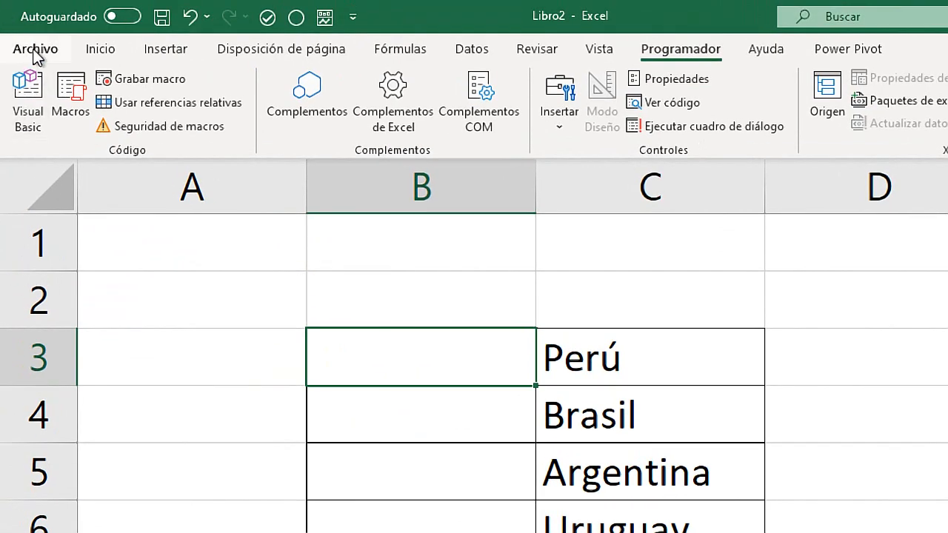
left_click(35, 51)
key("super+Escape")
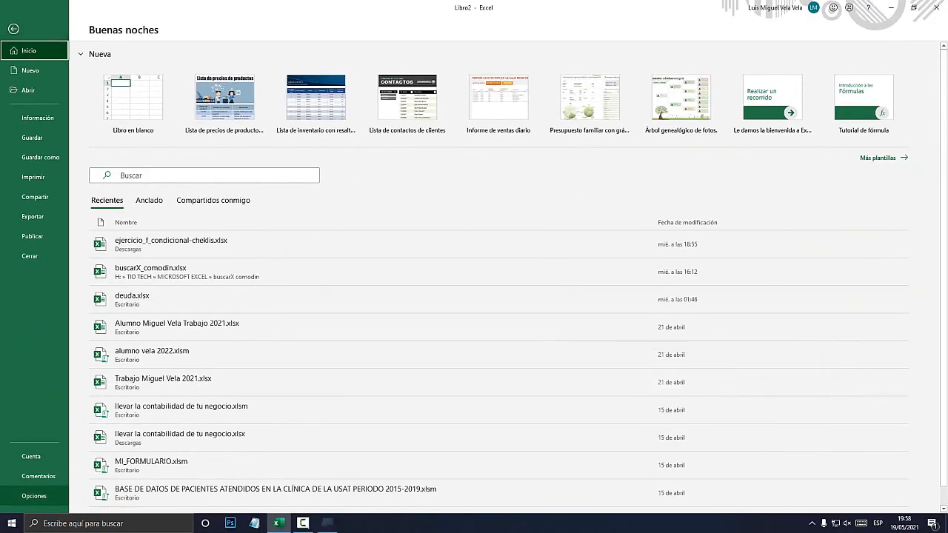
key("super+plus")
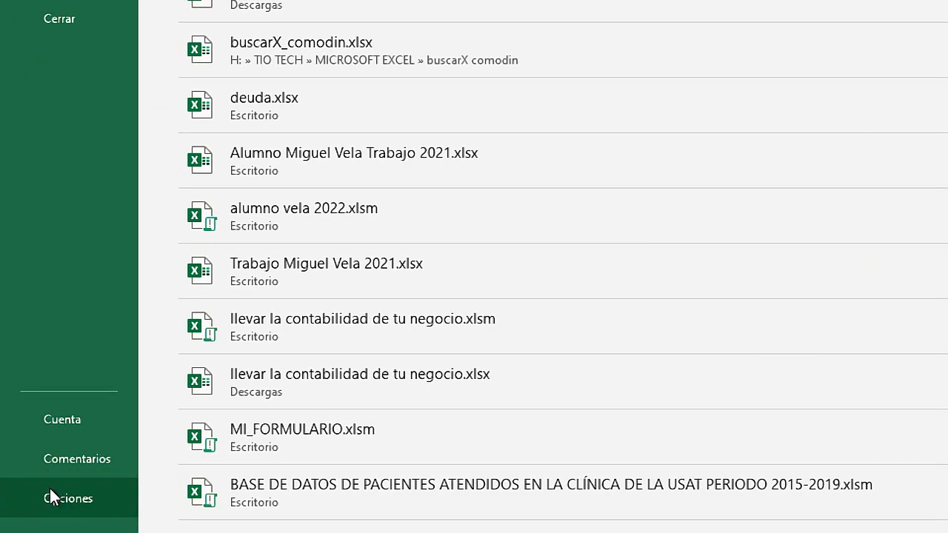
left_click(66, 497)
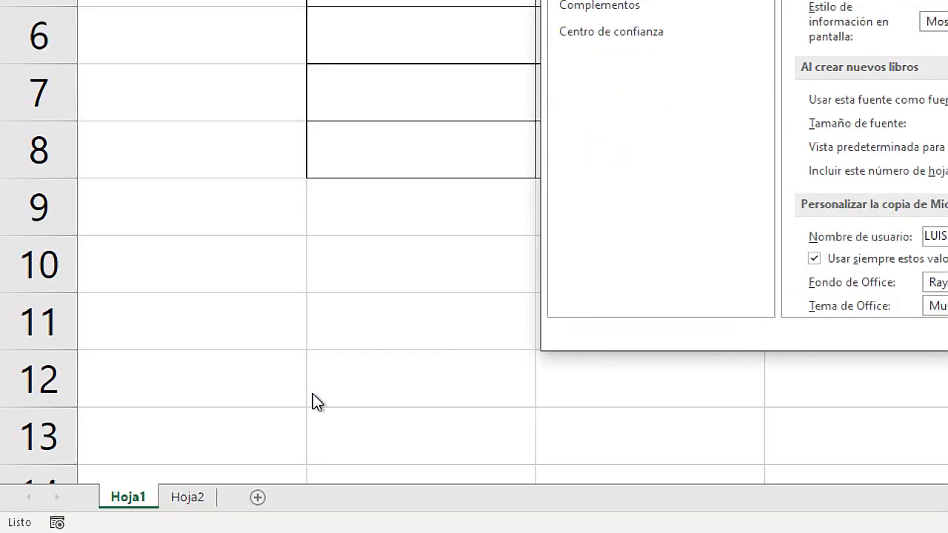
key("super+Escape")
left_click_drag(414, 99, 392, 79)
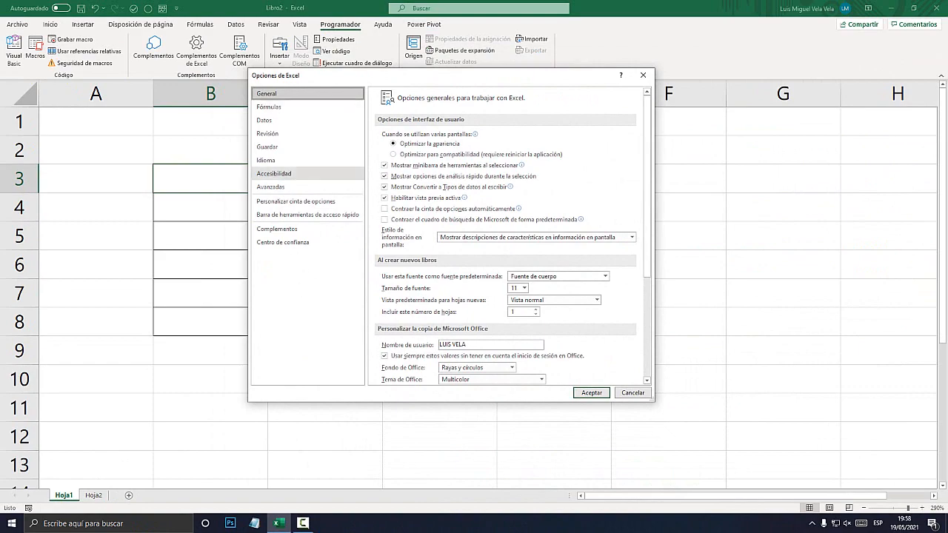
Make sure Programador is enabled among the main tabs in the ribbon customization and accept the Excel options
key("super+plus")
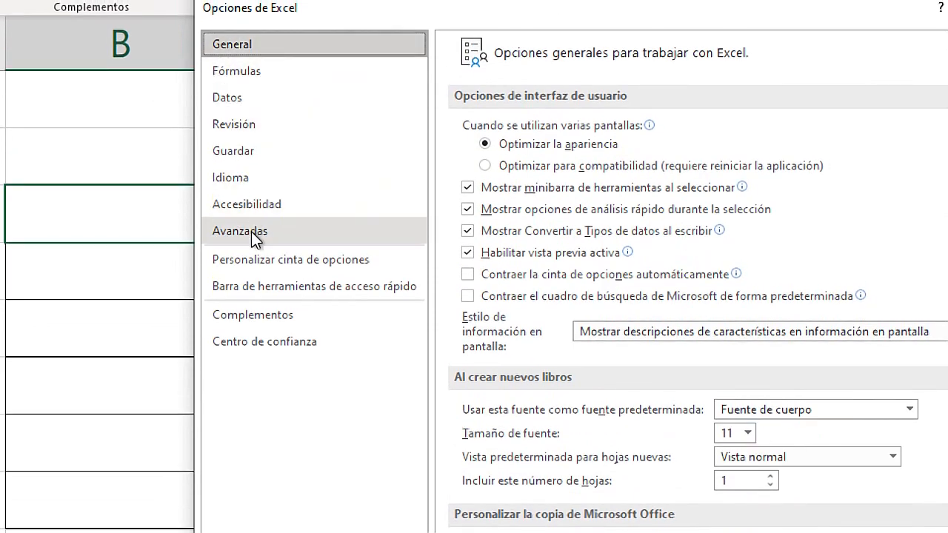
left_click(349, 263)
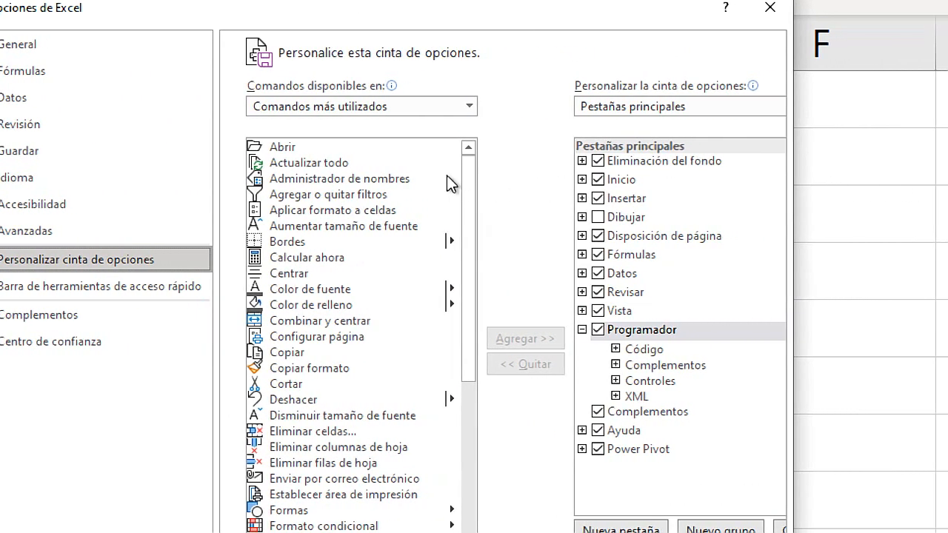
scroll(474, 186, "down", 6)
scroll(450, 332, "up", 6)
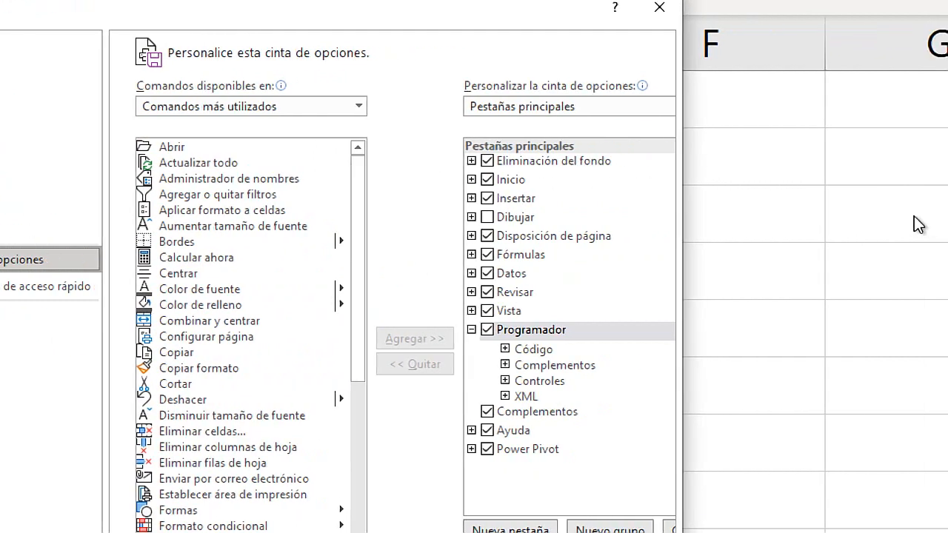
left_click(473, 330)
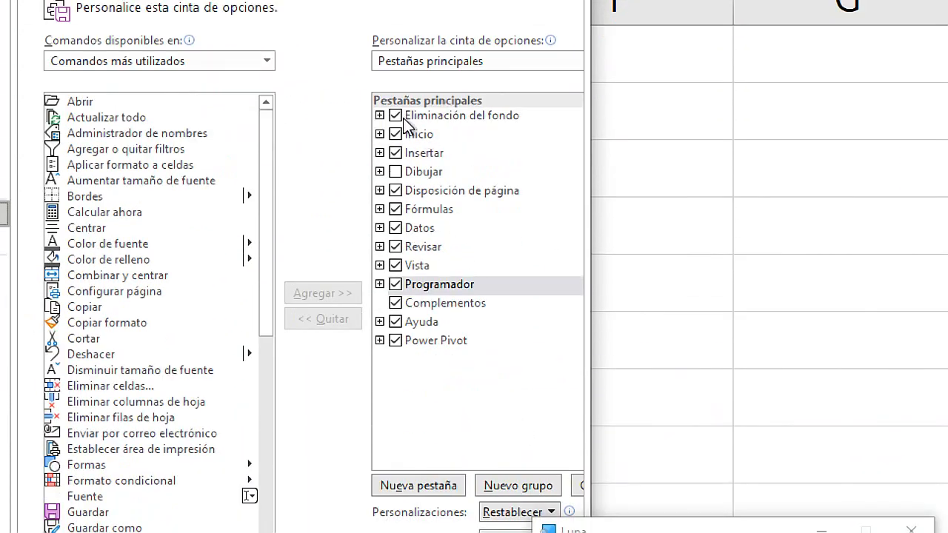
left_click(396, 284)
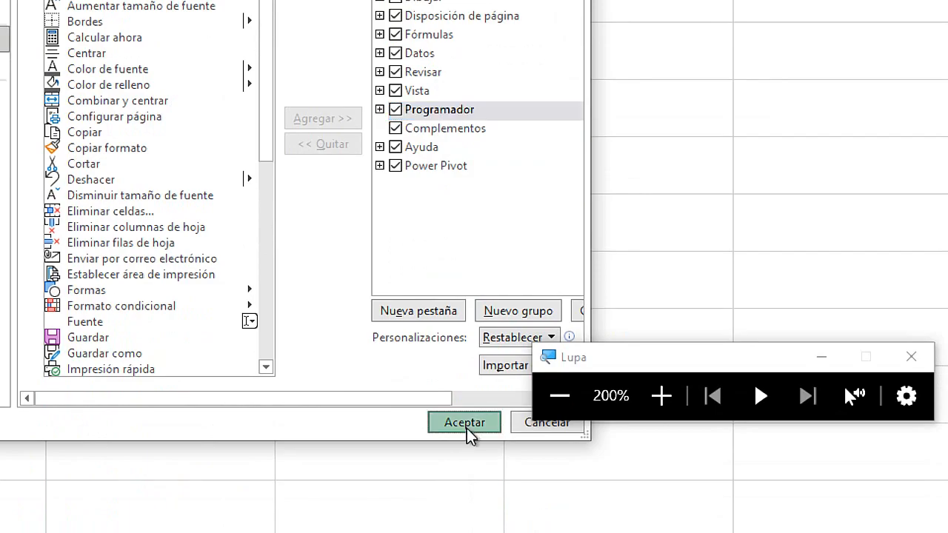
left_click(467, 424)
key("super+Escape")
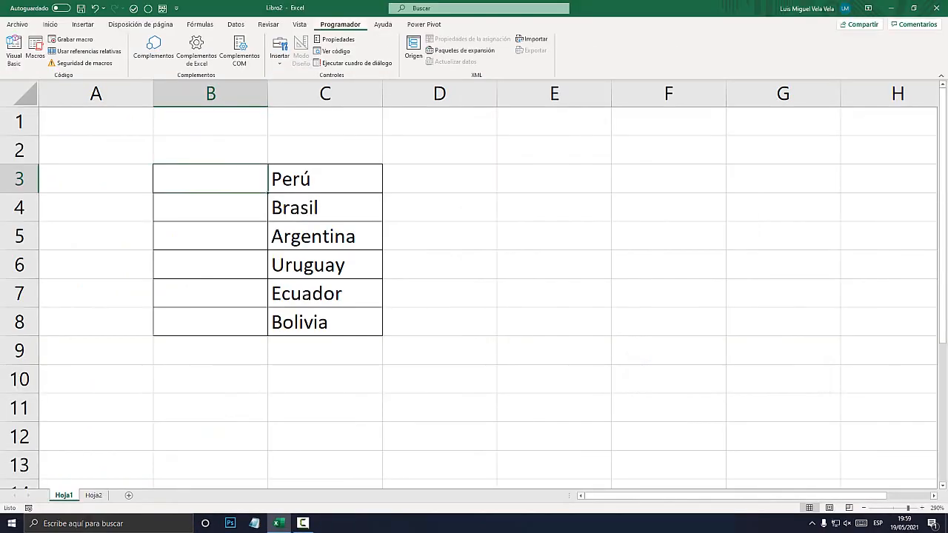
Insert a form-control checkbox (Casilla) and position it inside the empty cell beside Perú
key("super+plus")
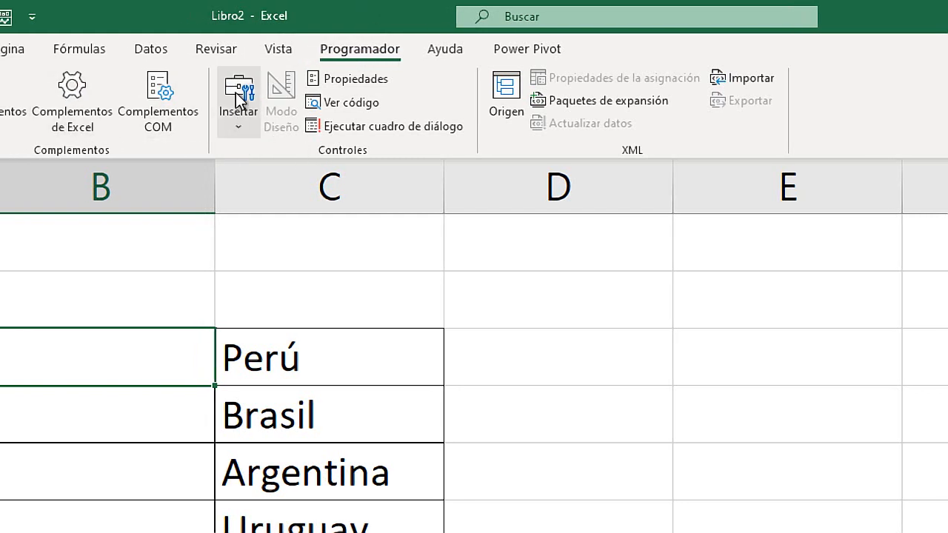
left_click(237, 120)
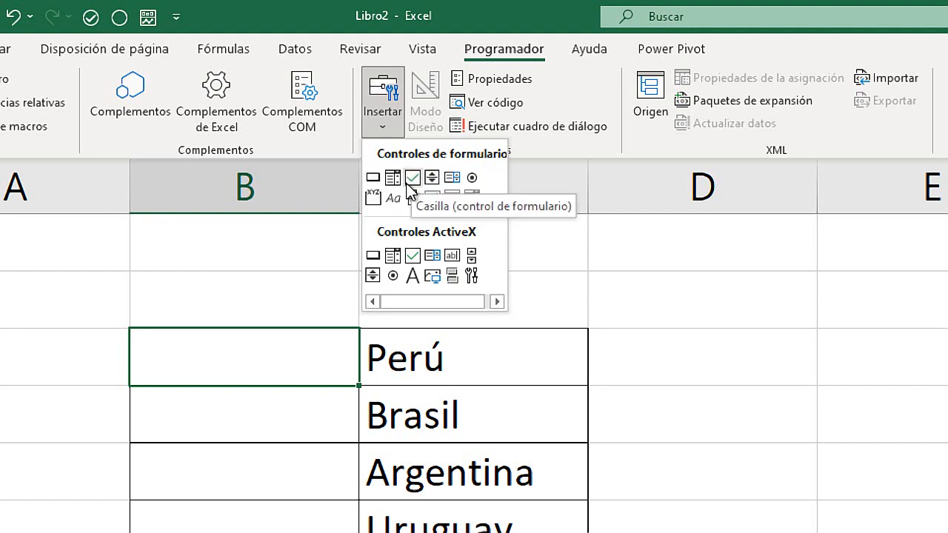
left_click(412, 178)
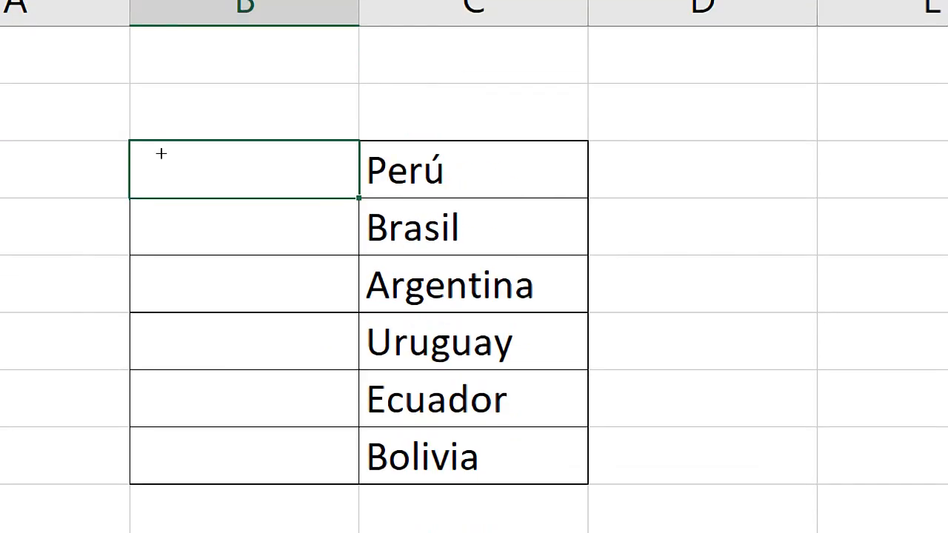
left_click(220, 146)
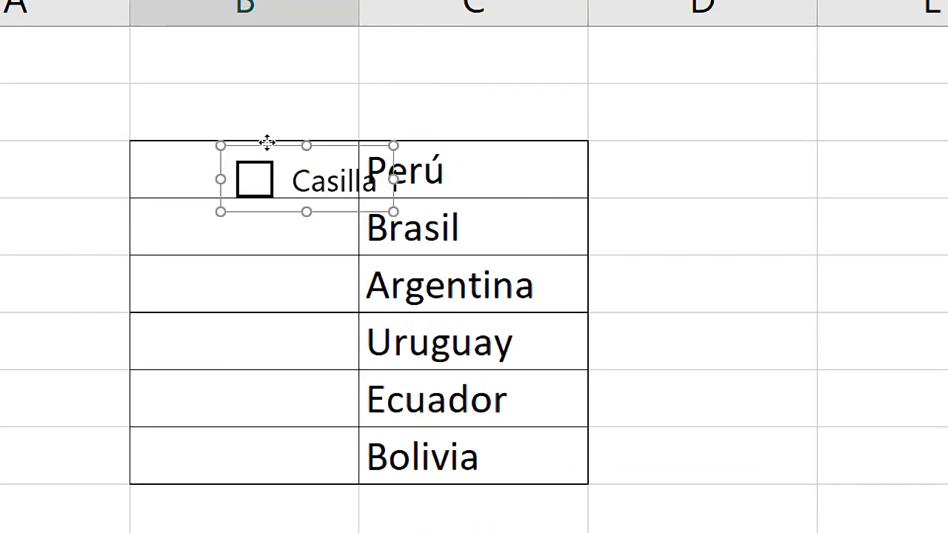
left_click_drag(267, 141, 205, 153)
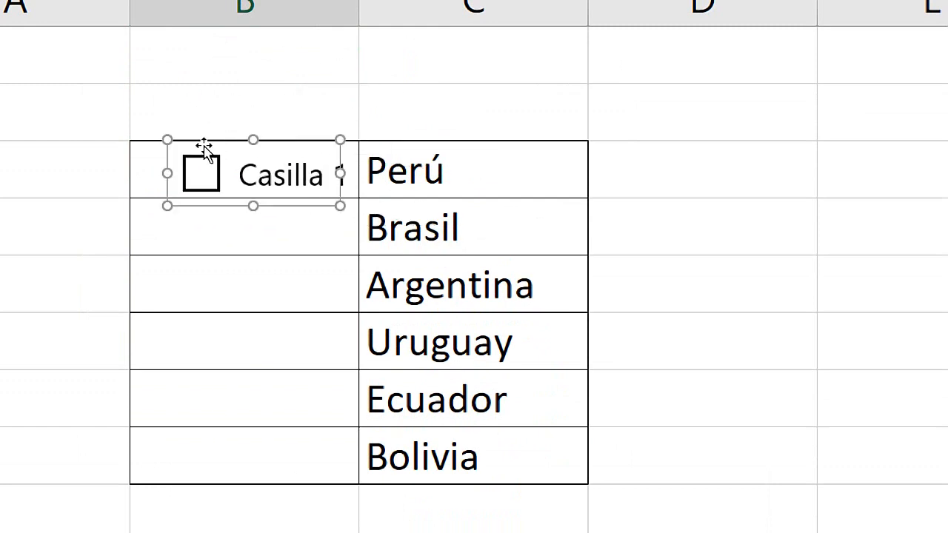
Delete the checkbox's caption and narrow its frame so that the box sits centred in the cell beside Perú
left_click(246, 175)
key("Delete")
key("Delete")
key("Delete")
key("Delete")
key("Delete")
key("Delete")
key("Delete")
key("Delete")
key("Delete")
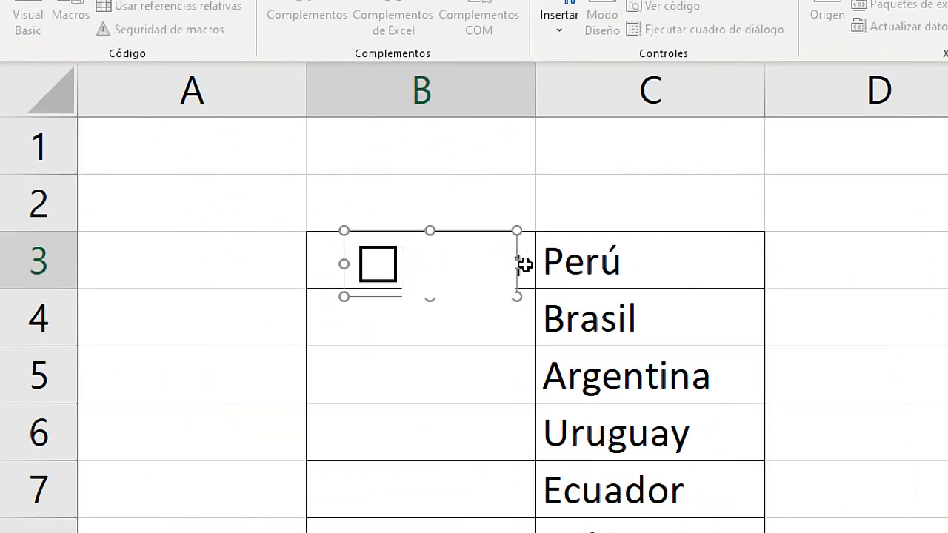
left_click_drag(524, 265, 429, 263)
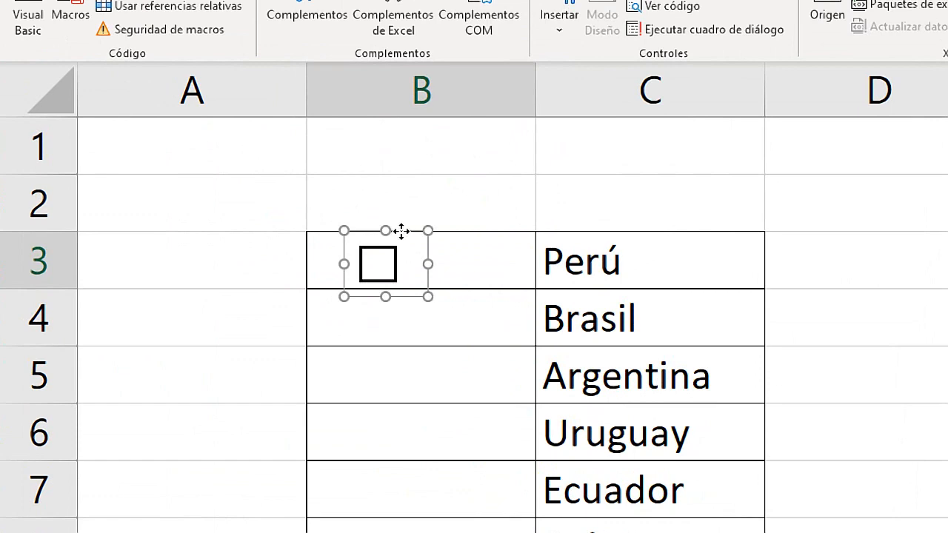
left_click_drag(402, 229, 444, 230)
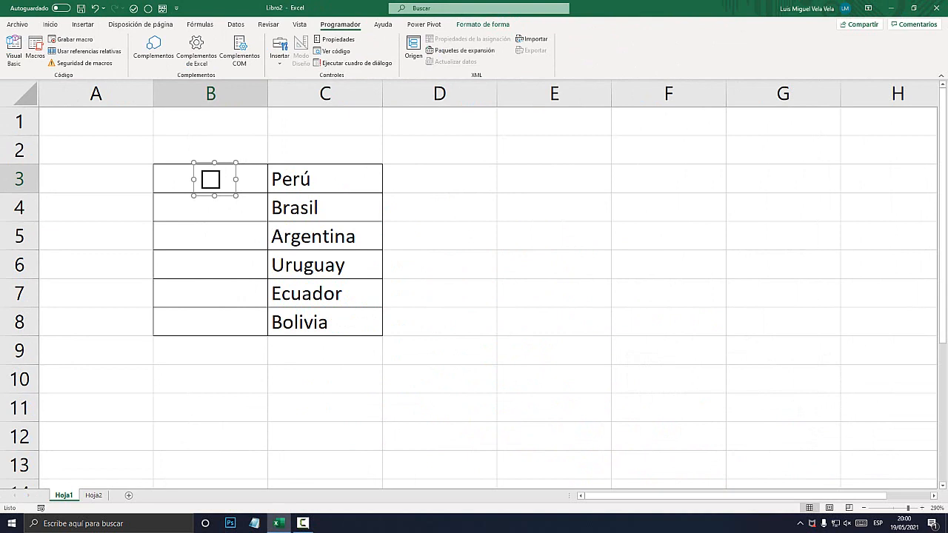
Copy the Perú checkbox and select the empty cell beside Brasil
right_click(224, 163)
left_click(250, 185)
left_click(214, 208)
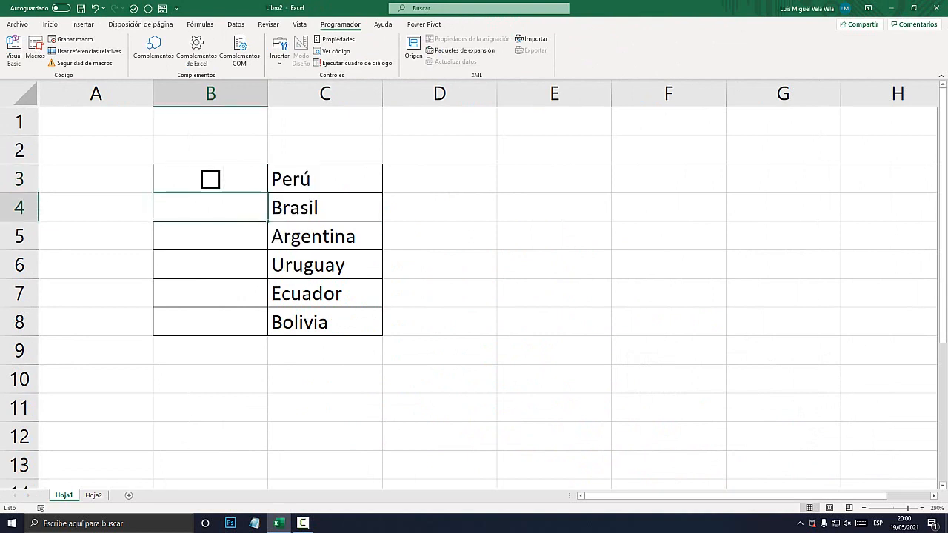
right_click(222, 208)
left_click(255, 272)
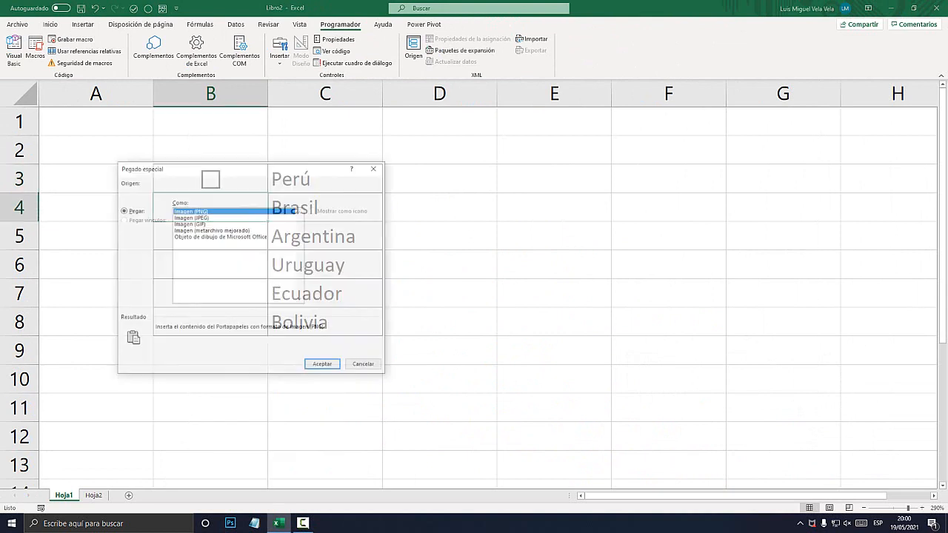
key("Escape")
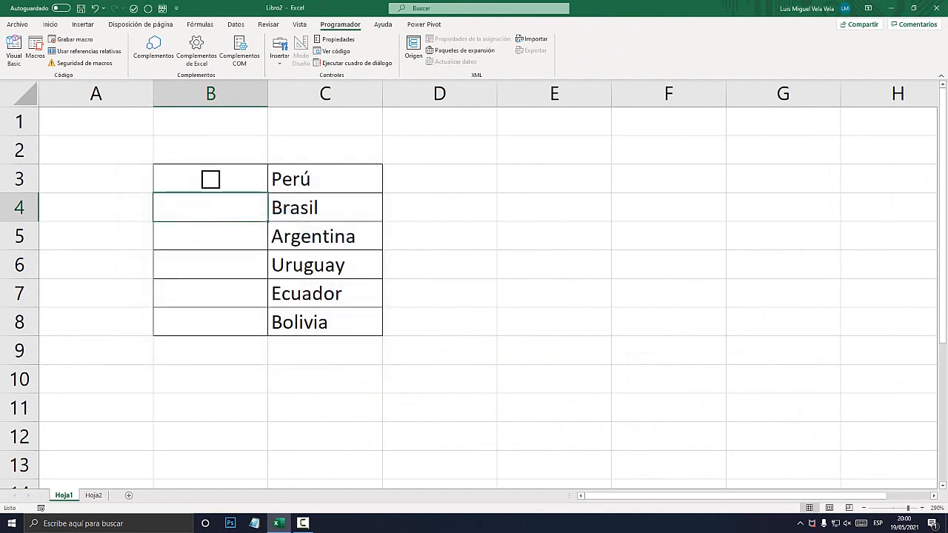
Paste two copies of the checkbox and place them in the cells beside Brasil and Argentina
key("ctrl+v")
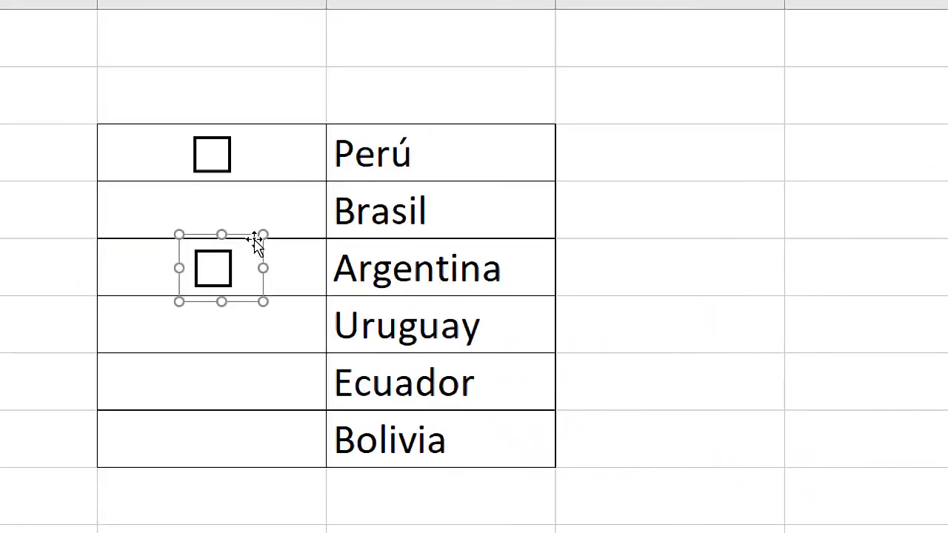
left_click_drag(243, 239, 248, 186)
key("ctrl+v")
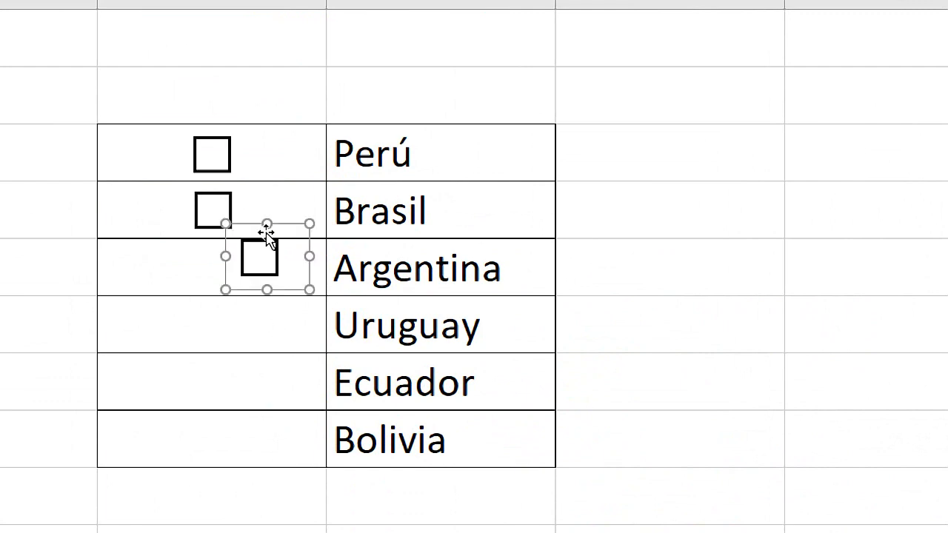
left_click_drag(283, 223, 231, 238)
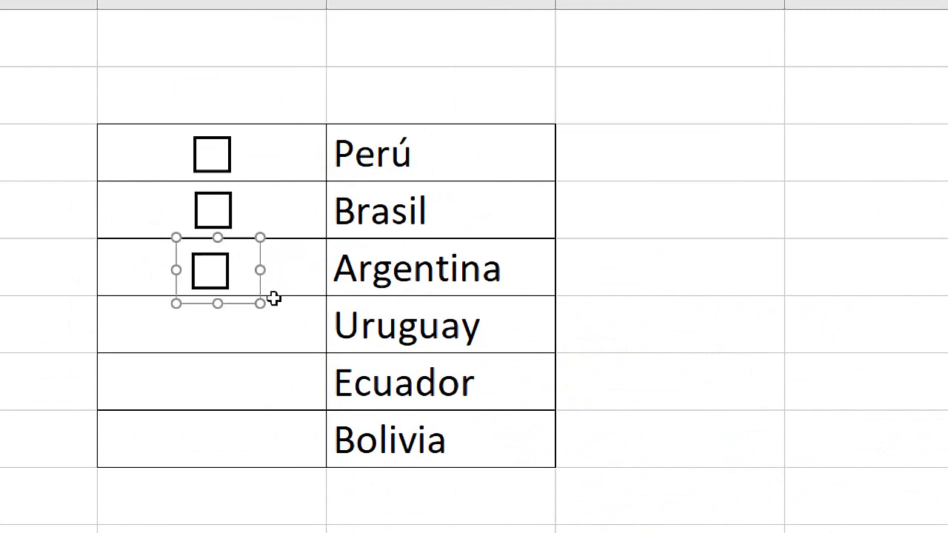
Paste three more checkbox copies and align them in the cells beside Uruguay, Ecuador and Bolivia
key("ctrl+v")
left_click_drag(289, 279, 238, 300)
key("ctrl+v")
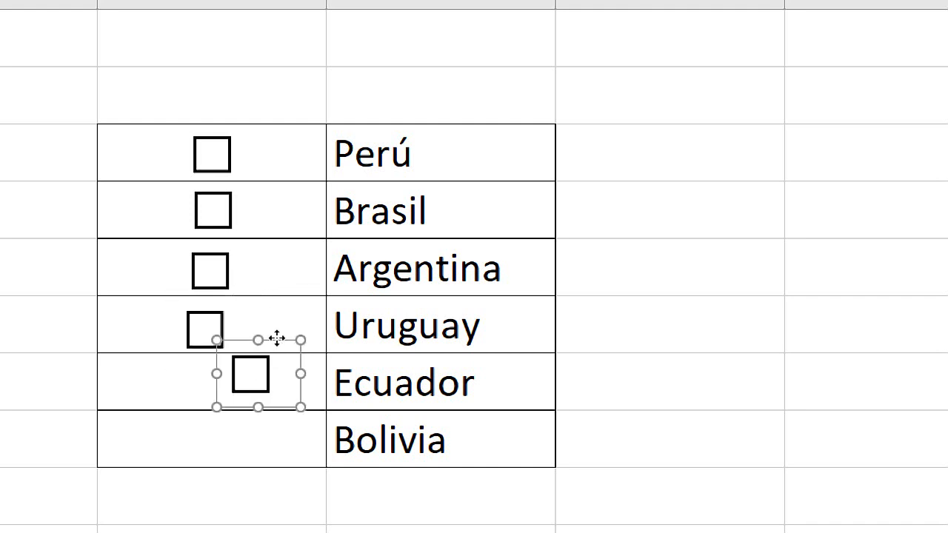
left_click_drag(277, 336, 228, 350)
key("ctrl+v")
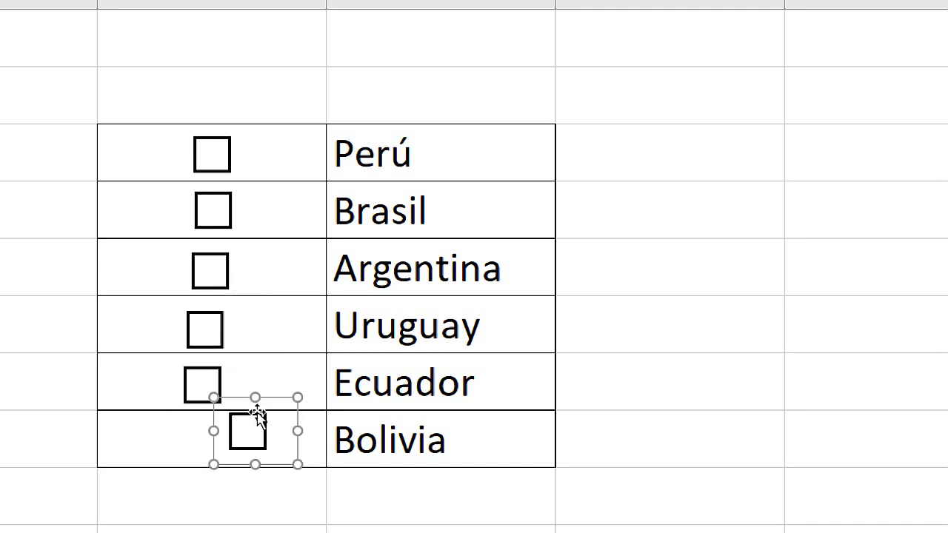
left_click_drag(278, 398, 236, 408)
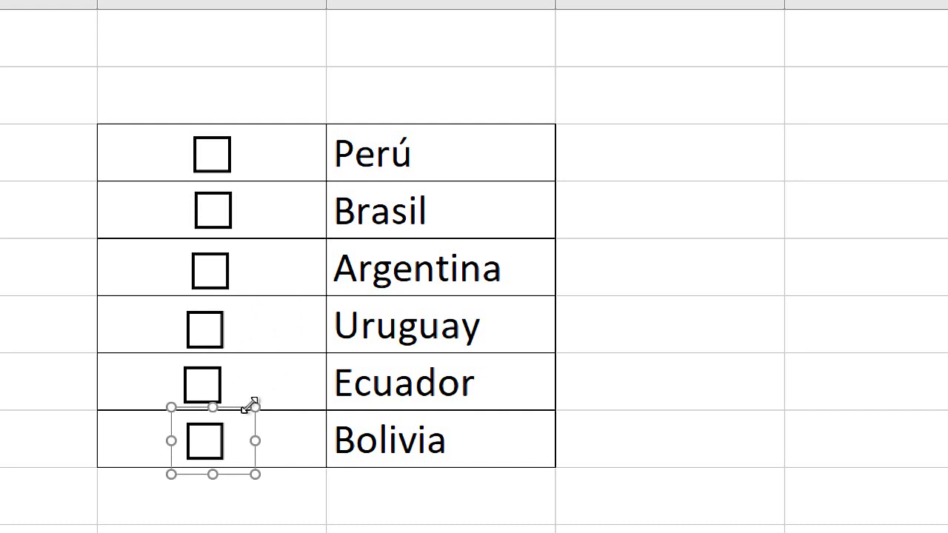
Select all six checkboxes together, from the one beside Bolivia up to the one beside Perú
left_click(643, 294)
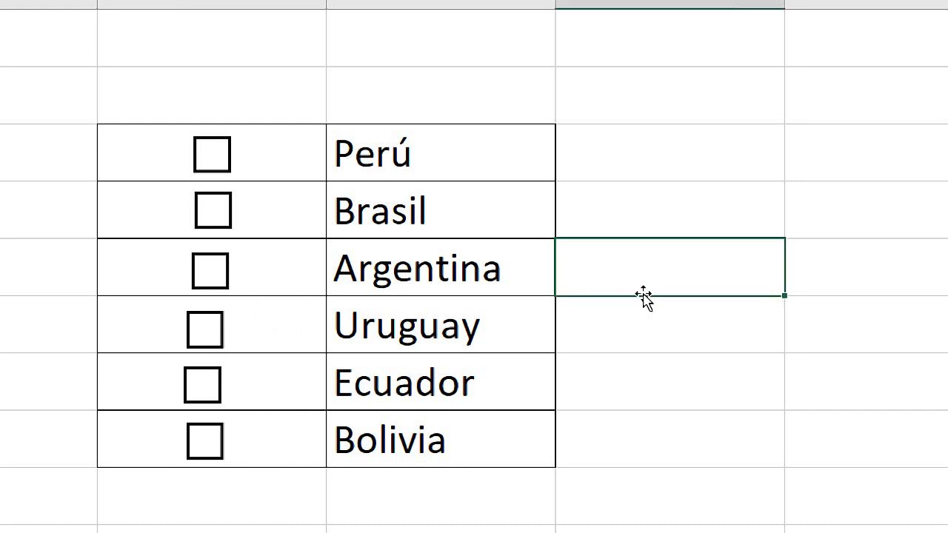
left_click(636, 202)
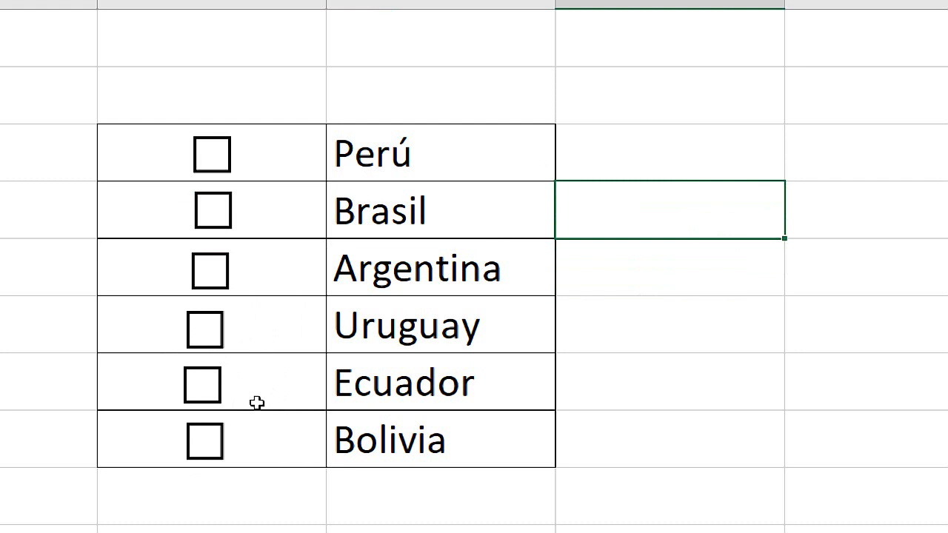
right_click(206, 436)
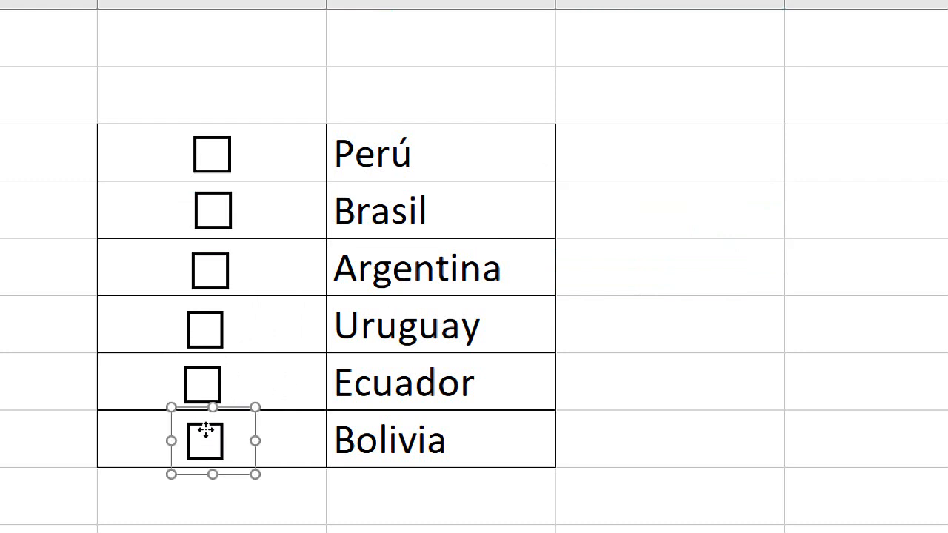
left_click(212, 377)
left_click(191, 385, "ctrl")
left_click(203, 330, "ctrl")
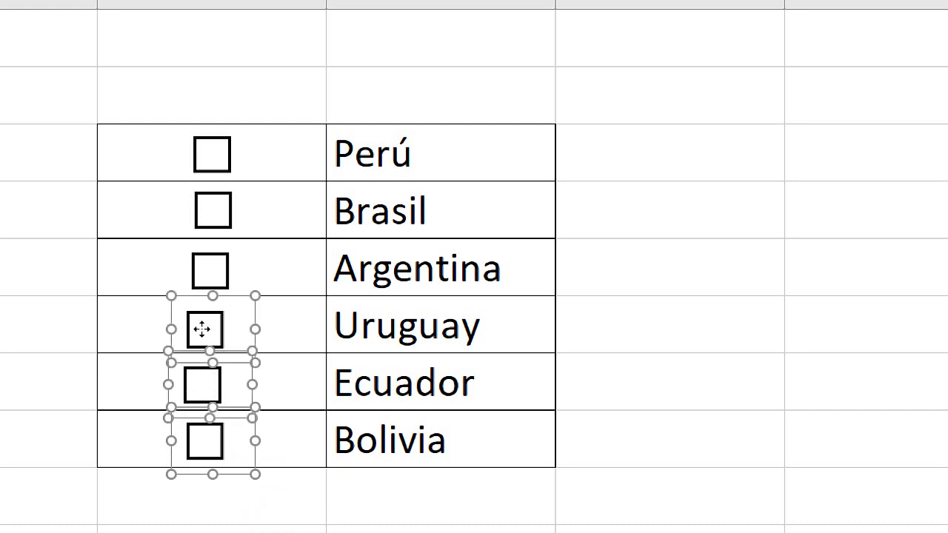
left_click(206, 276, "ctrl")
left_click(216, 210, "ctrl")
left_click(203, 156, "ctrl")
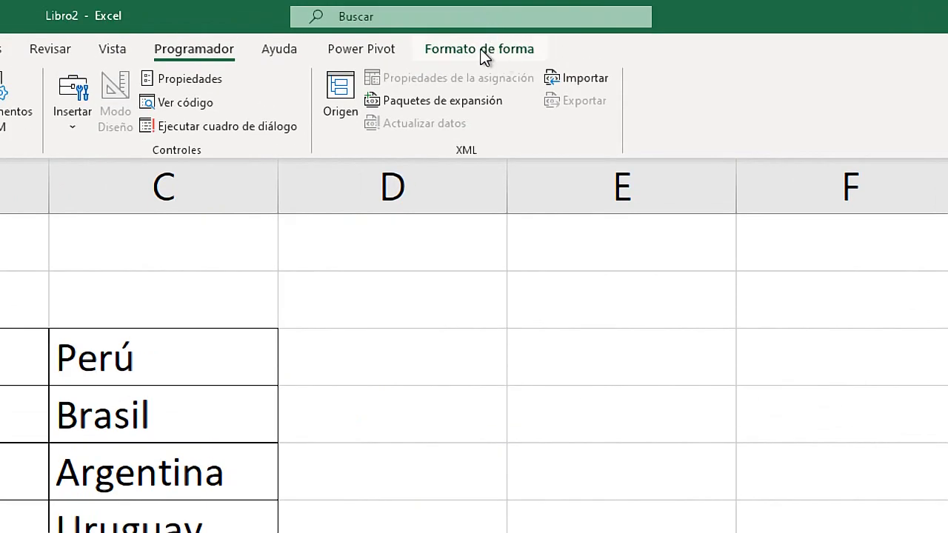
Align the selected checkboxes with Alinear verticalmente, space them evenly with Distribuir verticalmente, and deselect them
left_click(483, 55)
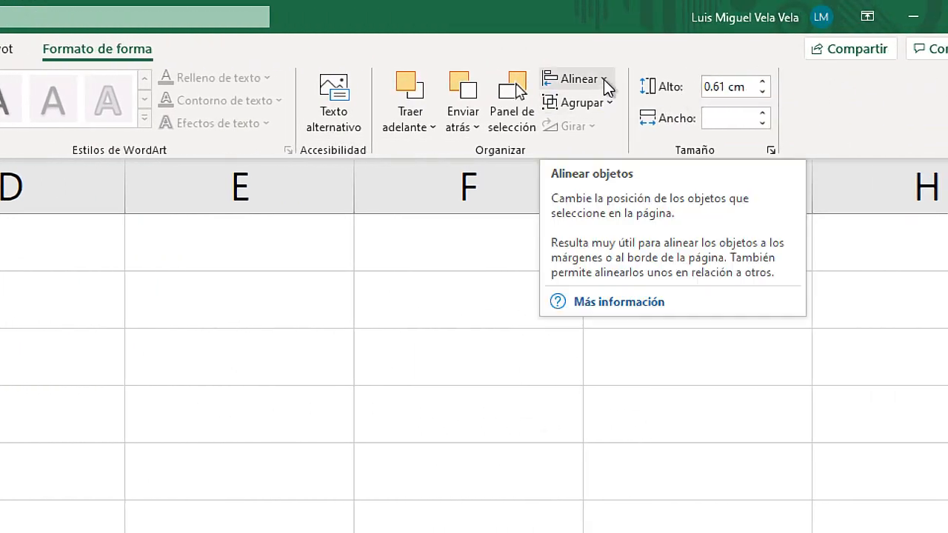
left_click(605, 81)
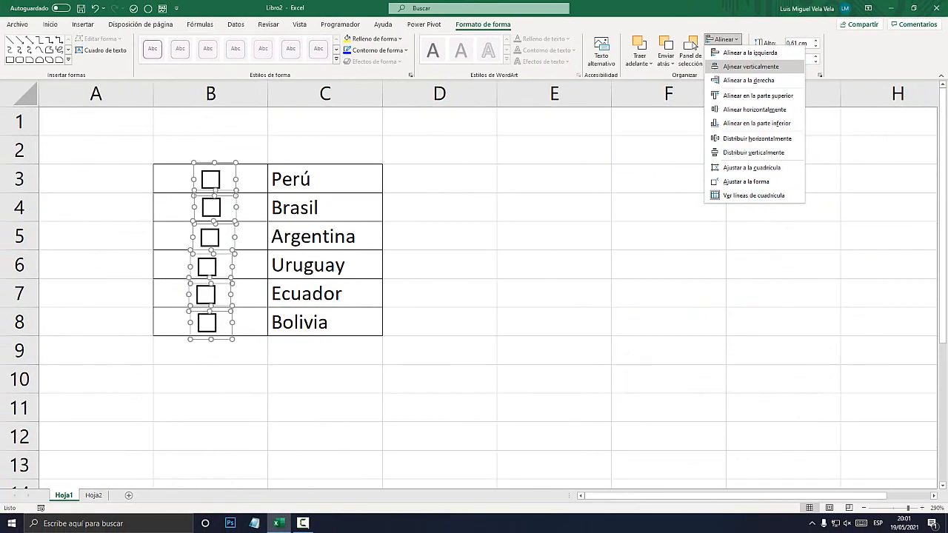
left_click(660, 135)
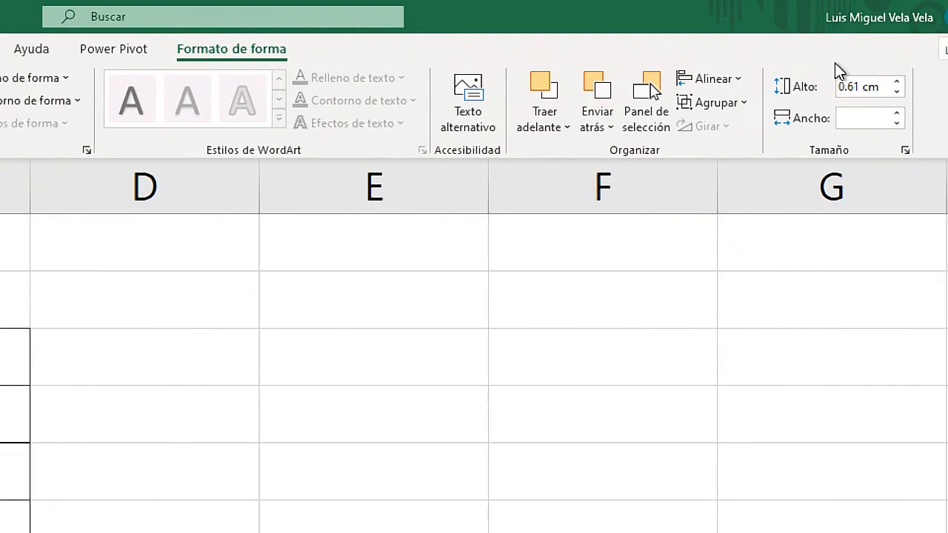
left_click(737, 83)
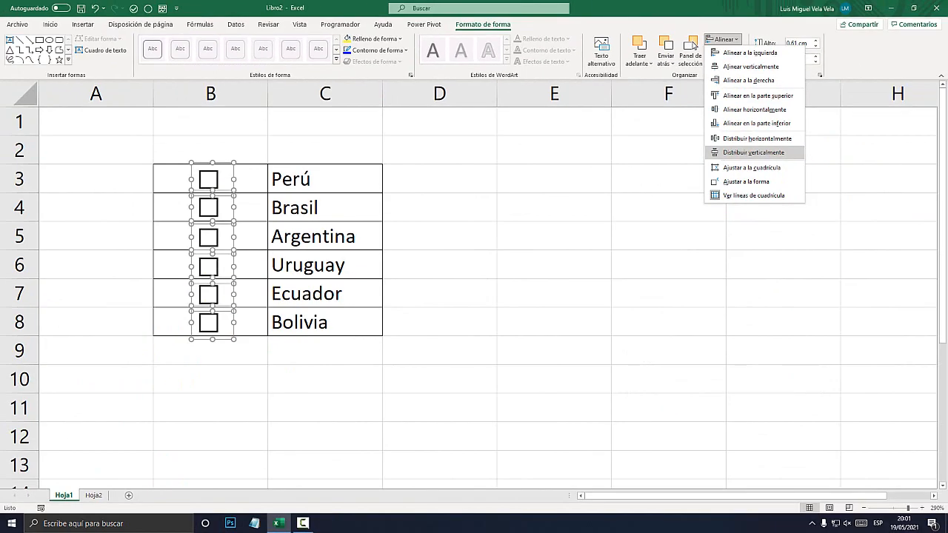
left_click(754, 152)
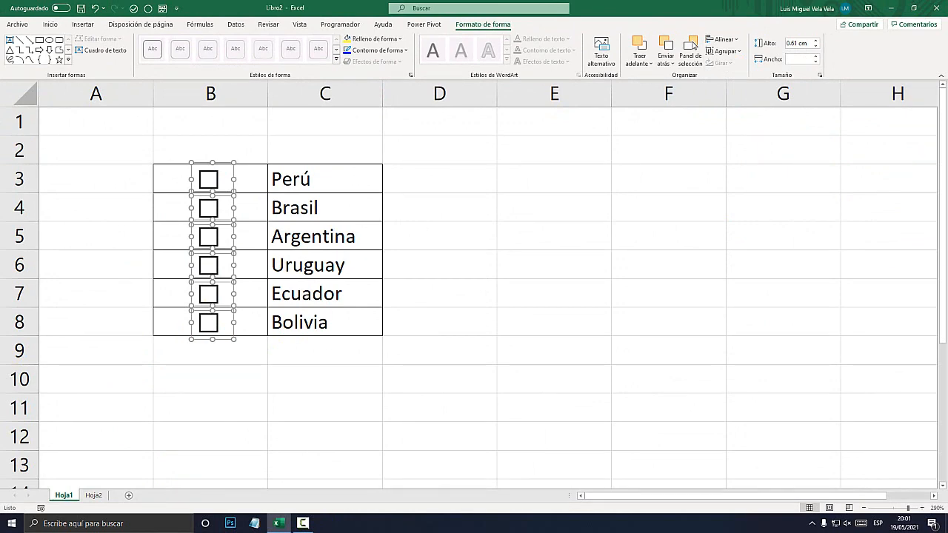
left_click(325, 379)
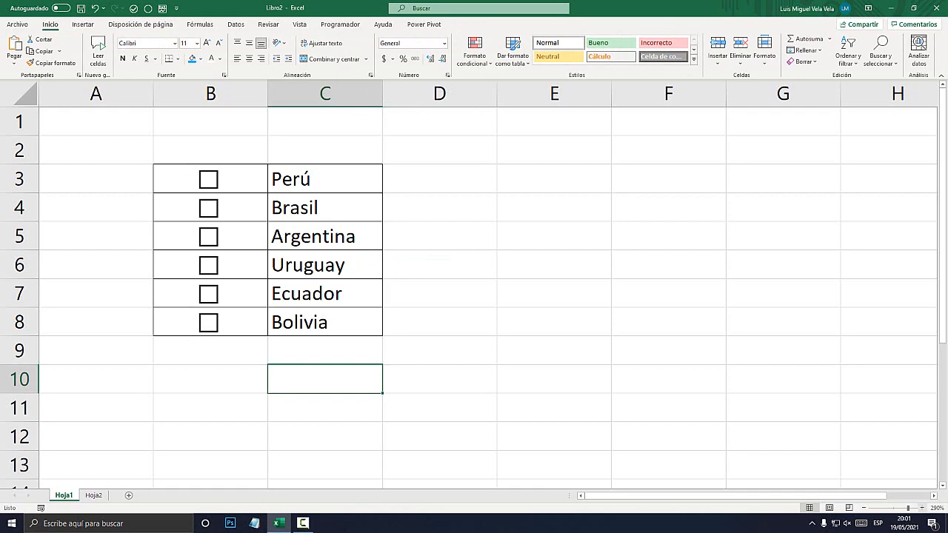
Link the checkbox beside Perú to cell $A$3 in its control format settings
left_click(922, 509)
left_click(923, 508)
left_click(922, 508)
left_click(923, 508)
left_click(923, 509)
left_click(922, 509)
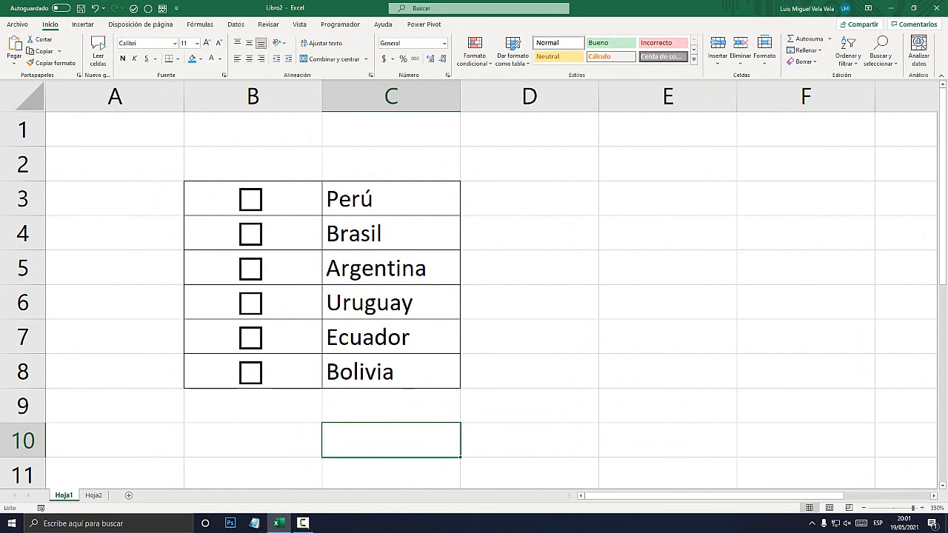
right_click(253, 200)
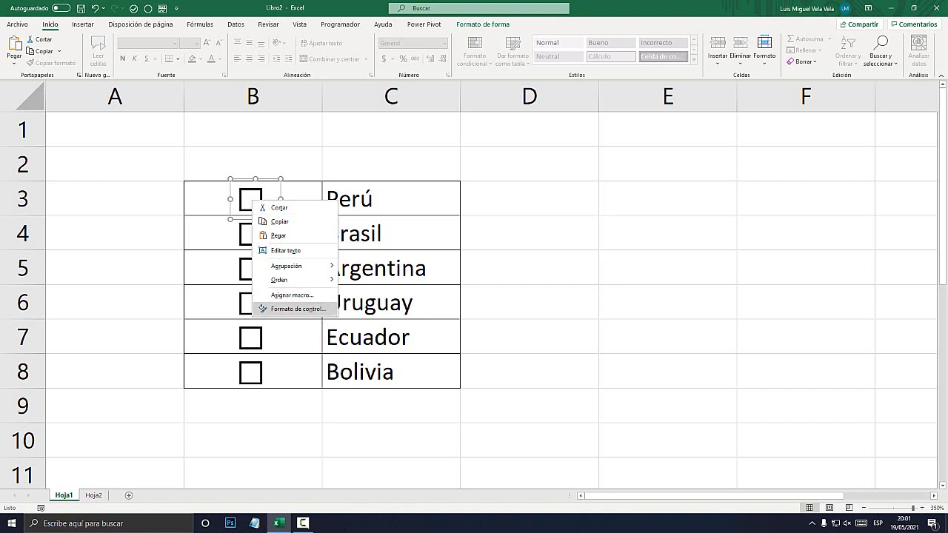
left_click(297, 309)
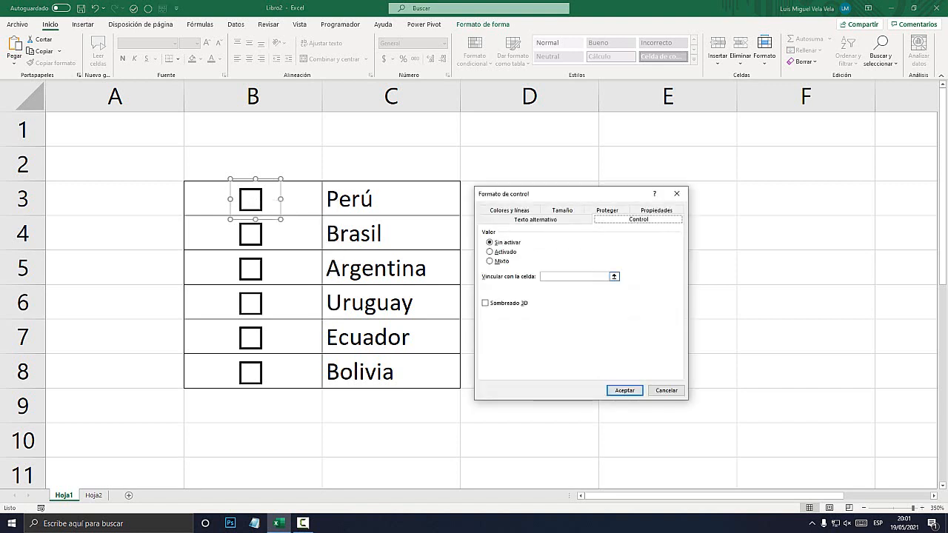
key("super+plus")
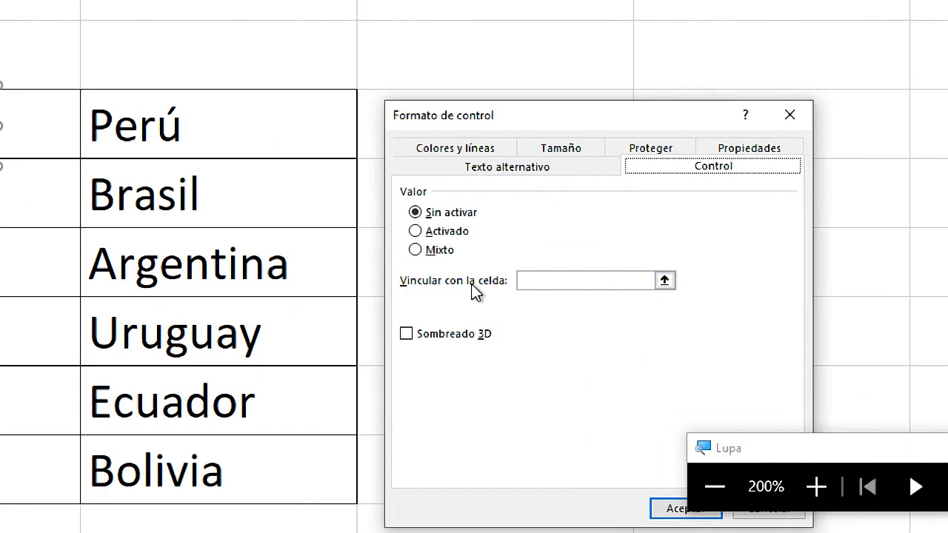
left_click(541, 280)
key("super+Escape")
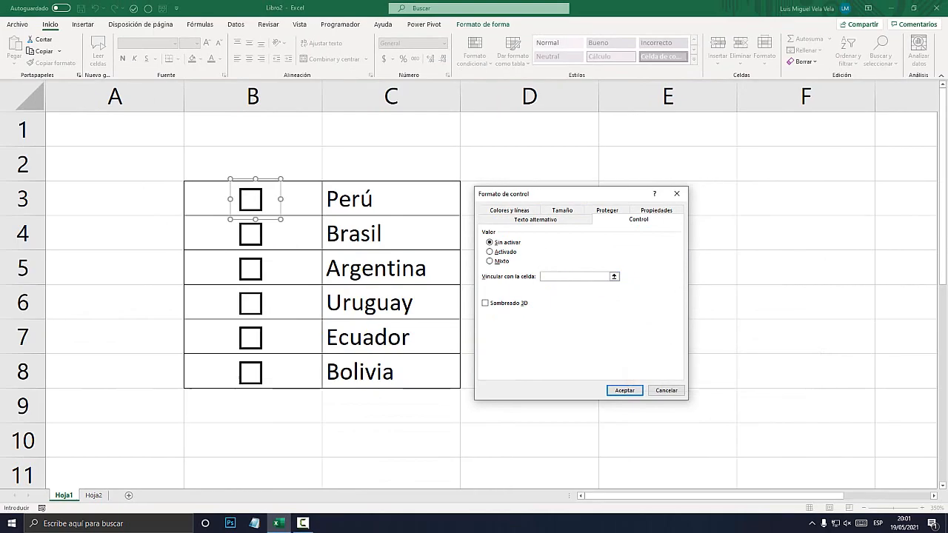
left_click(140, 201)
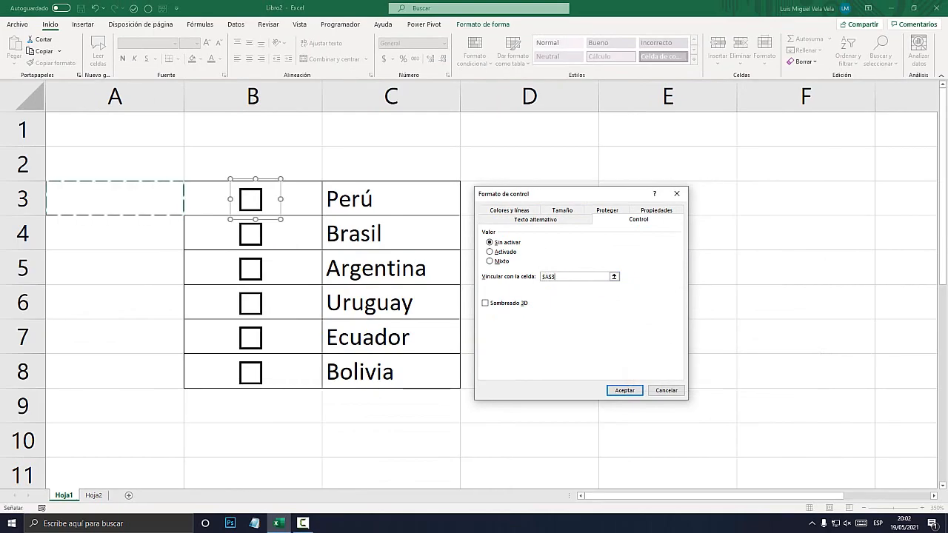
key("super+plus")
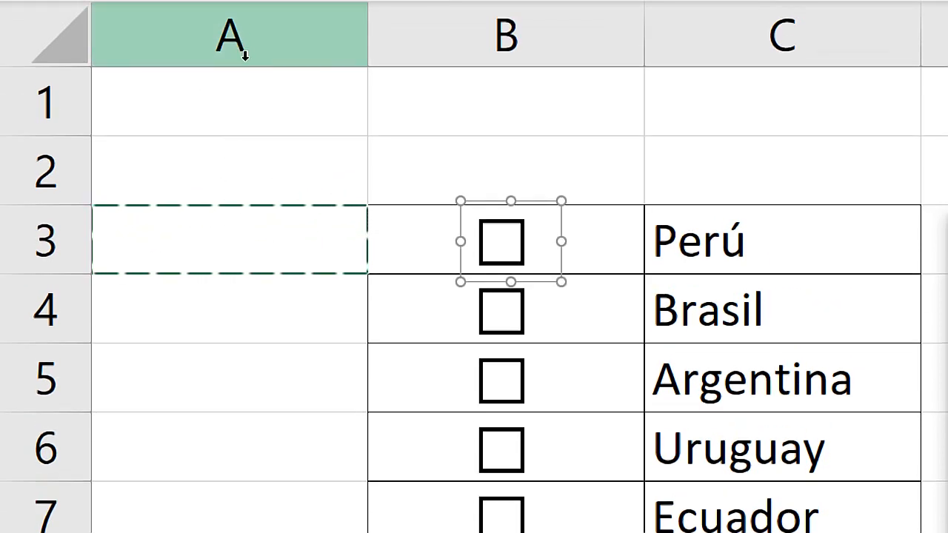
key("super+Escape")
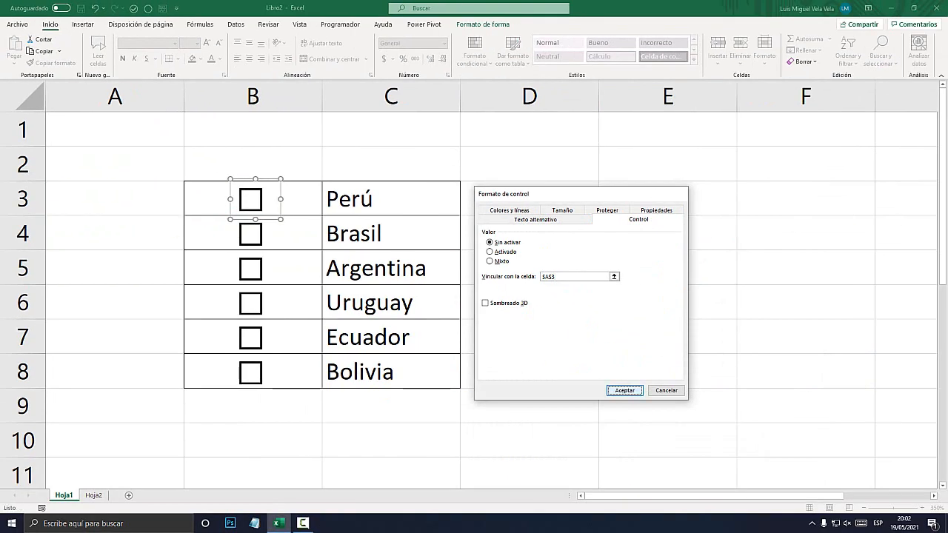
key("Return")
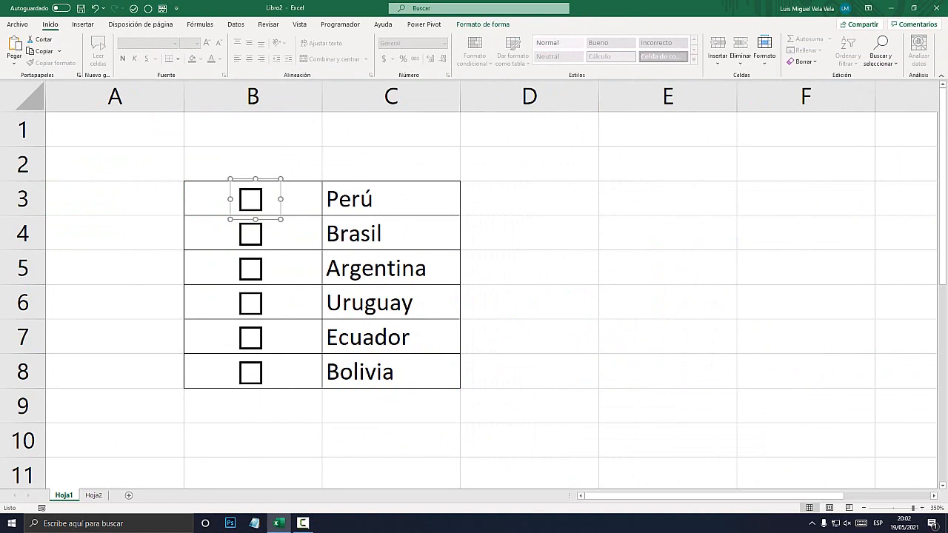
Link the checkbox beside Brasil to cell $A$4 in its control format settings
right_click(251, 235)
left_click(285, 344)
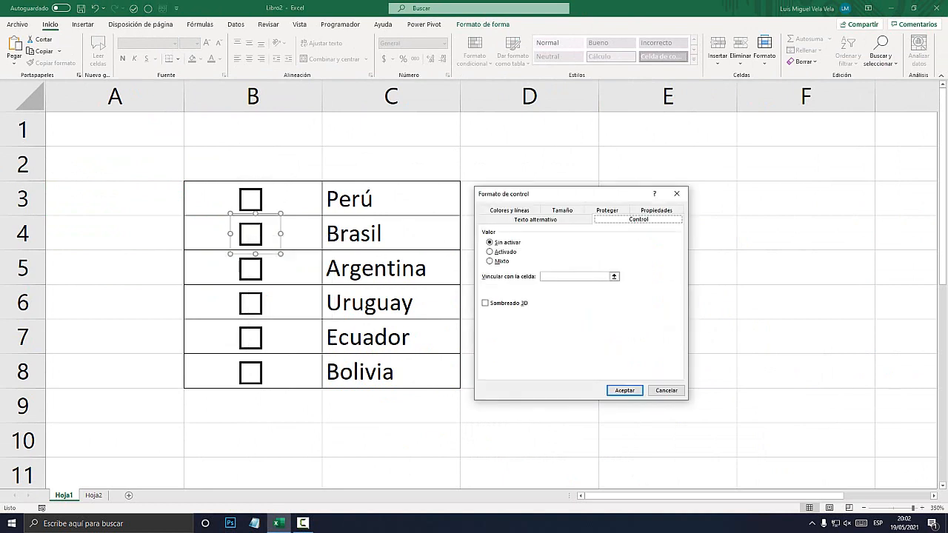
key("super+plus")
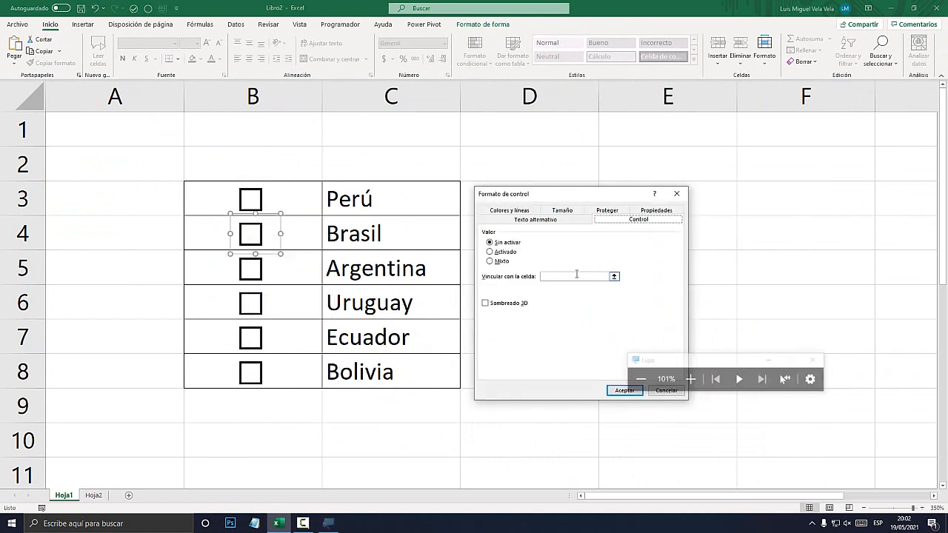
key("super+Escape")
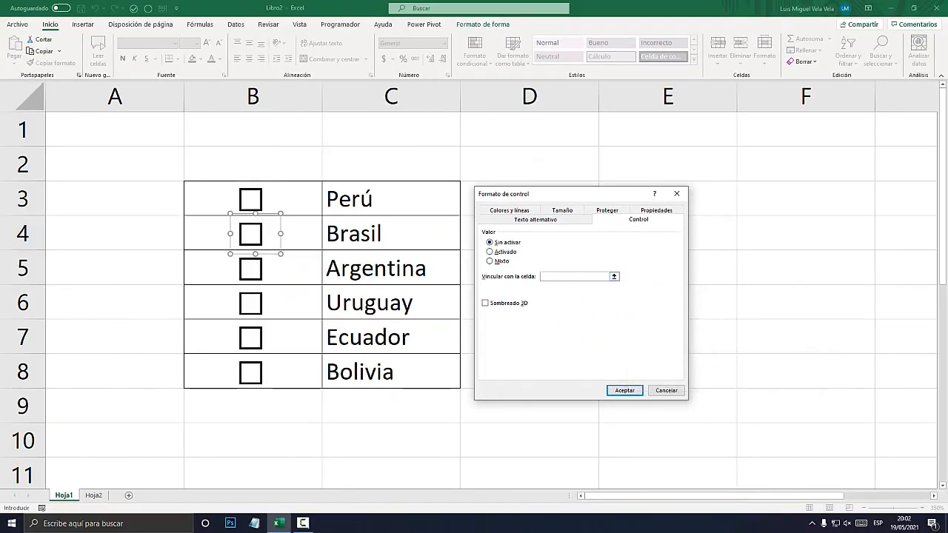
left_click(115, 233)
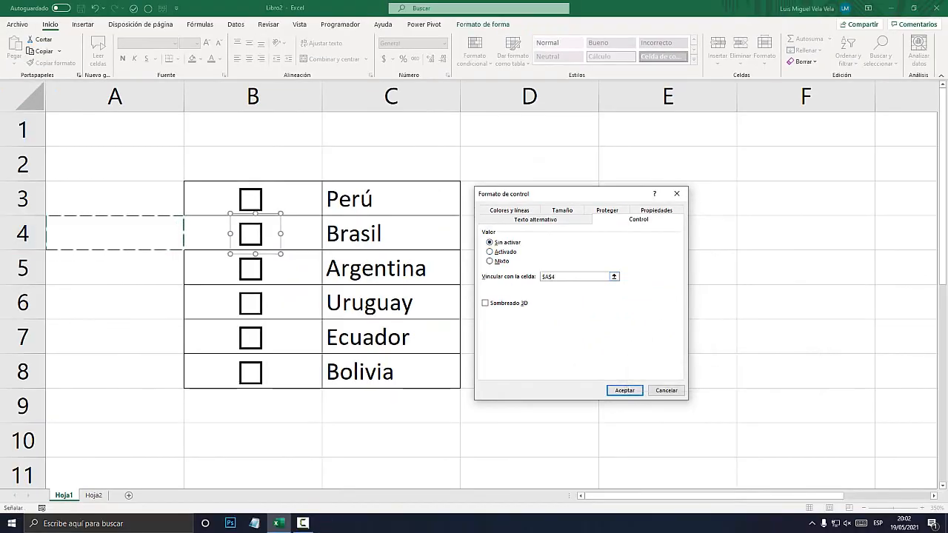
left_click(624, 390)
Link the checkbox beside Argentina to cell $A$5 in its control format settings
right_click(252, 270)
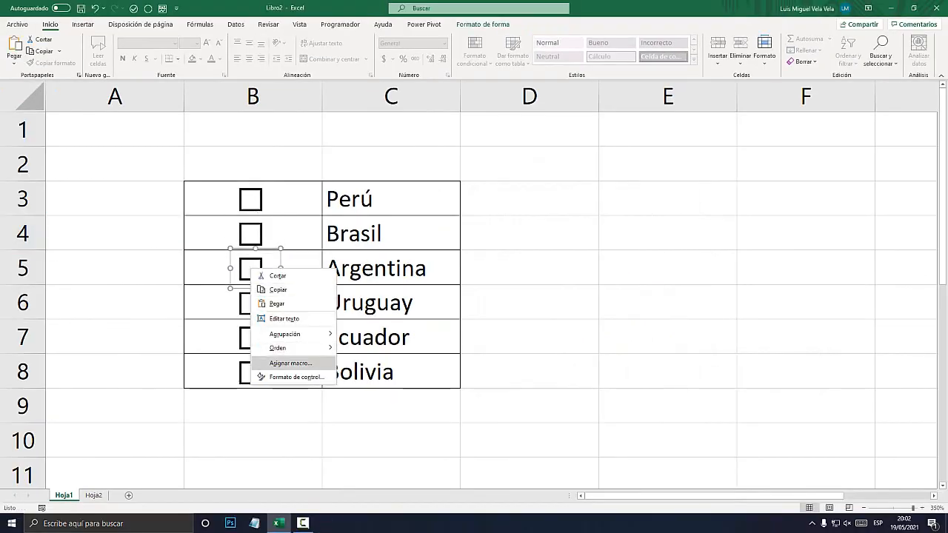
left_click(296, 377)
left_click(575, 276)
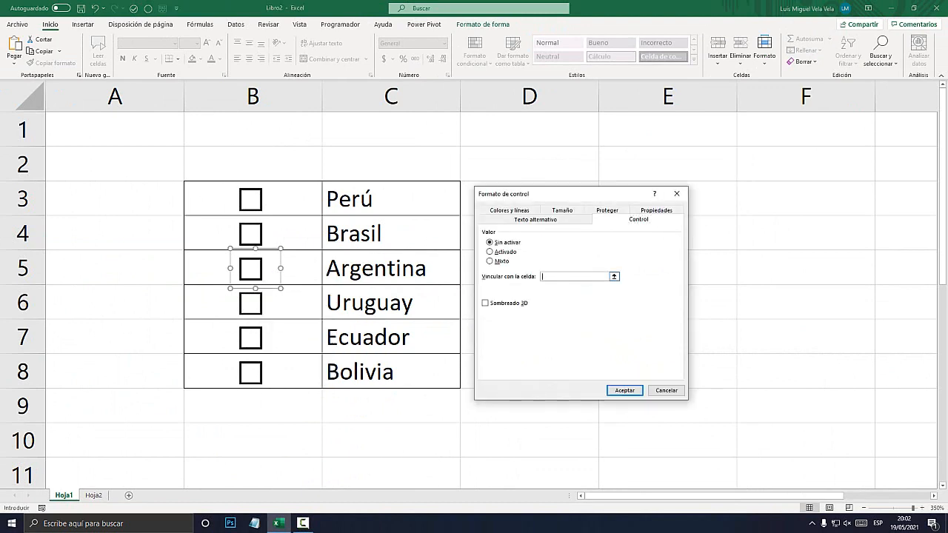
left_click(115, 268)
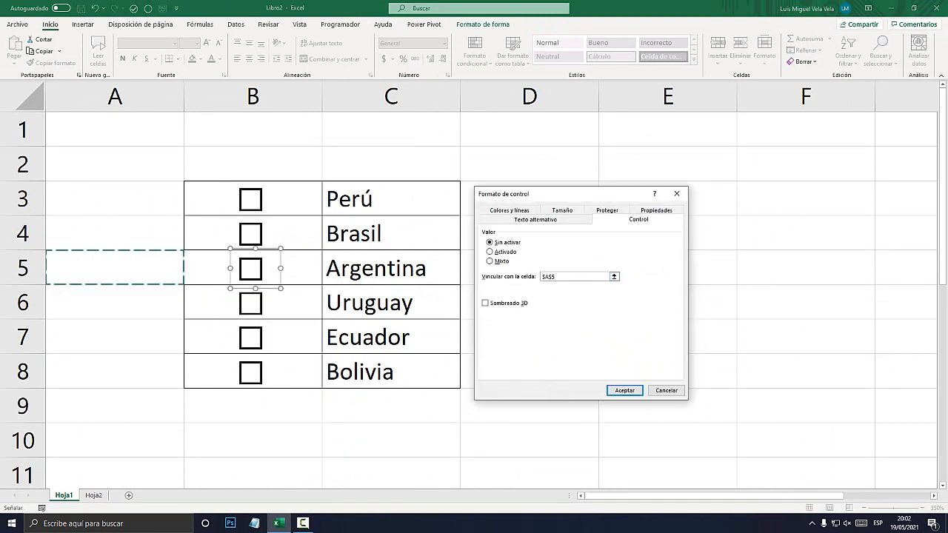
key("Return")
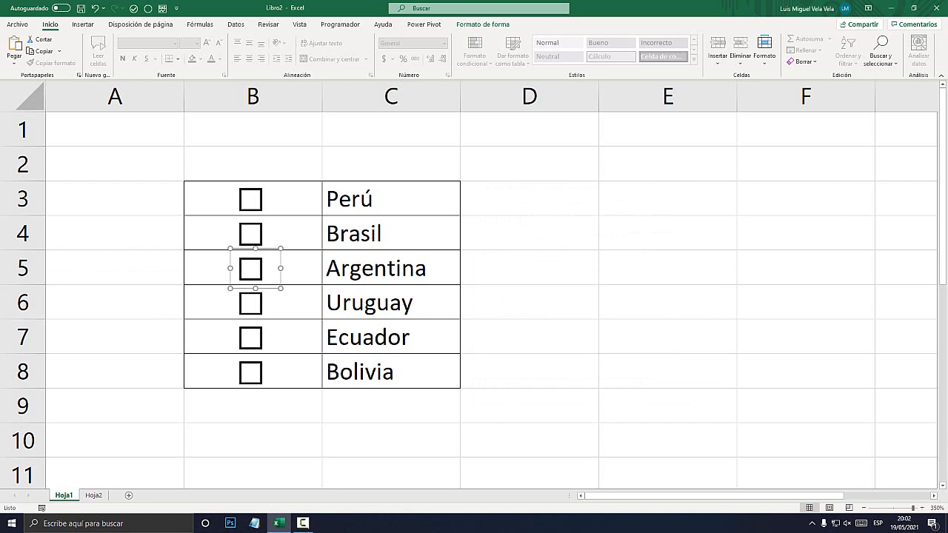
Link the checkbox beside Uruguay to cell A6 in its control format settings
right_click(247, 304)
left_click(292, 416)
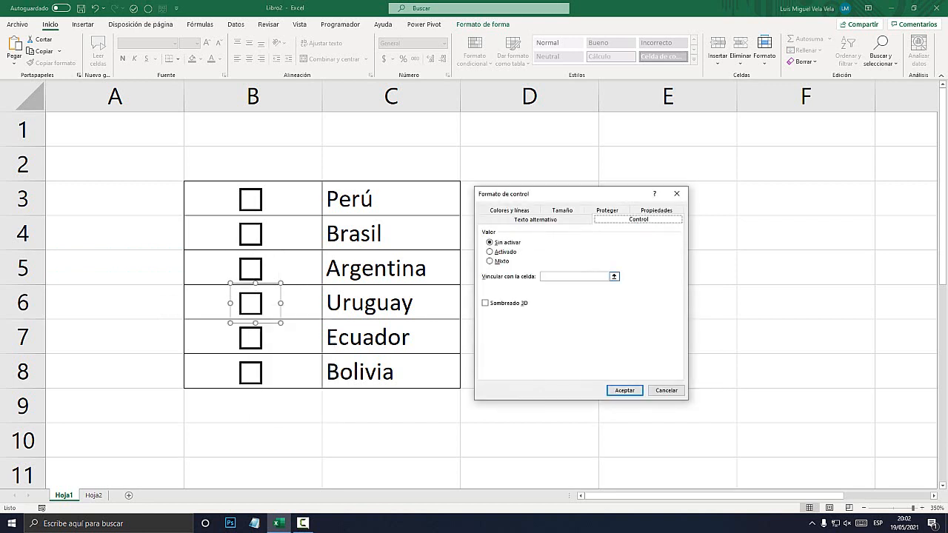
key("super+plus")
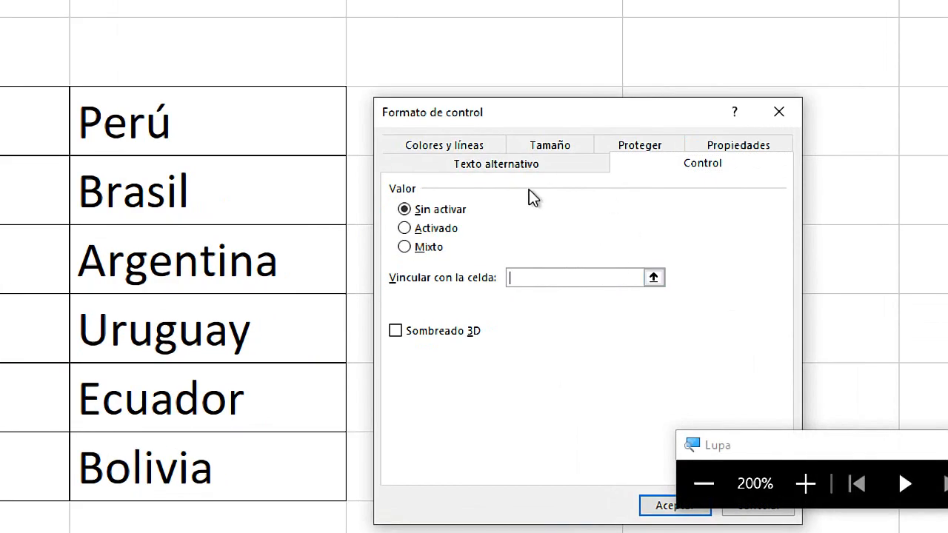
left_click(213, 331)
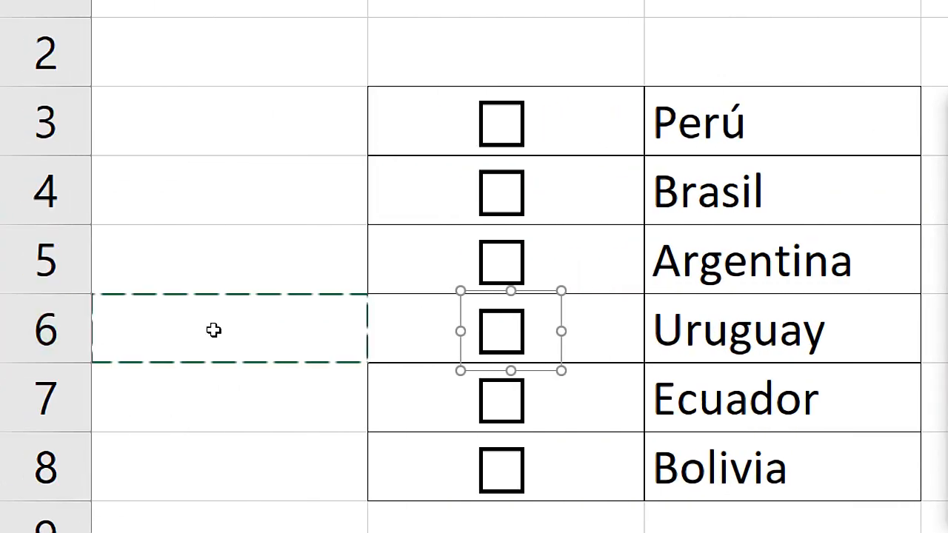
key("super+Escape")
left_click(624, 390)
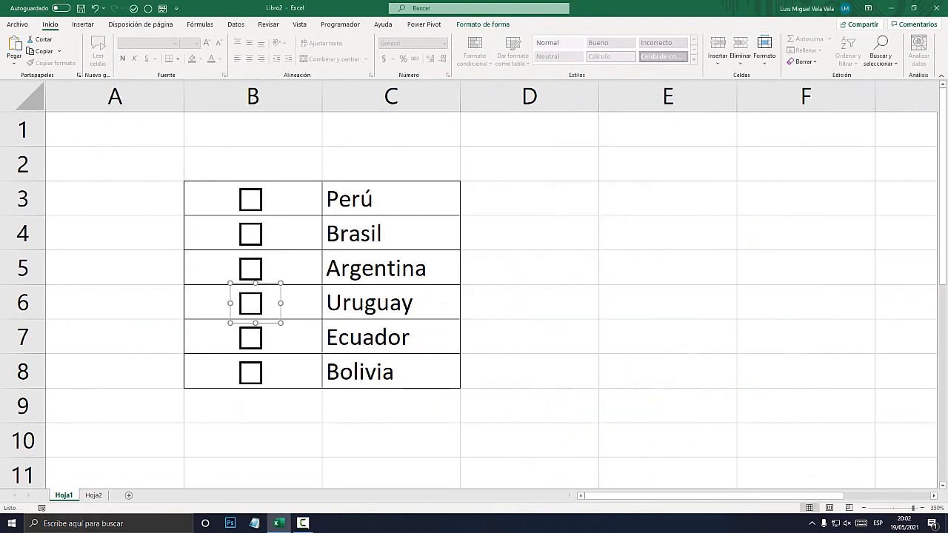
Link the checkbox beside Ecuador to cell $A$7 in its control format settings
right_click(250, 338)
left_click(296, 447)
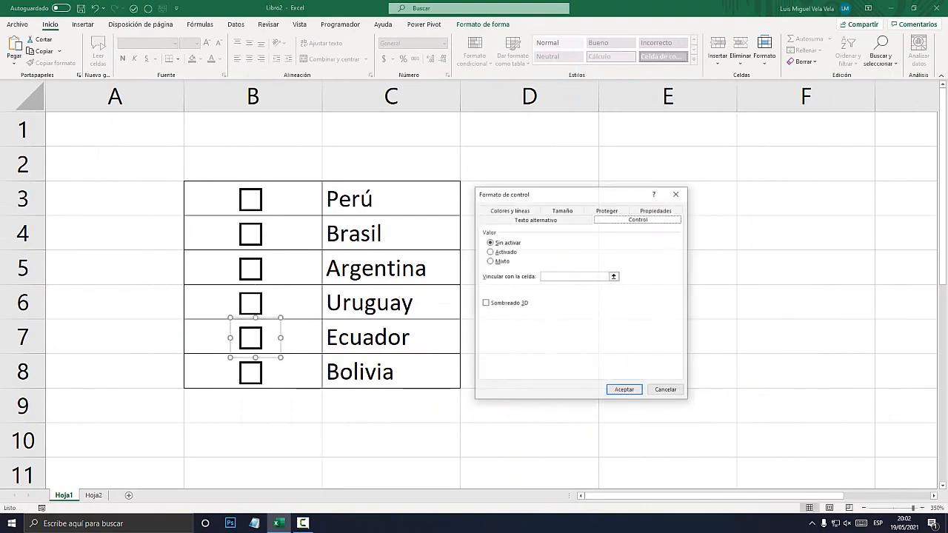
left_click(115, 337)
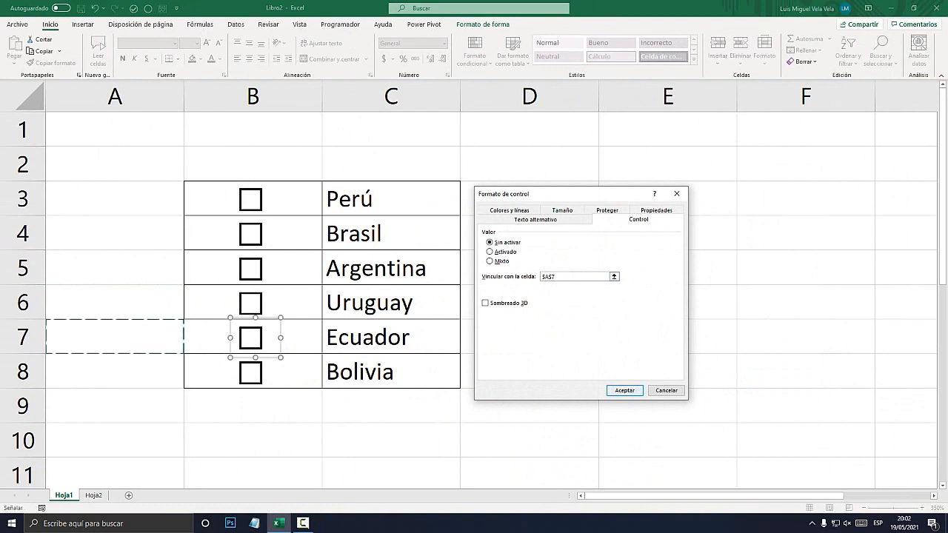
left_click(625, 389)
Link the checkbox beside Bolivia to cell $A$8 in its control format settings
right_click(251, 373)
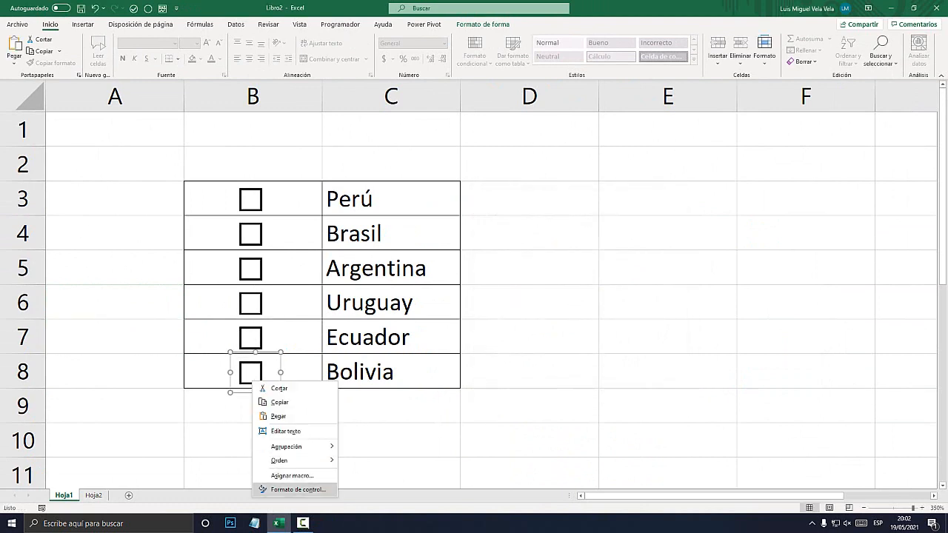
left_click(292, 490)
key("super+plus")
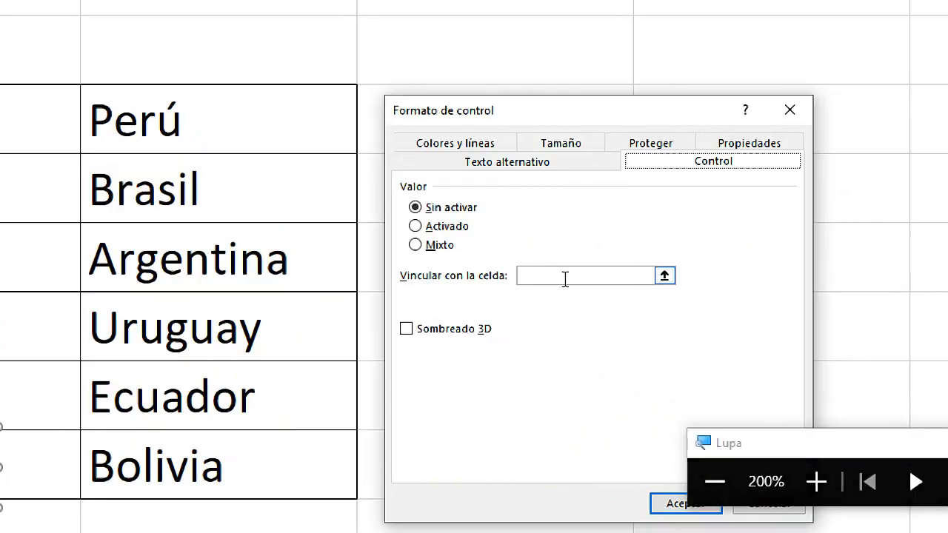
left_click(565, 278)
left_click(126, 369)
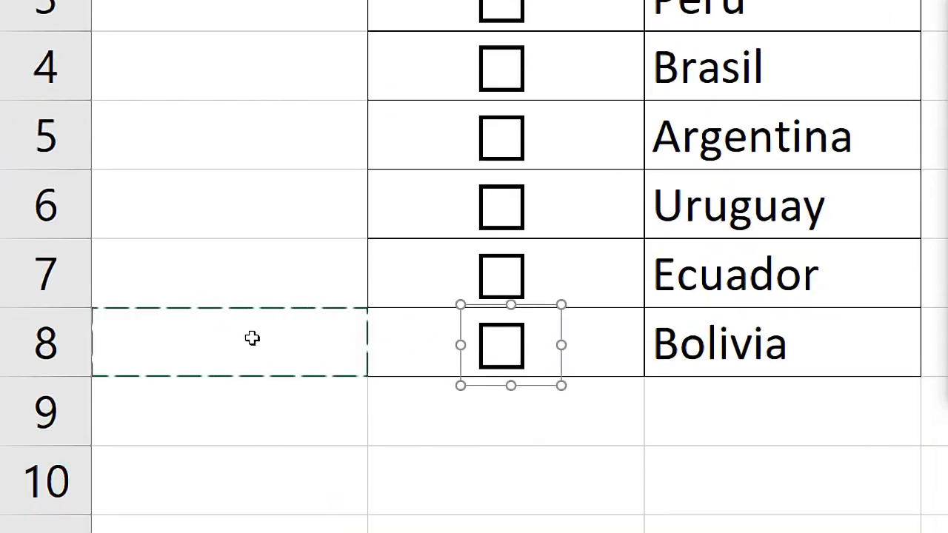
key("super+minus")
left_click(624, 391)
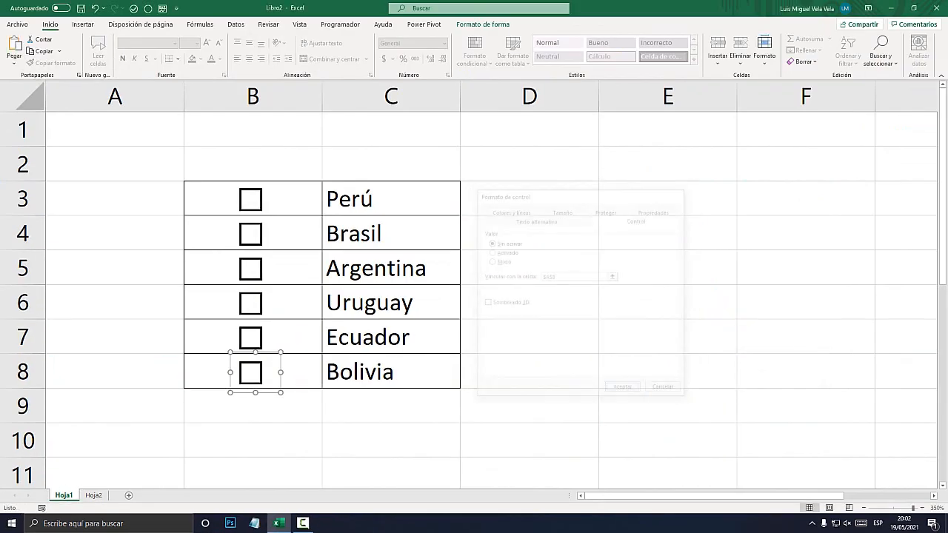
left_click(552, 407)
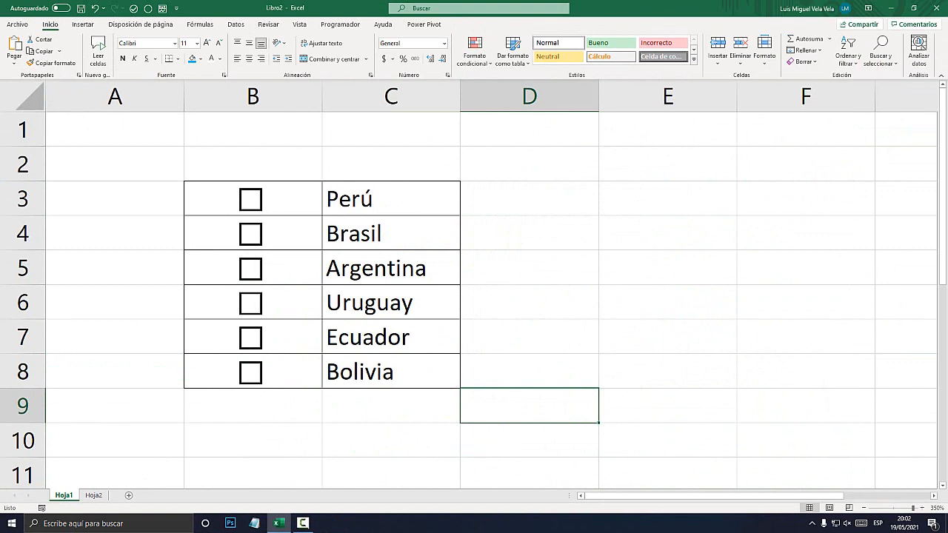
Toggle the Perú checkbox on and off several times to test its linked cell A3, leaving it cleared
left_click(250, 199)
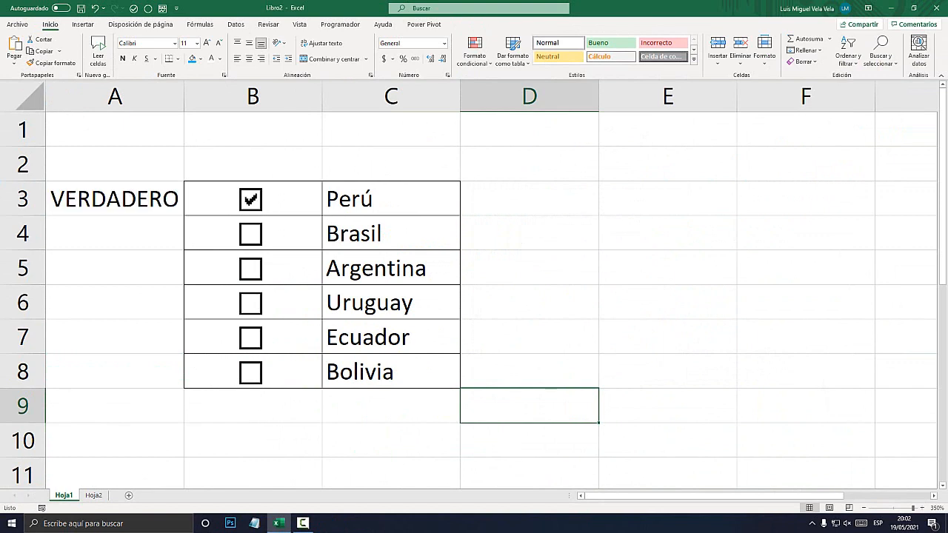
key("super+plus")
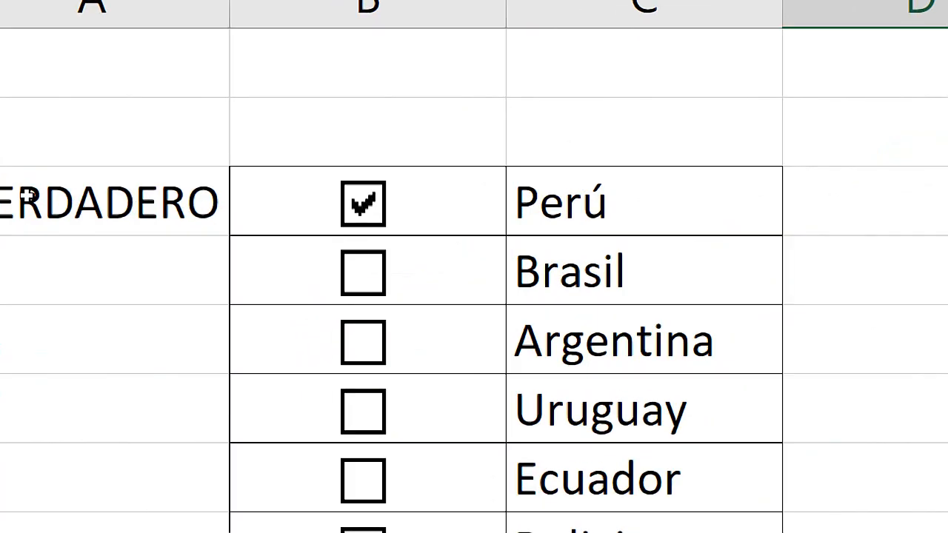
left_click(461, 213)
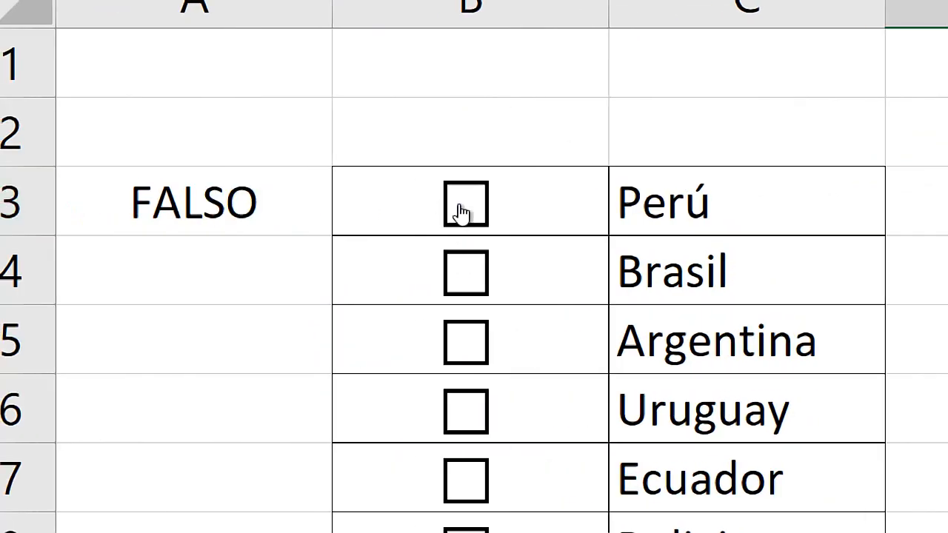
left_click(461, 213)
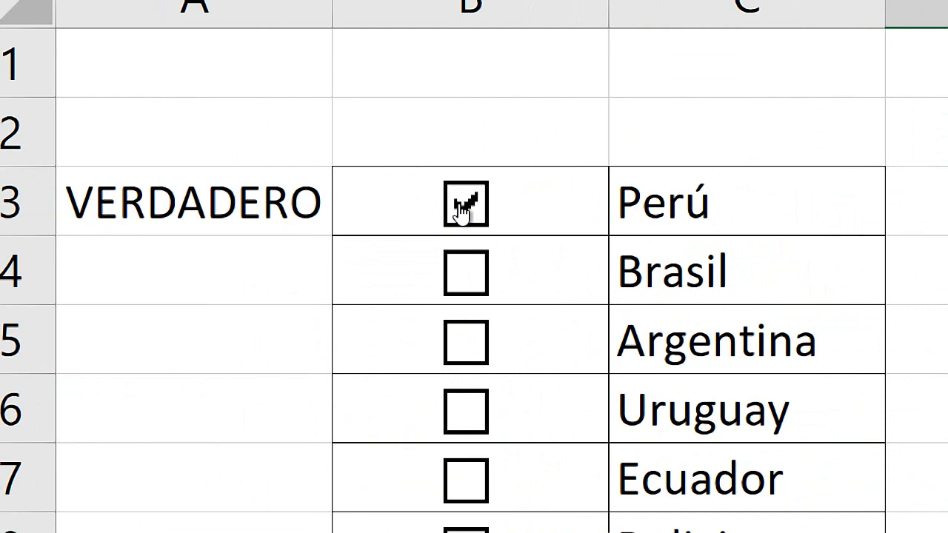
left_click(461, 213)
left_click(462, 213)
left_click(461, 213)
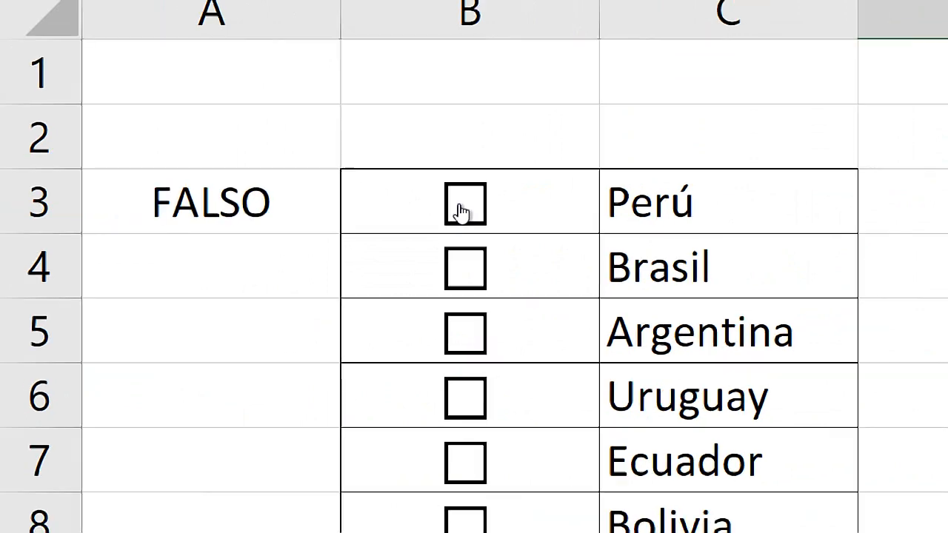
Tick the checkboxes from Brasil down to Bolivia and clear them again to test their linked cells
key("super+Escape")
left_click(251, 233)
left_click(251, 269)
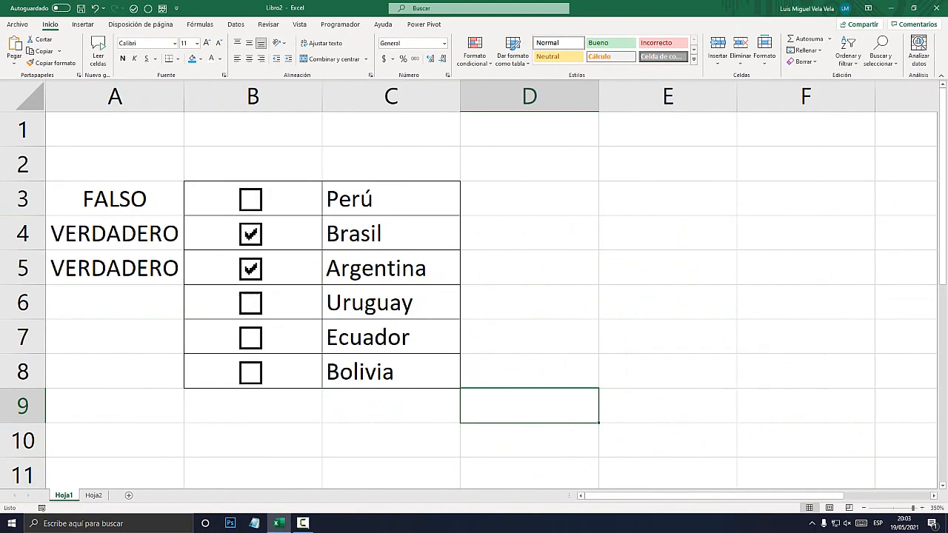
left_click(250, 303)
left_click(250, 338)
left_click(251, 373)
left_click(251, 373)
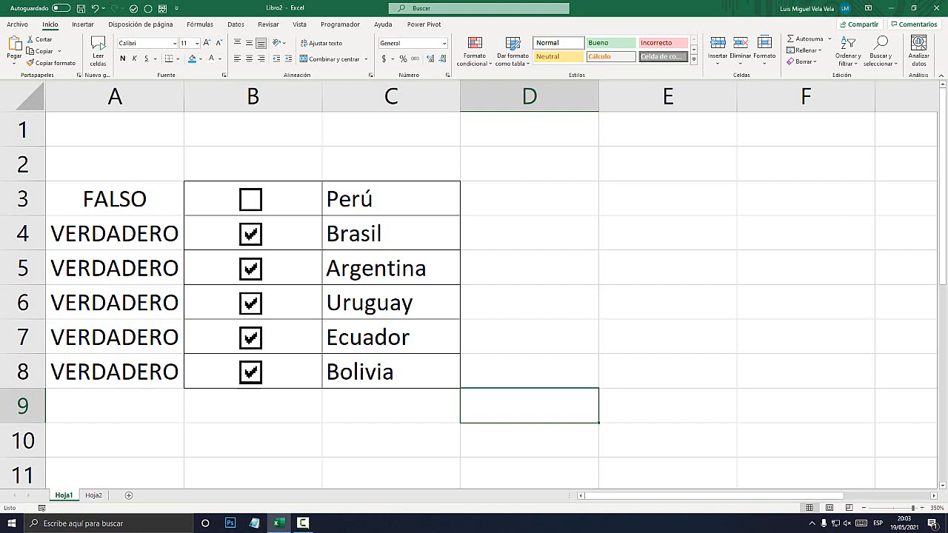
left_click(250, 339)
left_click(250, 304)
left_click(251, 269)
left_click(250, 233)
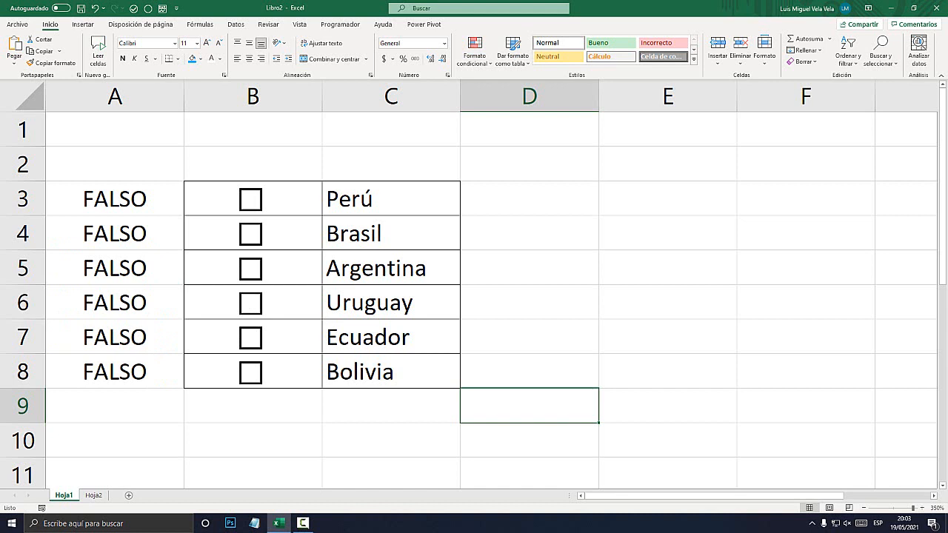
Tick and clear the Perú, Argentina and Bolivia checkboxes to check how their column A cells respond
left_click(250, 199)
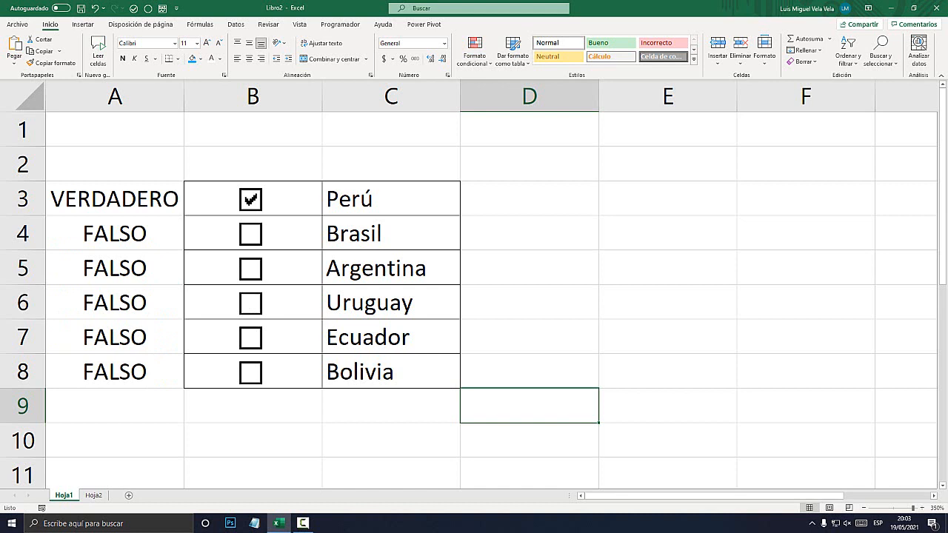
left_click(250, 199)
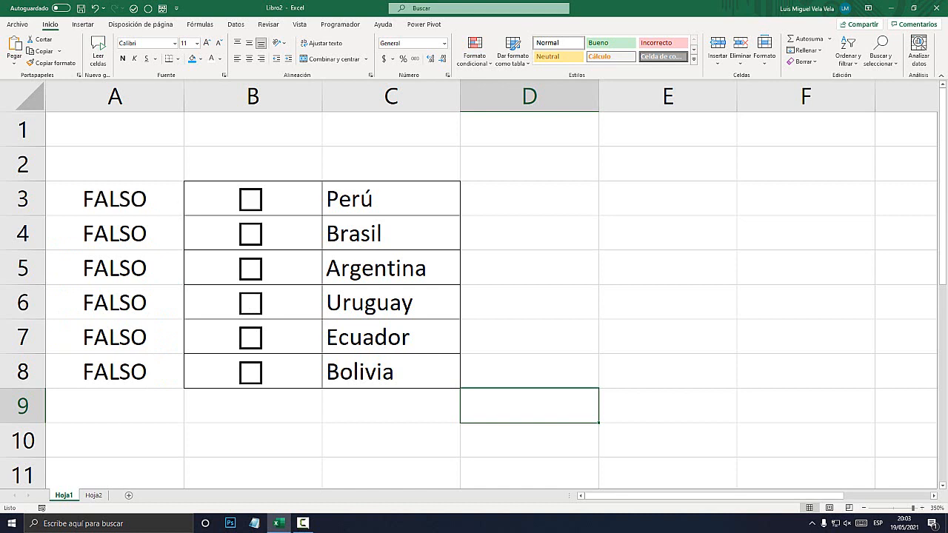
left_click(250, 269)
left_click(250, 372)
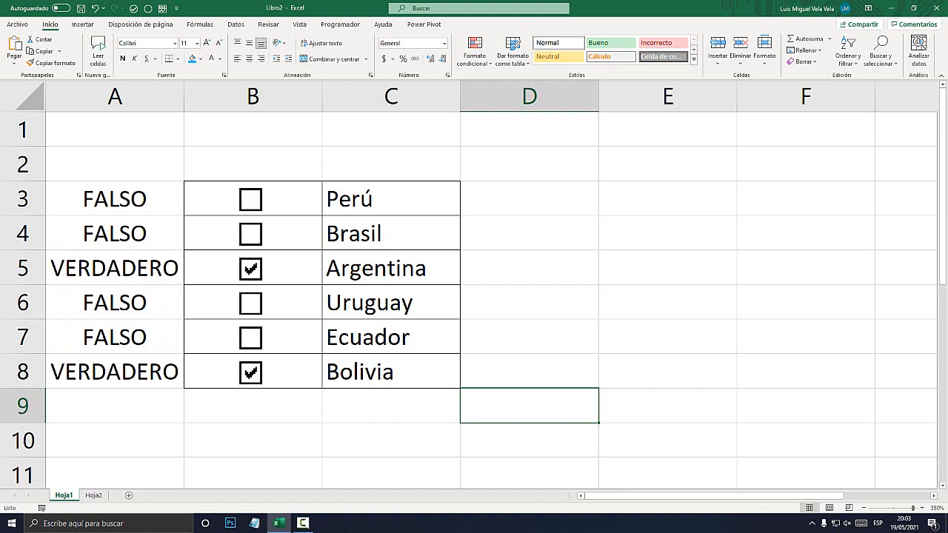
left_click(250, 199)
left_click(251, 200)
left_click(251, 269)
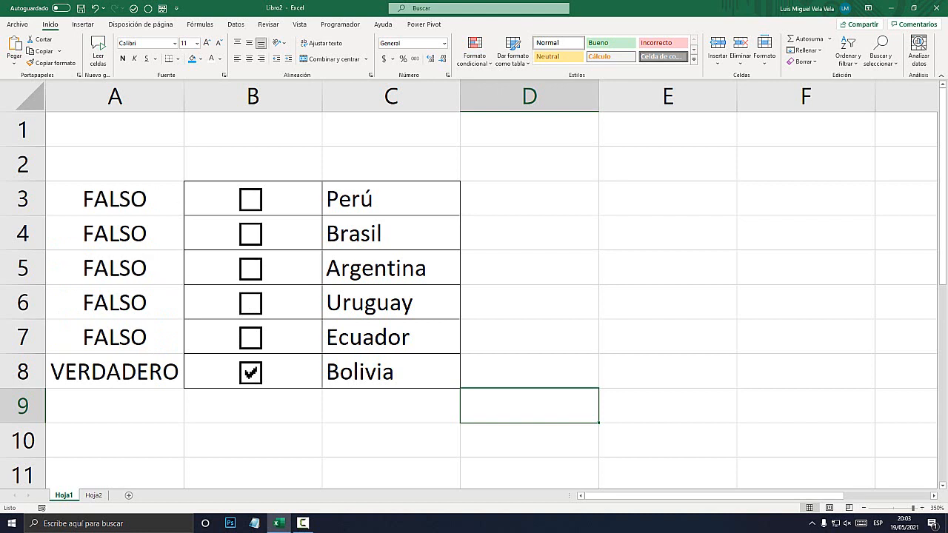
left_click(251, 372)
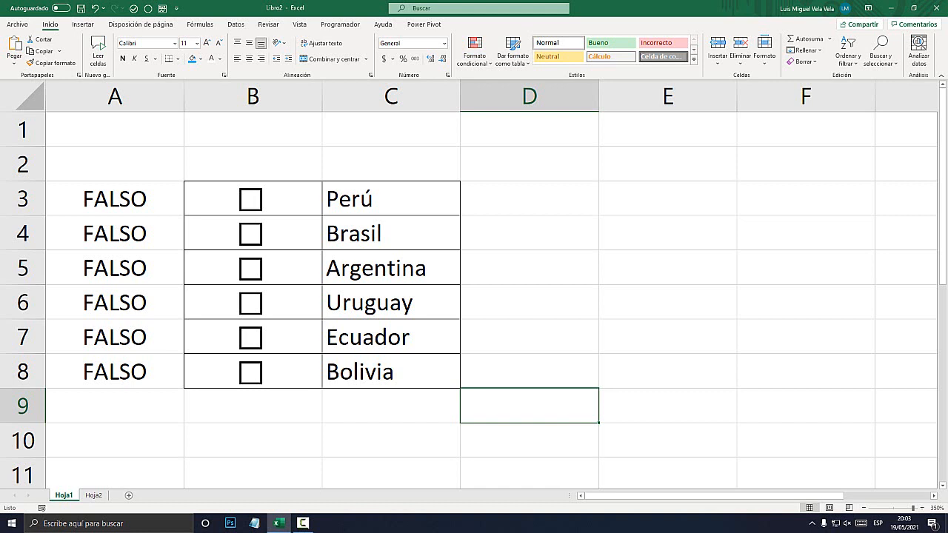
Start a new conditional formatting rule for B3:C8 that uses a formula to determine which cells to format
left_click_drag(215, 199, 415, 372)
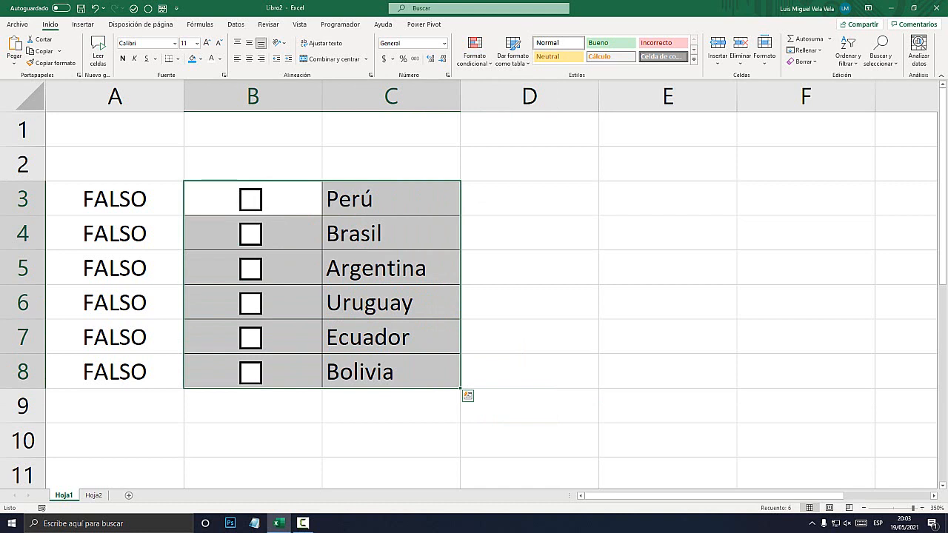
left_click(530, 337)
left_click_drag(215, 198, 415, 372)
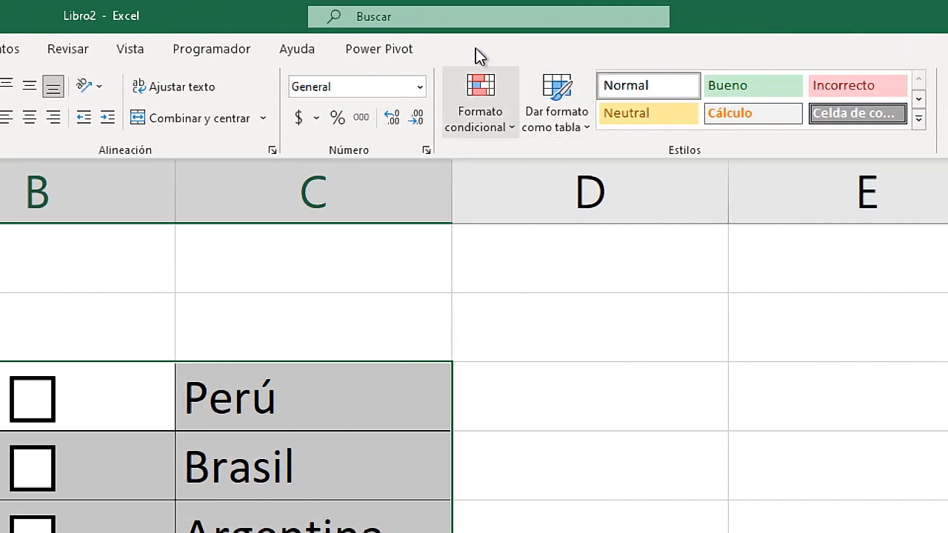
left_click(502, 131)
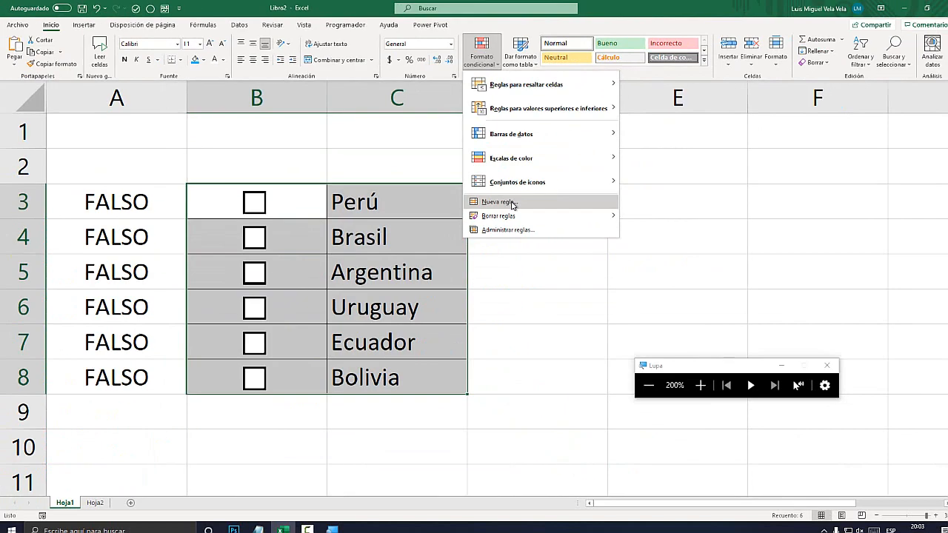
left_click(524, 400)
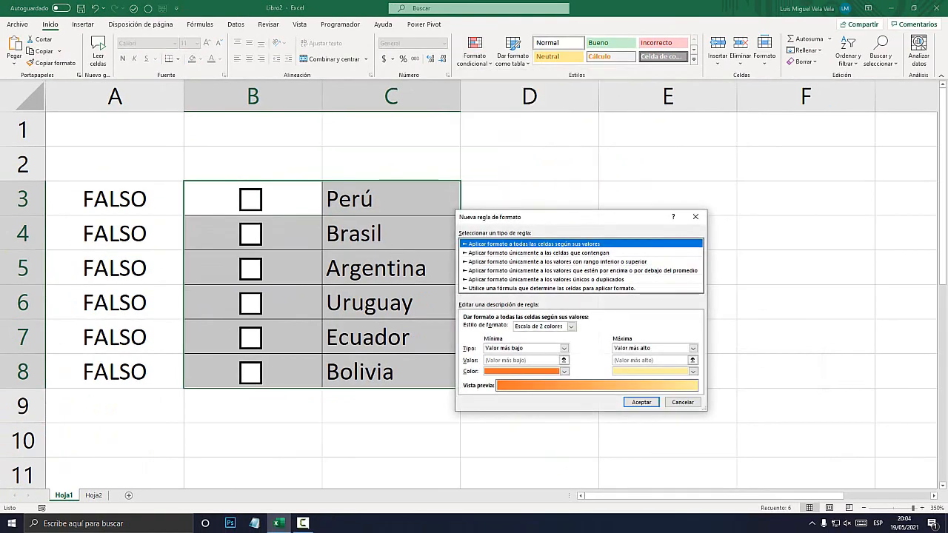
left_click_drag(540, 222, 483, 130)
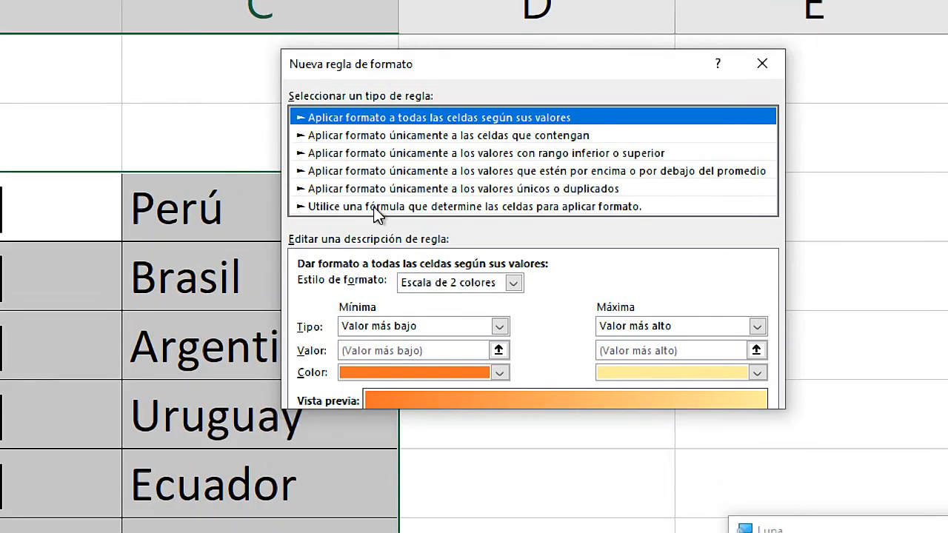
left_click(444, 198)
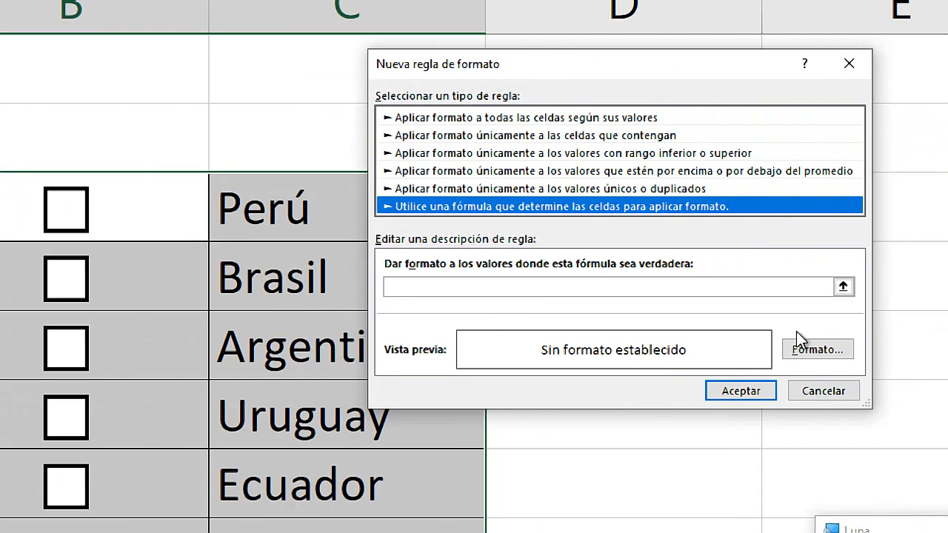
Enter =$A3 as the rule's formula, with only the column reference absolute
left_click(928, 286)
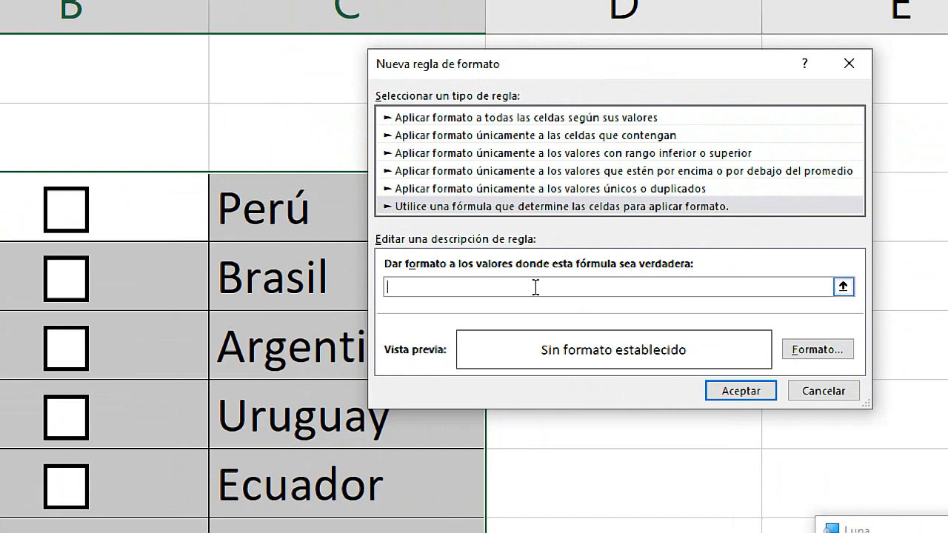
type("=")
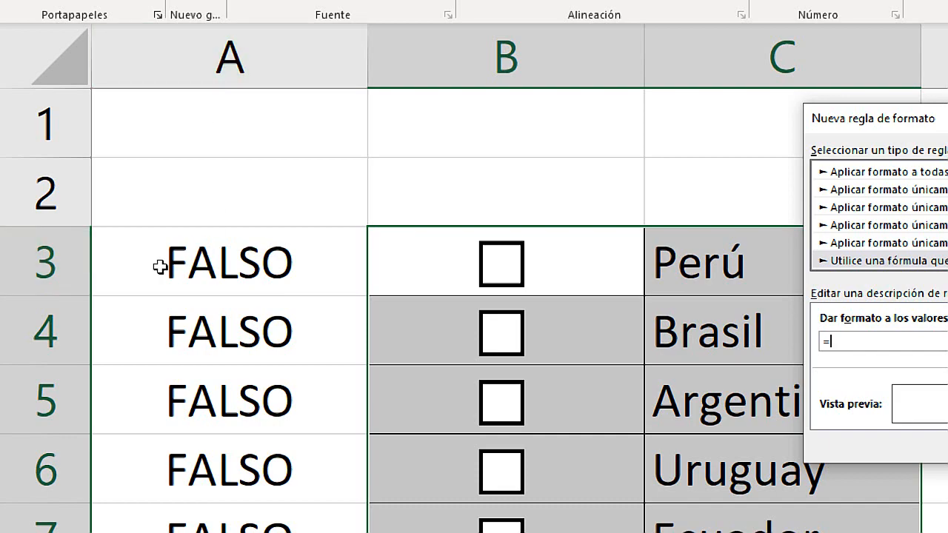
left_click(194, 261)
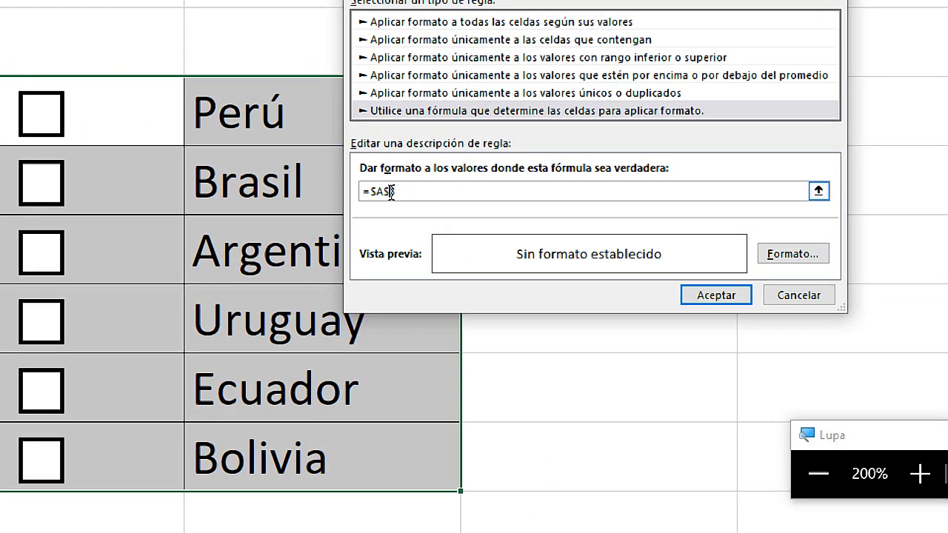
key("BackSpace")
key("super+Escape")
Switch to Notepad, set its font size to 72 and make the window taller
left_click(254, 523)
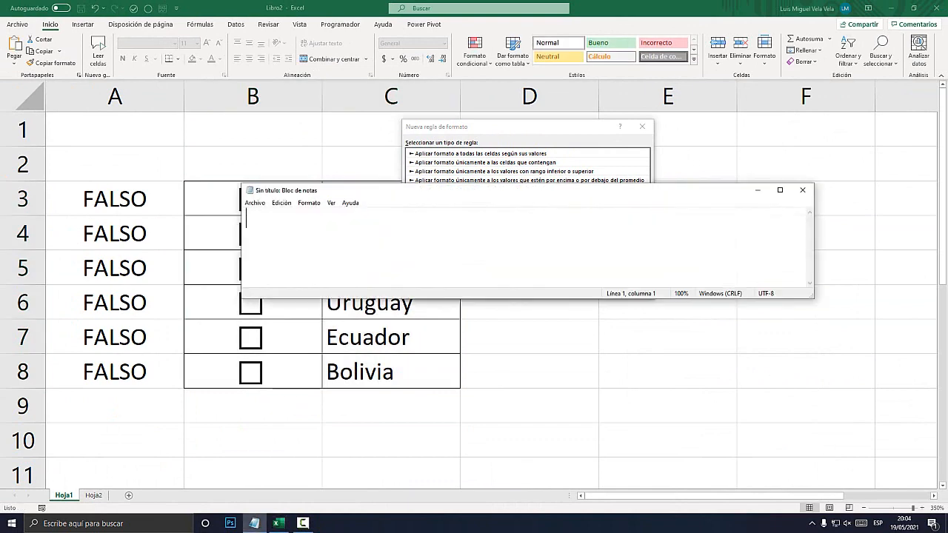
left_click(309, 203)
left_click(325, 226)
left_click(309, 203)
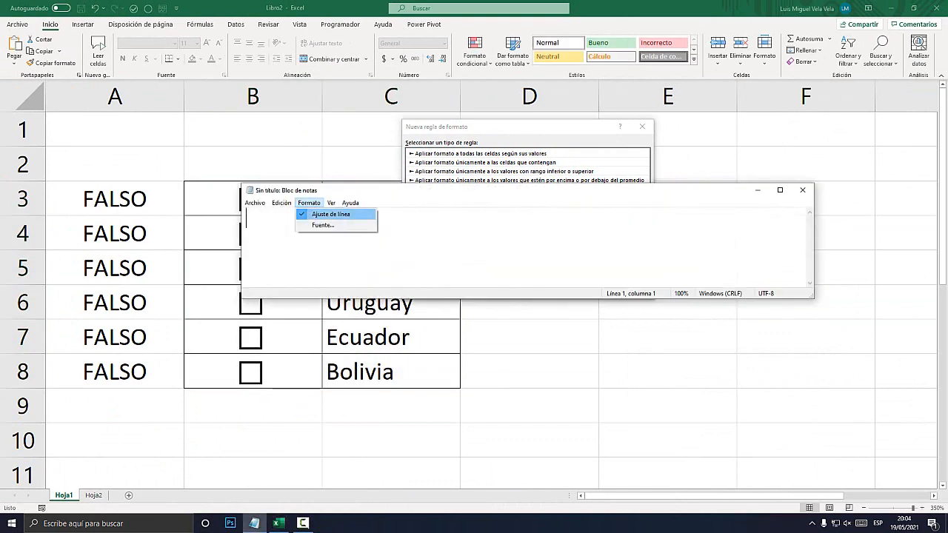
left_click(311, 225)
left_click(434, 348)
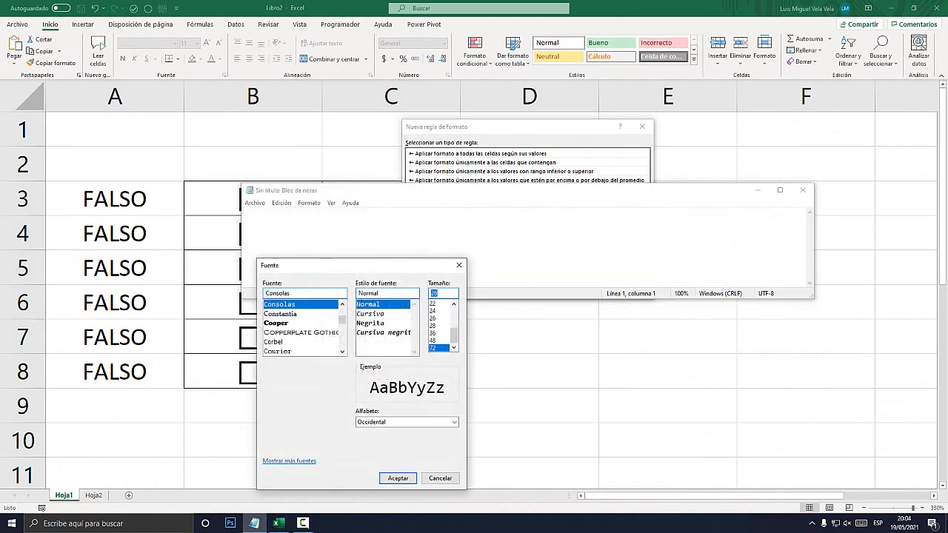
left_click(398, 478)
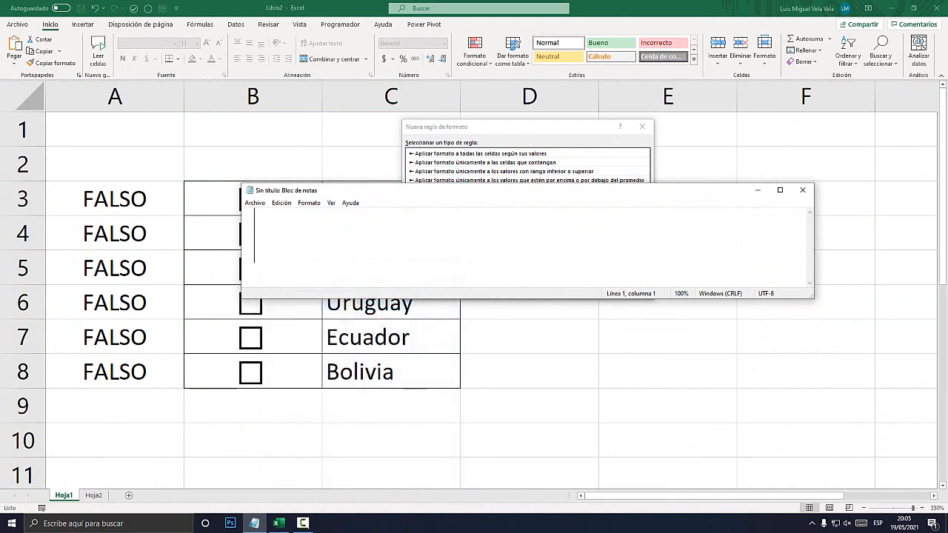
left_click_drag(359, 299, 360, 427)
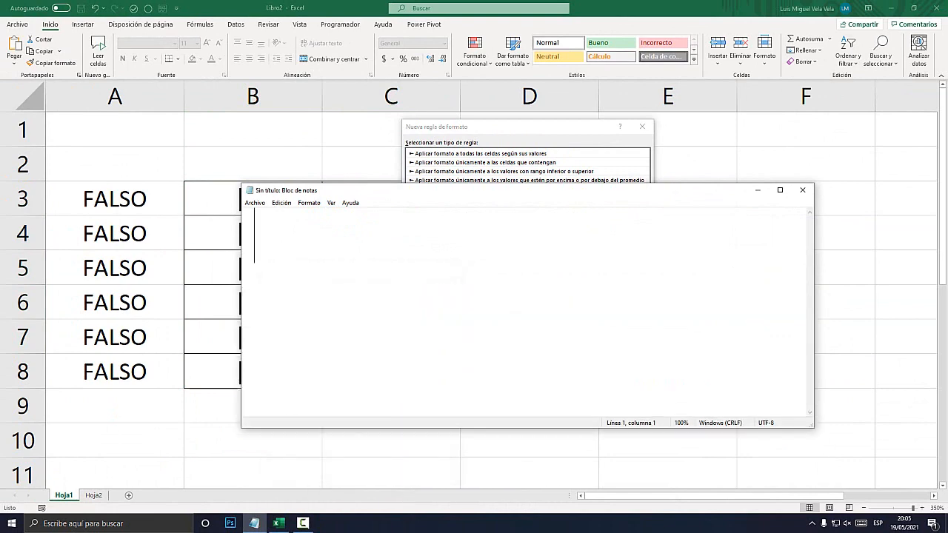
Write the sample reference =$A3 in the blank note and move its window aside to uncover the checklist
type("=")
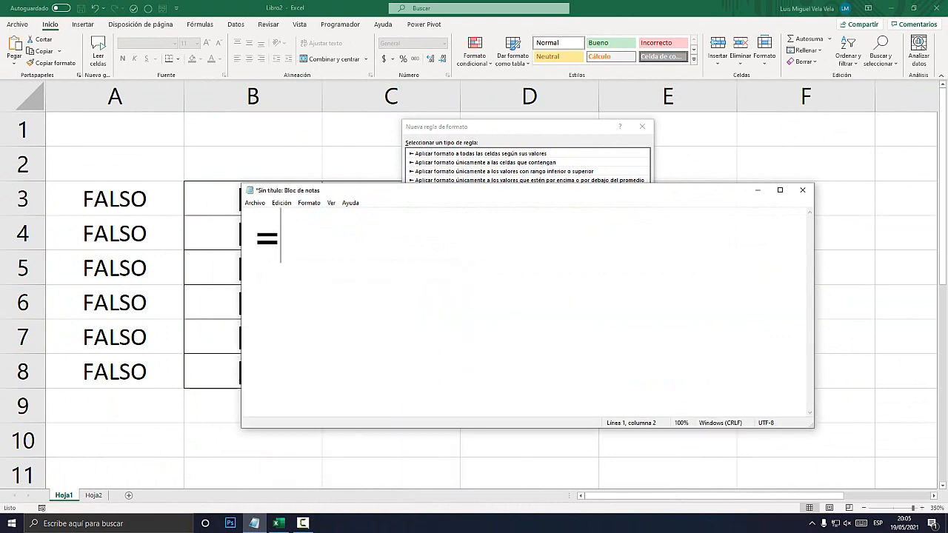
type("a")
key("BackSpace")
type("A")
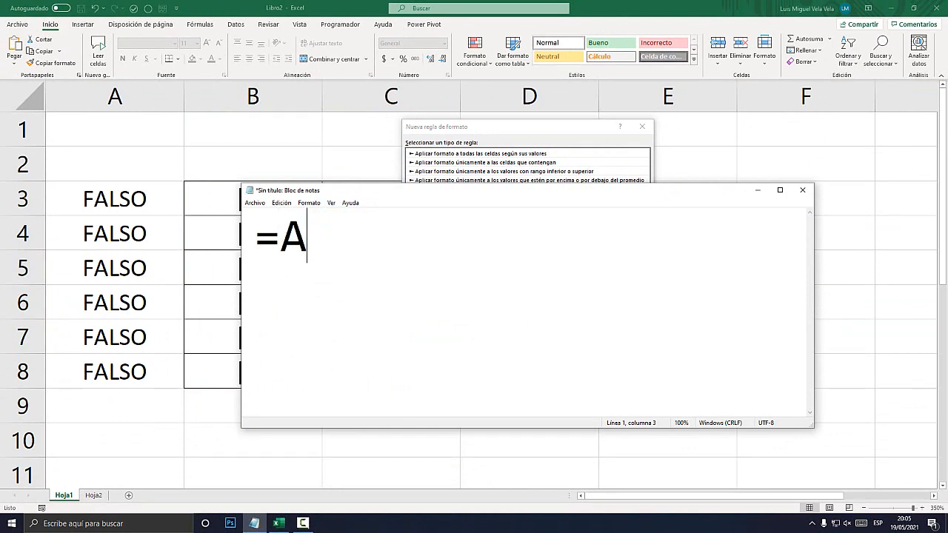
left_click_drag(474, 191, 562, 272)
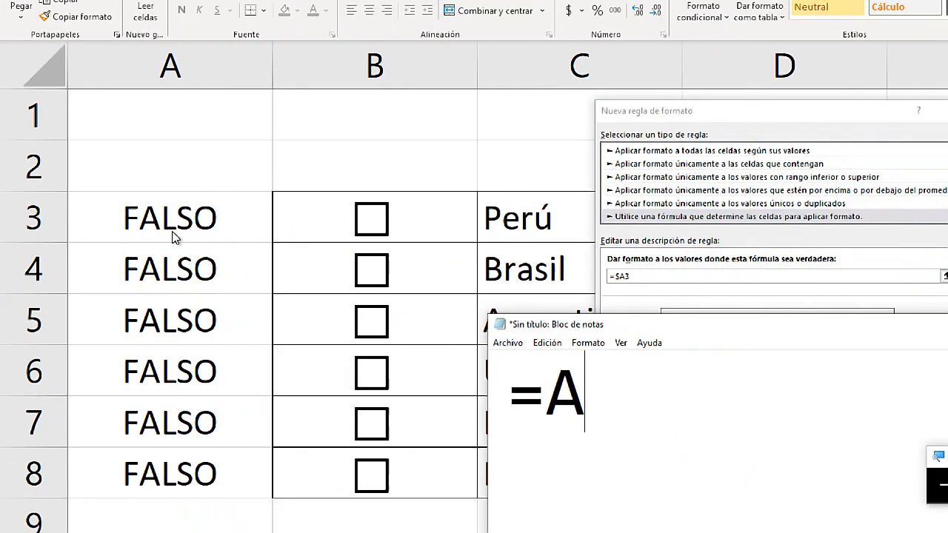
type("3")
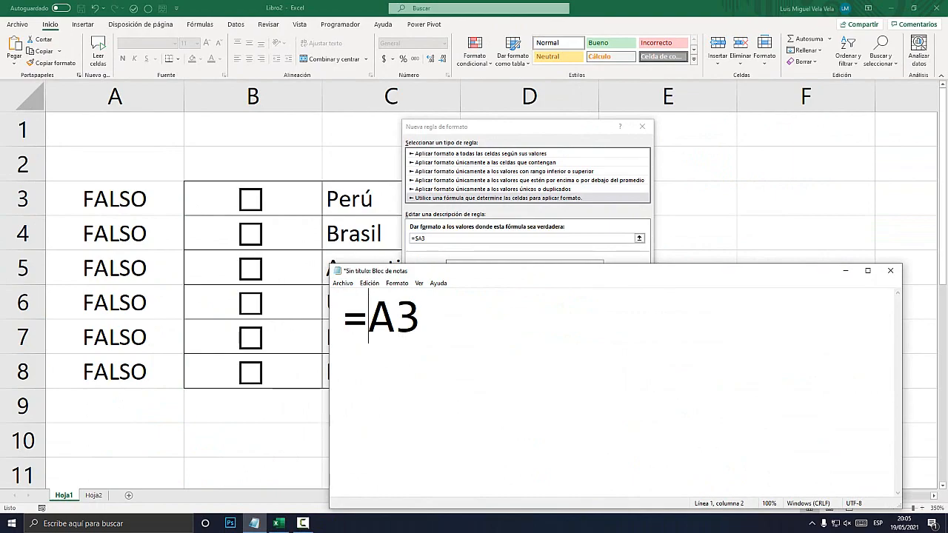
key("super+plus")
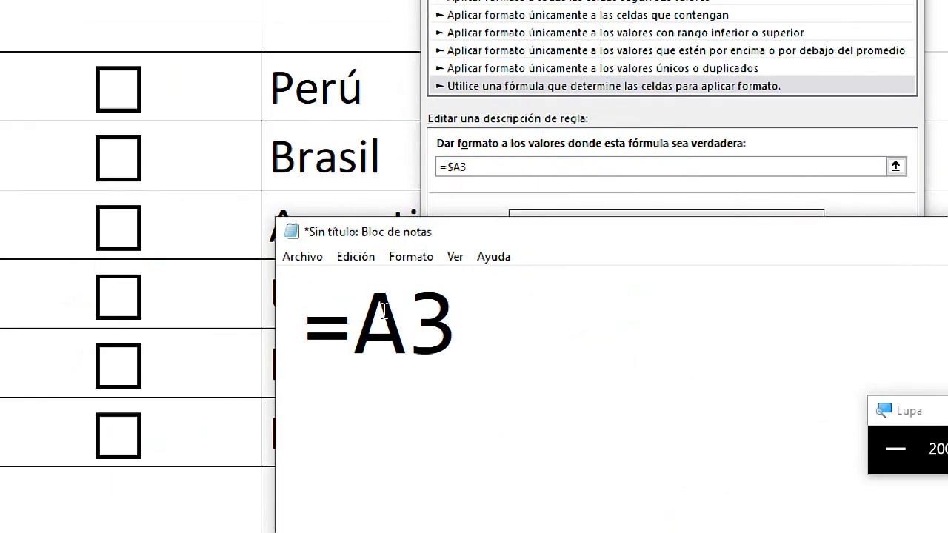
type("$")
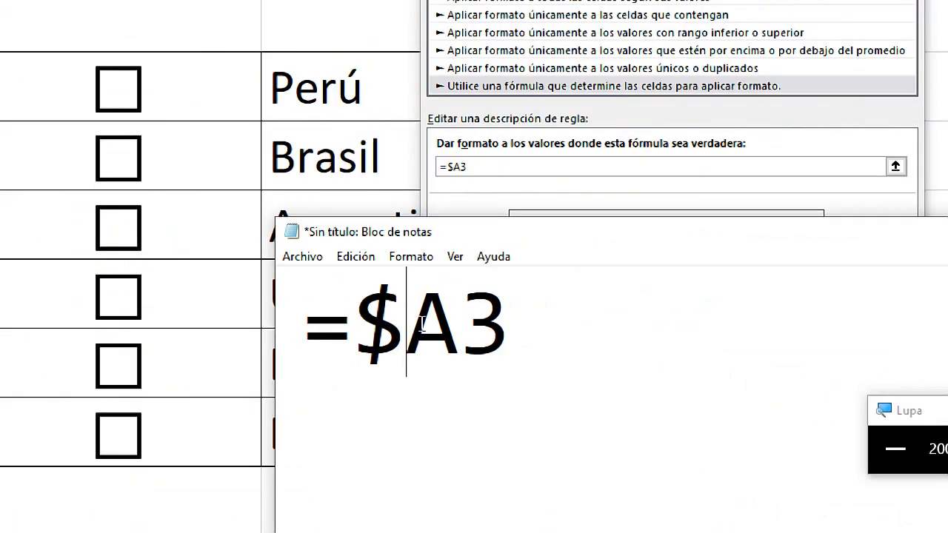
Highlight the column letter and its dollar sign in the note's =$A3 reference
left_click_drag(456, 326, 407, 326)
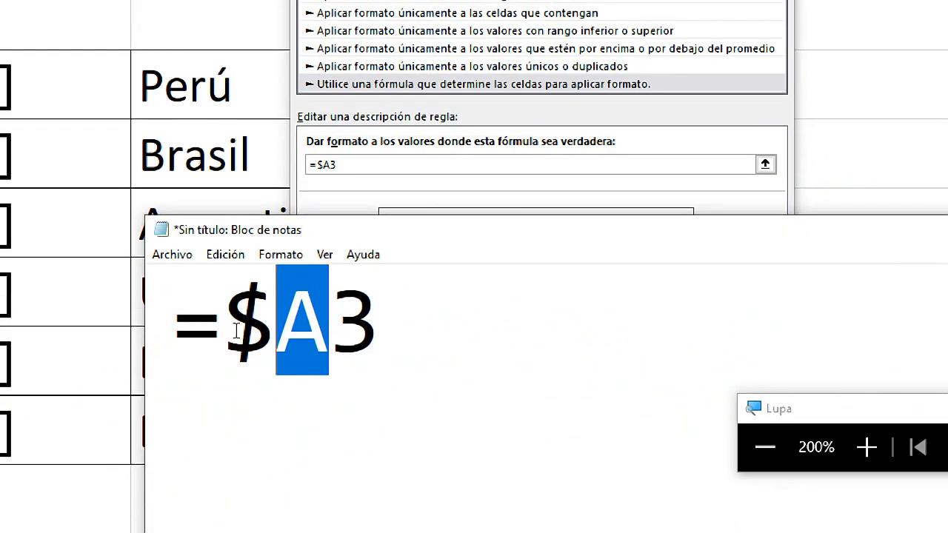
left_click(235, 331)
left_click_drag(281, 319, 240, 320)
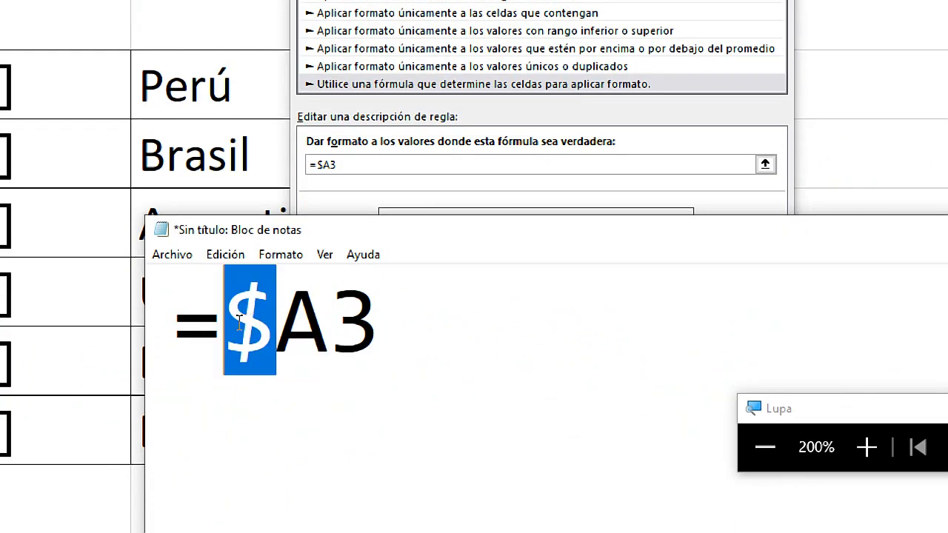
left_click(327, 320)
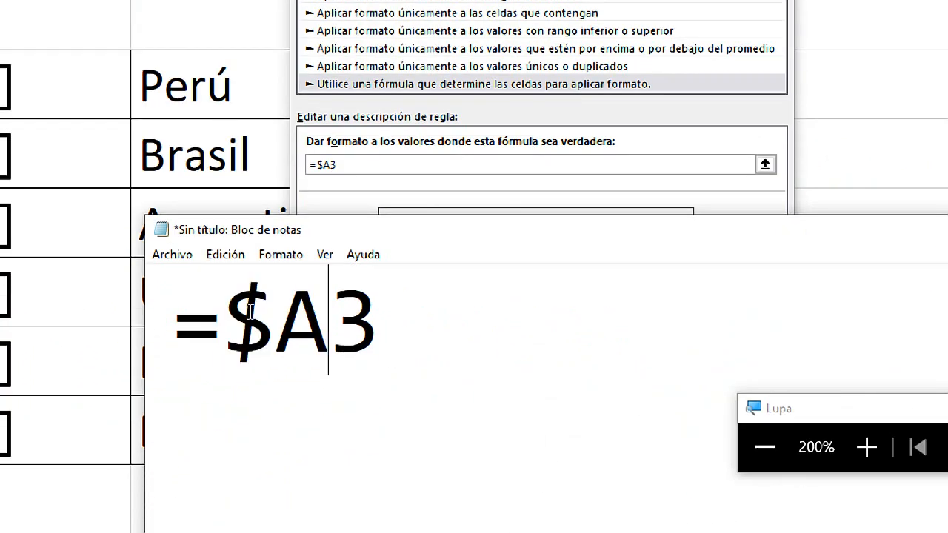
key("Left")
key("Left")
Insert a dollar sign before the row number in the note's reference, making it =$A$3, and remove it again
left_click(335, 324)
type("$")
key("shift+Left")
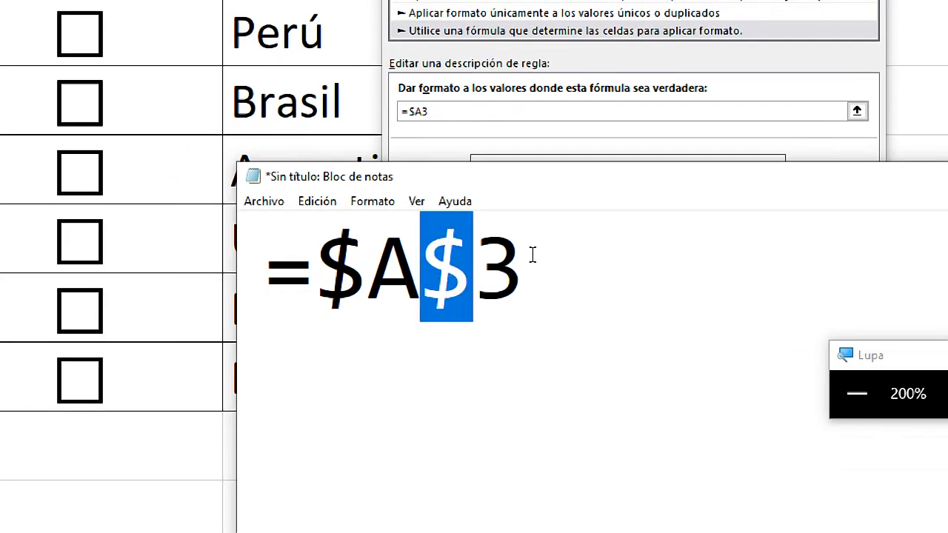
left_click_drag(533, 254, 497, 263)
left_click(424, 268)
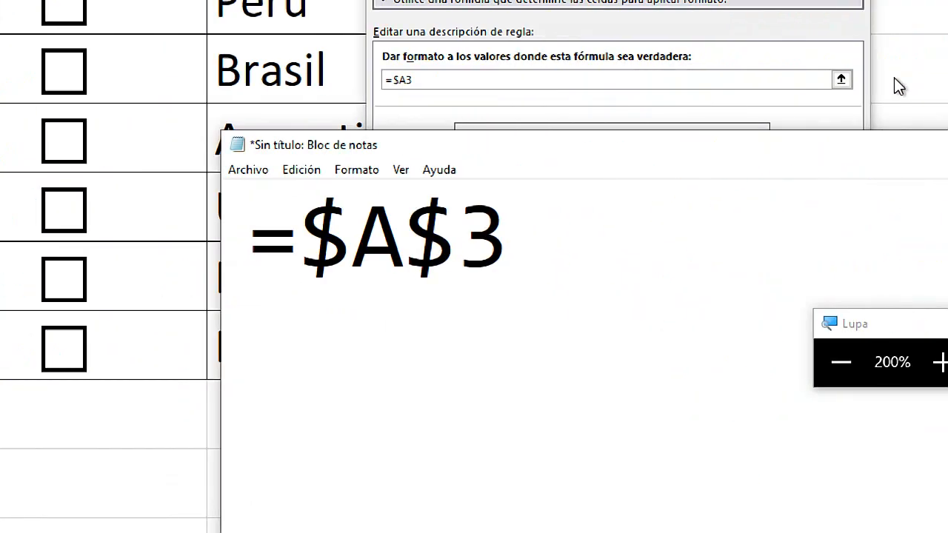
left_click(415, 263)
key("BackSpace")
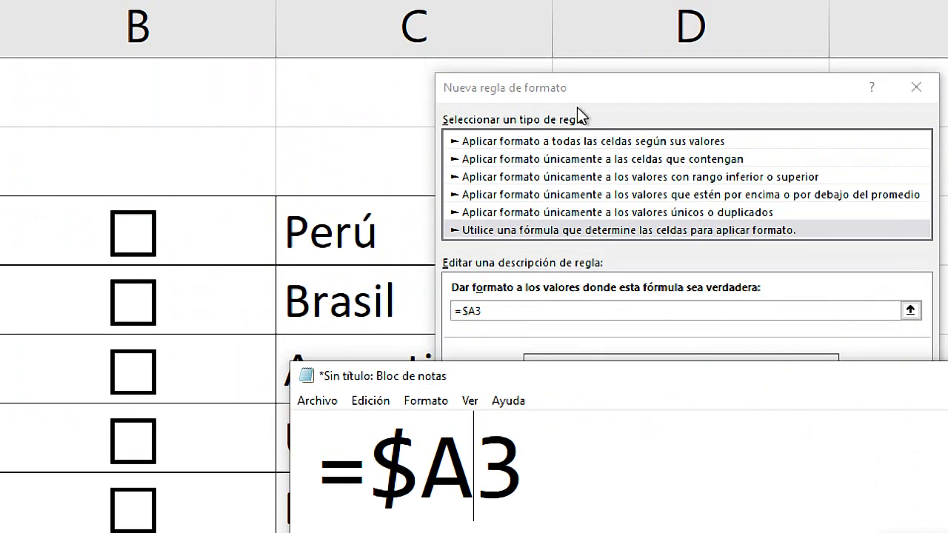
Extend the rule's formula to =$A3=VERDADERO in the formatting rule dialog and remove the =VERDADERO part again
left_click(577, 87)
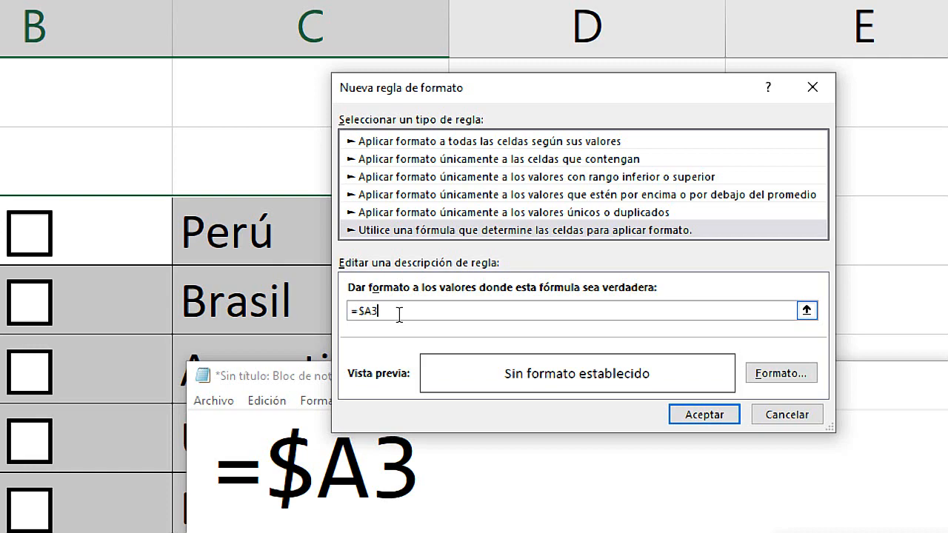
type("VERDADERO")
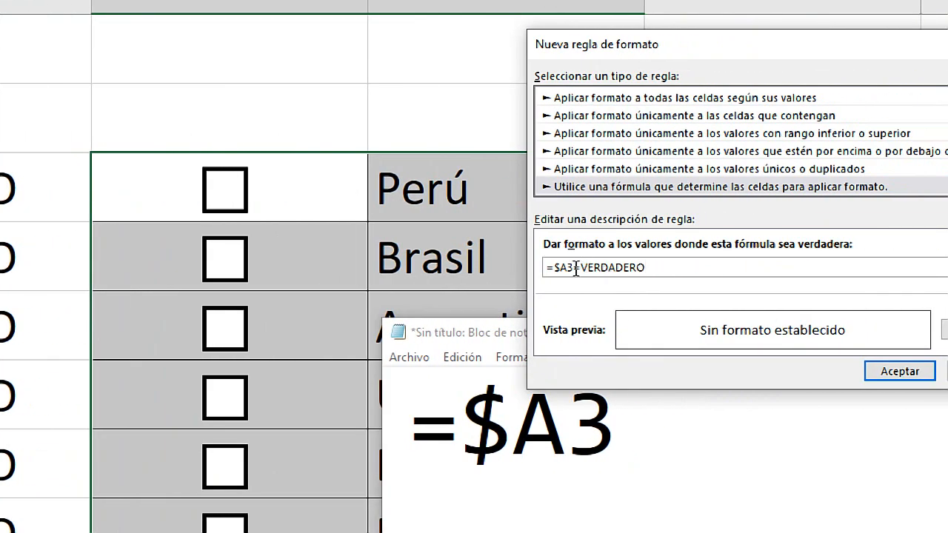
left_click_drag(577, 268, 650, 269)
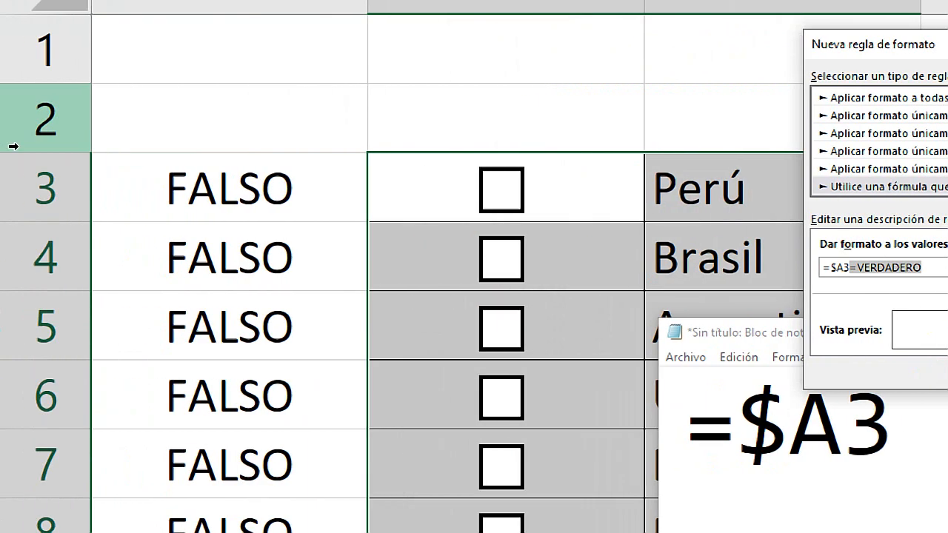
key("BackSpace")
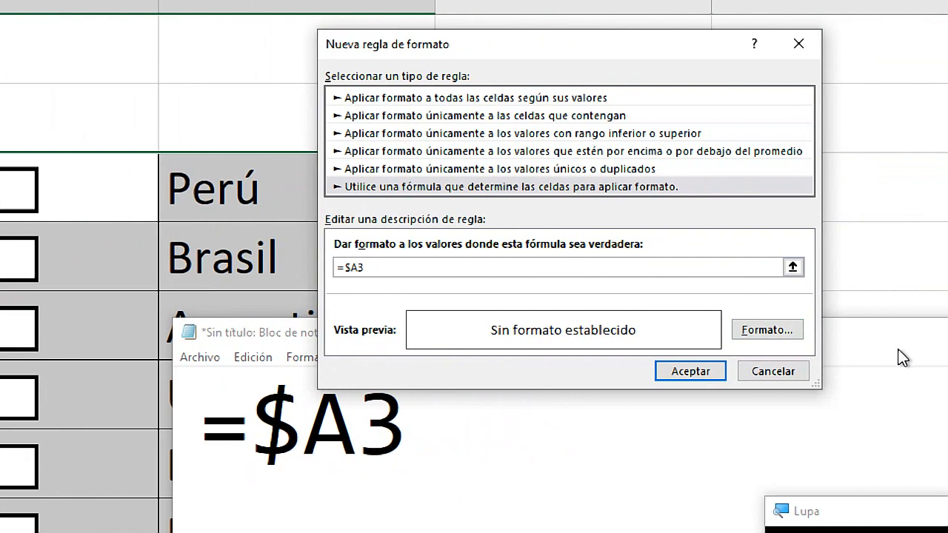
Minimize the Notepad window and return to Excel's new formatting rule dialog
left_click(276, 329)
key("super+Escape")
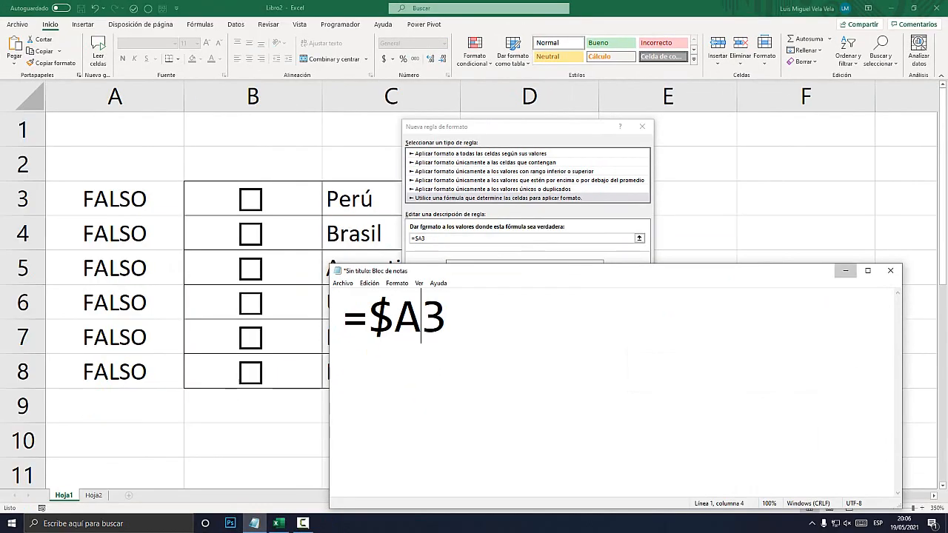
left_click(846, 270)
key("super+plus")
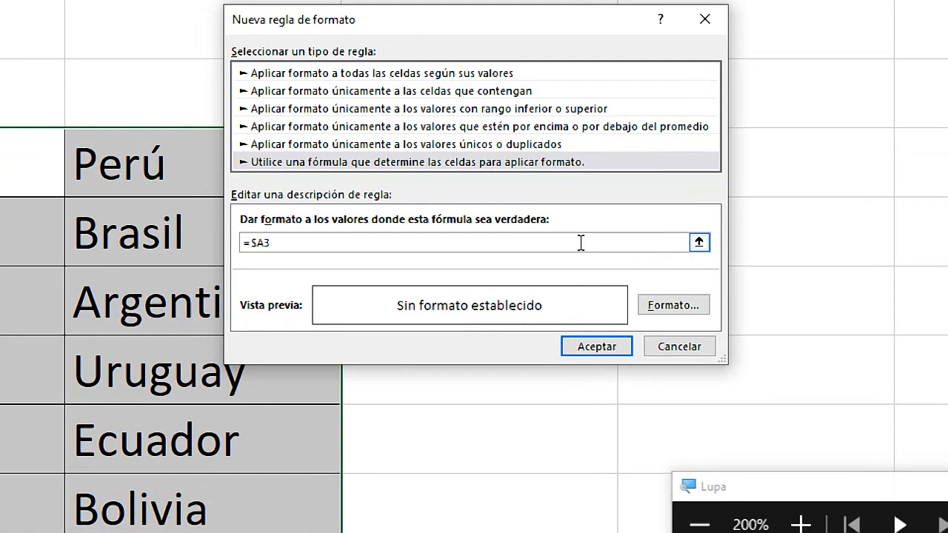
Give the =$A3 rule a light gold background fill and apply it to B3:C8
left_click(683, 305)
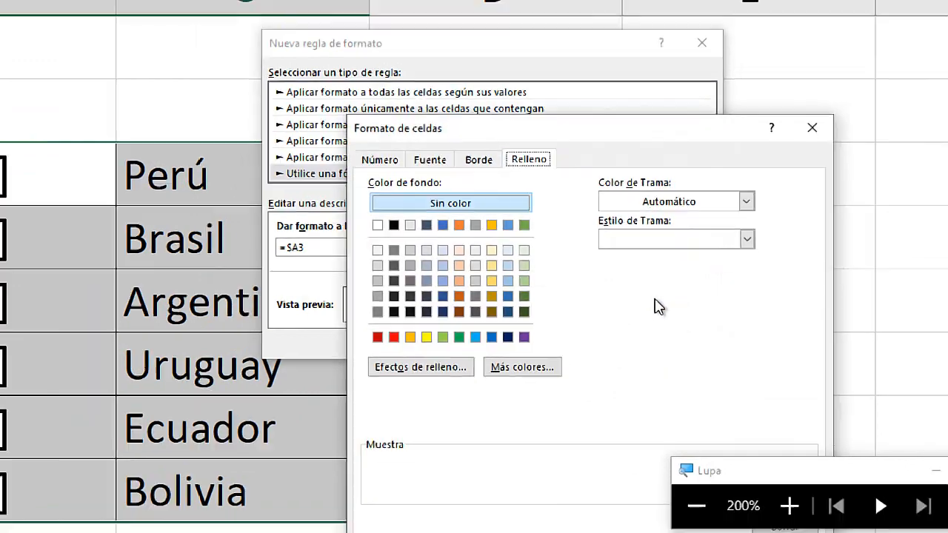
key("super+Escape")
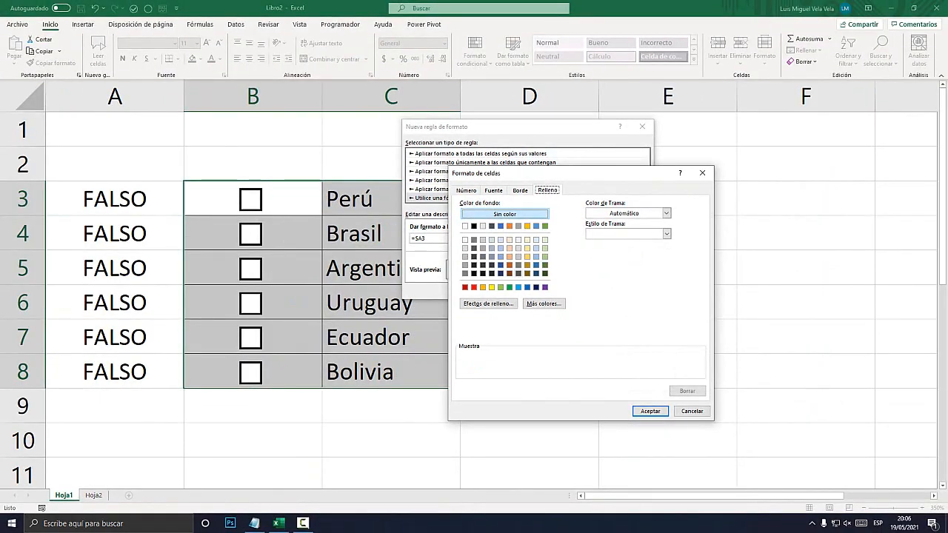
left_click(527, 257)
key("Return")
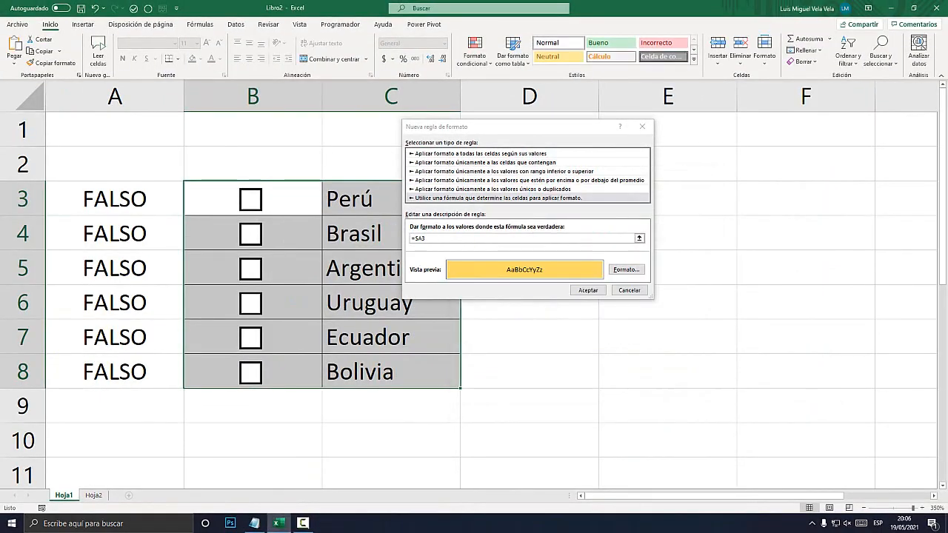
left_click(588, 290)
left_click(570, 299)
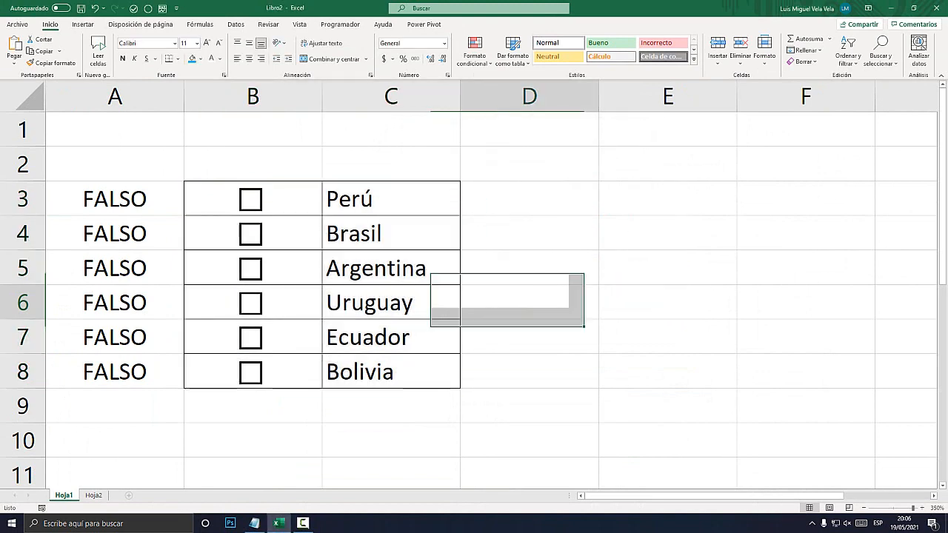
Tick all six country checkboxes from Perú down to Bolivia to check the row highlighting
left_click(251, 200)
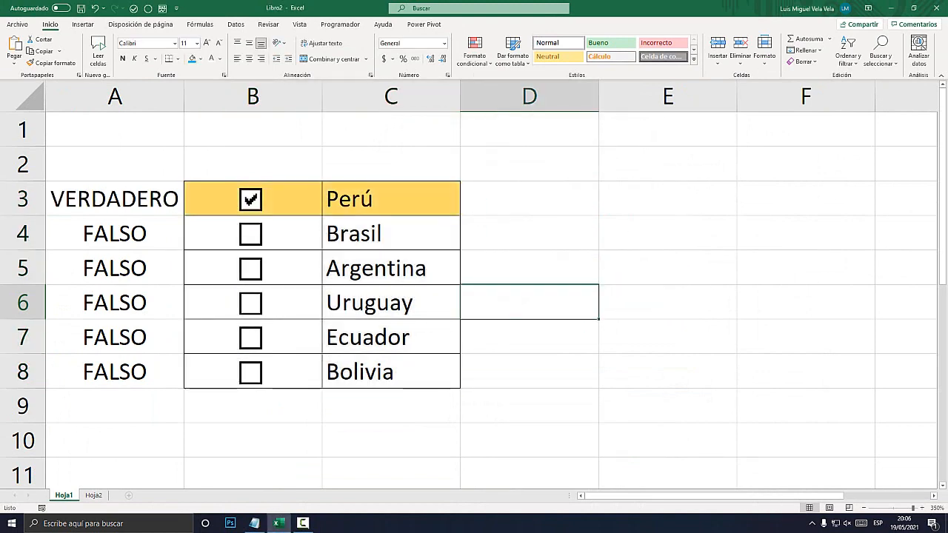
left_click(250, 234)
left_click(250, 268)
left_click(251, 303)
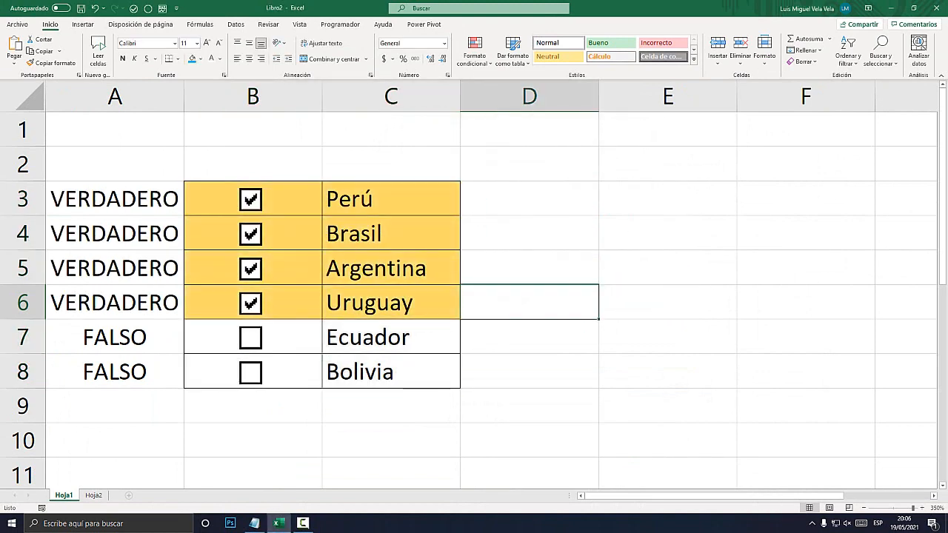
left_click(250, 337)
left_click(250, 371)
Clear all six country checkboxes from Bolivia up to Perú to check that the highlighting is removed
left_click(251, 372)
left_click(250, 337)
left_click(251, 303)
left_click(250, 269)
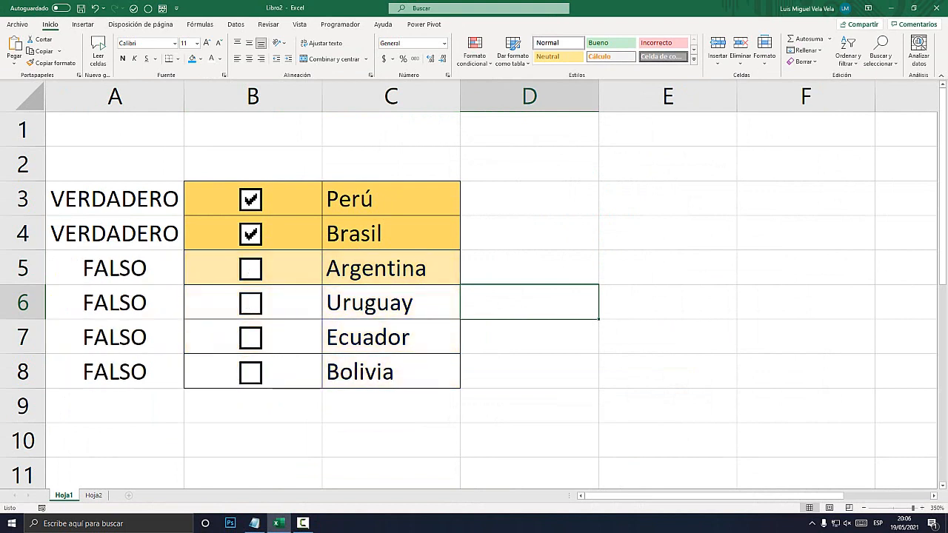
left_click(250, 233)
left_click(250, 199)
Tick the Brasil, Uruguay and Bolivia checkboxes and clear them again to test individual row highlighting
left_click(250, 234)
left_click(251, 303)
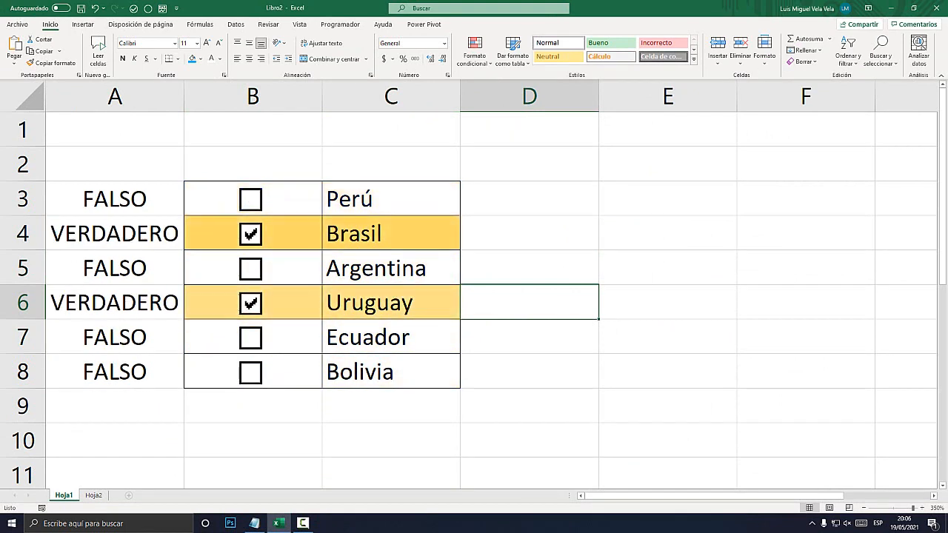
left_click(250, 372)
left_click(250, 303)
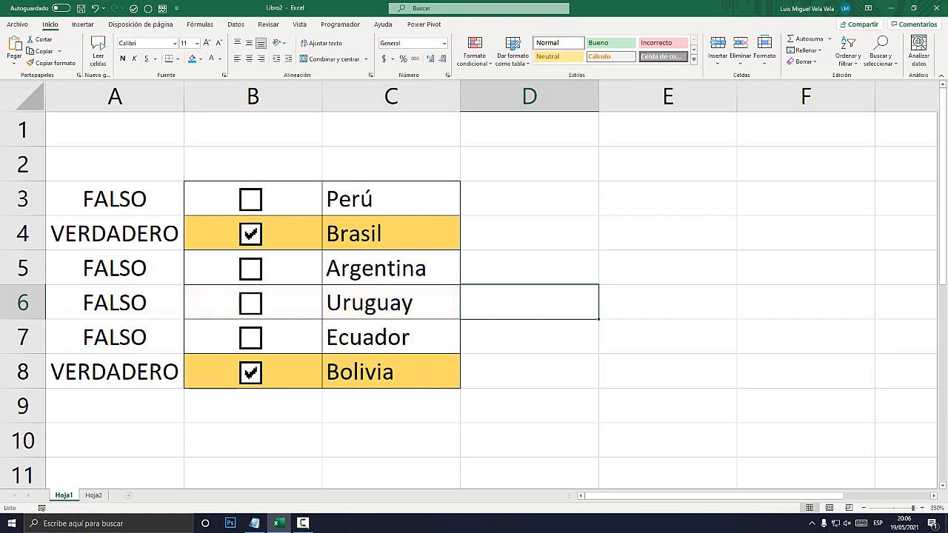
left_click(250, 234)
left_click(250, 372)
type("-")
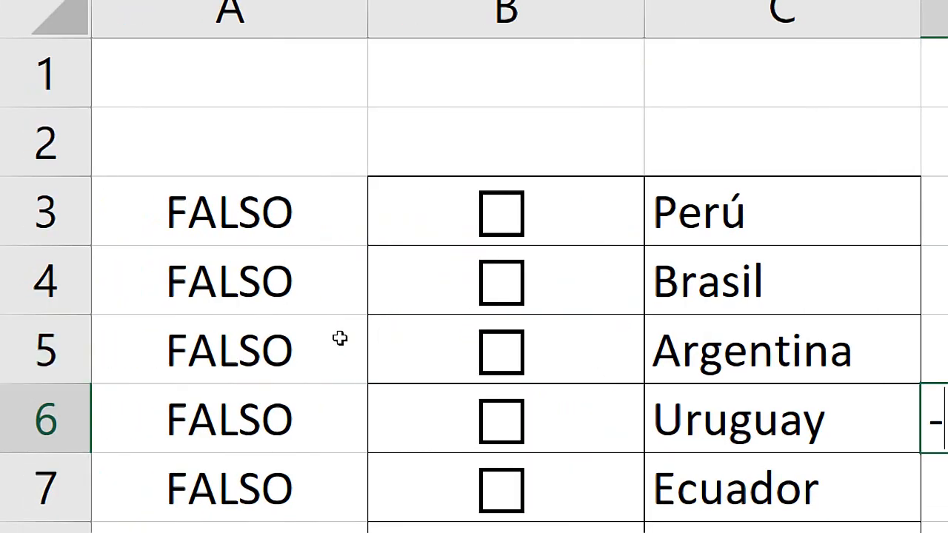
left_click_drag(132, 193, 137, 270)
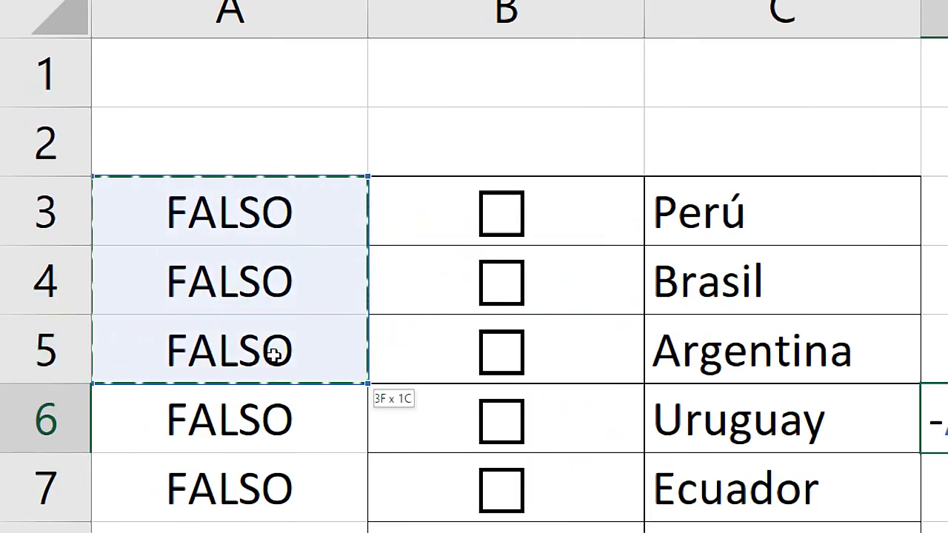
left_click_drag(274, 356, 274, 532)
key("Escape")
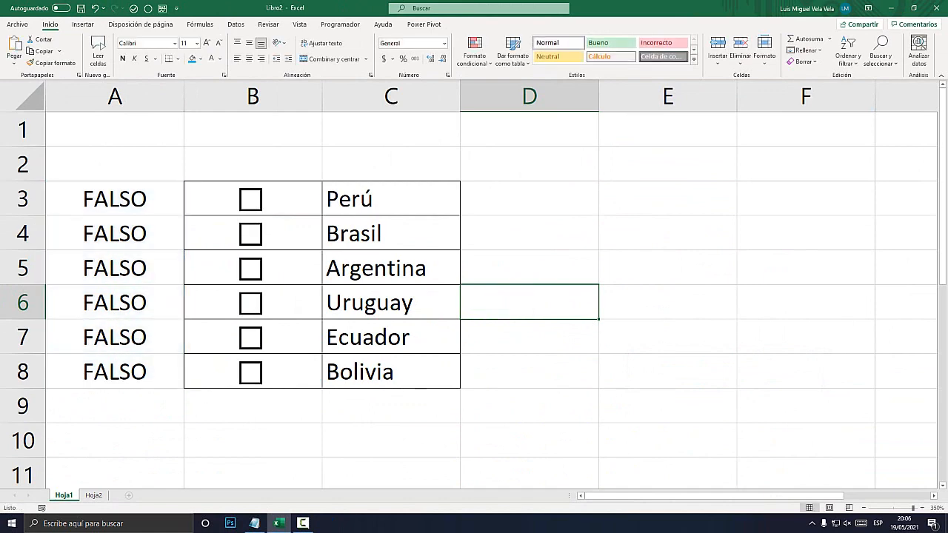
Hide the linked values in A3:A8 by setting their font colour to white
left_click_drag(115, 198, 115, 372)
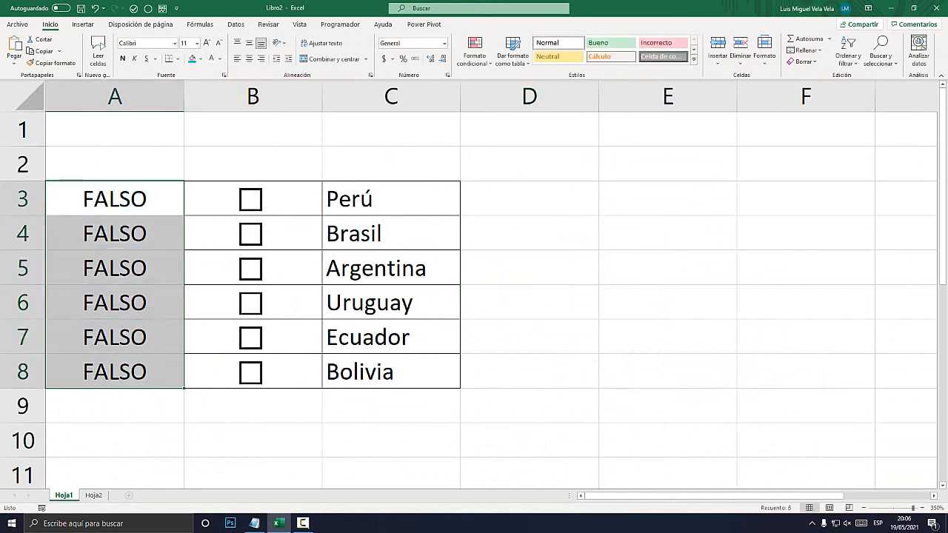
left_click(211, 58)
left_click(667, 303)
Test the checklist with hidden linked values by ticking and clearing the Perú, Brasil, Uruguay and Bolivia checkboxes
left_click(250, 199)
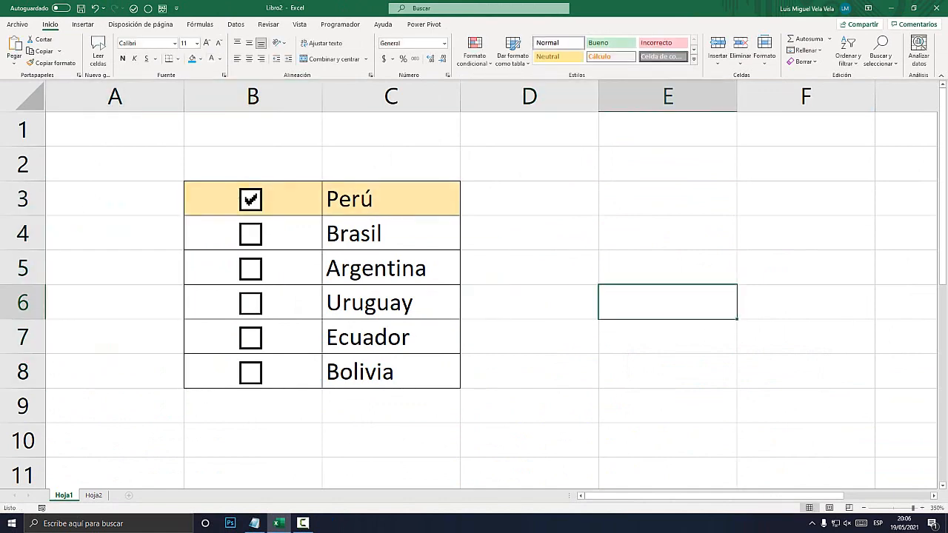
left_click(250, 234)
left_click(250, 302)
left_click(250, 372)
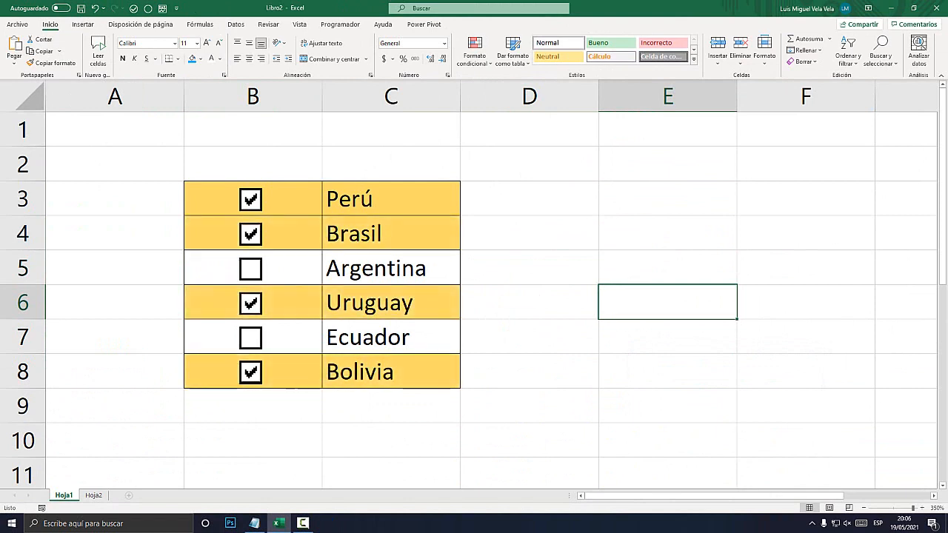
left_click(250, 373)
left_click(250, 304)
left_click(250, 234)
left_click(250, 199)
Tick the Brasil, Uruguay and Bolivia checkboxes and switch to sheet Hoja2
left_click(251, 234)
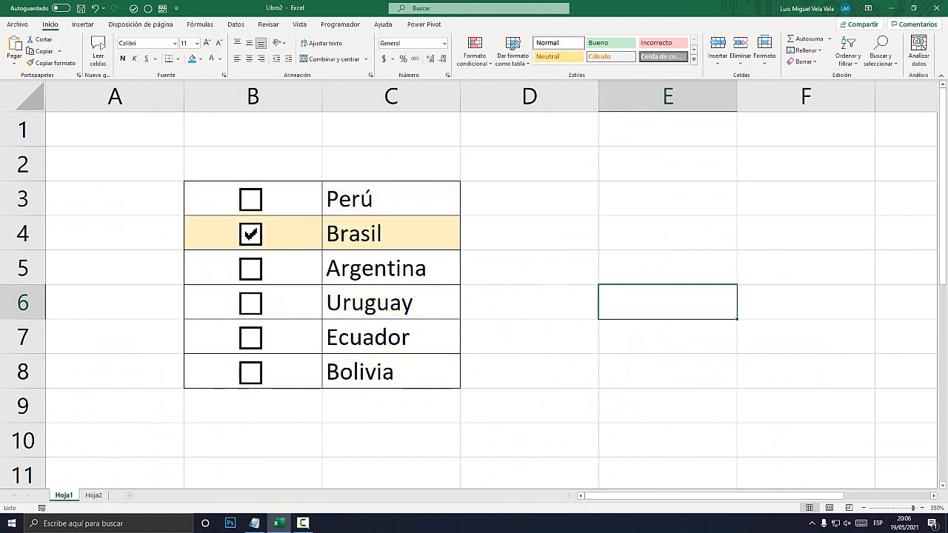
left_click(250, 303)
left_click(251, 372)
left_click(93, 495)
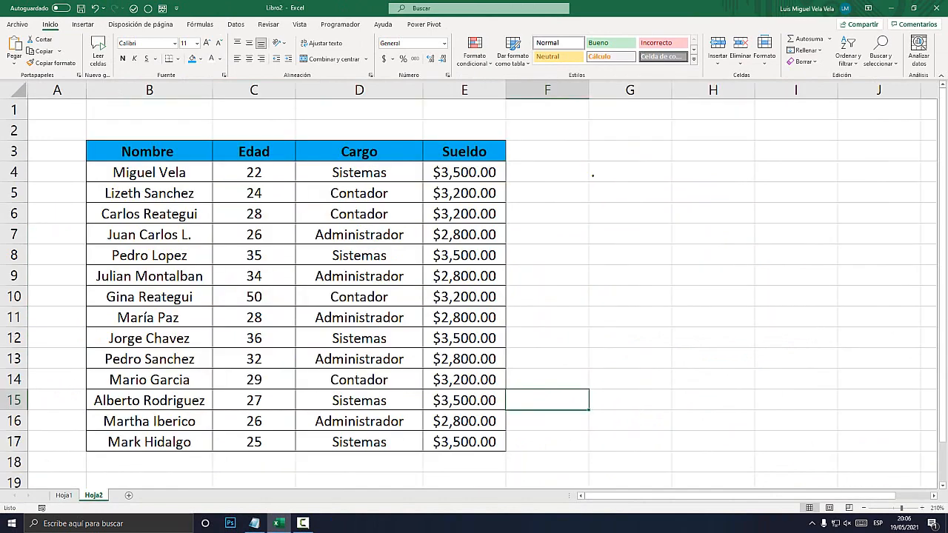
Examine the employee rows and the job titles in the Cargo column on Hoja2
left_click(548, 214)
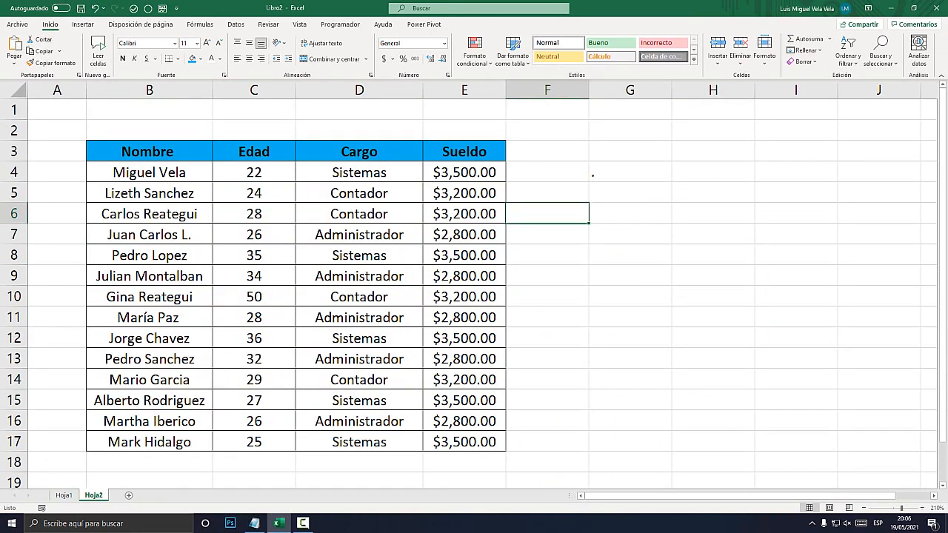
left_click(630, 172)
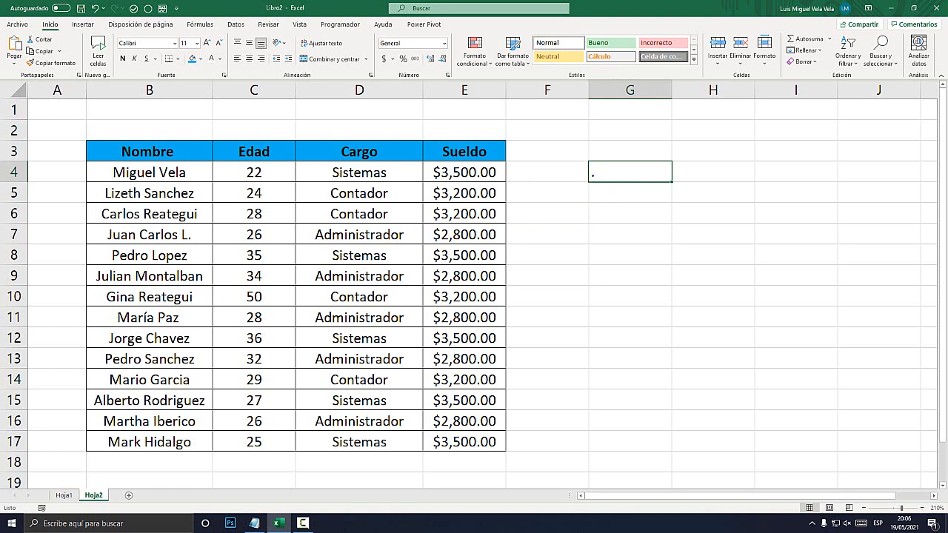
left_click_drag(149, 172, 465, 172)
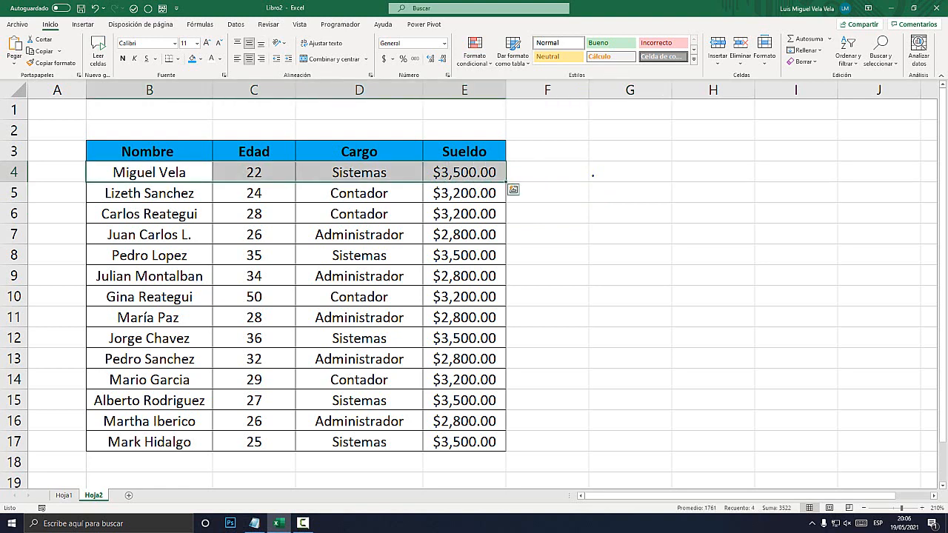
left_click_drag(149, 214, 465, 214)
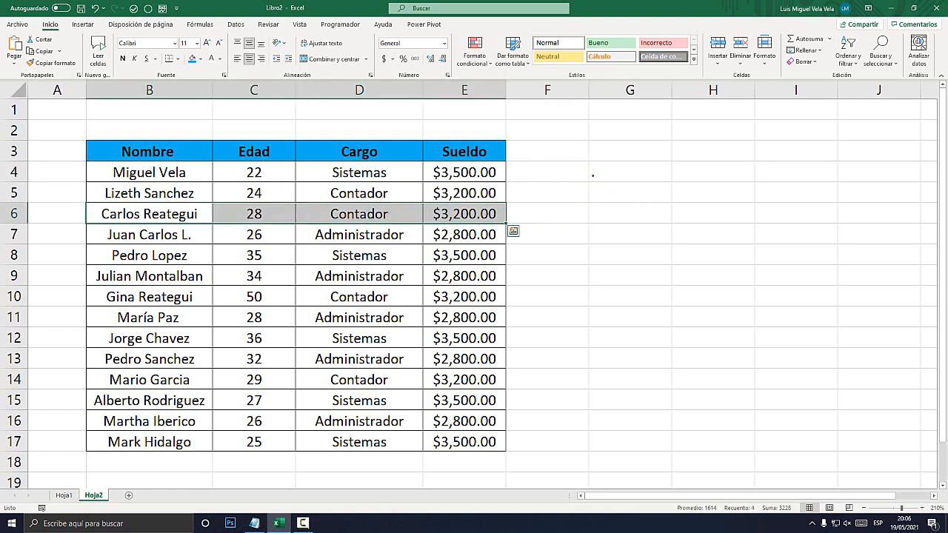
key("super+plus")
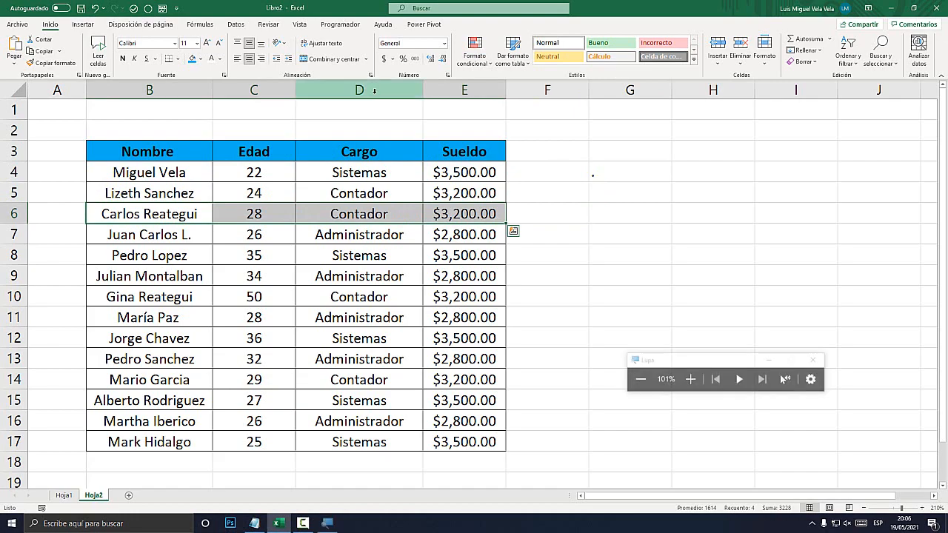
left_click(375, 93)
left_click(380, 177)
left_click_drag(384, 259, 373, 453)
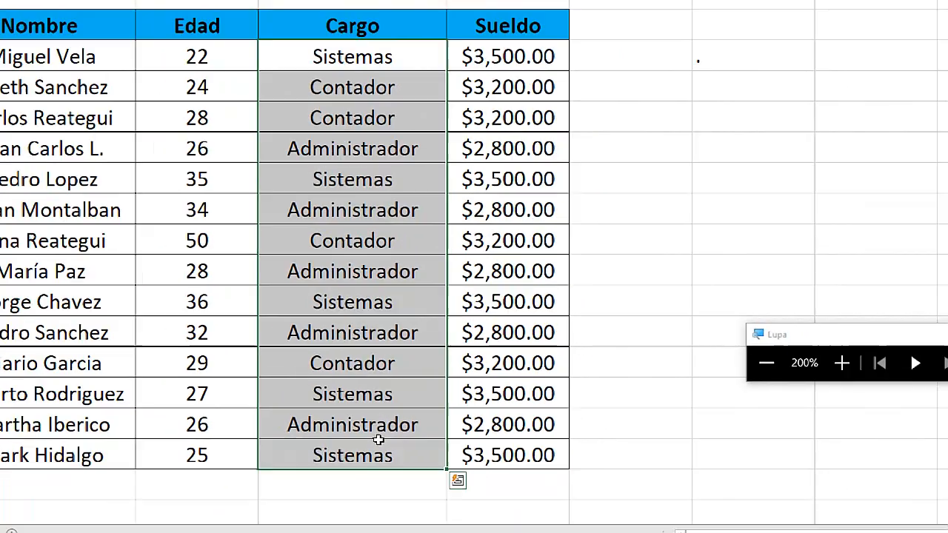
key("super+Escape")
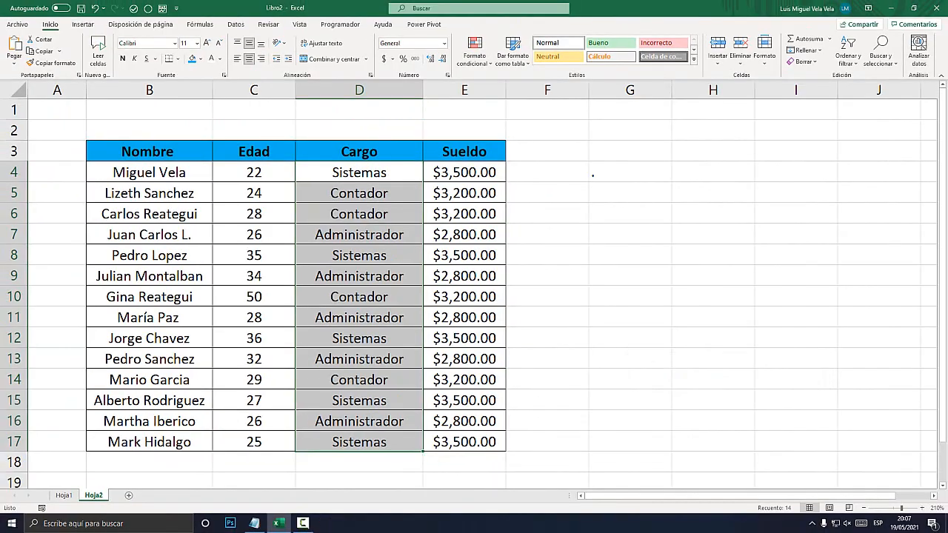
Examine individual employee records and the ages in the Edad column
left_click_drag(149, 173, 465, 173)
left_click_drag(149, 235, 464, 235)
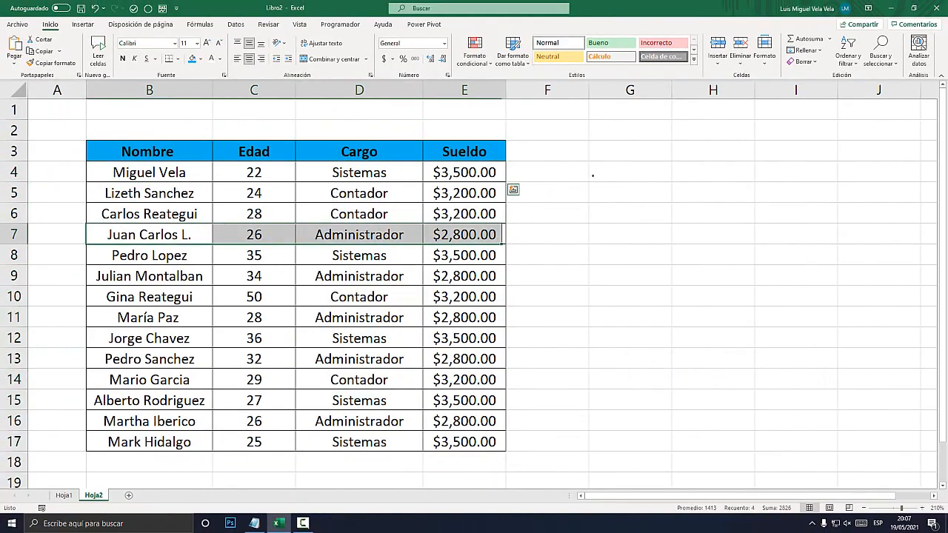
left_click(360, 214)
left_click_drag(359, 214, 254, 214)
left_click(254, 173)
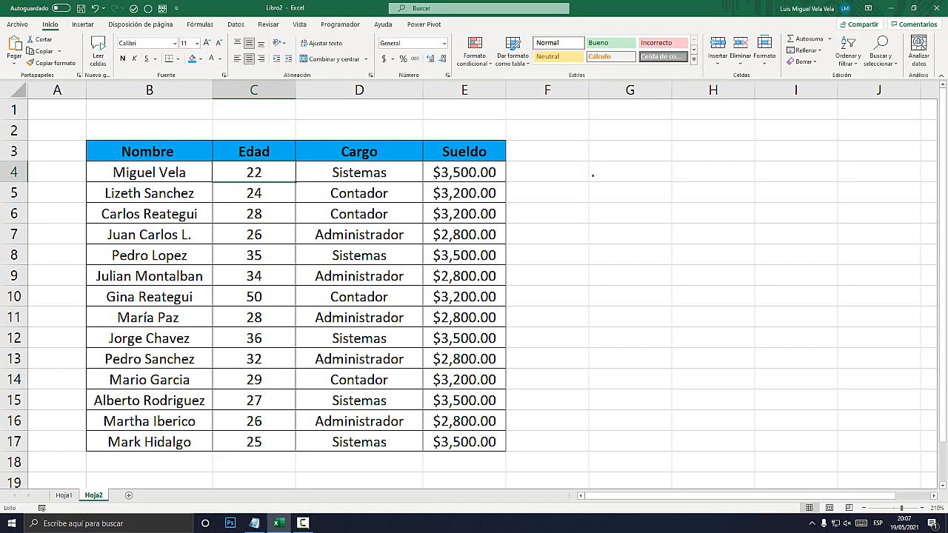
key("super+plus")
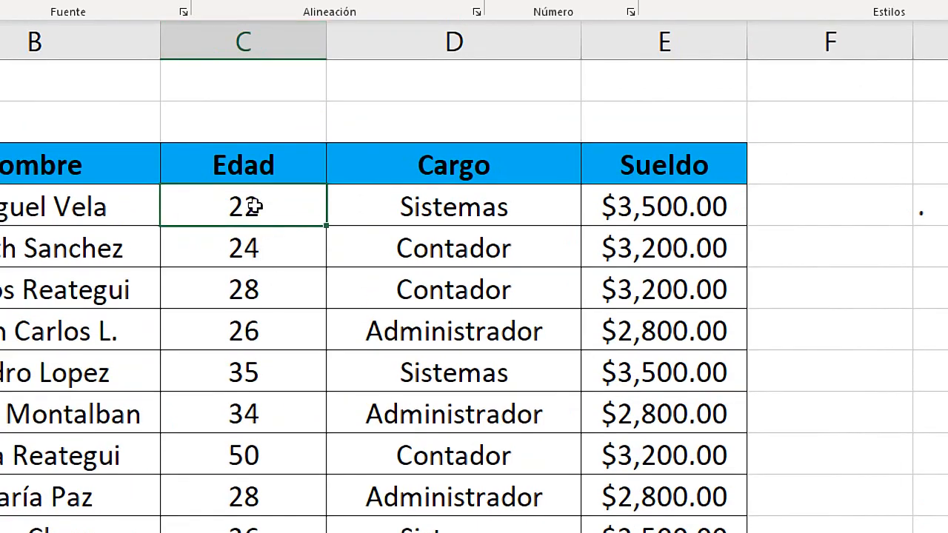
left_click_drag(258, 172, 259, 339)
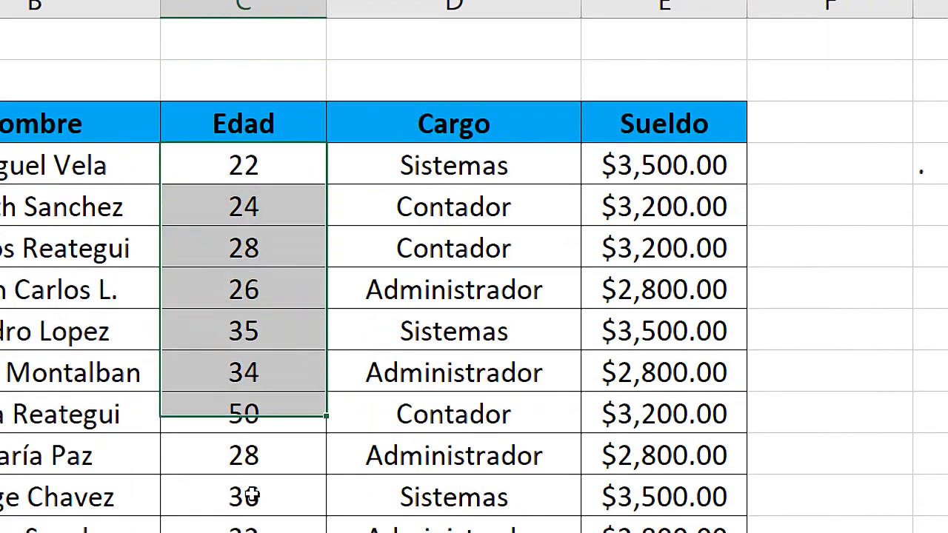
left_click_drag(249, 496, 241, 439)
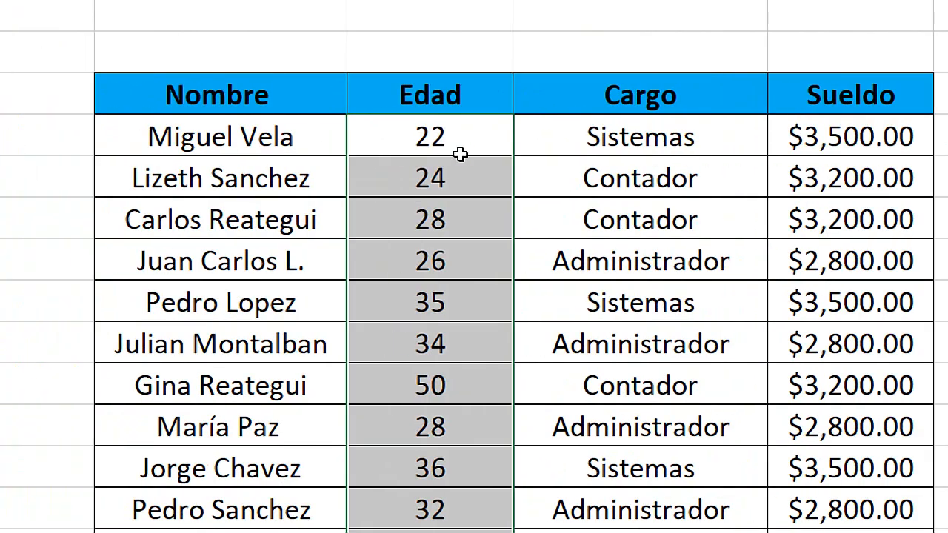
left_click(466, 137)
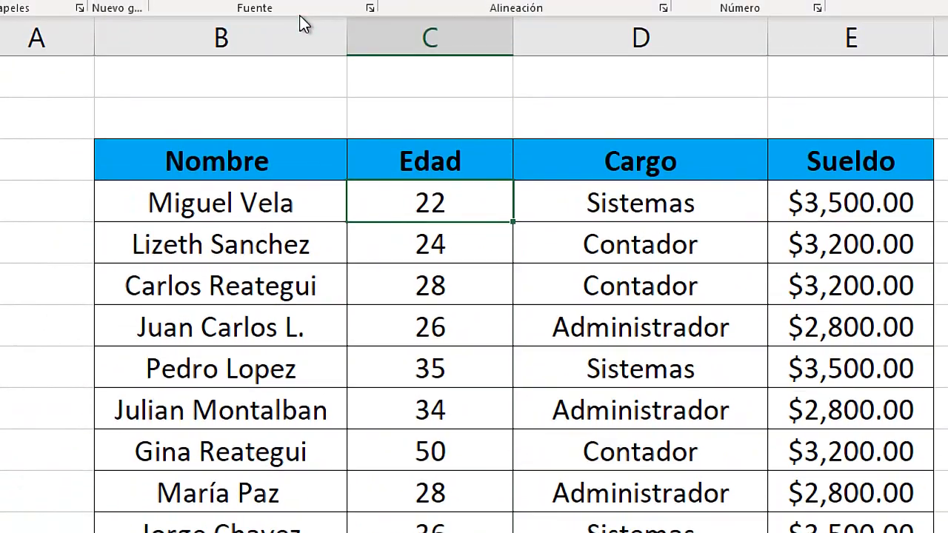
left_click(176, 216)
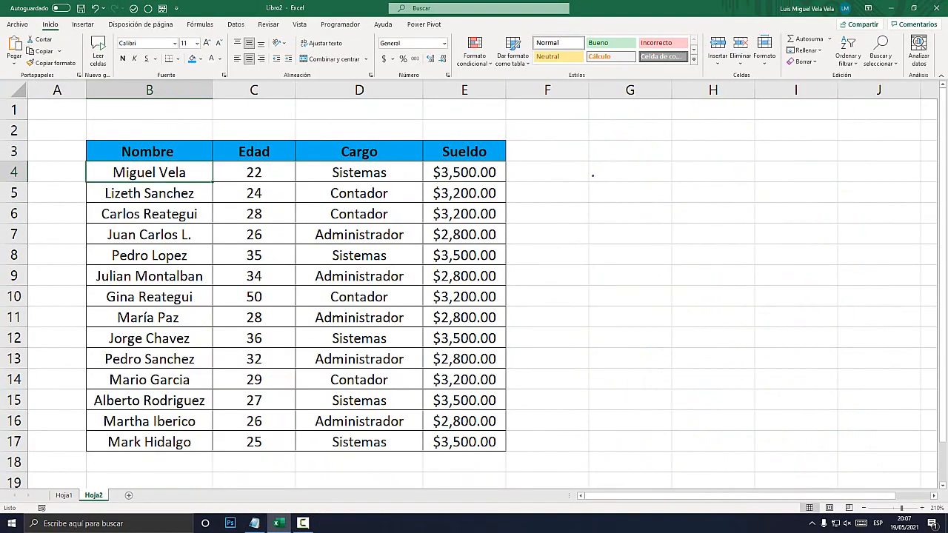
Cancel the first copy of the Cargo values and clear the stray dot from cell G4
left_click_drag(359, 172, 359, 442)
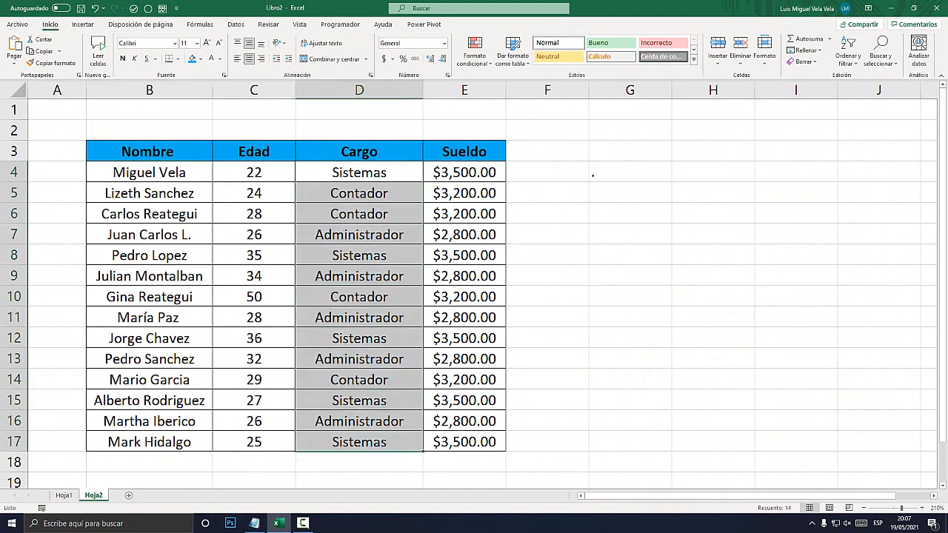
right_click(359, 189)
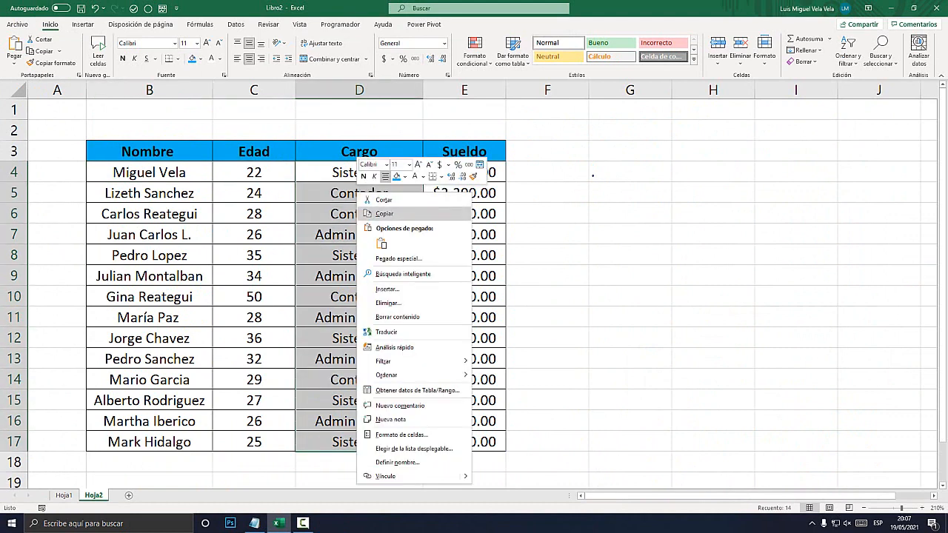
left_click(391, 209)
left_click(630, 171)
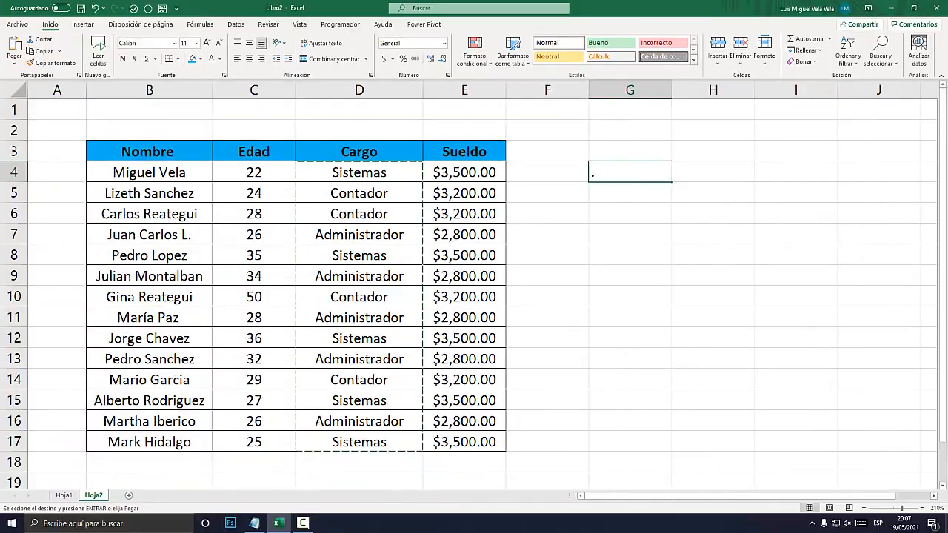
key("Escape")
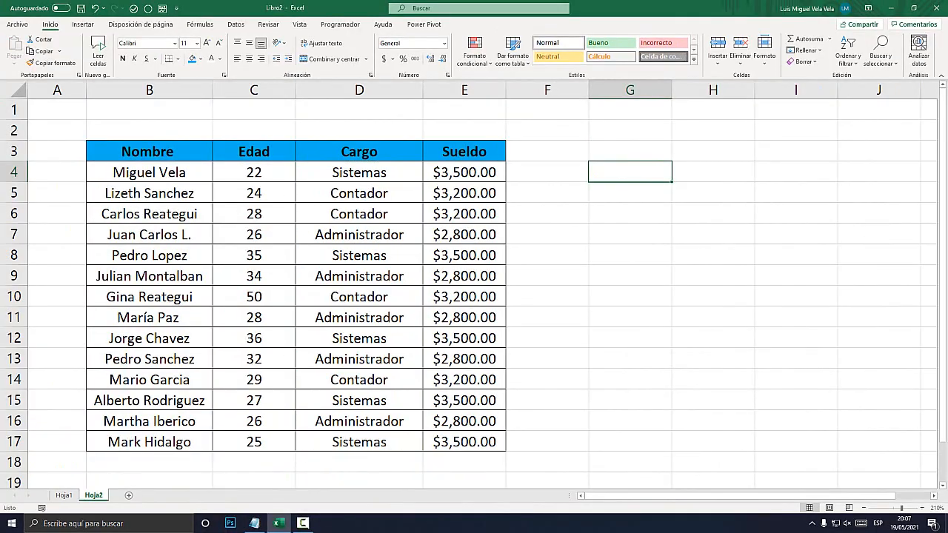
right_click(622, 172)
key("Escape")
Copy the job titles in D4:D17
left_click_drag(360, 172, 359, 441)
right_click(362, 218)
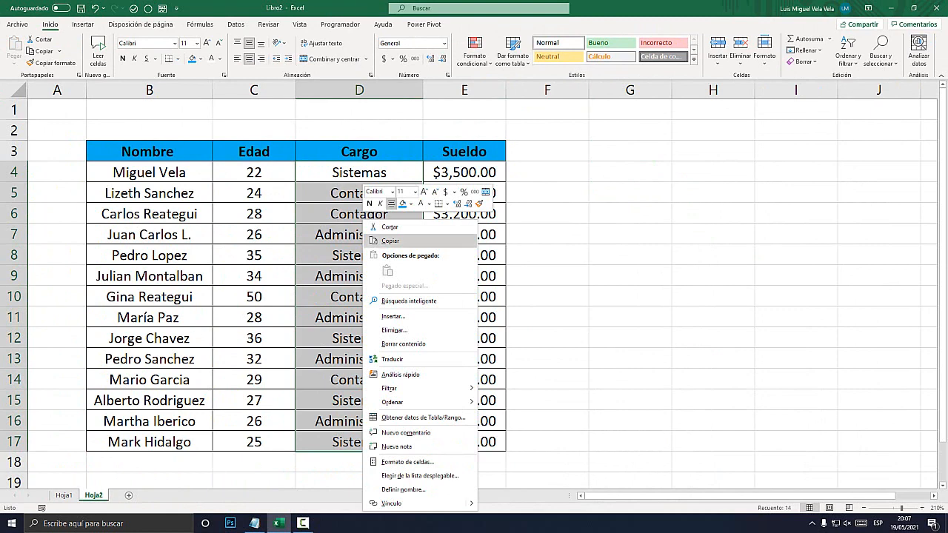
left_click(391, 241)
Try pasting the copied job titles with the Values option starting at G4, and undo the paste
right_click(613, 172)
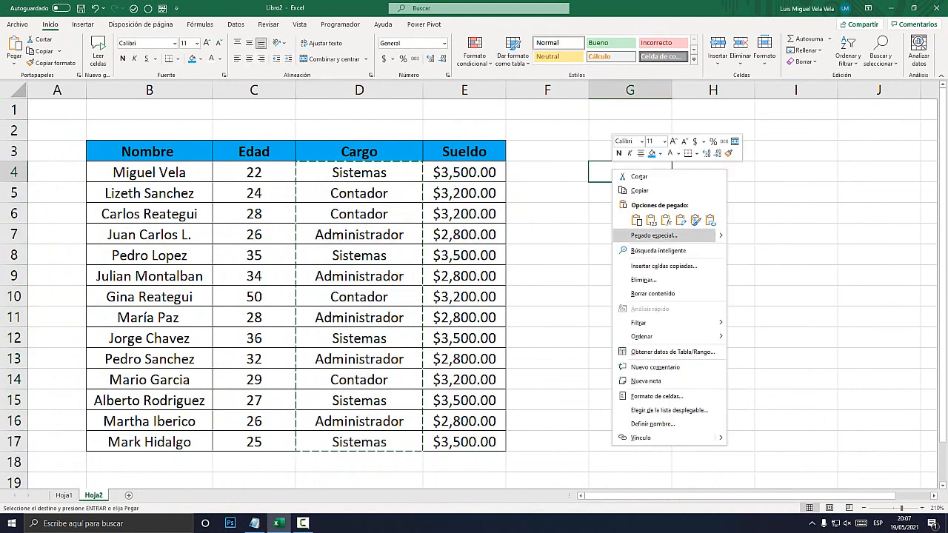
mouse_move(704, 236)
left_click(735, 297)
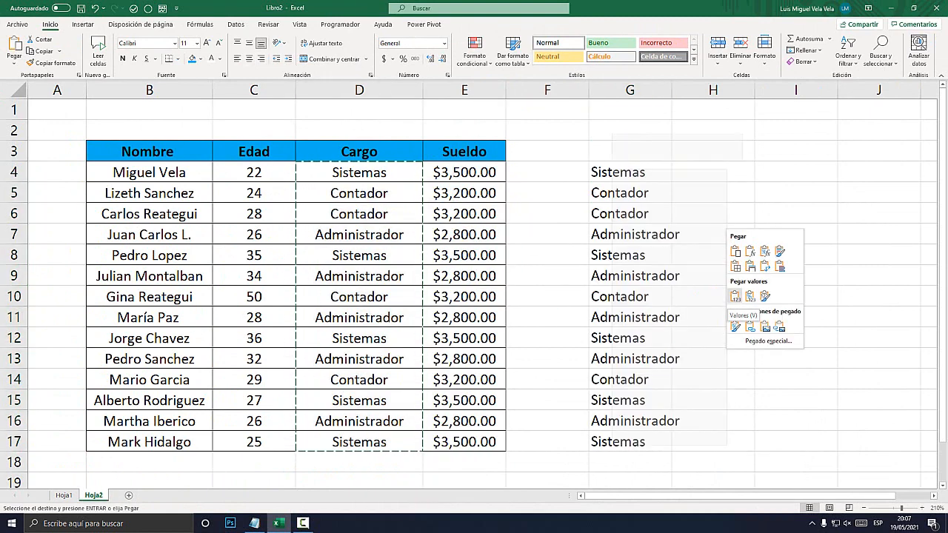
key("super+plus")
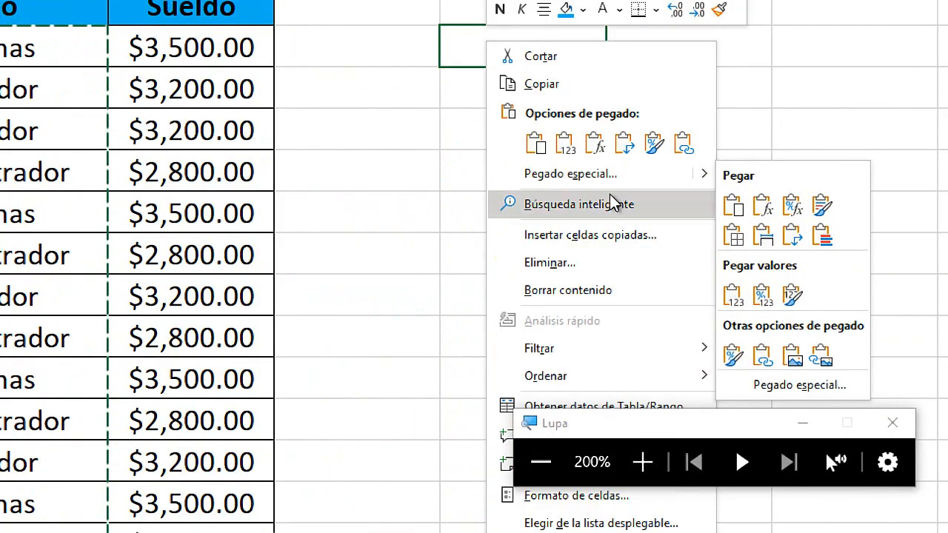
mouse_move(715, 186)
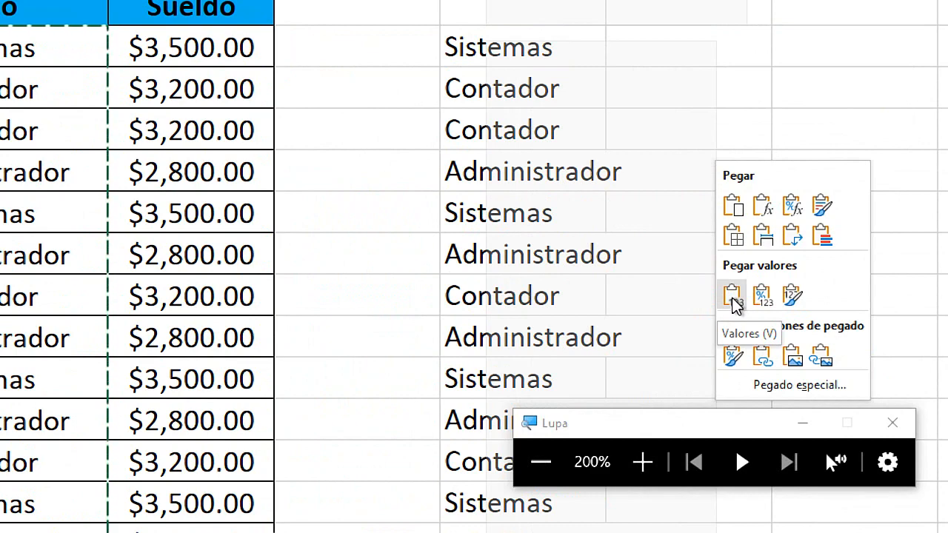
left_click(734, 298)
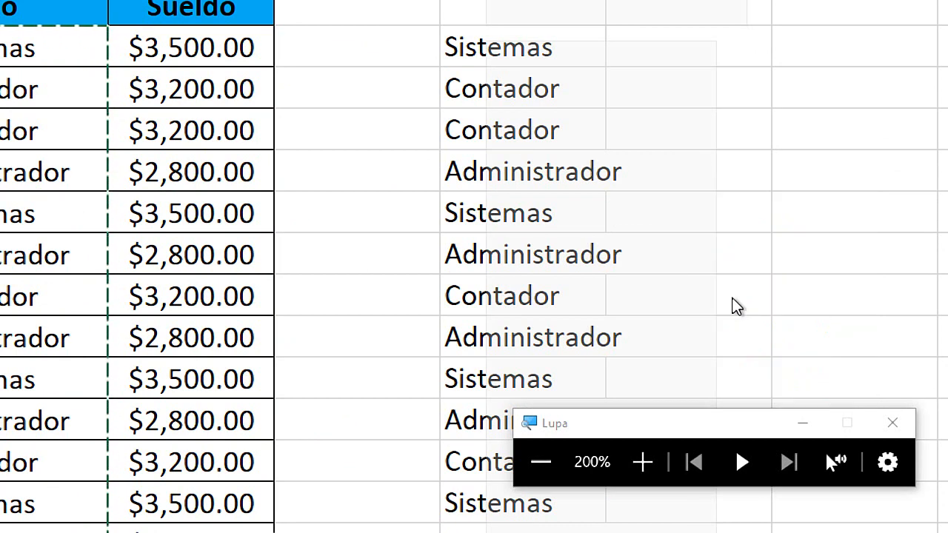
key("super+Escape")
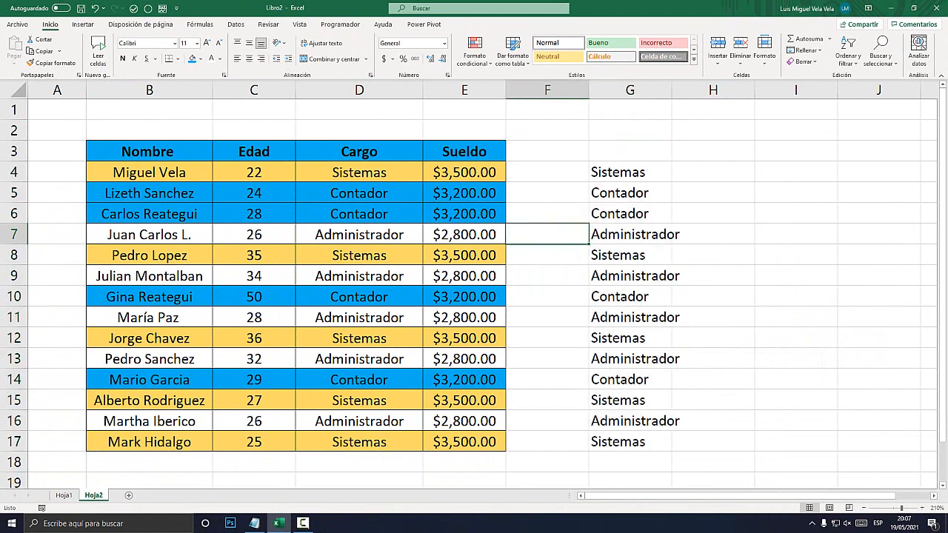
key("ctrl+z")
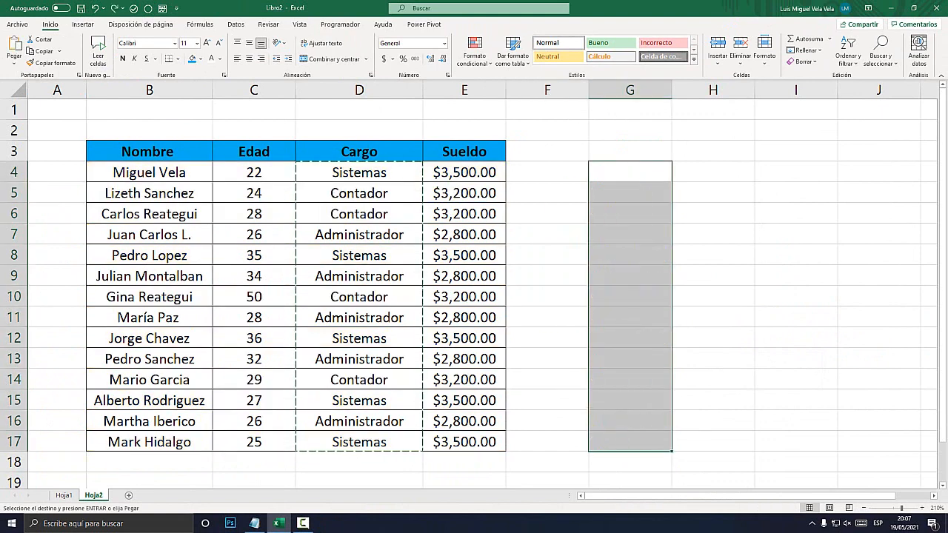
Paste the copied job titles as values only into G4:G17 and end copy mode
right_click(637, 173)
mouse_move(679, 240)
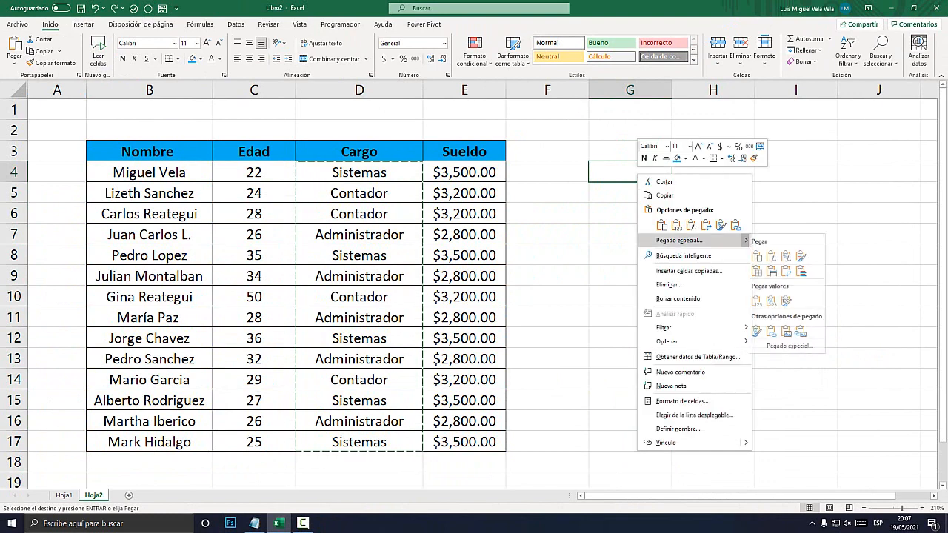
left_click(761, 301)
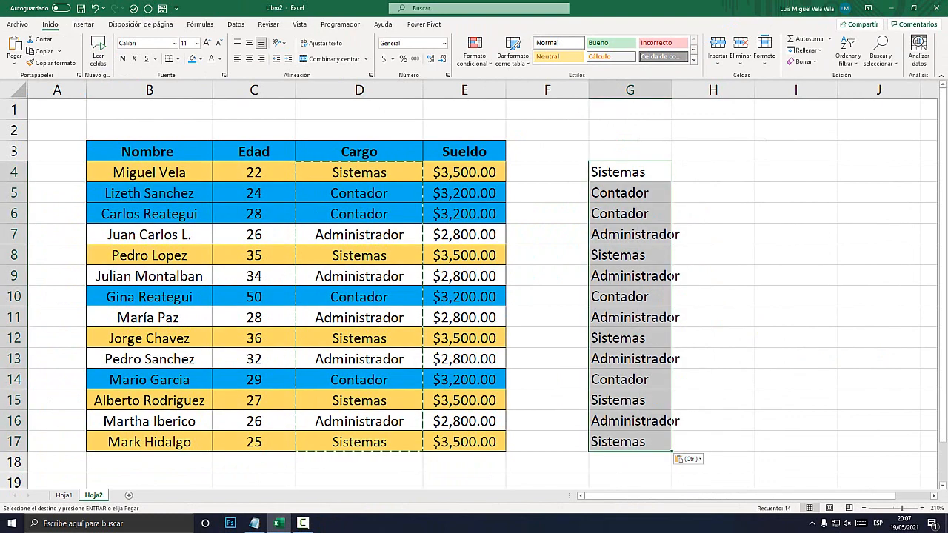
key("Escape")
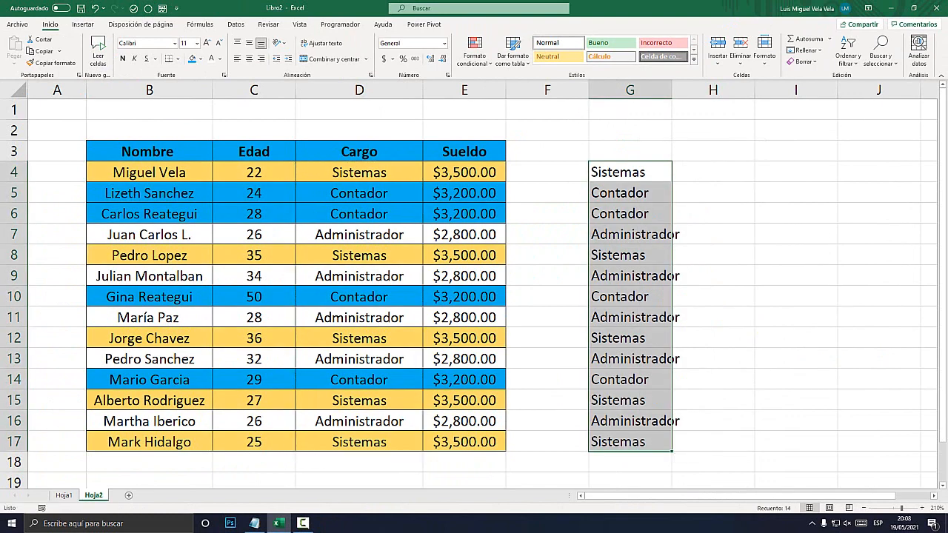
Examine how the employee table's rows are coloured for each job title
key("ctrl+Page_Up")
key("ctrl+Page_Down")
left_click(359, 173)
left_click(359, 277)
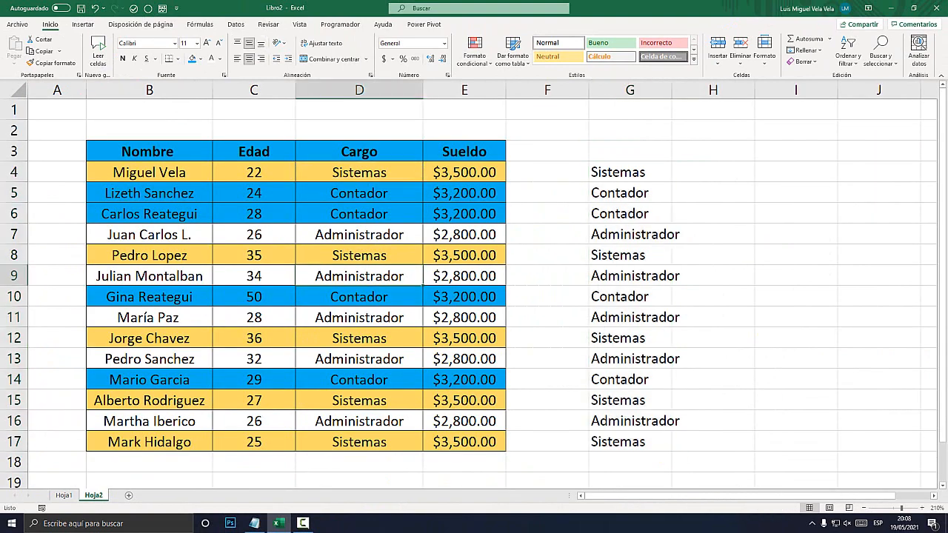
left_click(254, 256)
left_click(254, 193)
Delete all three conditional formatting rules that colour the employee table, listing the rules for the whole sheet
left_click(359, 193)
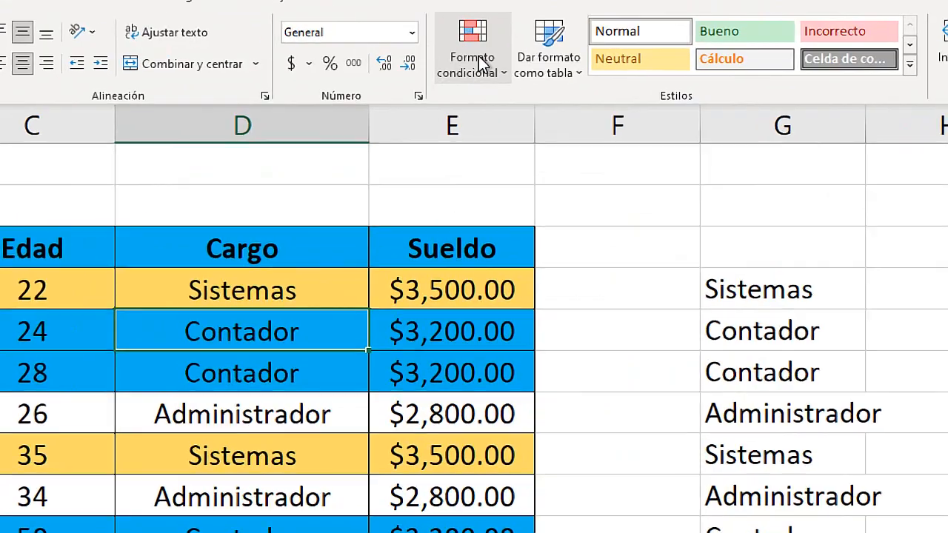
left_click(476, 61)
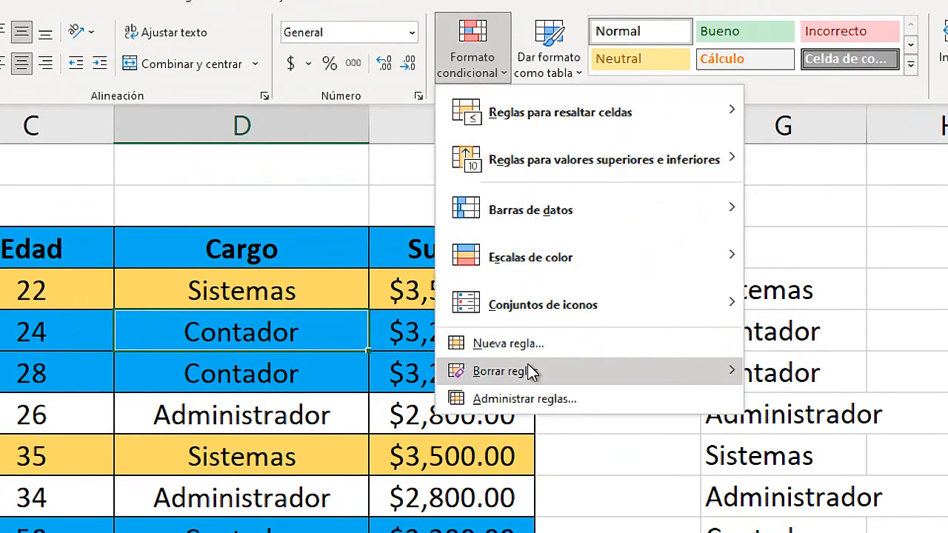
left_click(497, 228)
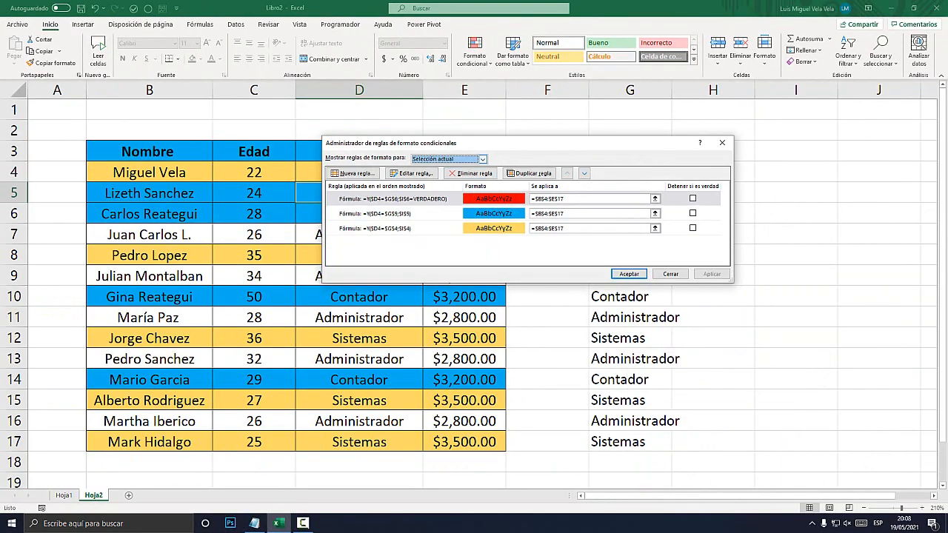
left_click_drag(501, 144, 431, 142)
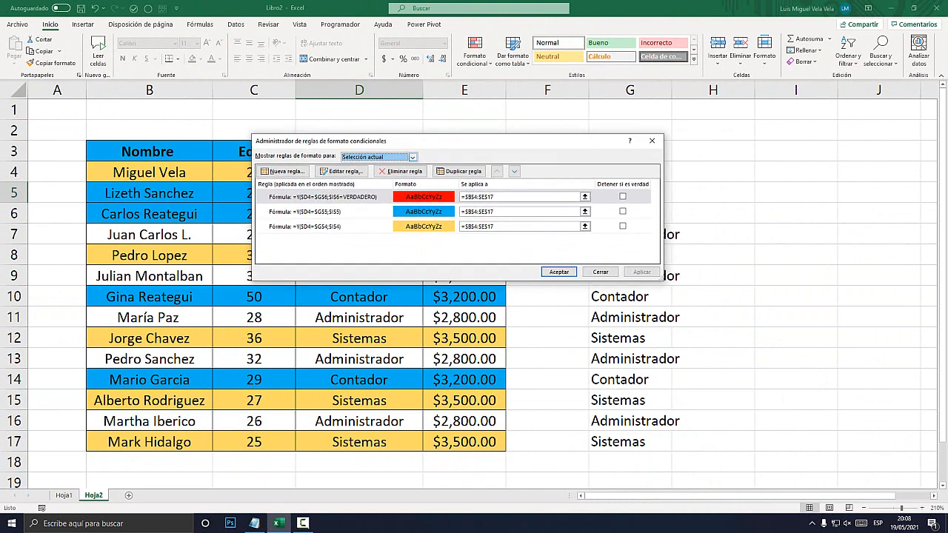
left_click(412, 157)
left_click(361, 172)
left_click(425, 197)
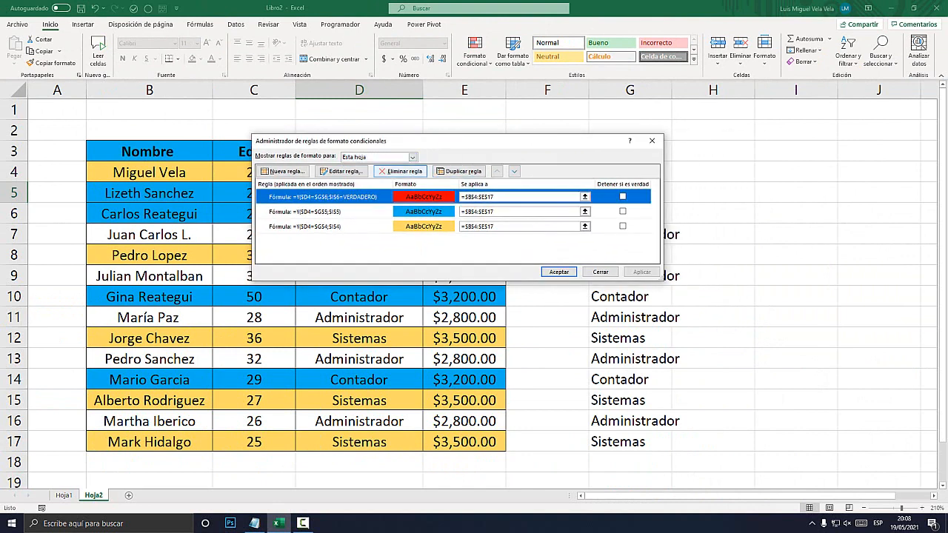
left_click(401, 172)
left_click(404, 171)
left_click(404, 171)
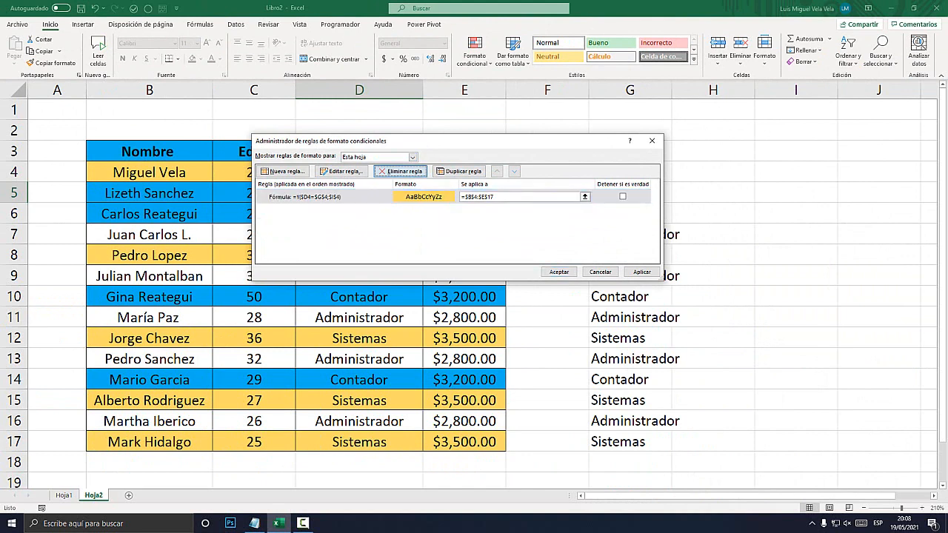
left_click(560, 272)
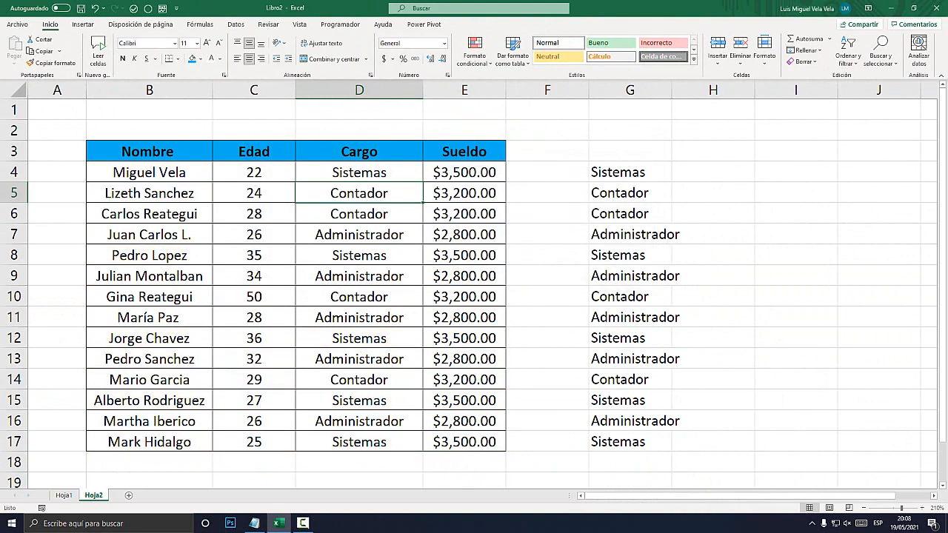
Widen column G and clear the job titles from G4:G17
left_click_drag(672, 90, 719, 90)
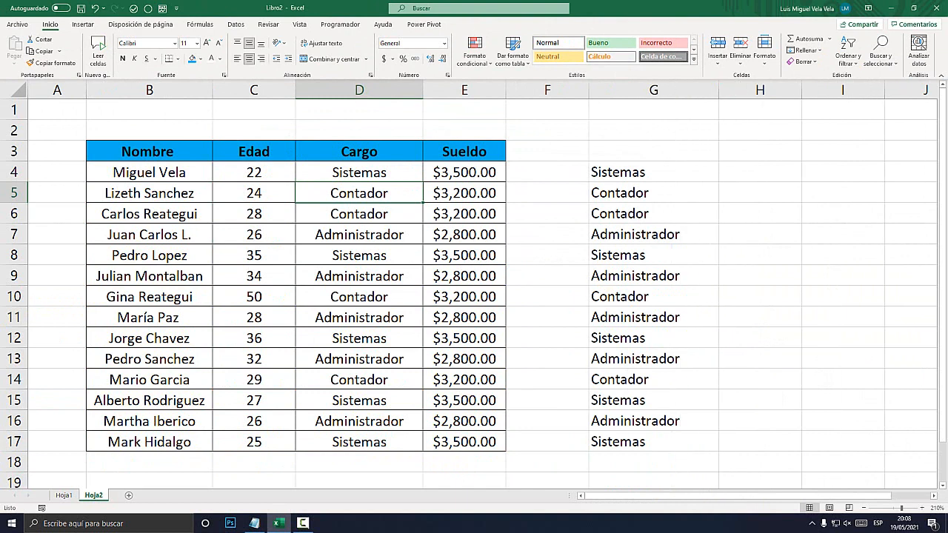
left_click(64, 495)
left_click(93, 496)
left_click_drag(654, 172, 654, 442)
key("Delete")
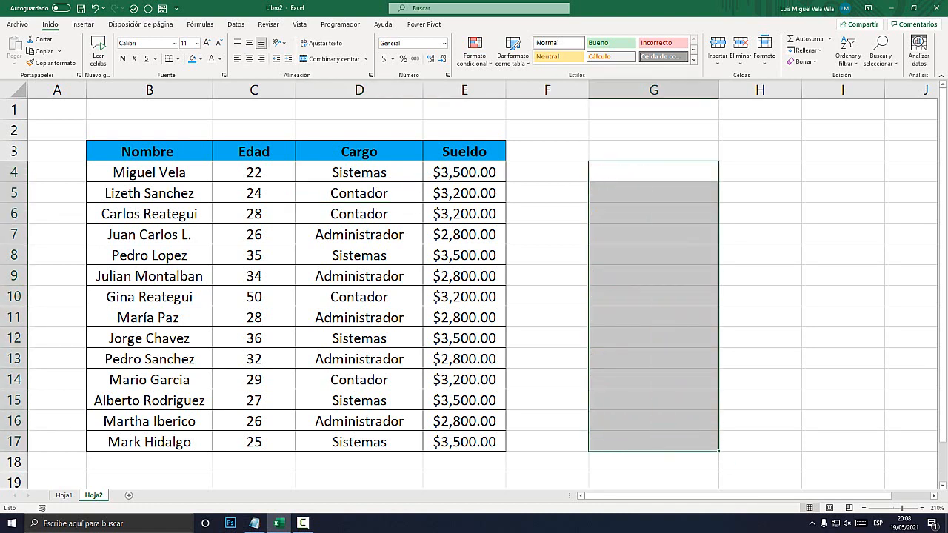
left_click(547, 192)
Copy the job titles in D4:D17, paste them as values only starting at G4, and end copy mode
left_click_drag(359, 172, 359, 442)
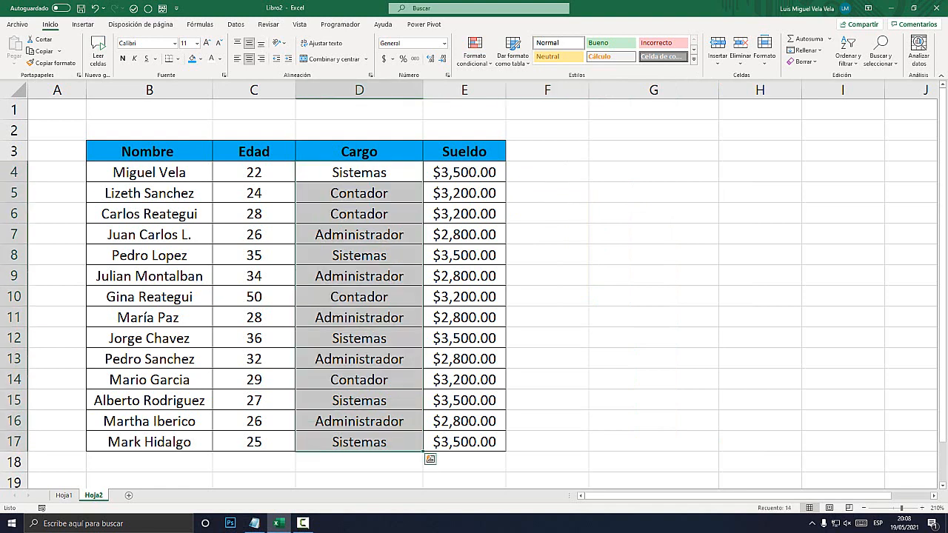
right_click(360, 212)
left_click(382, 232)
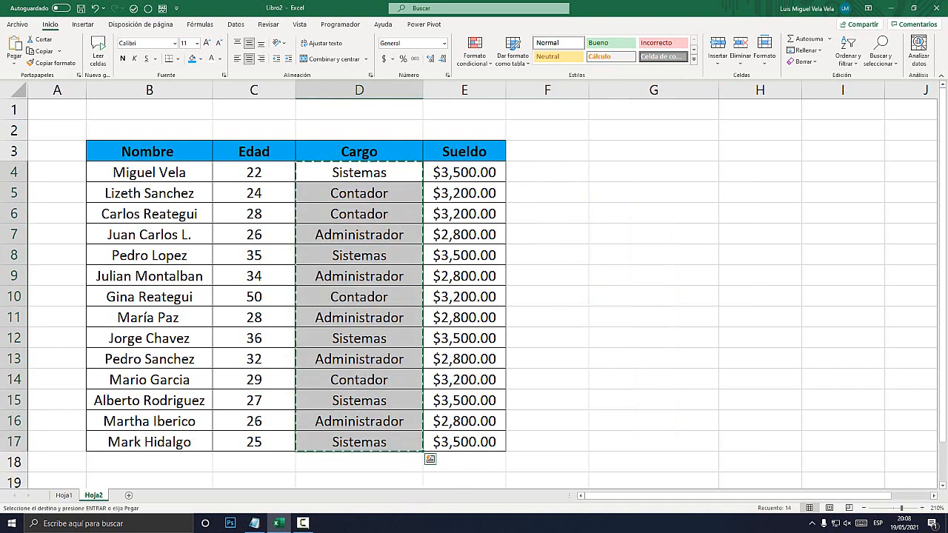
right_click(643, 171)
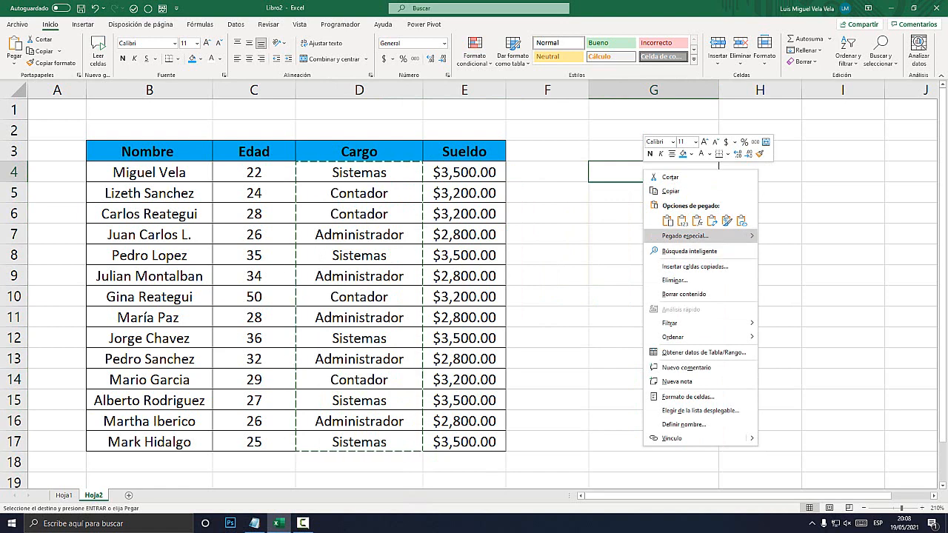
mouse_move(700, 236)
left_click(766, 296)
left_click(654, 255)
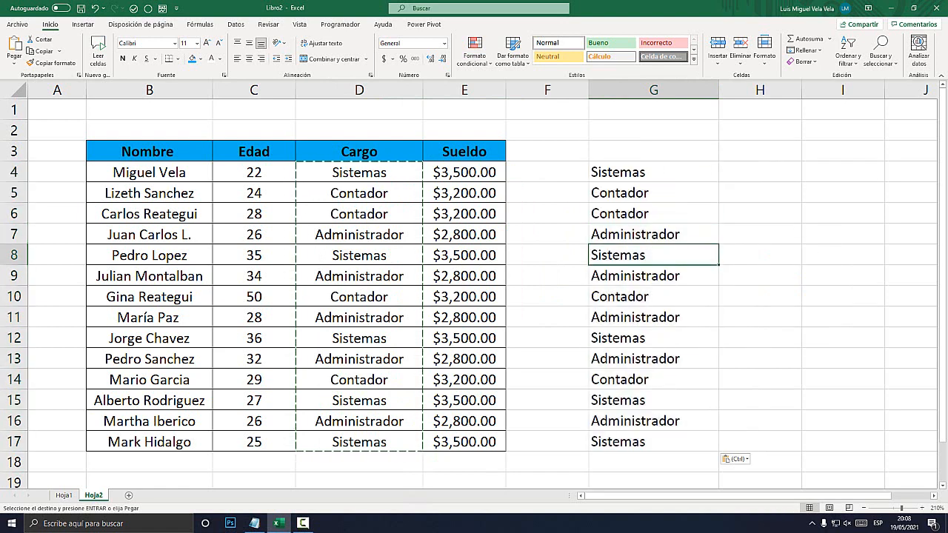
key("Escape")
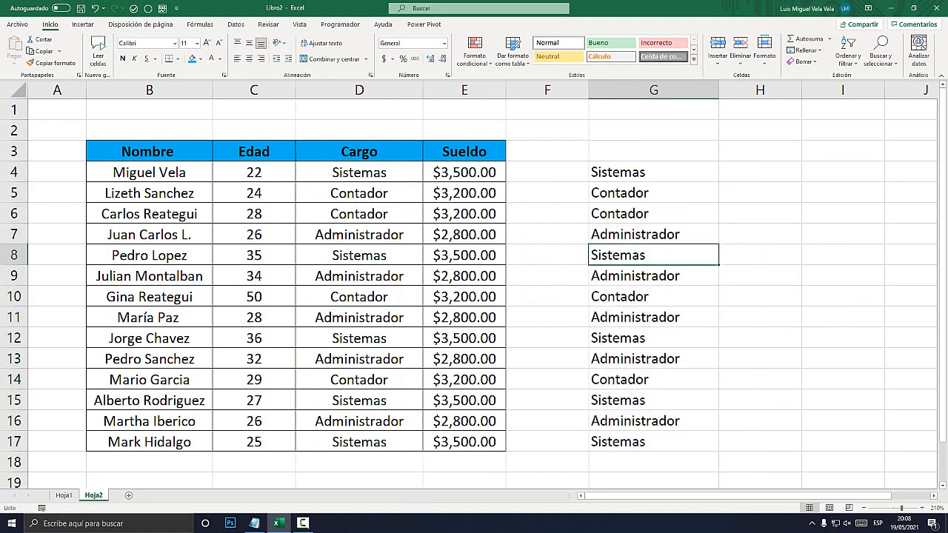
Remove the duplicate job titles from G4:G17, treating the list as having no headers
left_click_drag(623, 172, 622, 441)
left_click(547, 255)
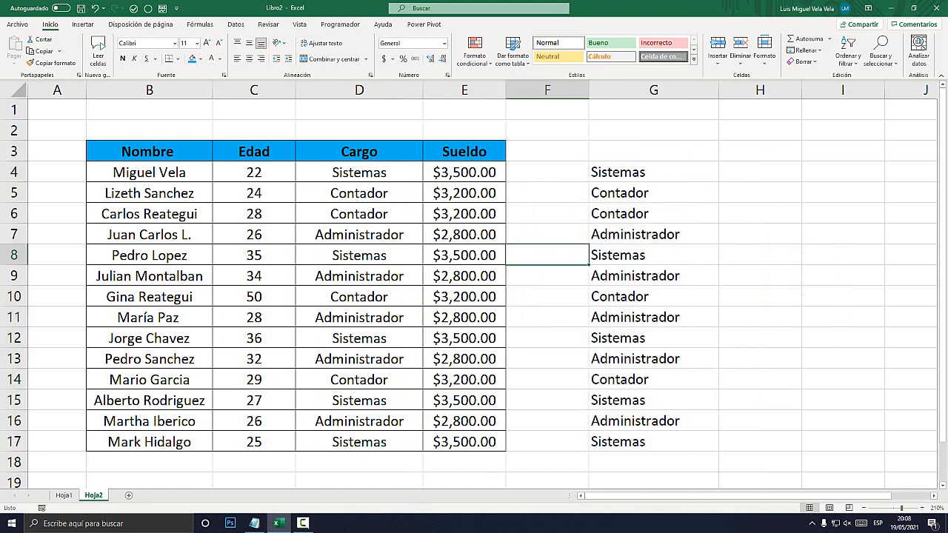
left_click_drag(622, 171, 622, 442)
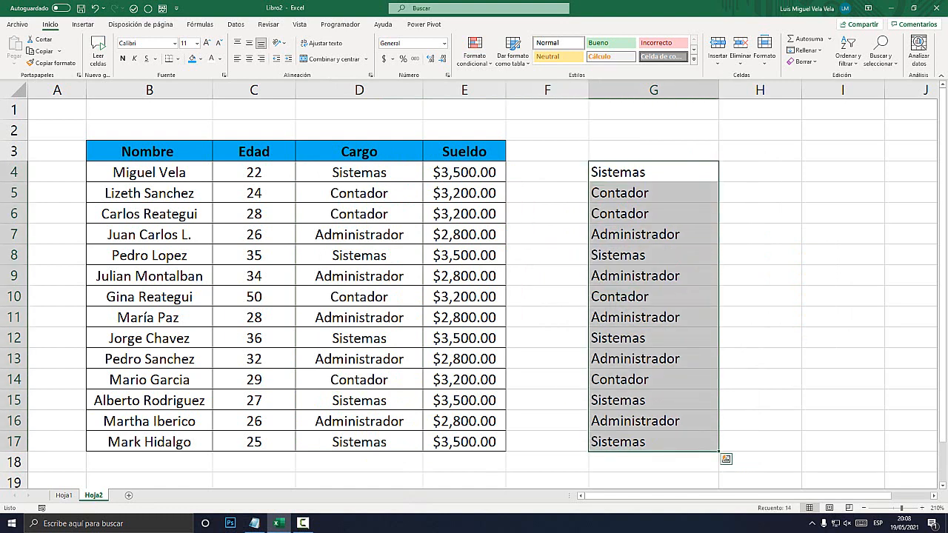
left_click(235, 24)
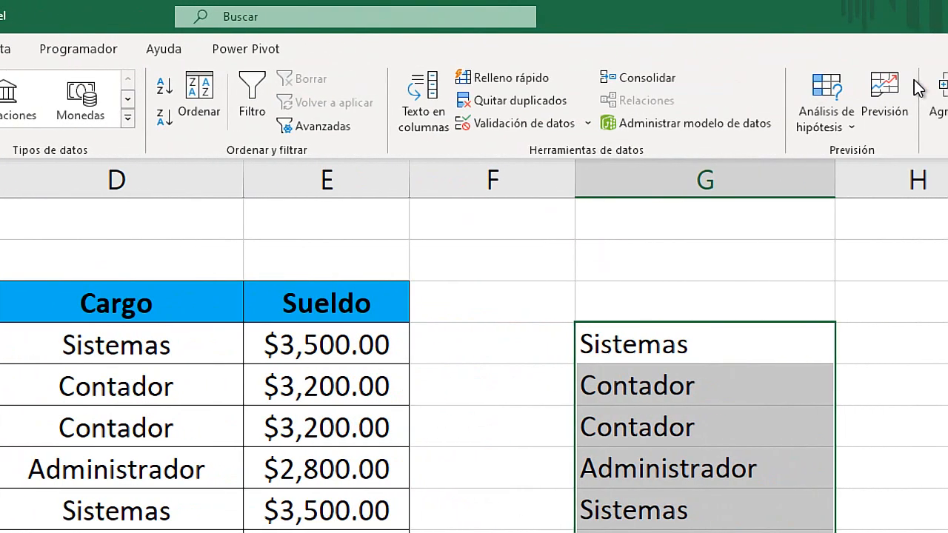
left_click(539, 104)
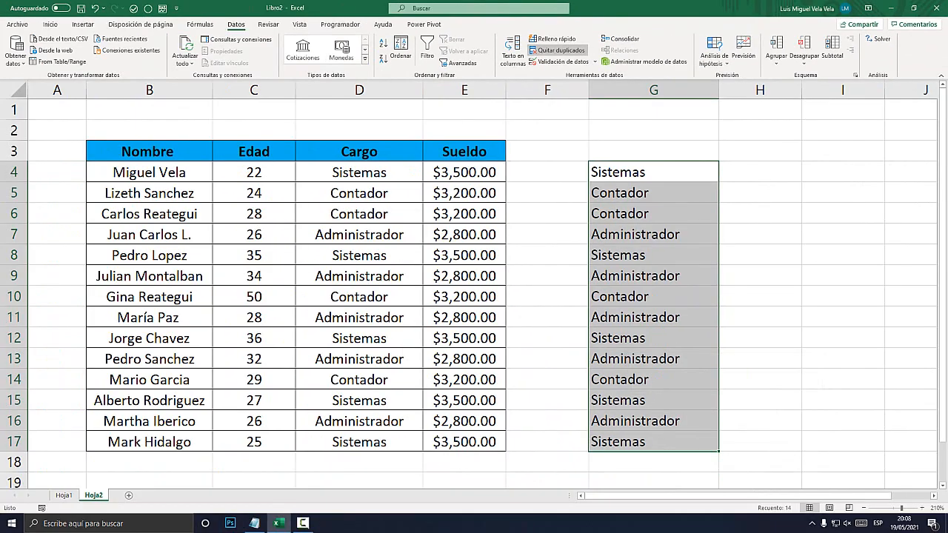
left_click_drag(500, 136, 570, 145)
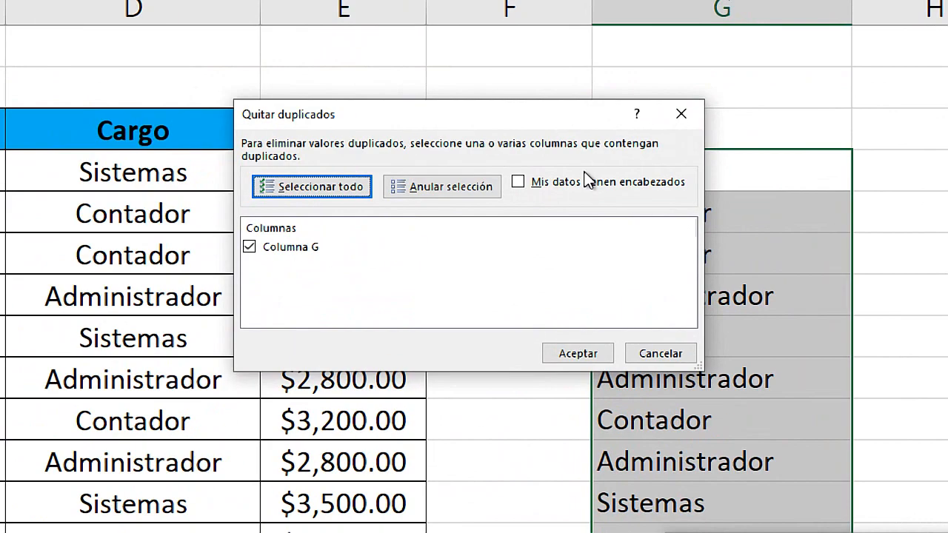
left_click(552, 178)
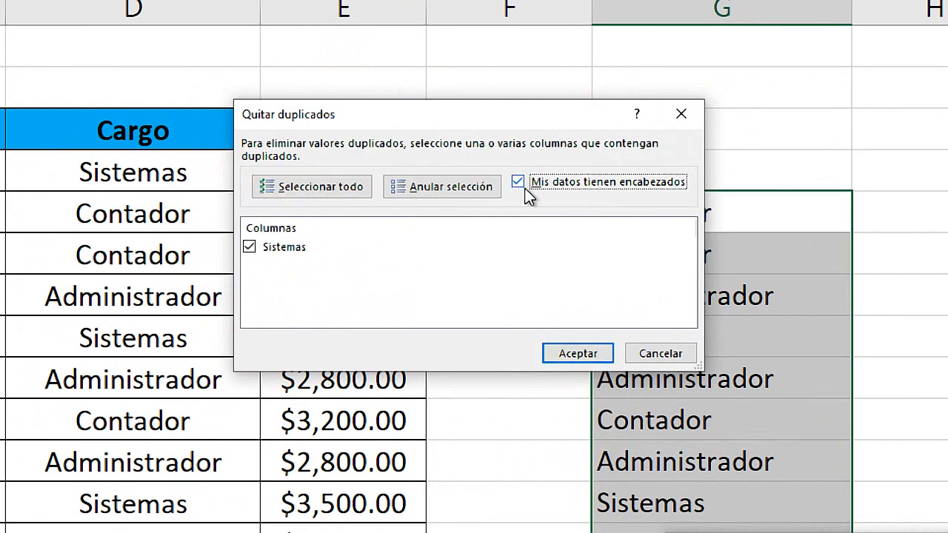
left_click_drag(539, 126, 359, 120)
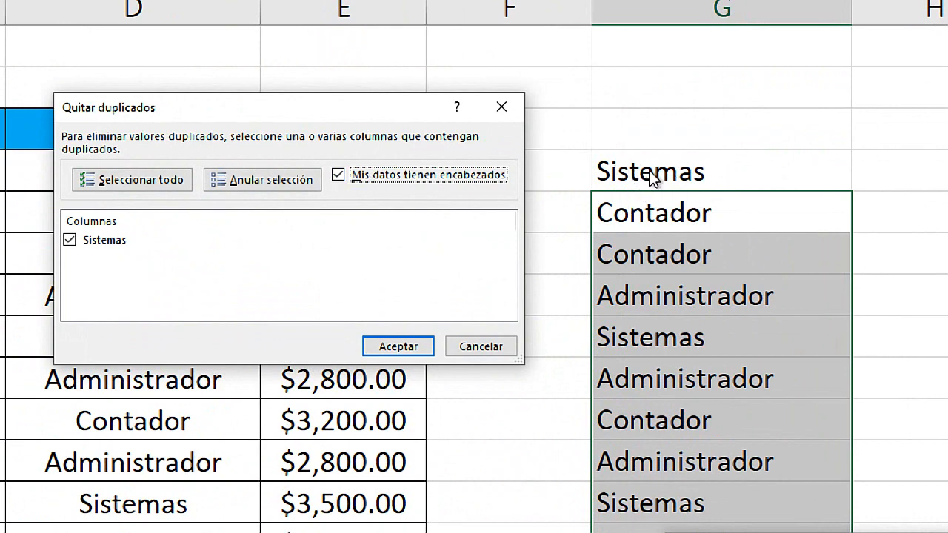
left_click(342, 176)
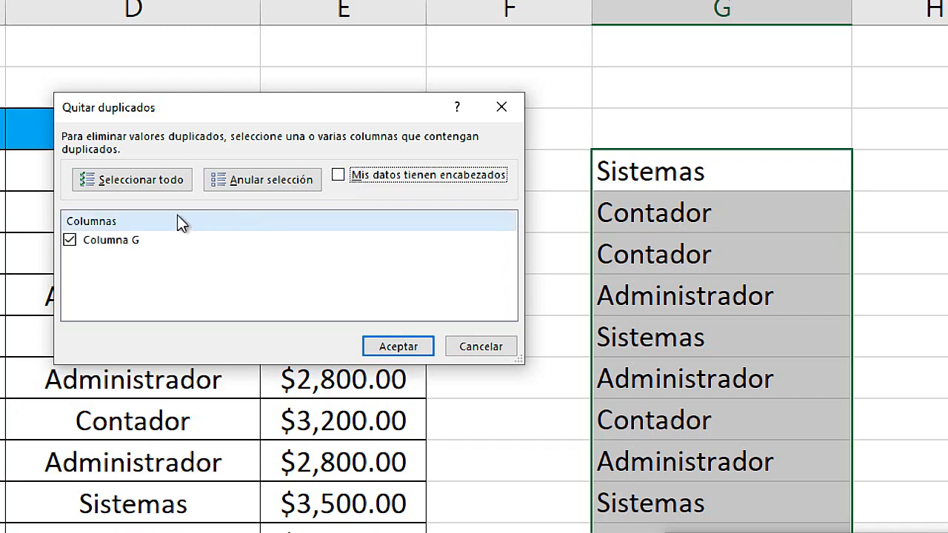
left_click(406, 347)
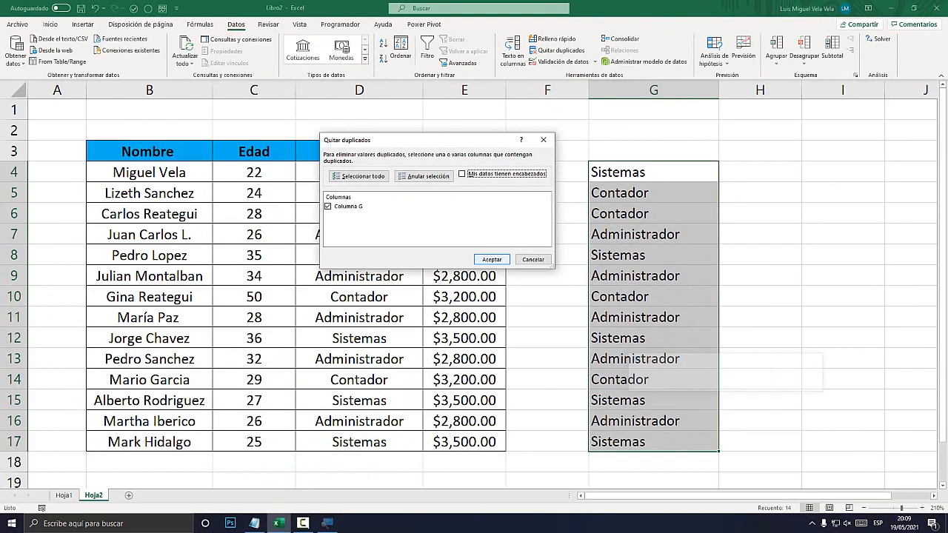
left_click(478, 289)
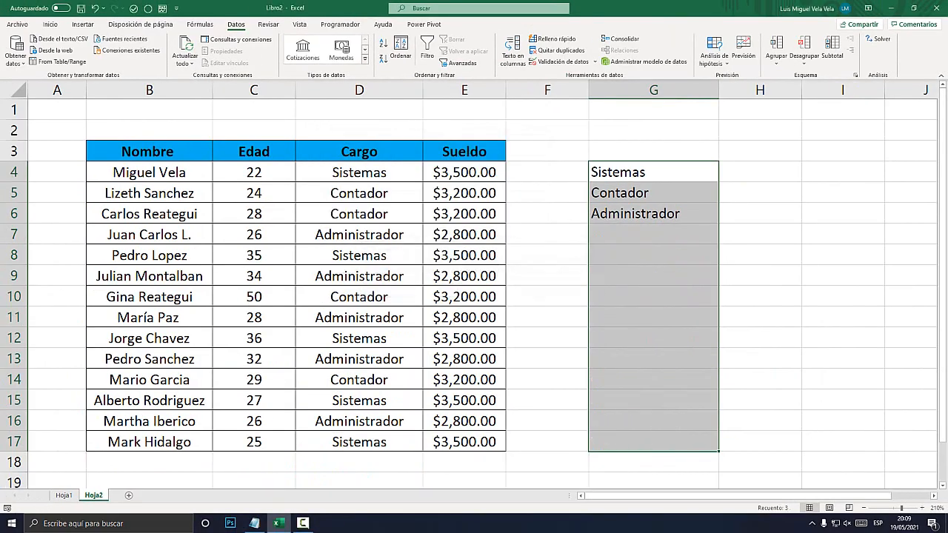
Examine the job titles left in the list in column G
key("Down")
key("Down")
key("Up")
key("Up")
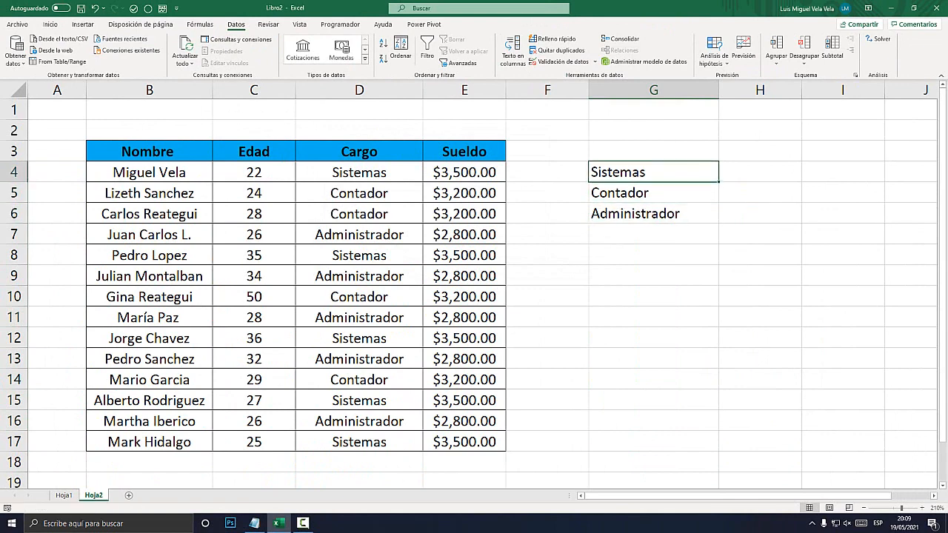
key("Down")
key("Down")
key("Up")
key("Up")
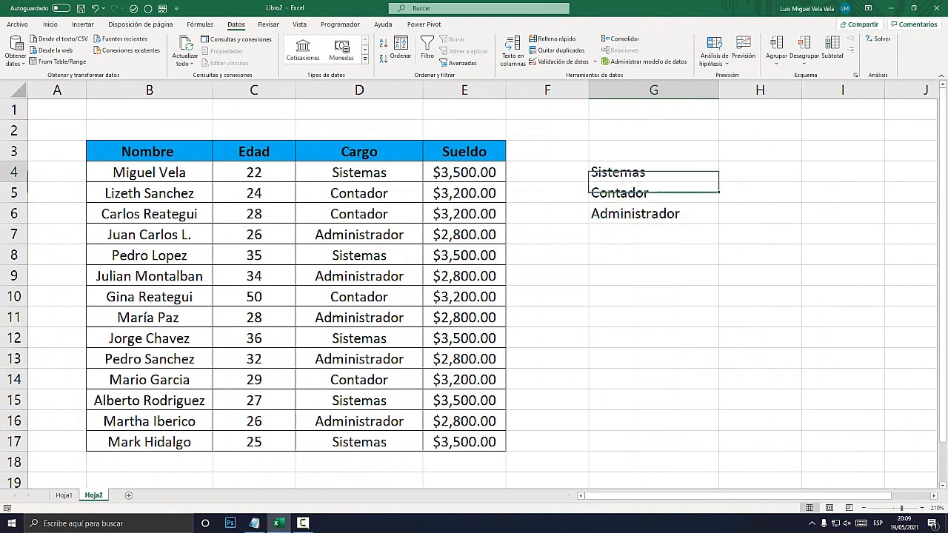
Apply all borders to the range G4:H6
key("shift+Right")
key("shift+Down")
key("shift+Down")
left_click(50, 25)
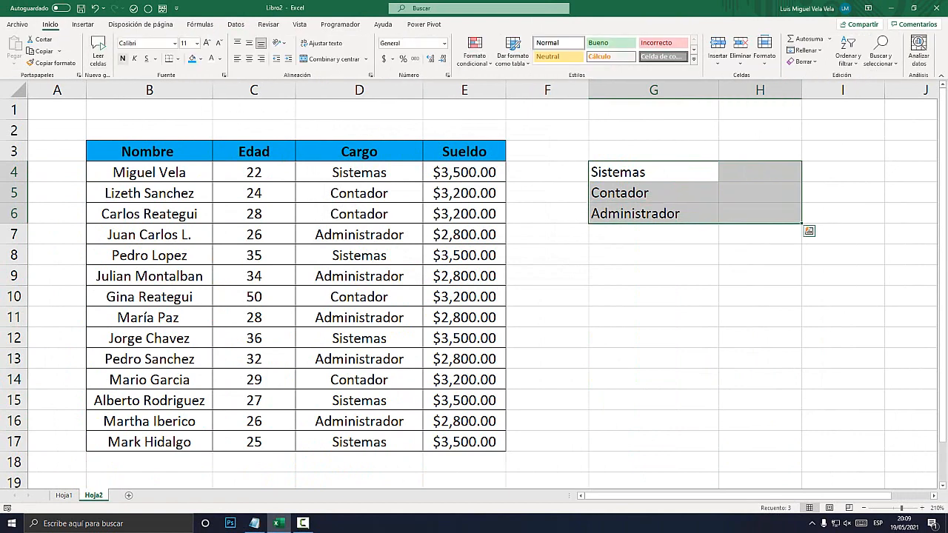
left_click(178, 59)
left_click(212, 157)
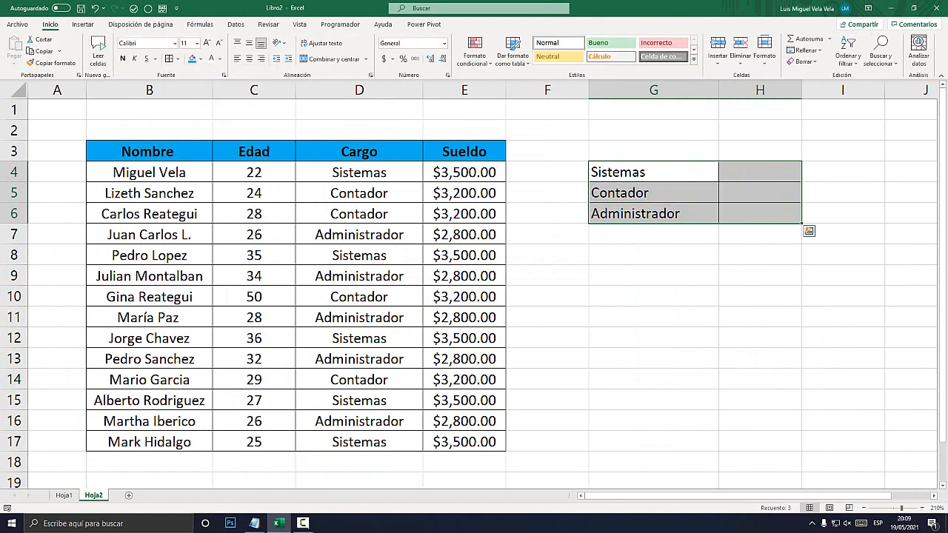
left_click(761, 297)
Insert a form-control checkbox in cell H4, beside the Sistemas job title
left_click(760, 171)
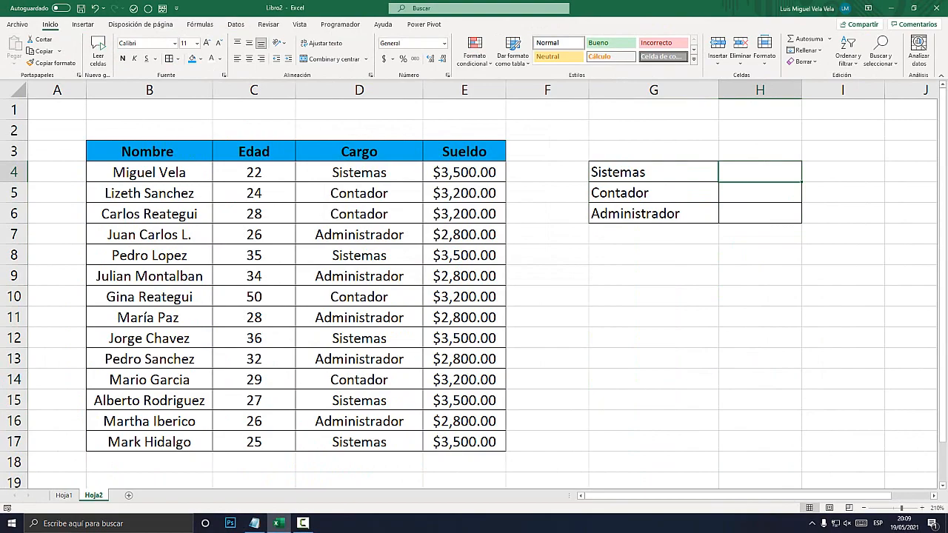
key("super+plus")
key("super+Escape")
left_click(340, 24)
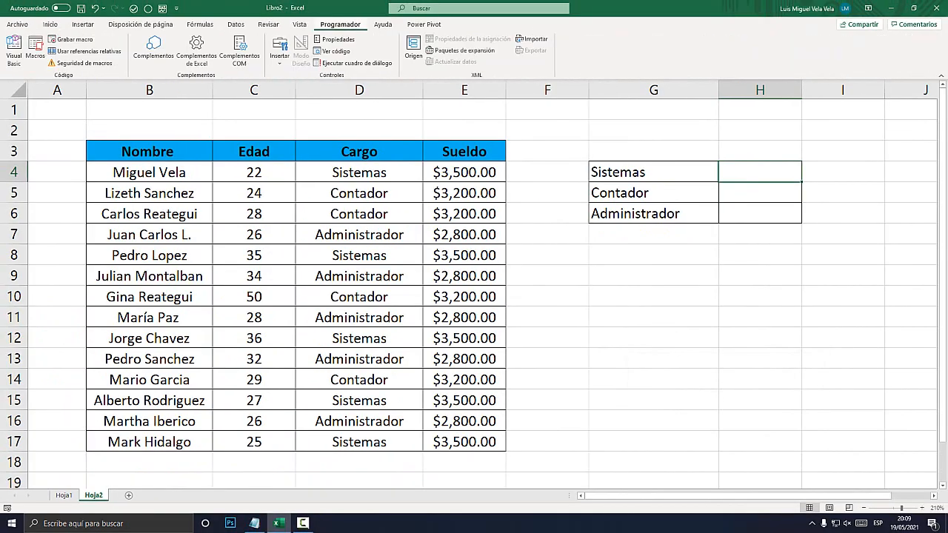
key("super+plus")
left_click(280, 60)
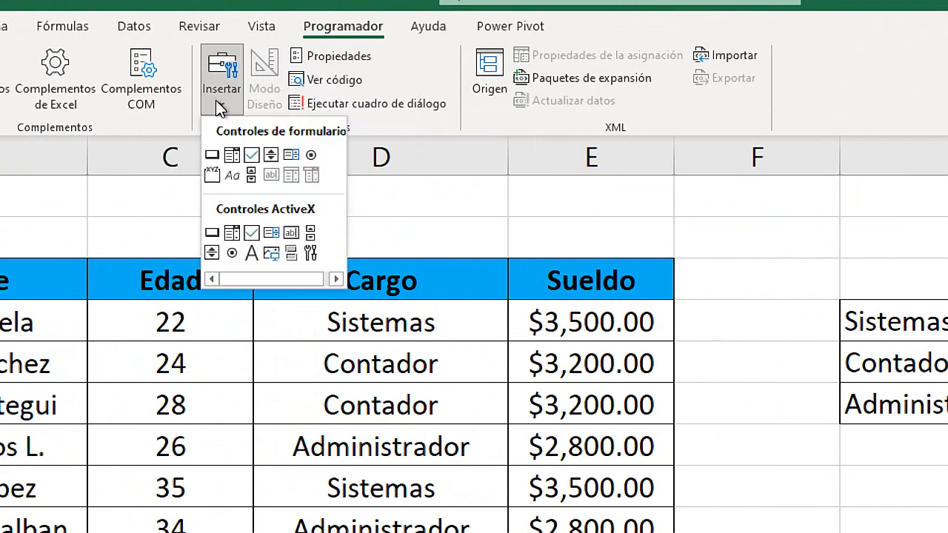
left_click(251, 154)
key("super+Escape")
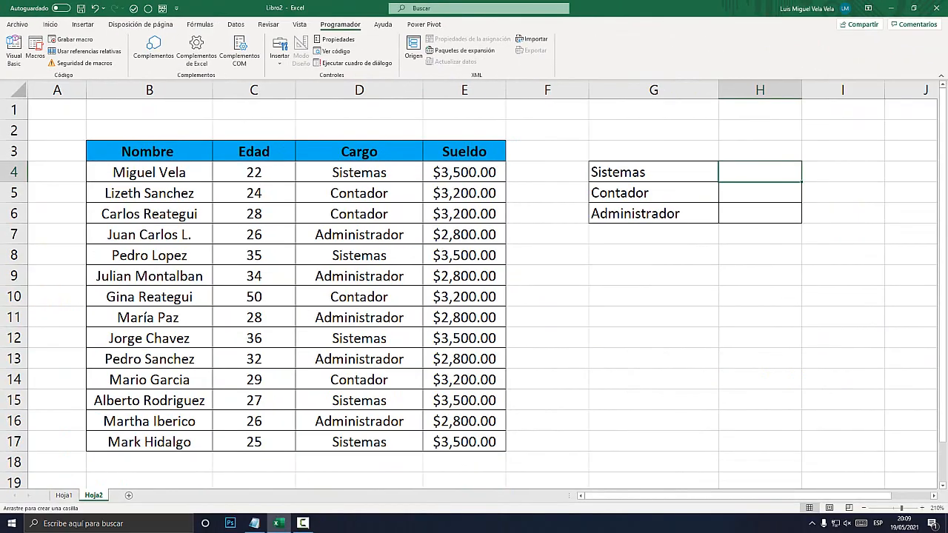
left_click_drag(746, 160, 808, 183)
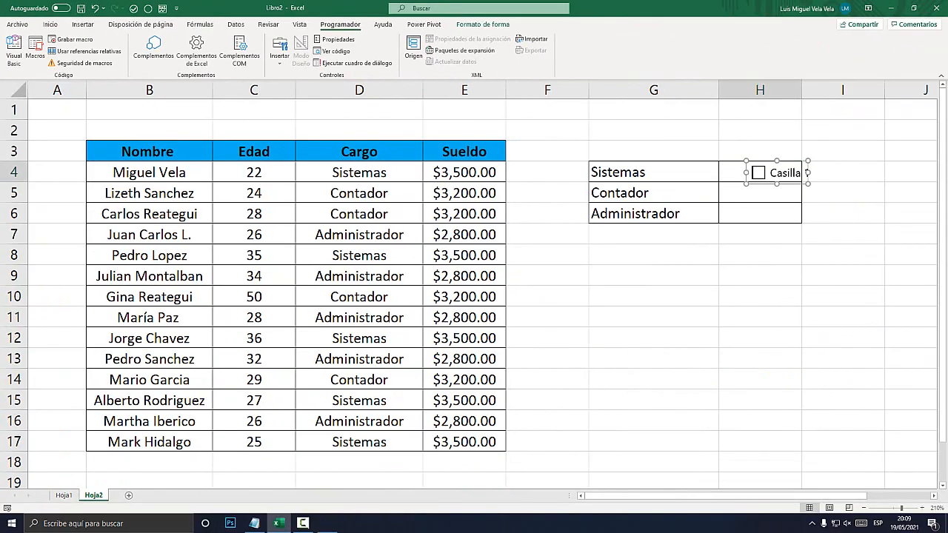
Delete the label text of the checkbox in H4 and narrow its frame to fit inside the cell
key("super+plus")
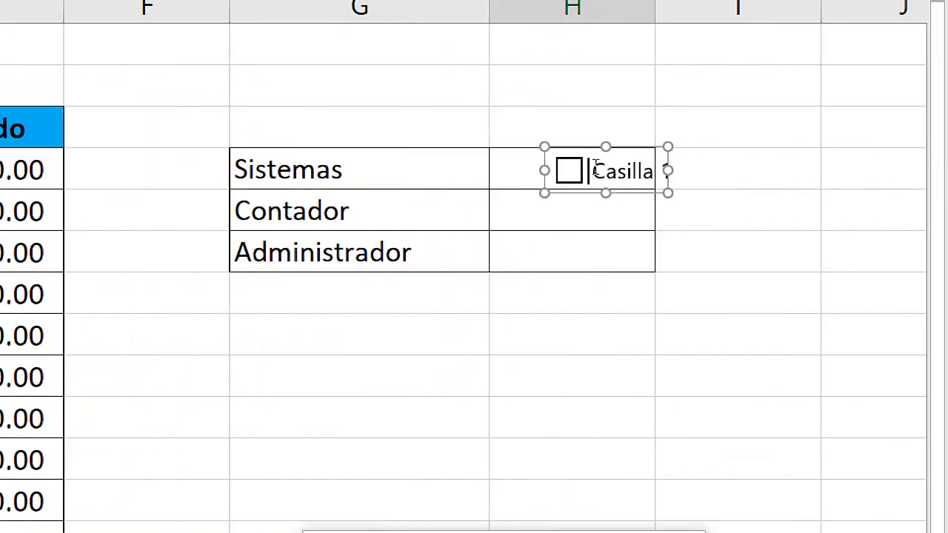
left_click(596, 169)
key("Delete")
key("Delete")
key("Delete")
key("Delete")
key("Delete")
key("Delete")
key("Delete")
key("Delete")
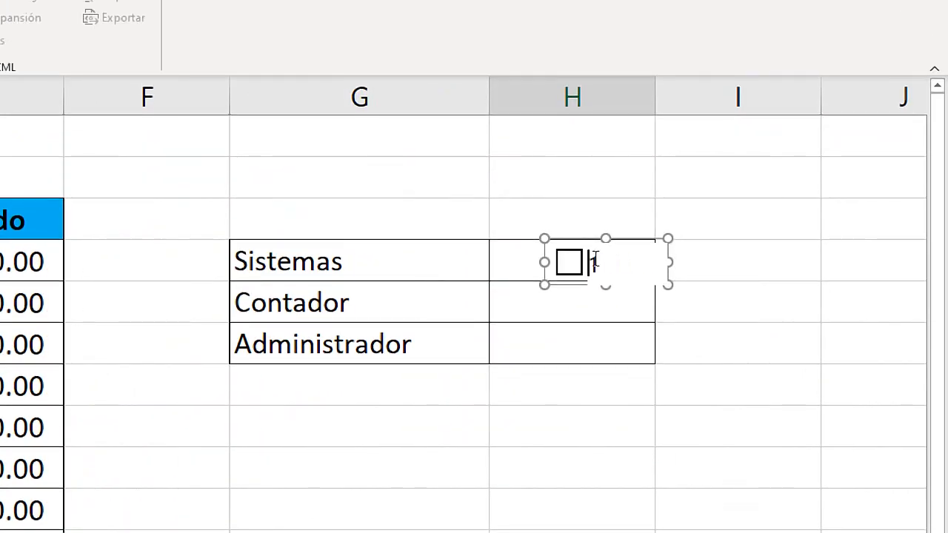
left_click_drag(669, 262, 623, 254)
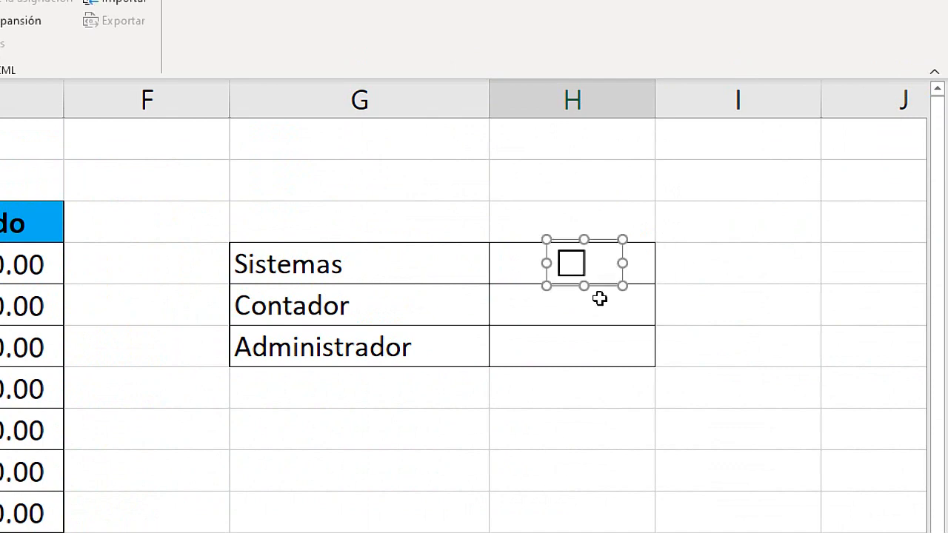
Duplicate the checkbox twice, placing the copies in H5 beside Contador and H6 beside Administrador
key("ctrl+d")
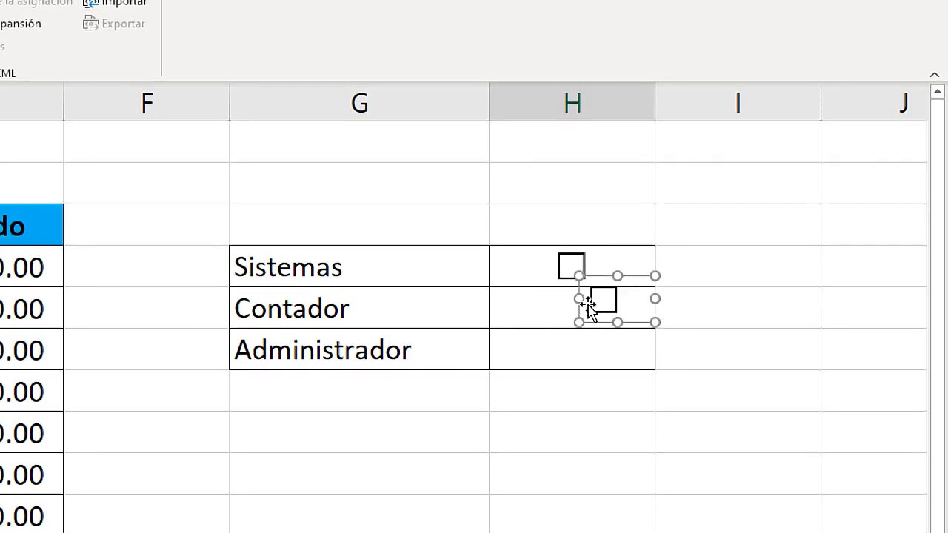
left_click_drag(575, 308, 548, 318)
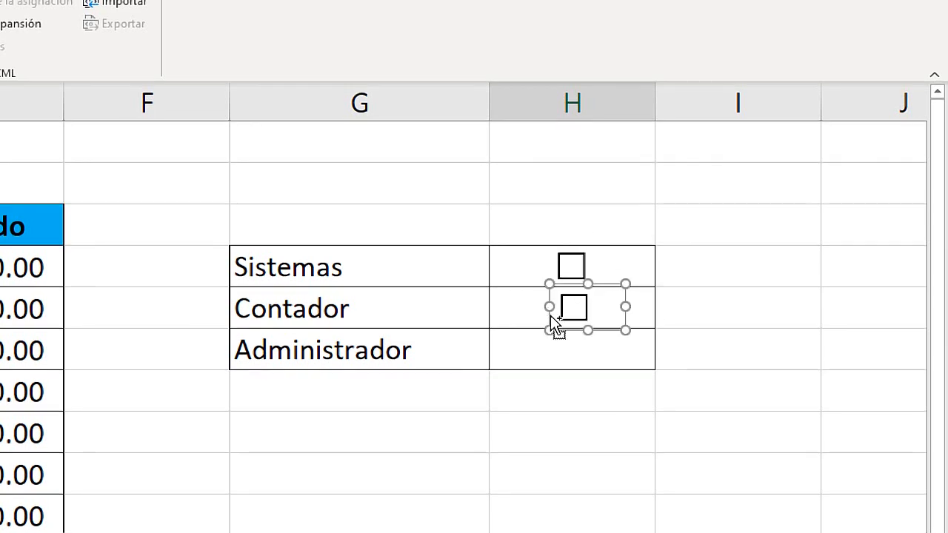
key("ctrl+d")
left_click_drag(575, 357, 551, 361)
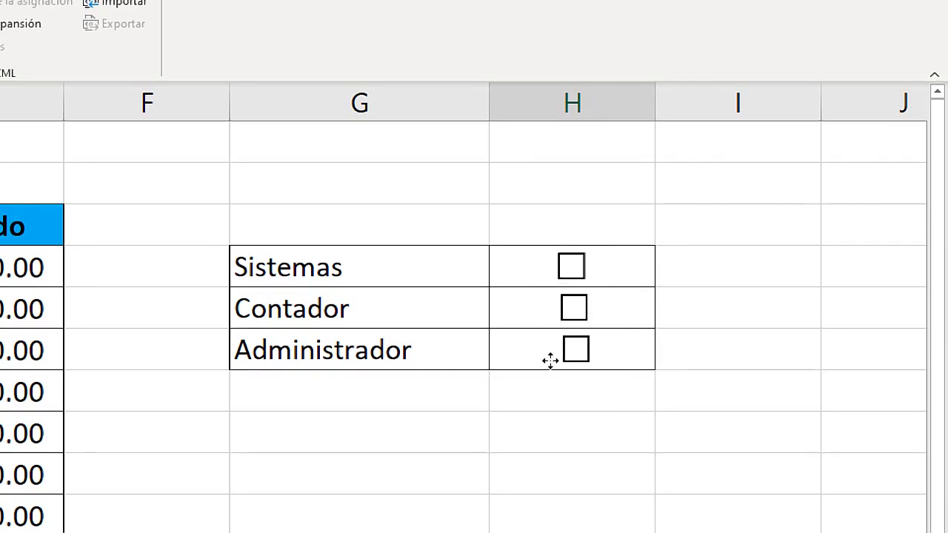
Align the three checkboxes in H4:H6 with Alinear verticalmente and space them evenly with Distribuir verticalmente
left_click(552, 363, "ctrl")
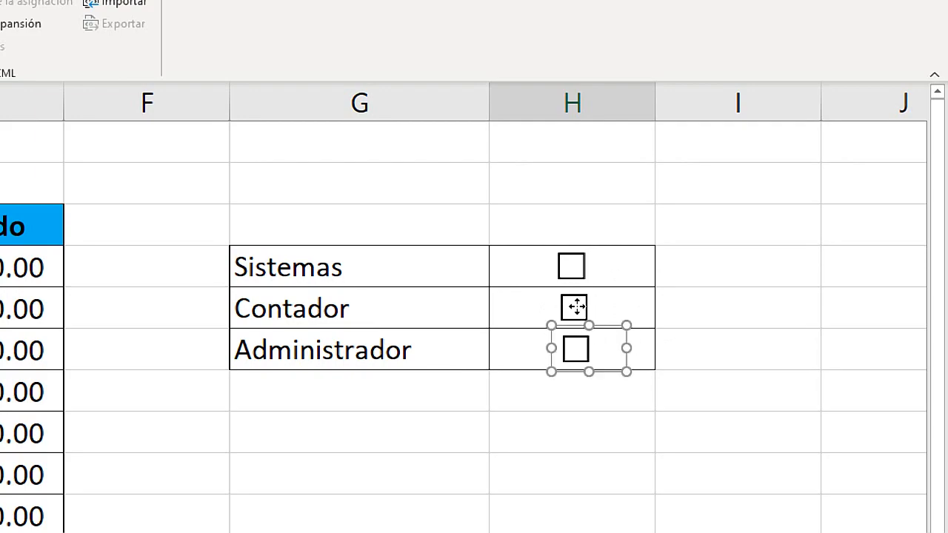
left_click(573, 310, "ctrl")
left_click(583, 260, "ctrl")
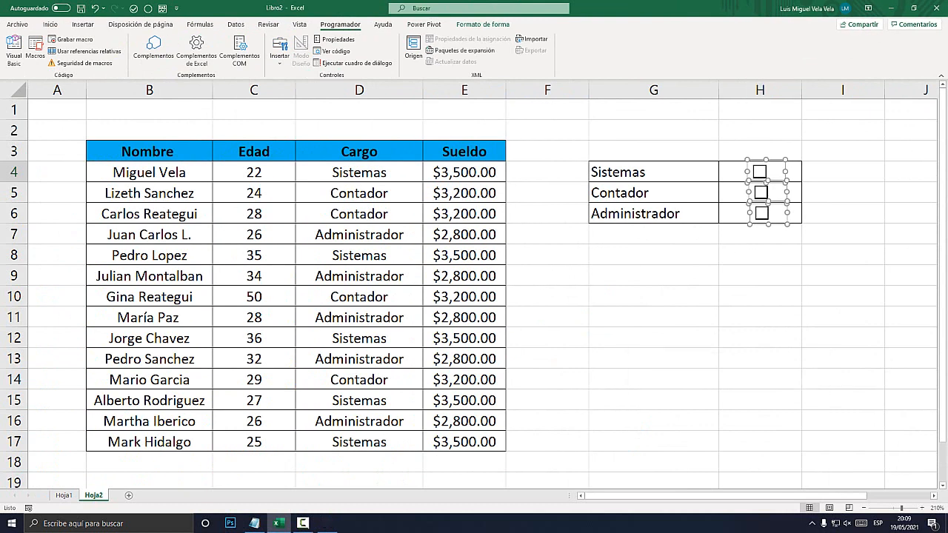
left_click(483, 24)
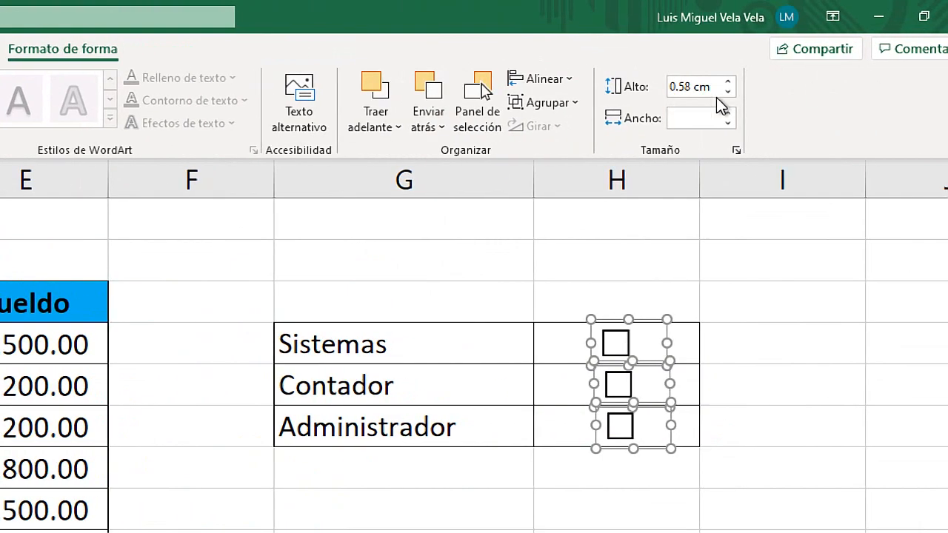
left_click(569, 80)
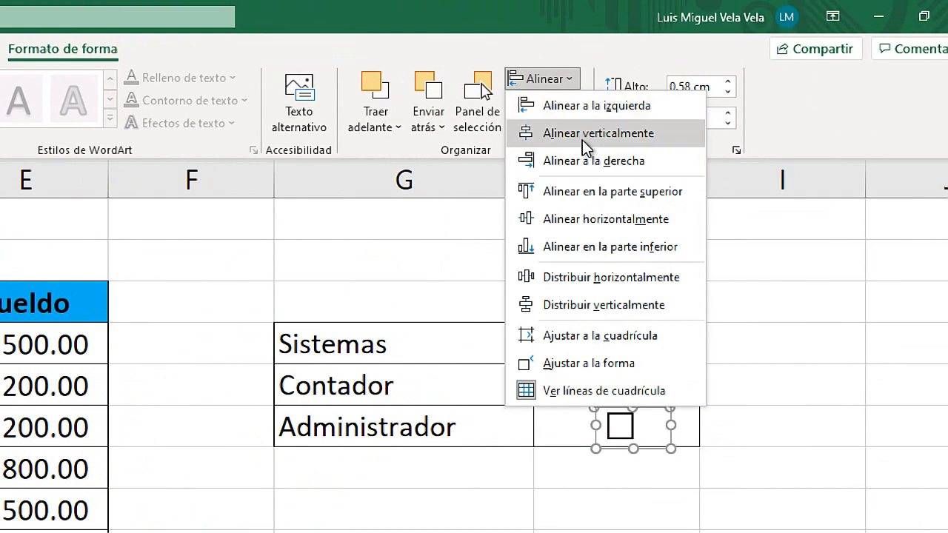
left_click(598, 132)
left_click(561, 80)
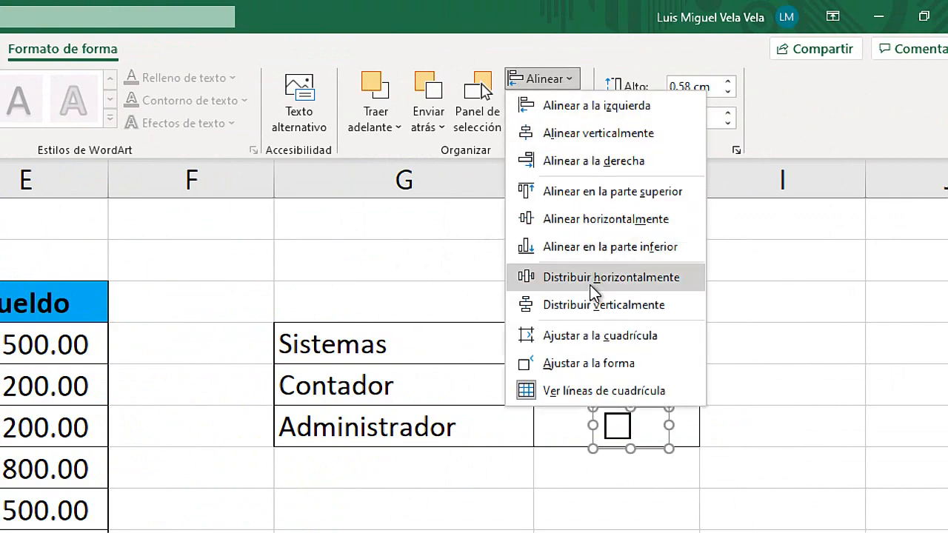
left_click(626, 305)
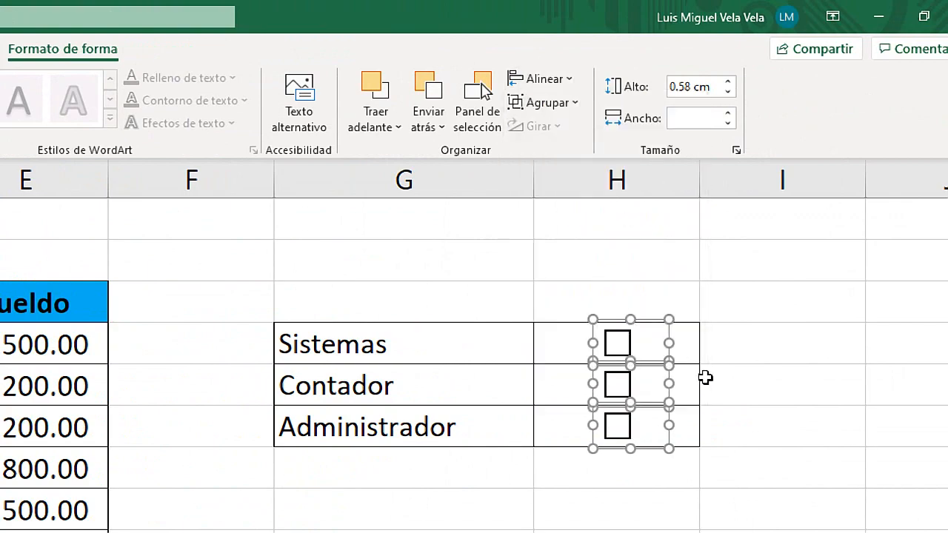
key("super+Escape")
left_click(760, 255)
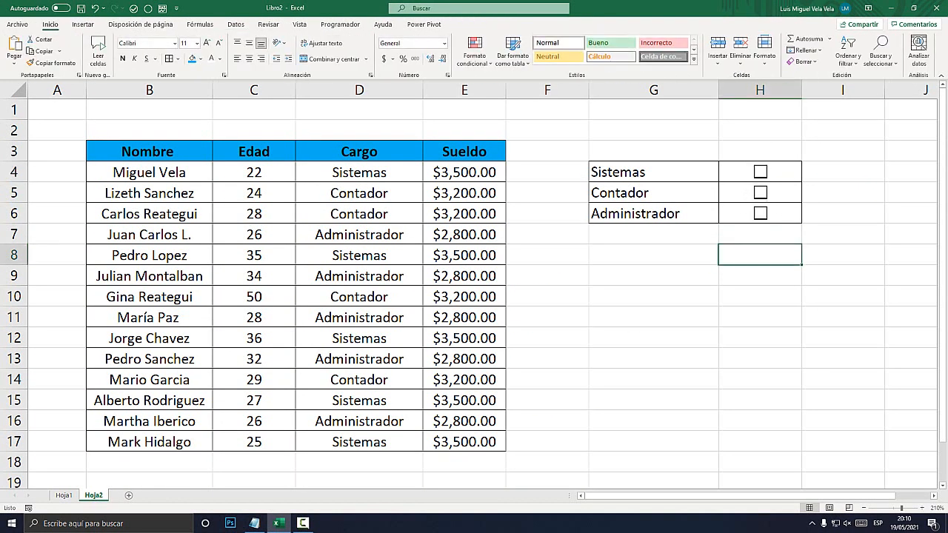
left_click(653, 276)
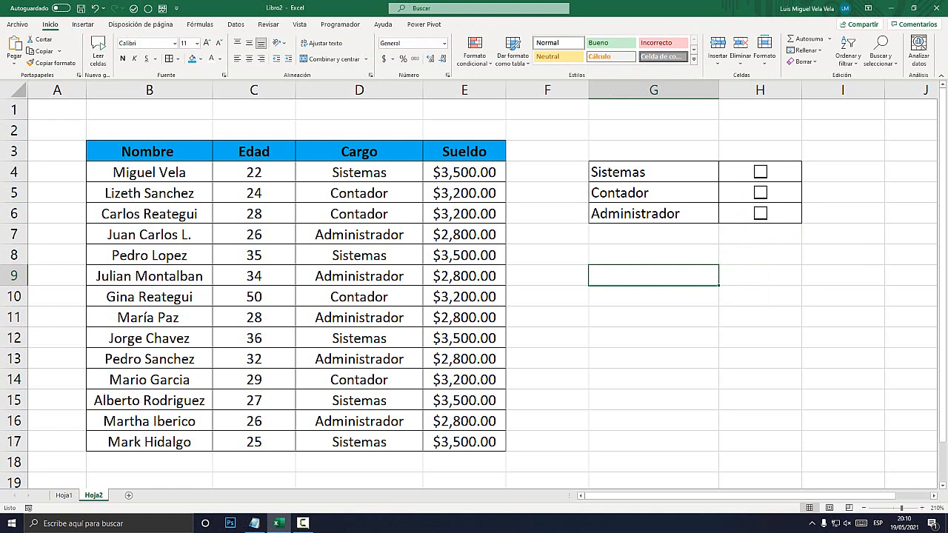
left_click_drag(148, 172, 464, 442)
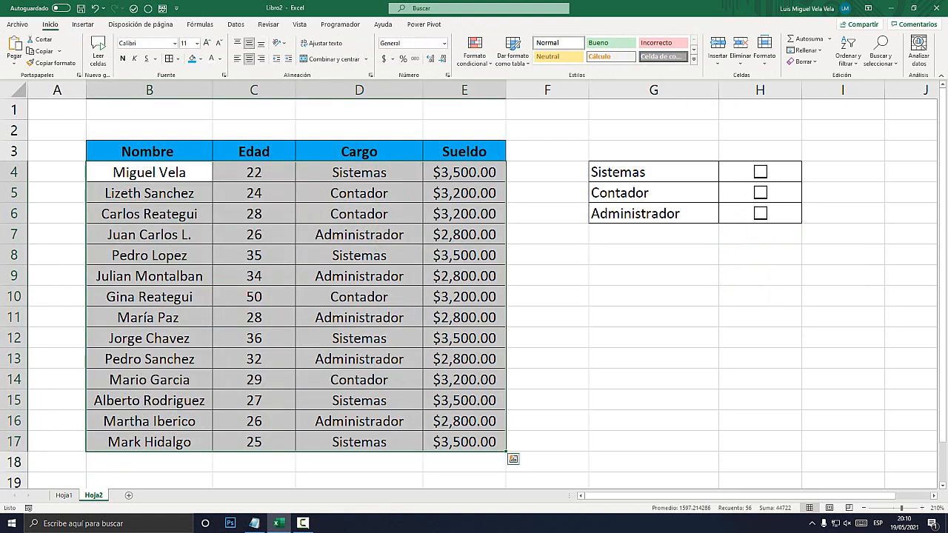
left_click(653, 380)
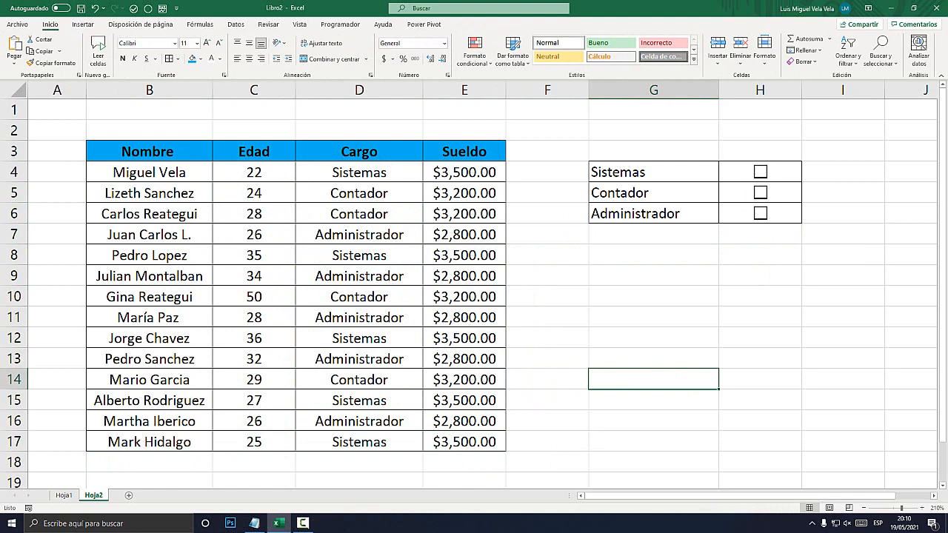
left_click_drag(149, 172, 465, 441)
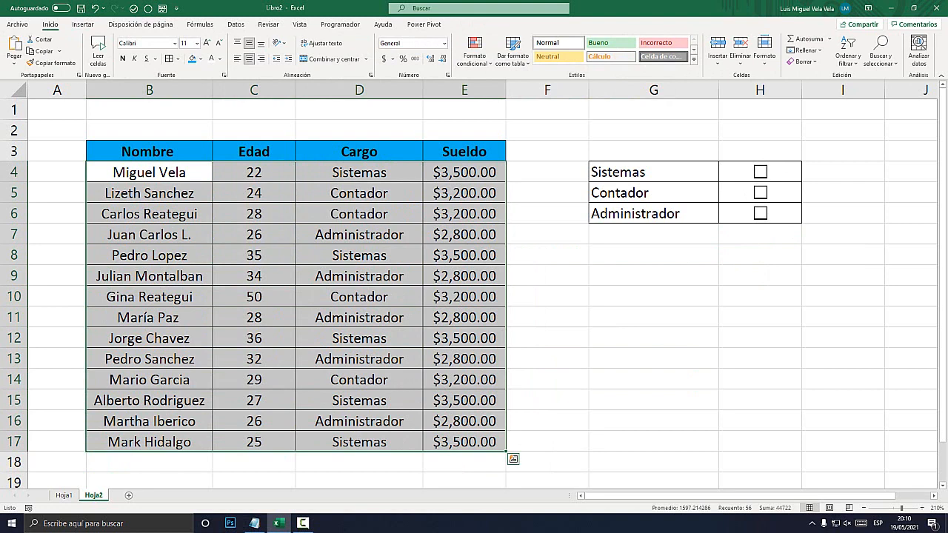
left_click(548, 359)
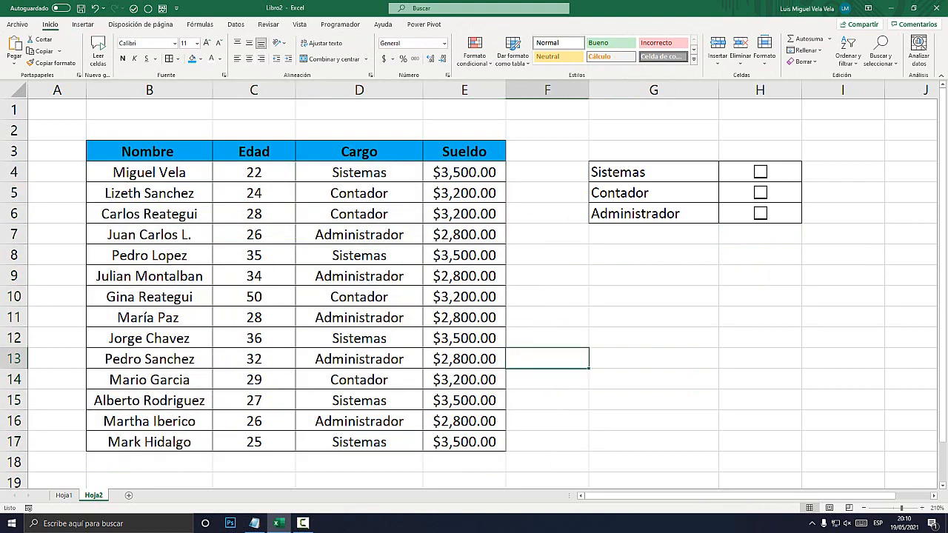
Select the employee records in B4:E17, without the header row
left_click_drag(149, 172, 464, 441)
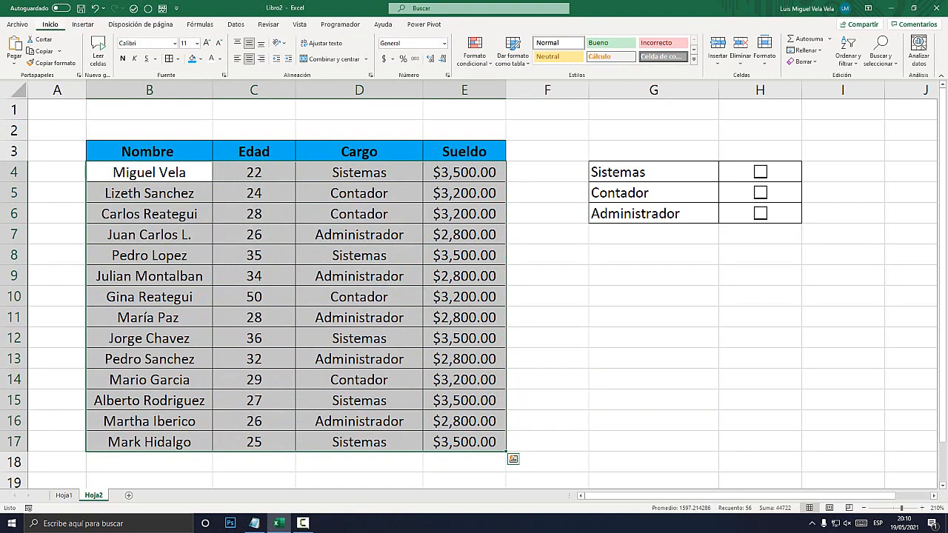
key("super+plus")
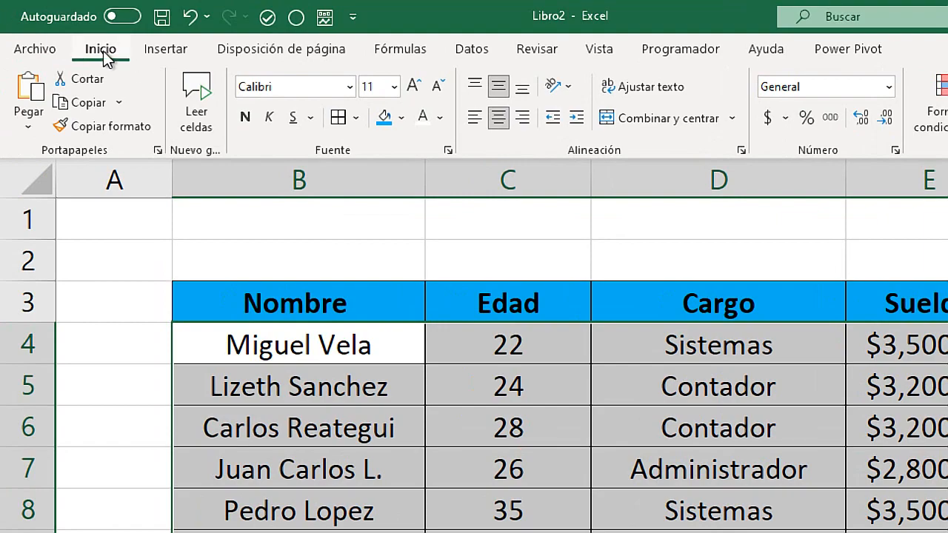
key("super+Escape")
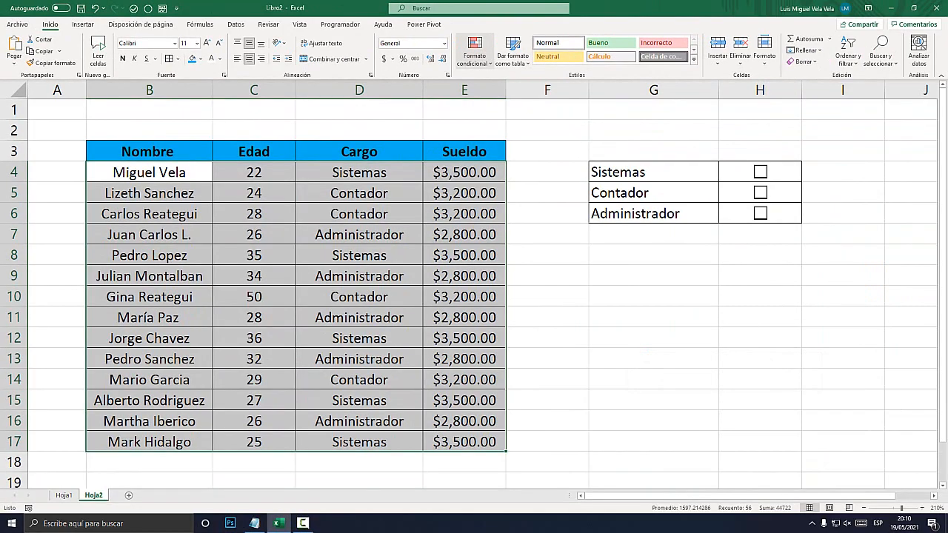
key("super+plus")
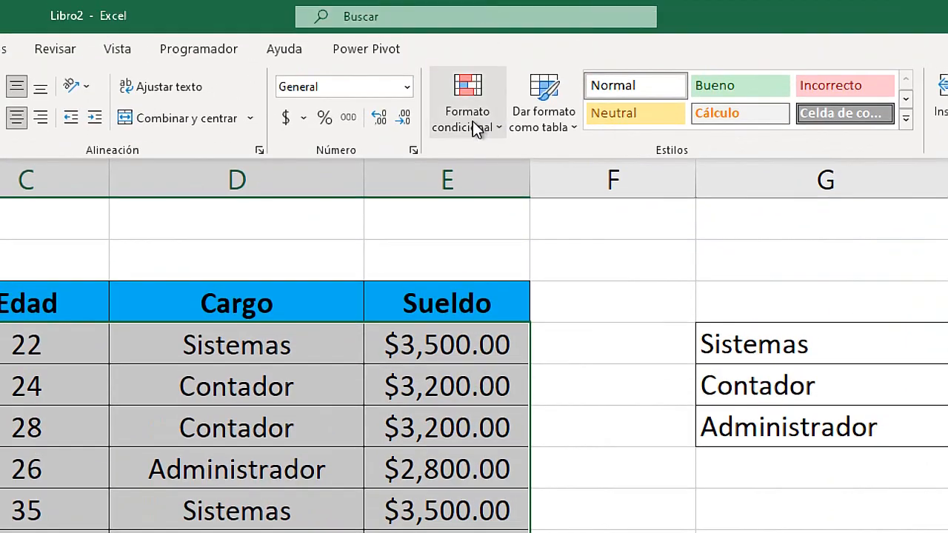
left_click(477, 64)
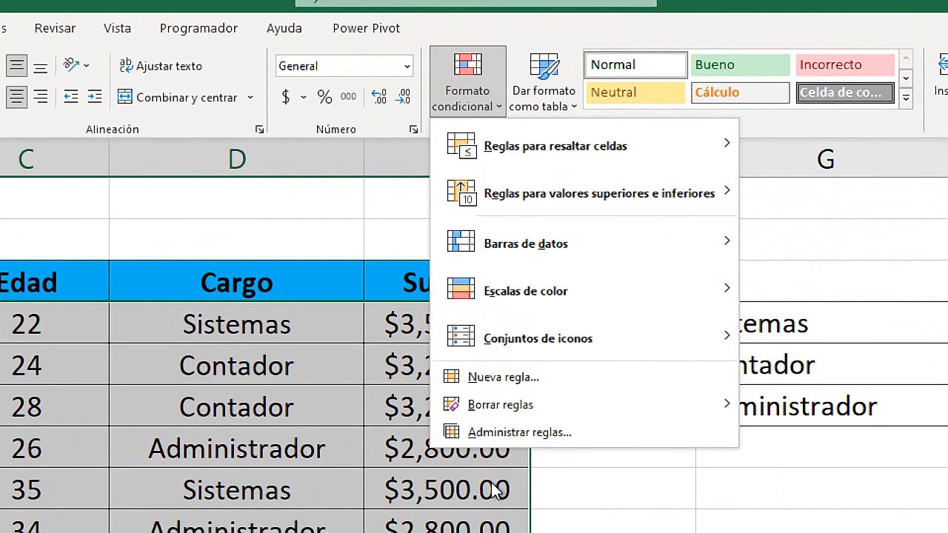
left_click(549, 376)
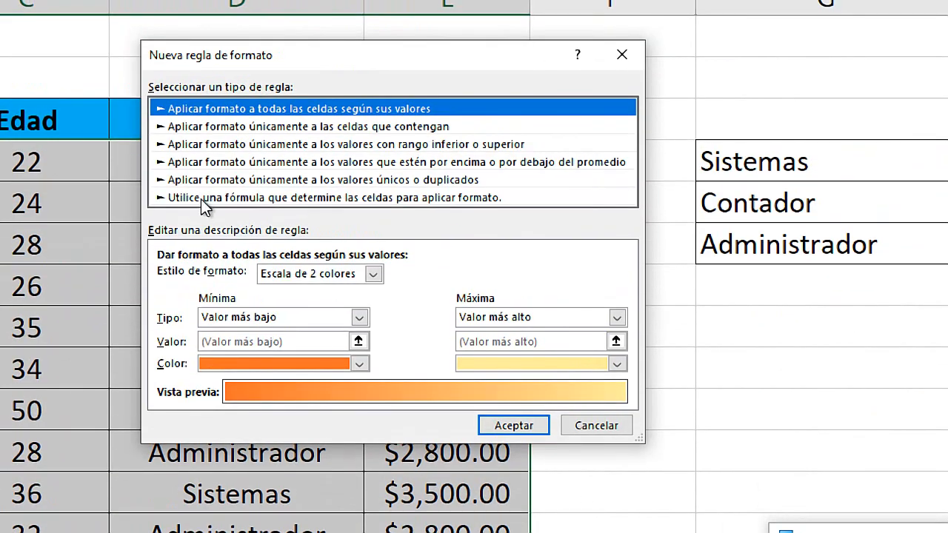
left_click(202, 199)
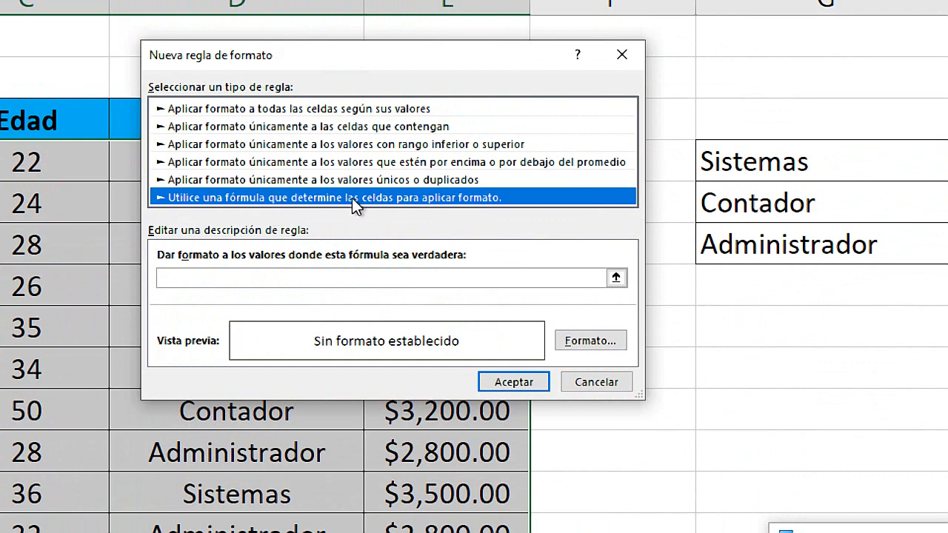
left_click(200, 278)
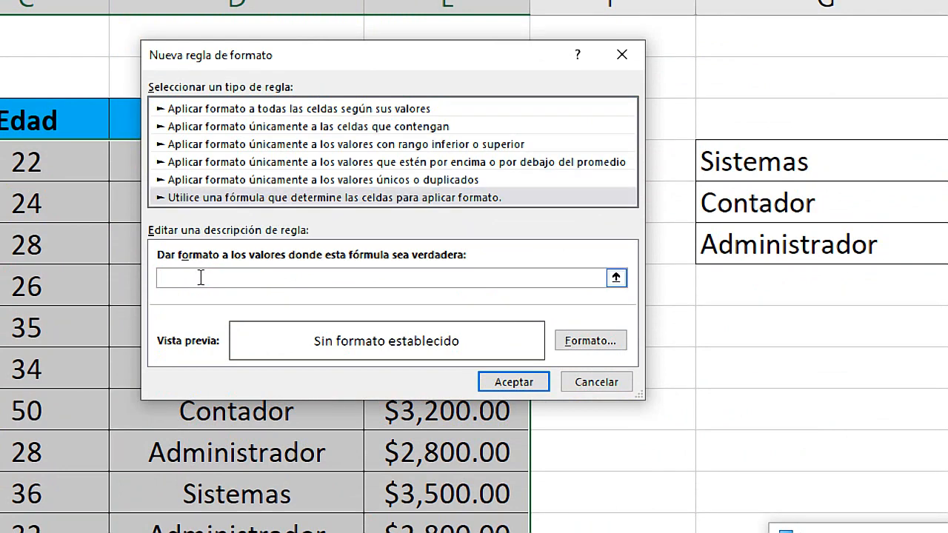
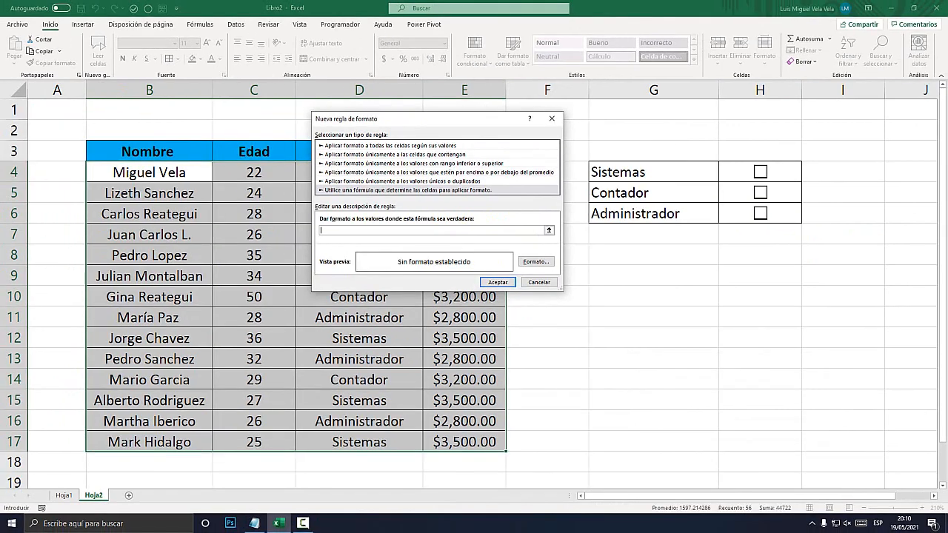
left_click(552, 118)
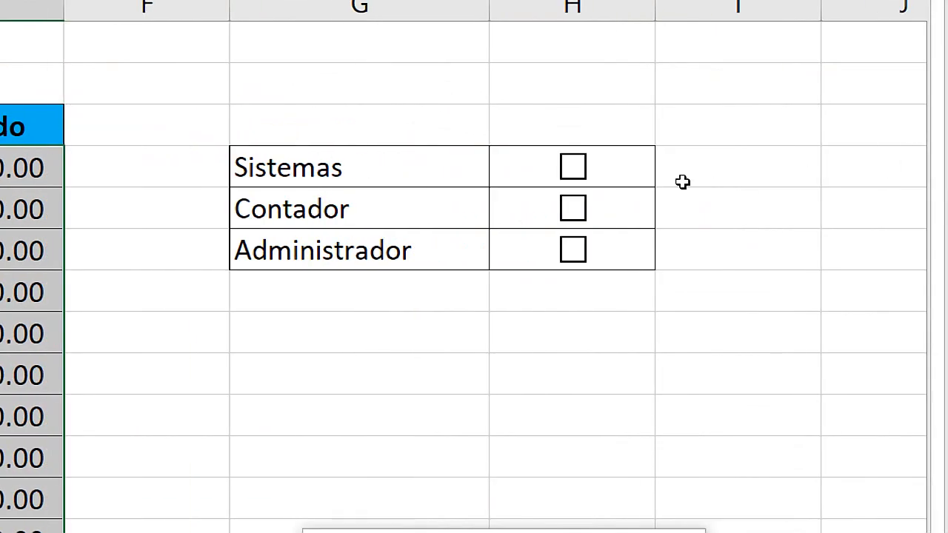
Link the Sistemas checkbox to cell $I$4 in its control format settings
right_click(582, 171)
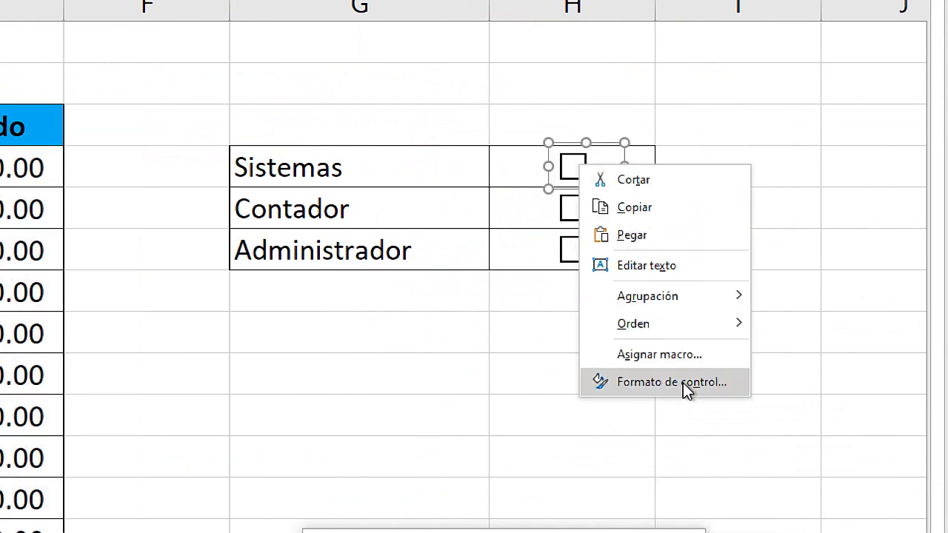
left_click(685, 383)
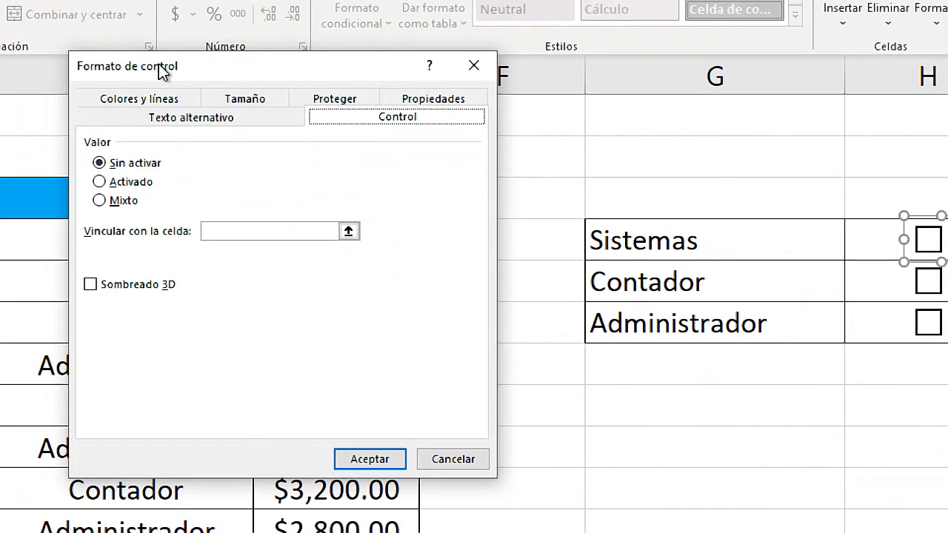
left_click_drag(133, 11, 466, 118)
left_click_drag(584, 104, 673, 100)
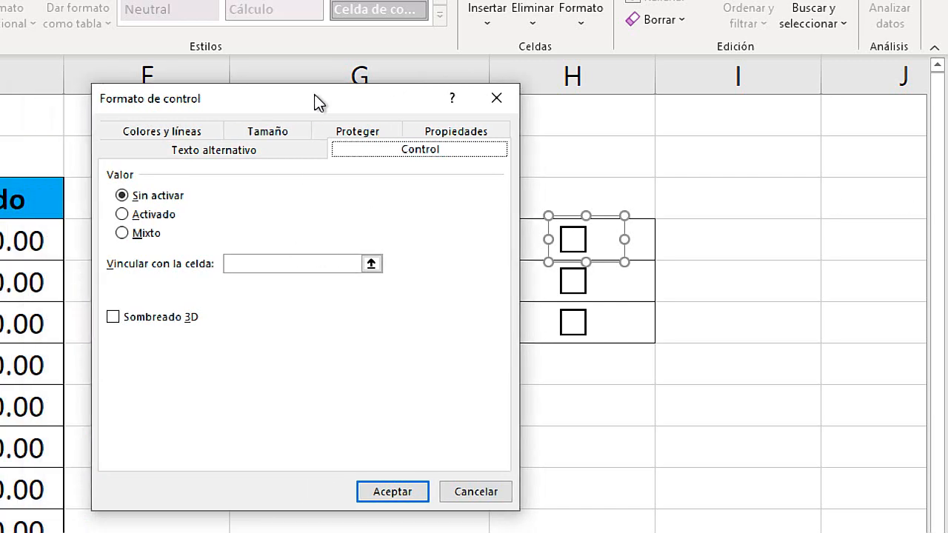
left_click(654, 265)
left_click(783, 234)
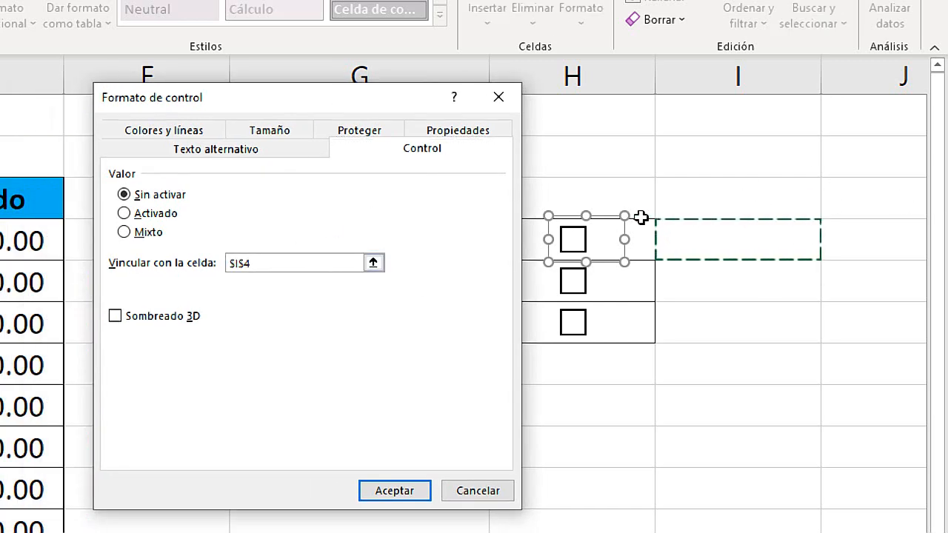
left_click(394, 475)
Link the Contador checkbox to cell I5 in its control format settings
right_click(566, 286)
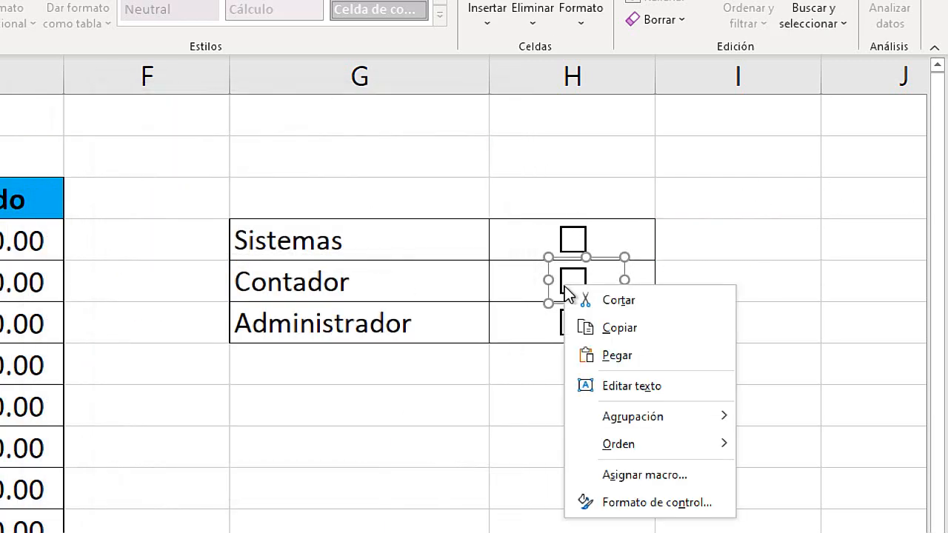
left_click(645, 501)
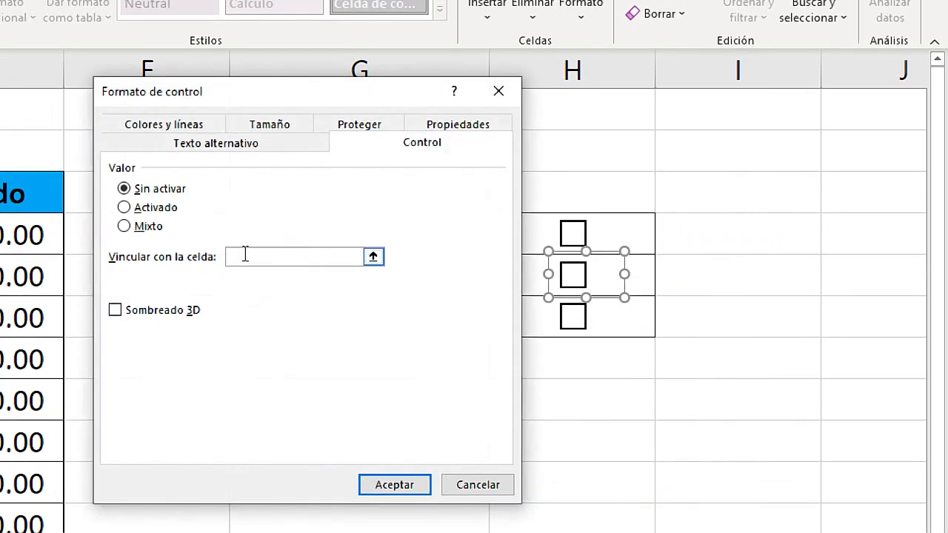
left_click(244, 257)
left_click(693, 273)
left_click(377, 489)
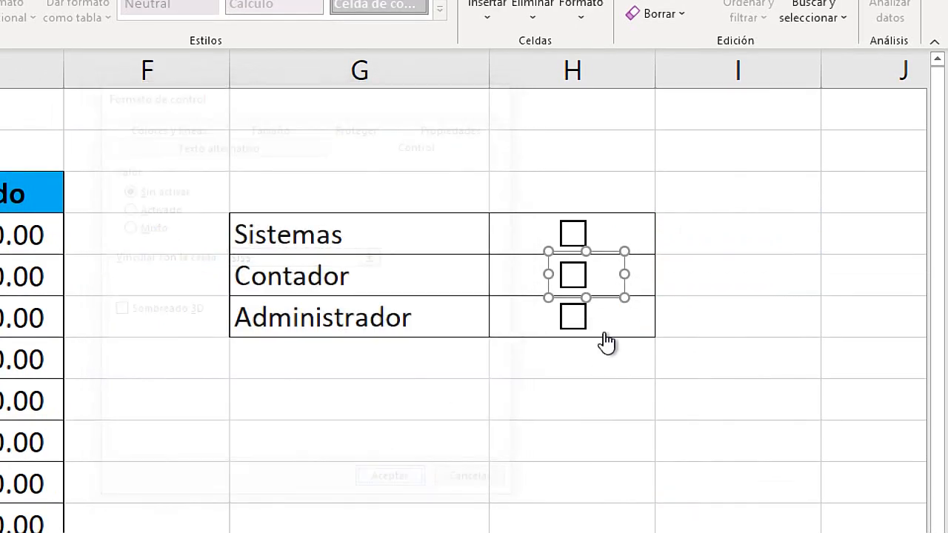
Link the Administrador checkbox to cell I6 in its control format settings
right_click(574, 317)
left_click(648, 470)
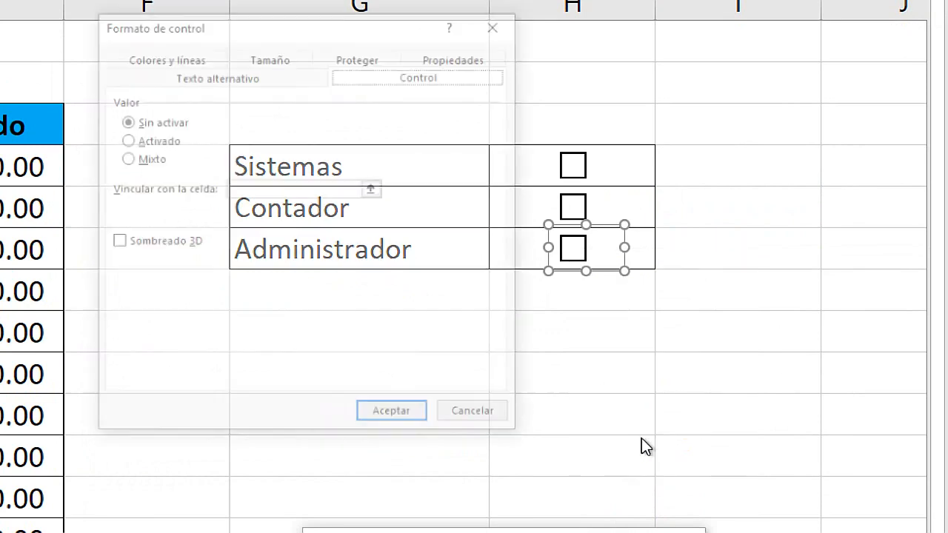
left_click(252, 189)
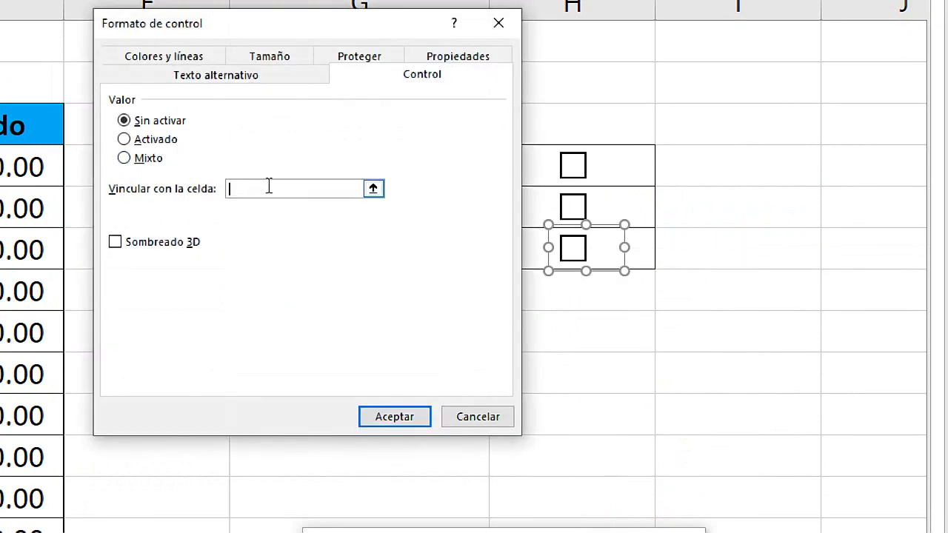
left_click(744, 254)
left_click(383, 418)
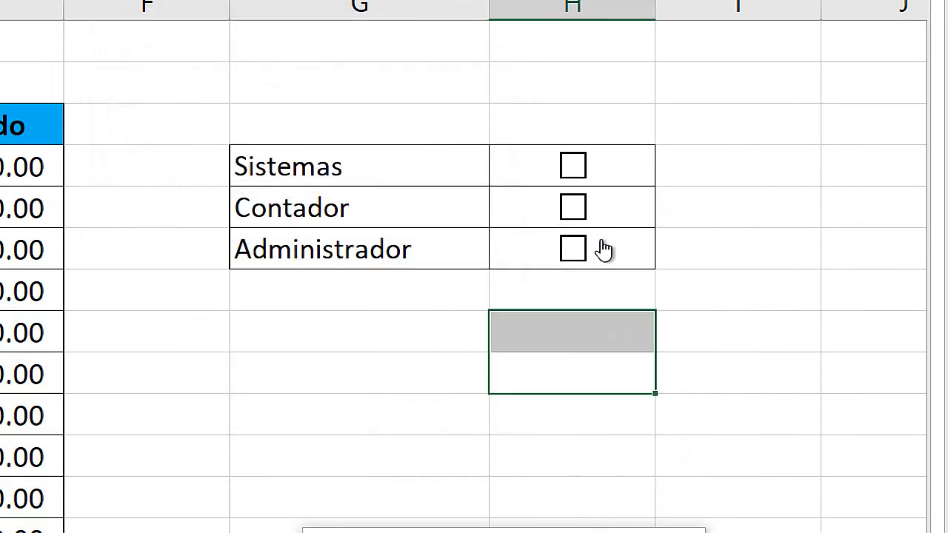
Test the links by ticking and clearing the Sistemas, Contador and Administrador checkboxes, leaving all three cleared
left_click(575, 168)
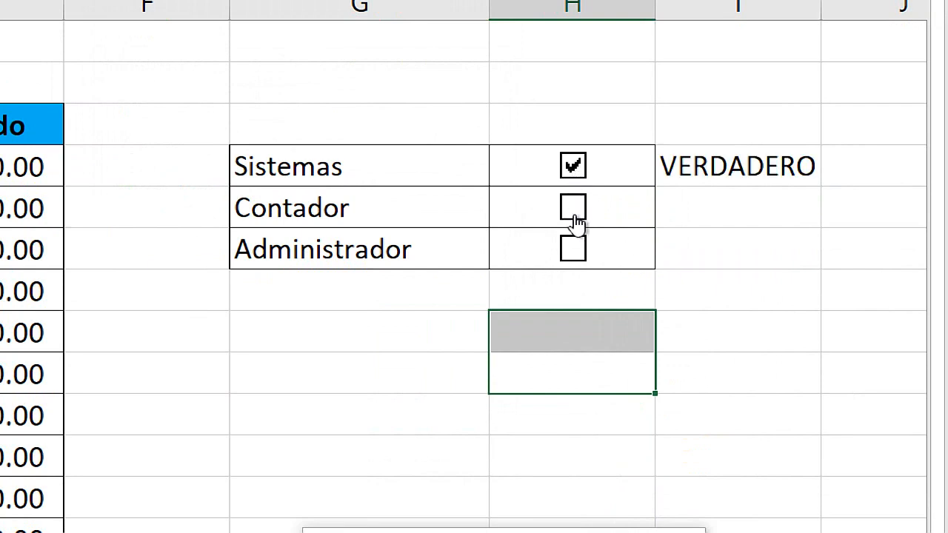
left_click(574, 209)
left_click(575, 250)
left_click(576, 252)
left_click(575, 211)
left_click(575, 169)
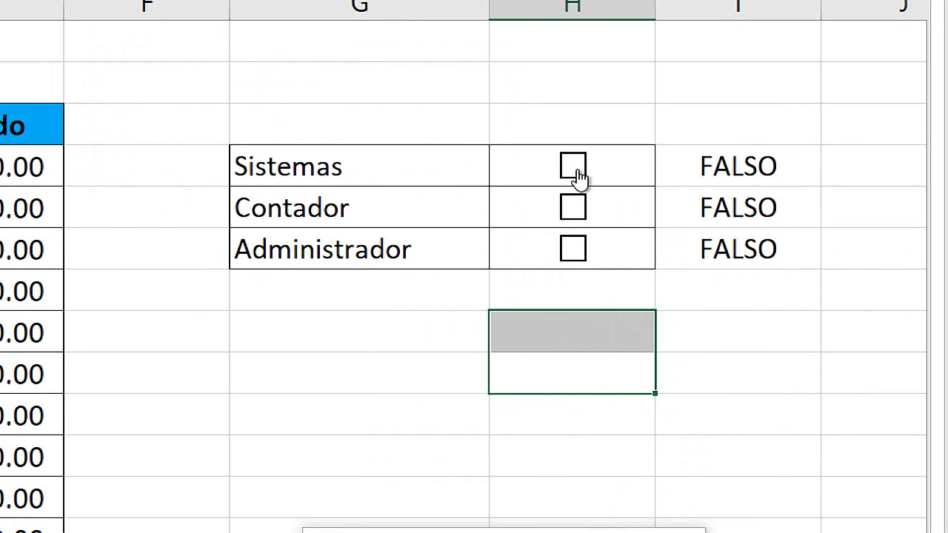
left_click(574, 172)
left_click(576, 249)
left_click(577, 212)
left_click(575, 251)
left_click(576, 210)
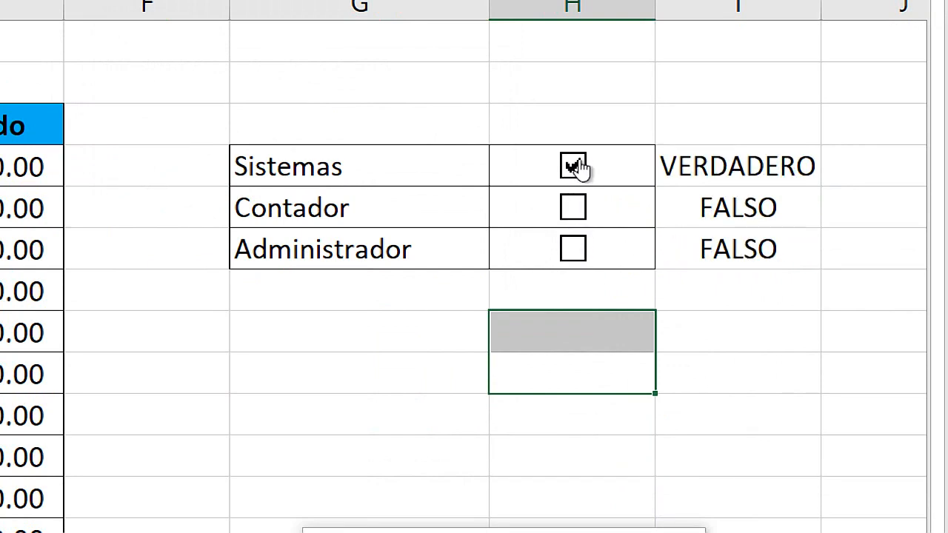
left_click(575, 168)
key("super+Escape")
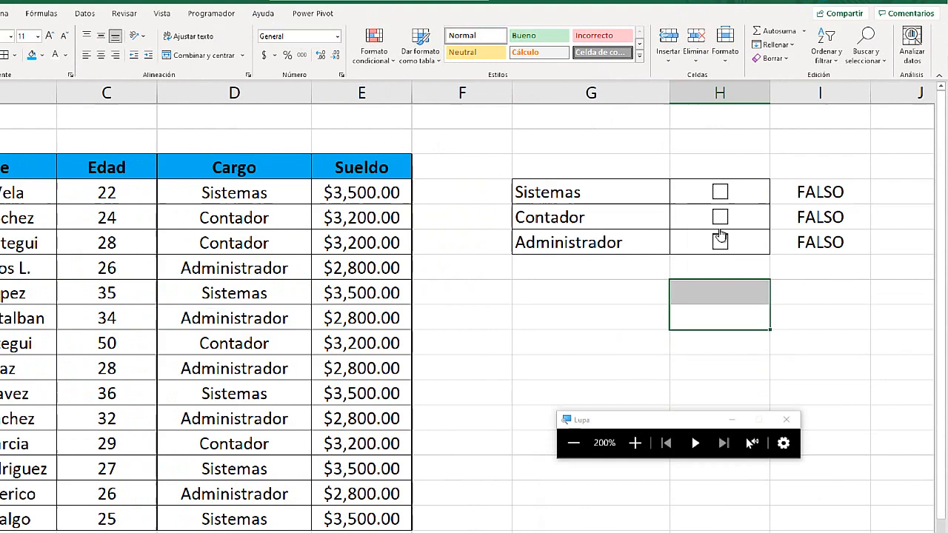
Select the employee data in B4:E17 without the headers and start a new conditional formatting rule for it
left_click(659, 255)
left_click_drag(149, 172, 465, 442)
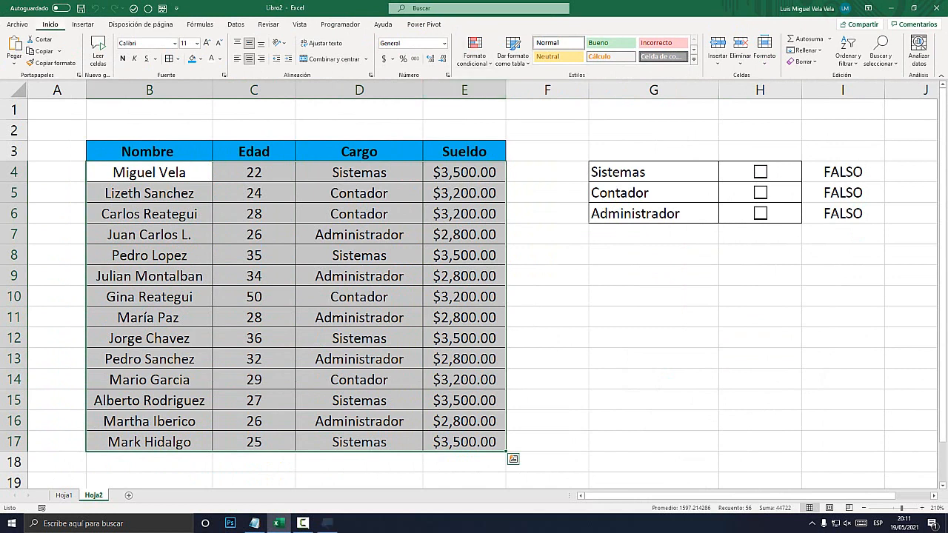
key("super+plus")
key("super+Escape")
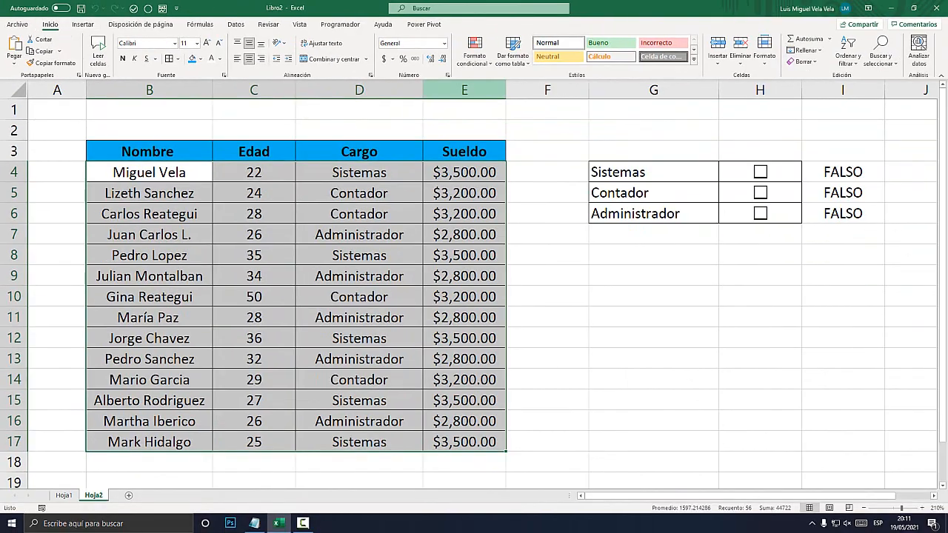
key("super+plus")
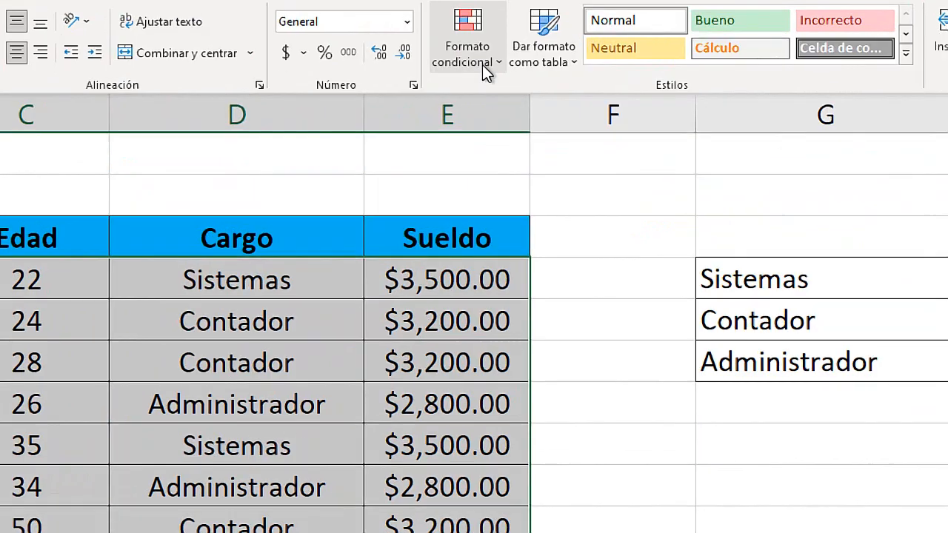
left_click(478, 58)
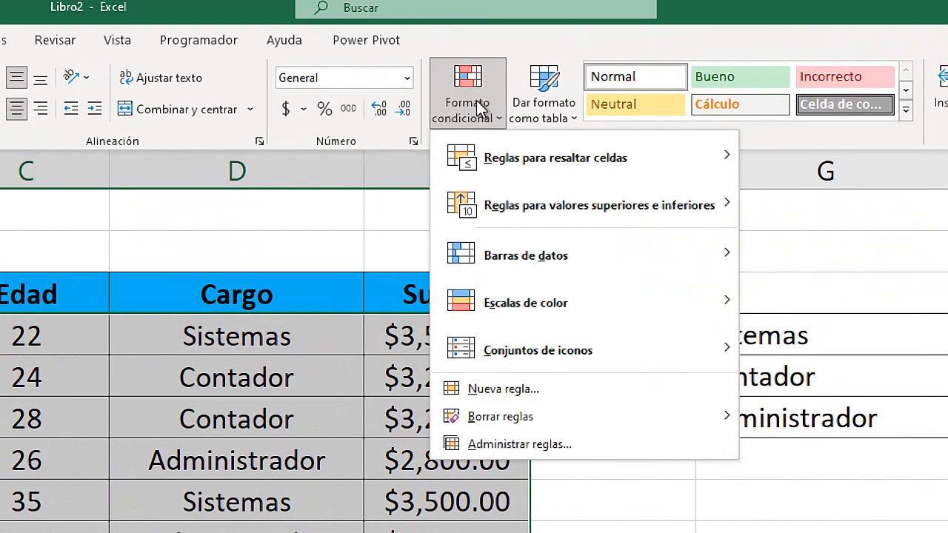
left_click(535, 396)
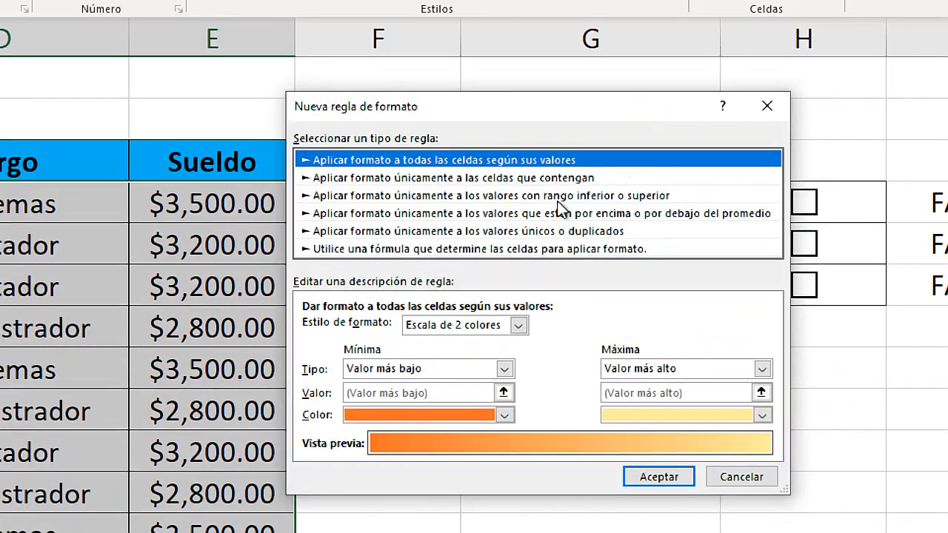
Choose the rule type that uses a formula to determine the cells to format, and move the dialog clear of the checkbox list
left_click_drag(521, 108, 616, 83)
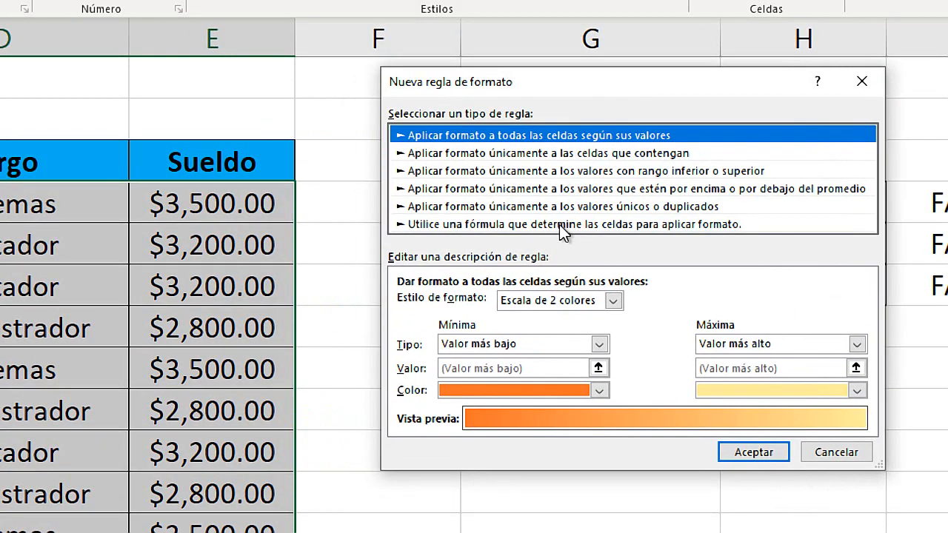
left_click(523, 224)
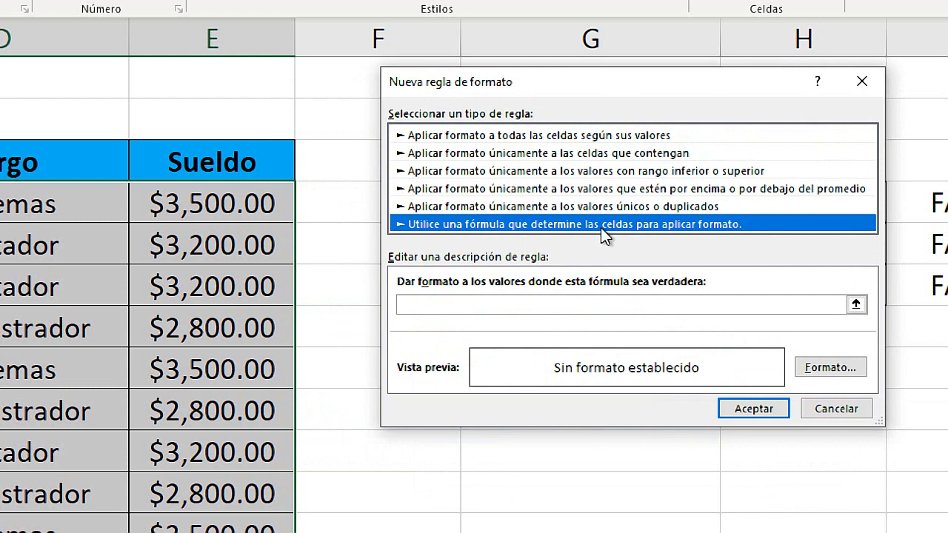
left_click(506, 305)
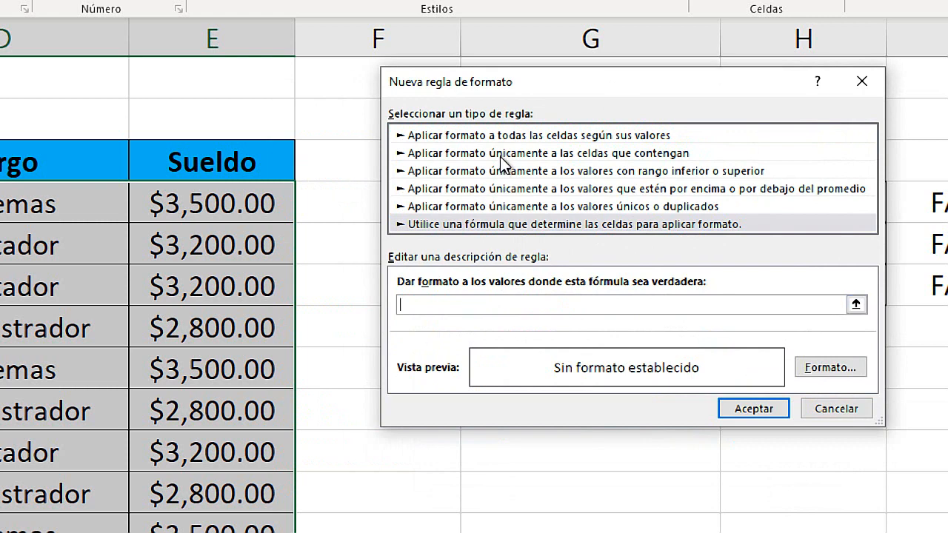
left_click_drag(523, 77, 488, 178)
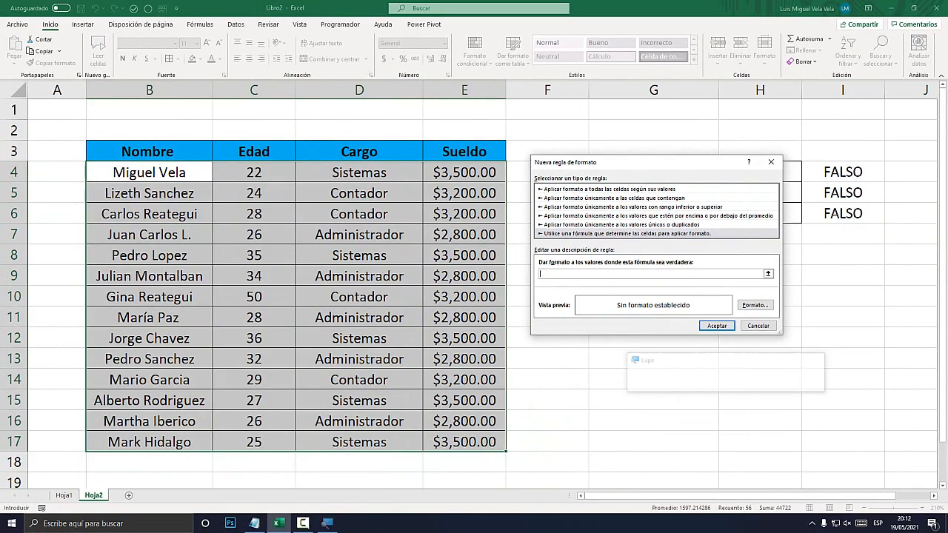
left_click_drag(609, 178, 604, 235)
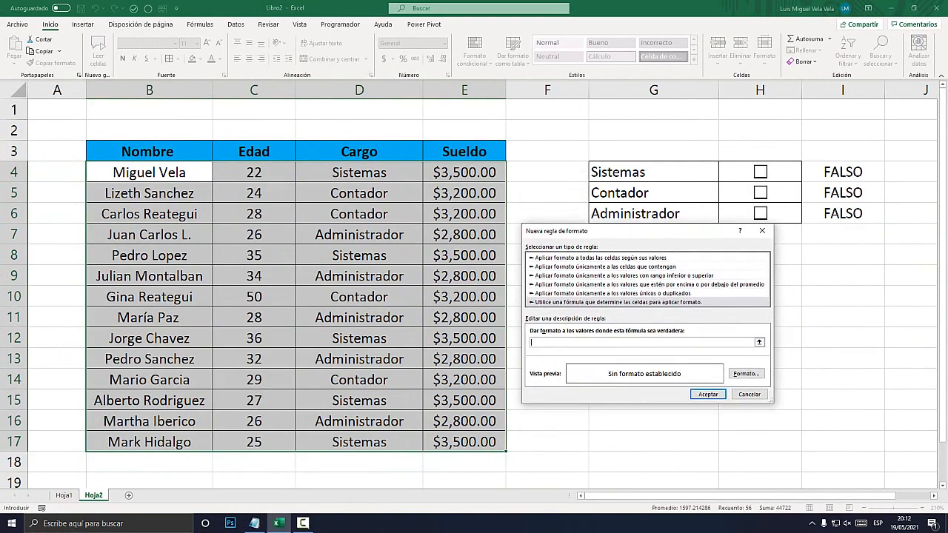
Switch to the untitled Notepad note and replace its text with =D4="SISTEMAS"
left_click(126, 524)
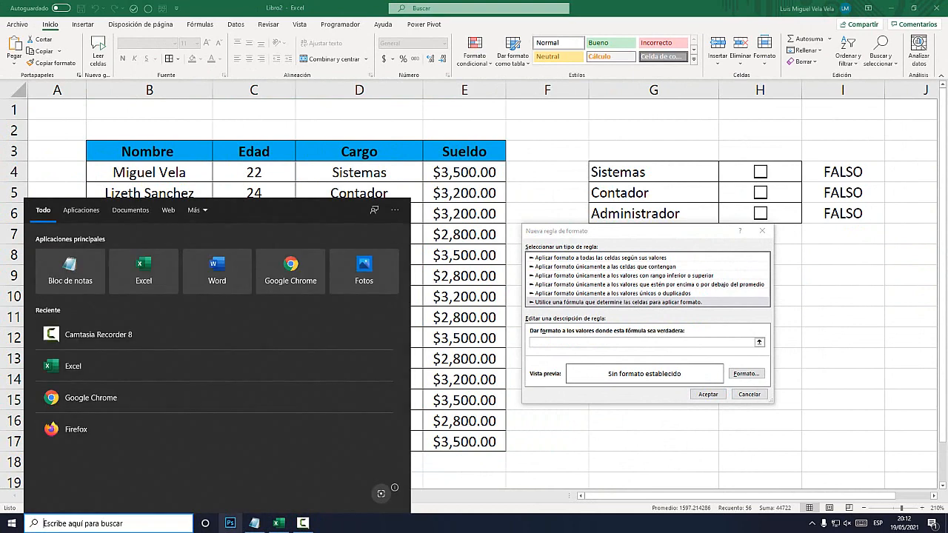
left_click(254, 524)
key("ctrl+a")
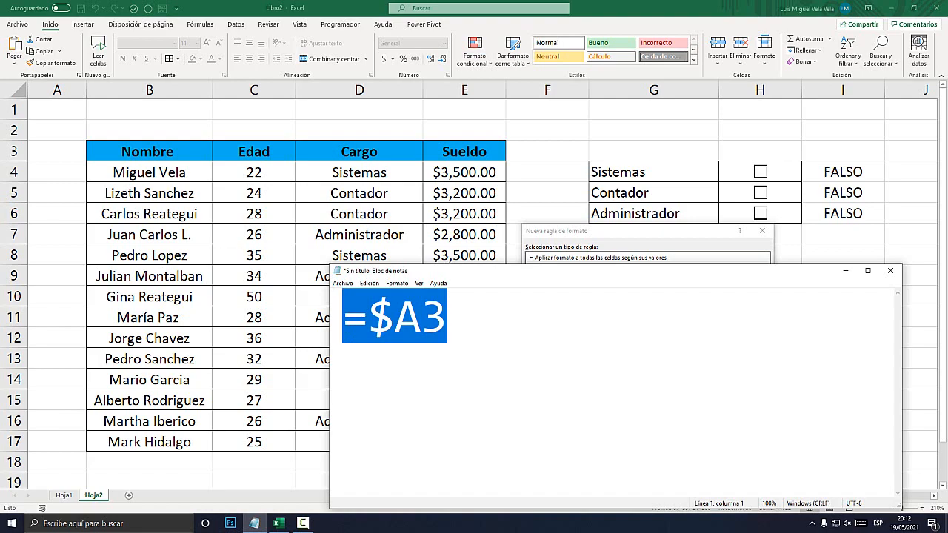
key("super+plus")
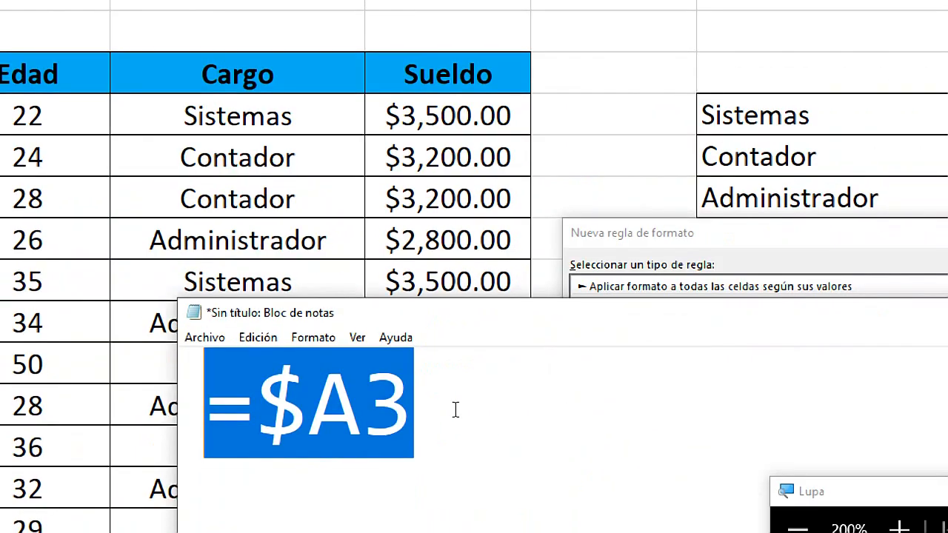
type("=D4")
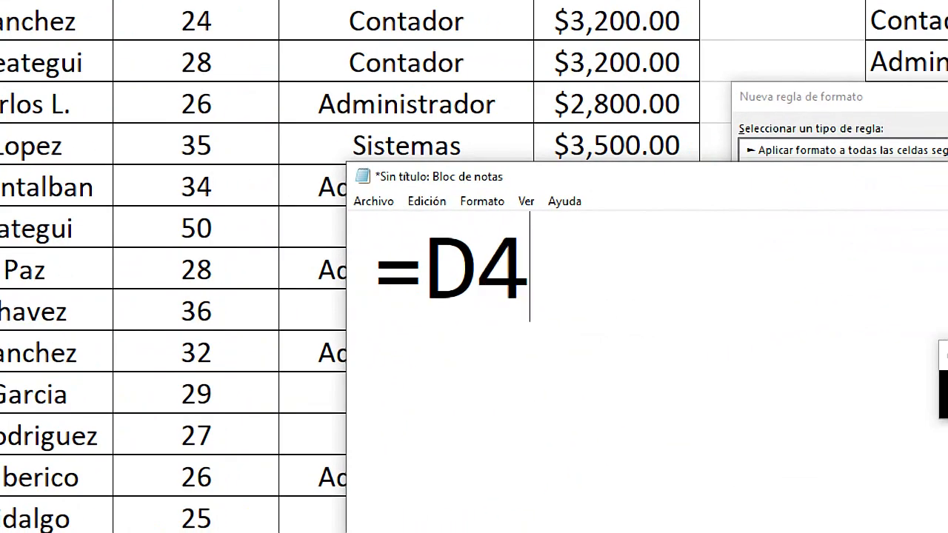
type("=")
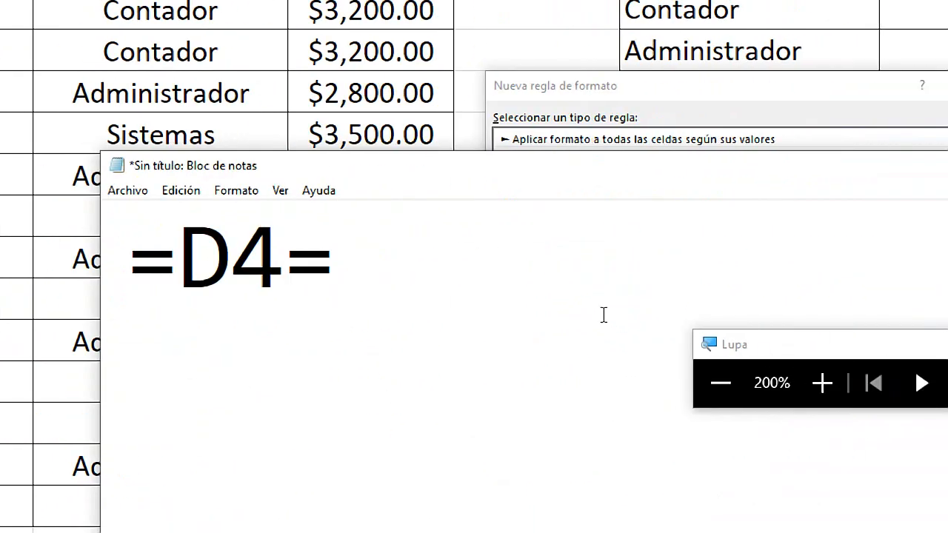
type("\"SISTEMAS\"")
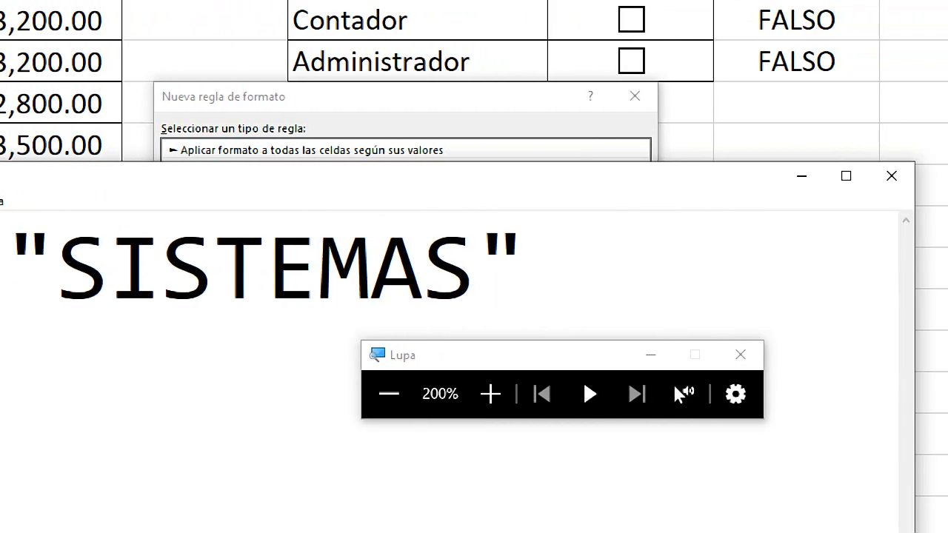
key("super+minus")
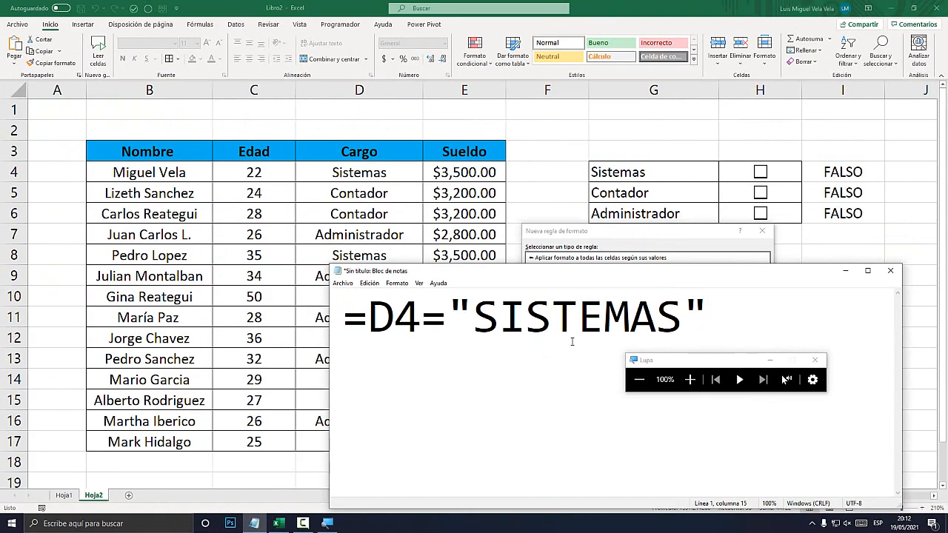
Move the note clear of the dialog and add the condition I4=VERDADERO on a second line
left_click_drag(493, 268, 319, 262)
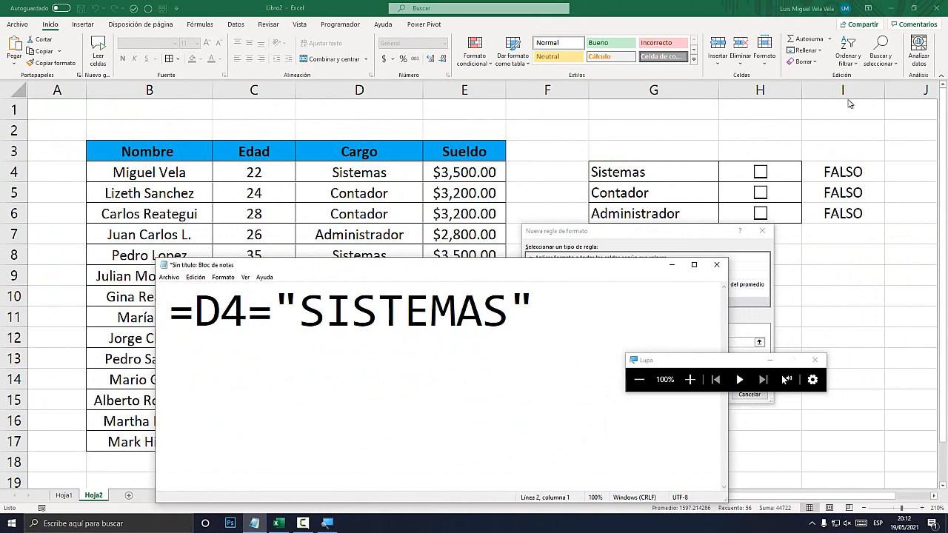
key("super+plus")
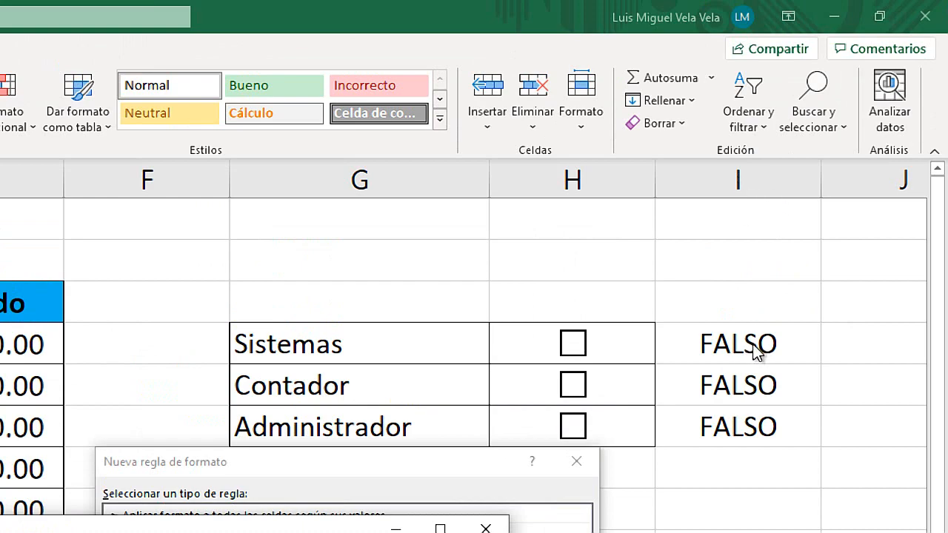
key("super+minus")
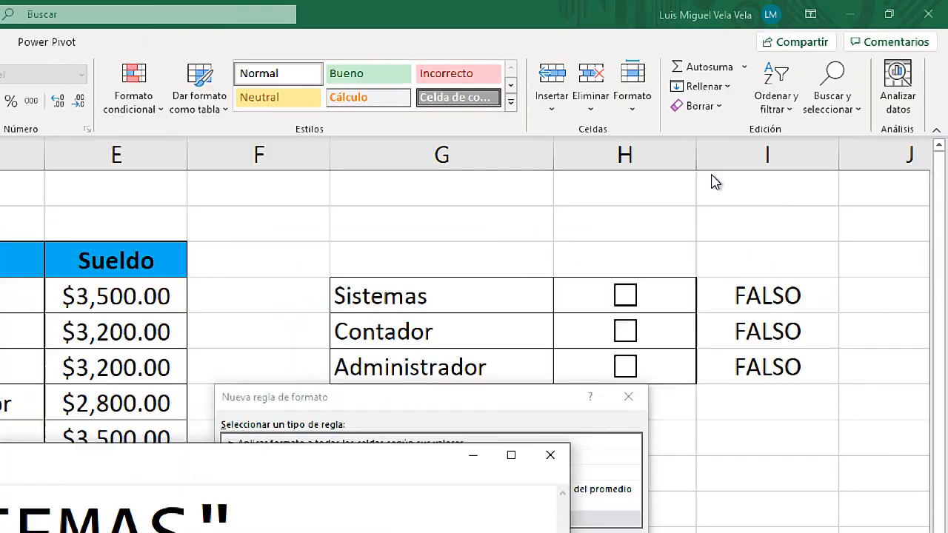
type("I4=")
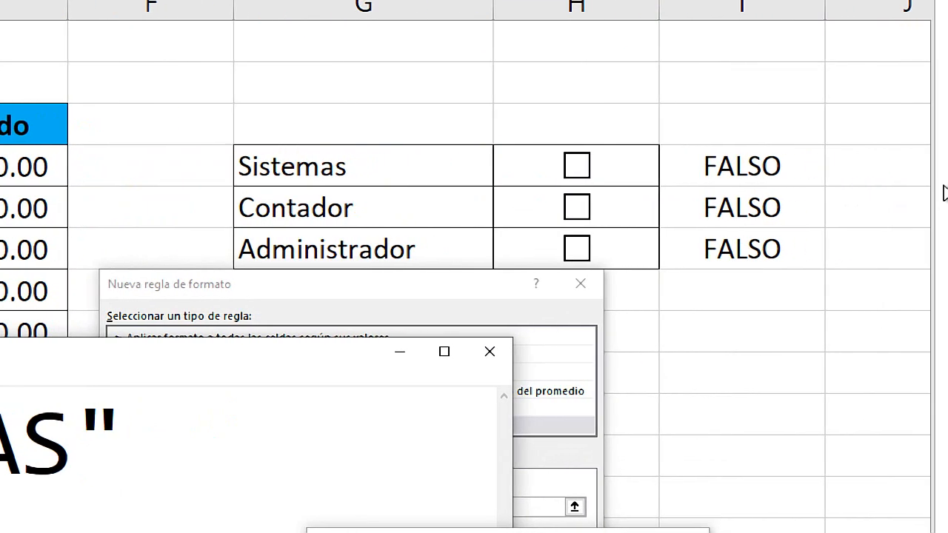
key("super+plus")
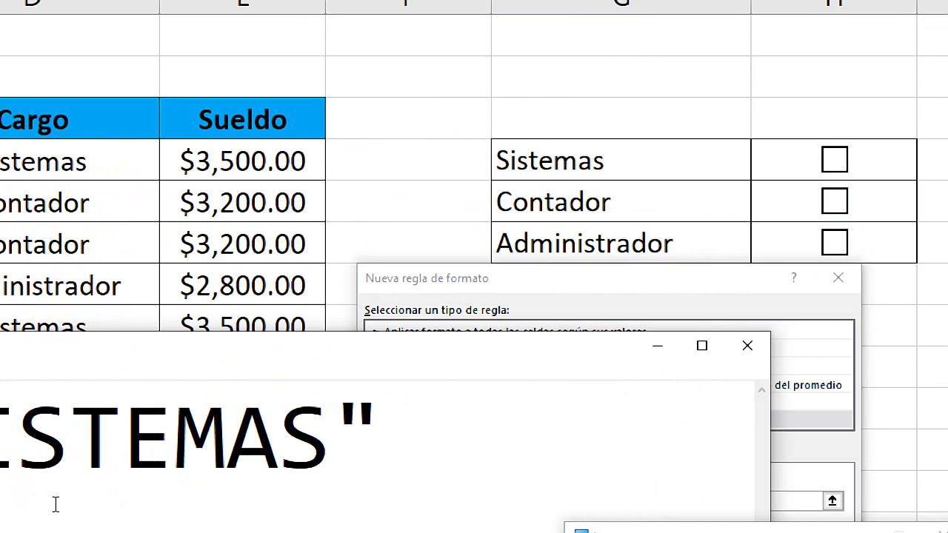
type("VERDADERO")
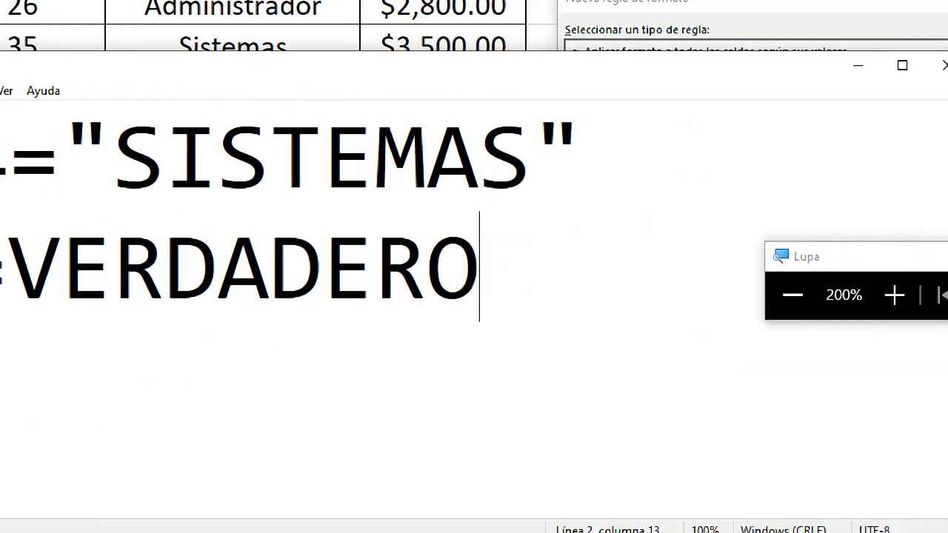
key("super+minus")
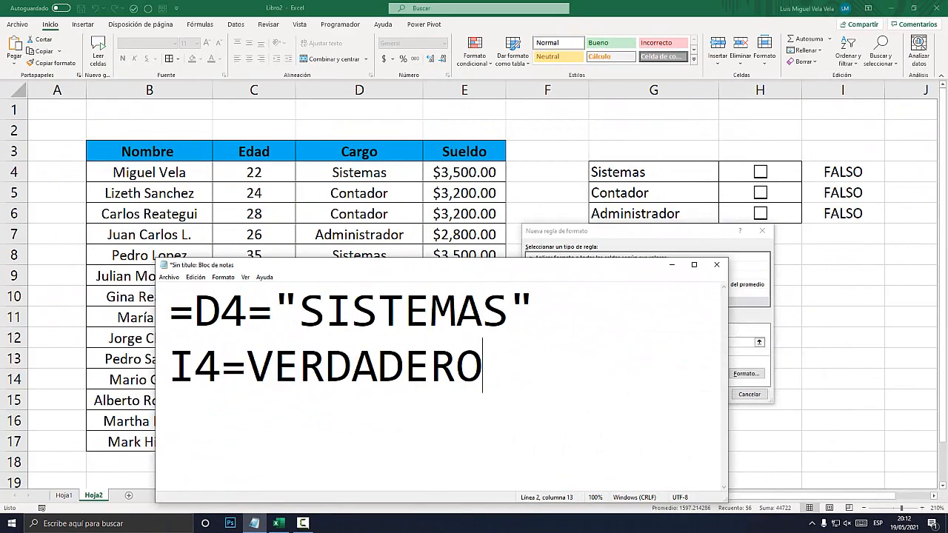
left_click(247, 366)
key("super+plus")
key("super+plus")
type("\"")
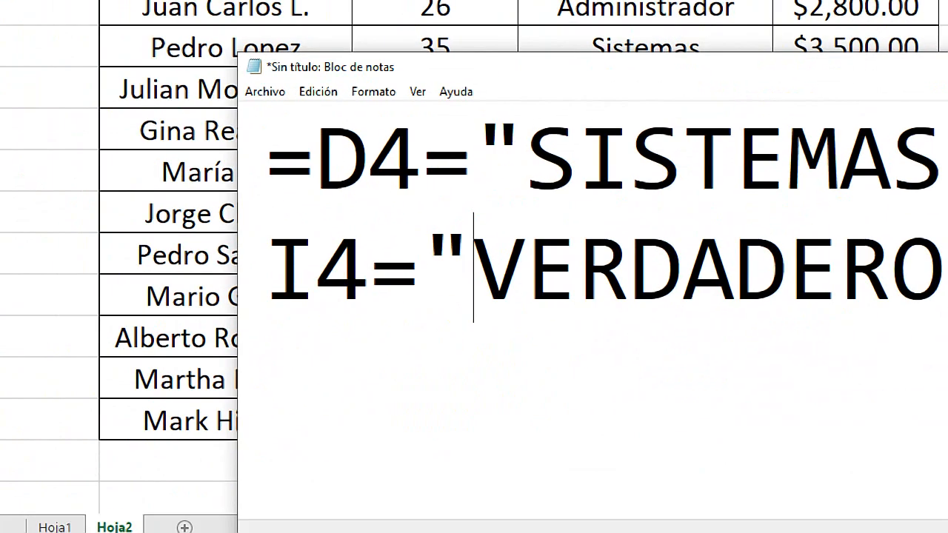
key("BackSpace")
key("super+minus")
key("super+minus")
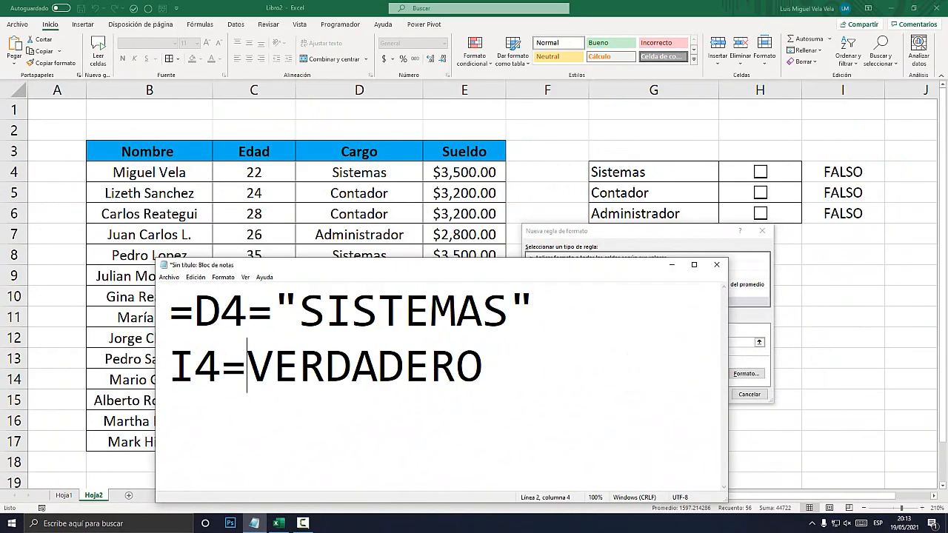
Move the note lower and examine the Cargo column and the Sistemas checkbox with its linked cell
left_click_drag(430, 265, 531, 333)
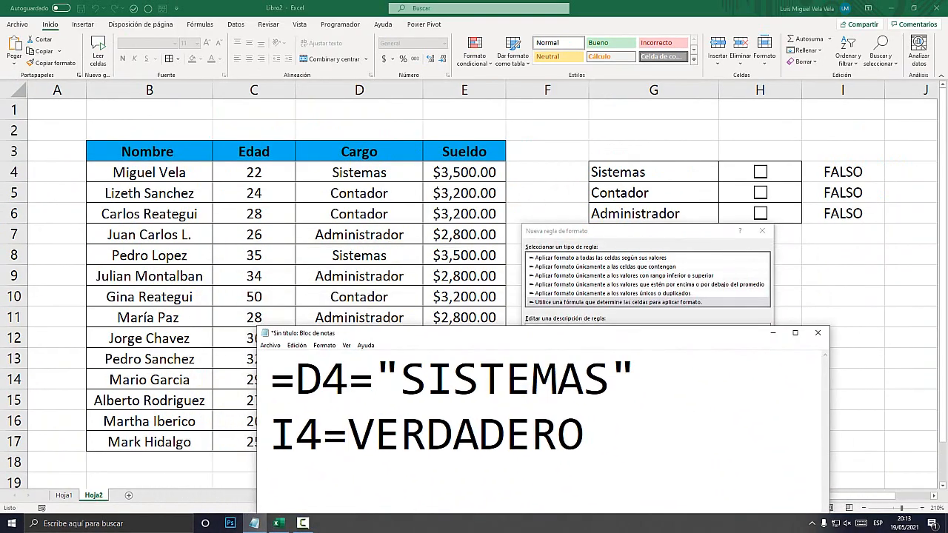
key("super+plus")
key("super+plus")
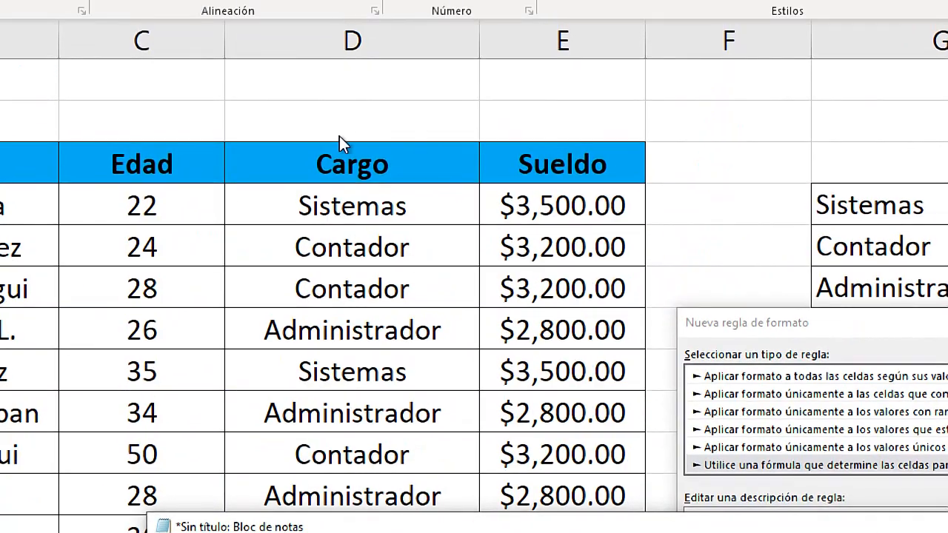
key("super+minus")
key("super+minus")
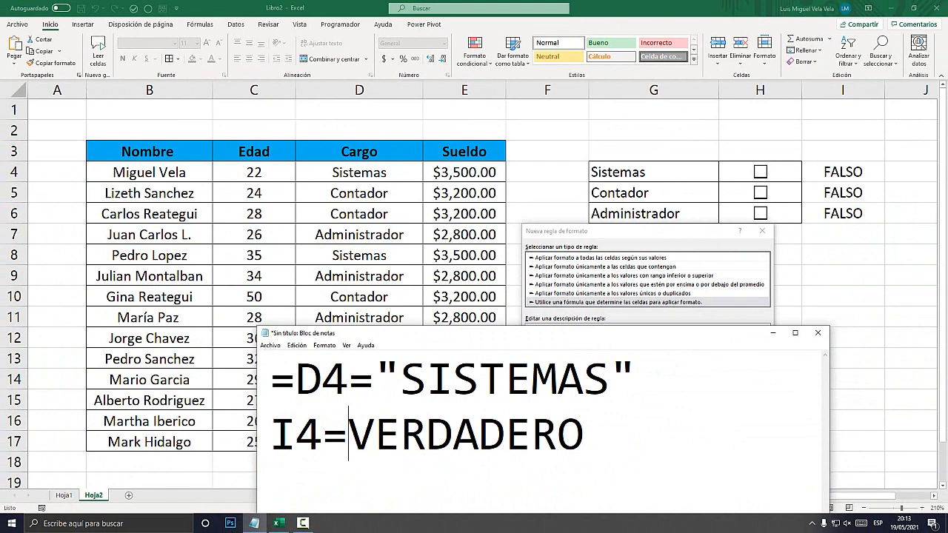
key("super+plus")
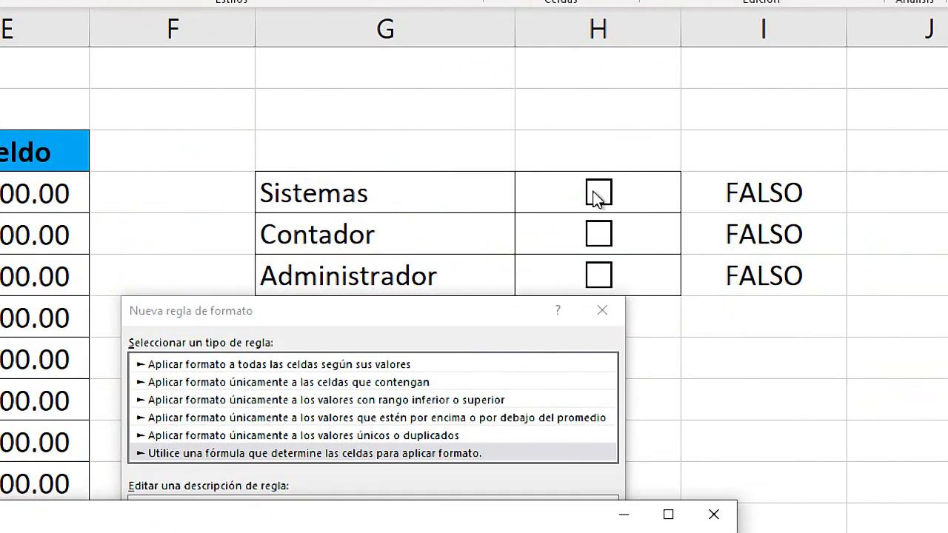
key("super+minus")
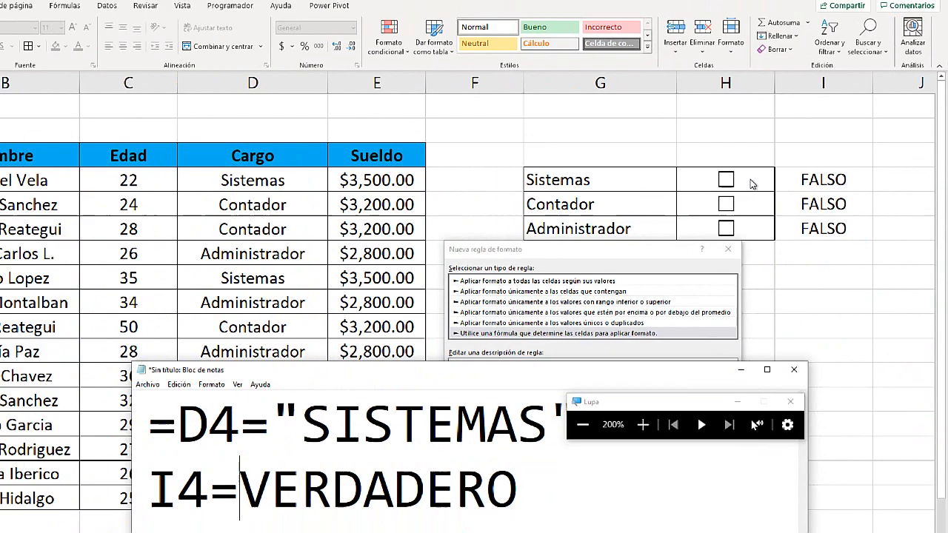
key("super+Escape")
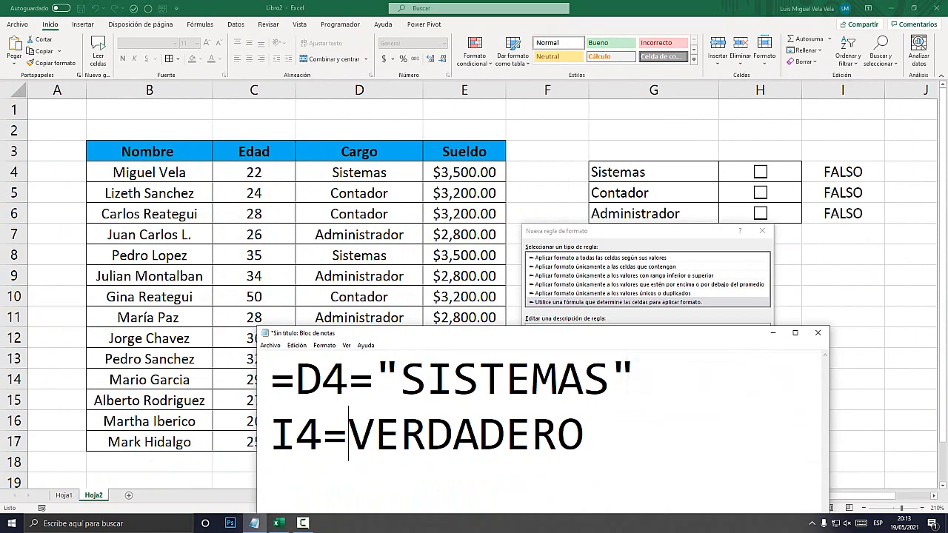
Join the two conditions with a semicolon and widen the note so =D4="SISTEMAS";I4=VERDADERO fits on one line
left_click(296, 434)
key("BackSpace")
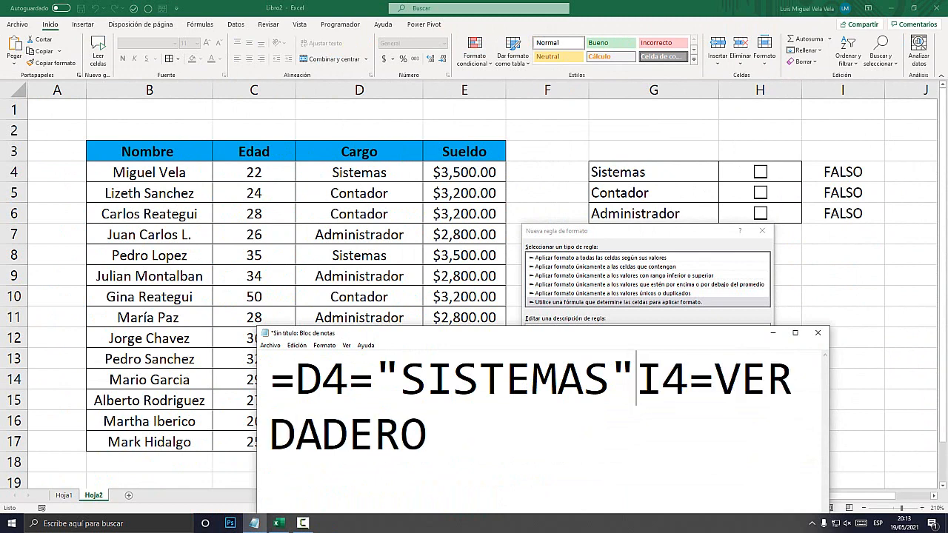
type(";")
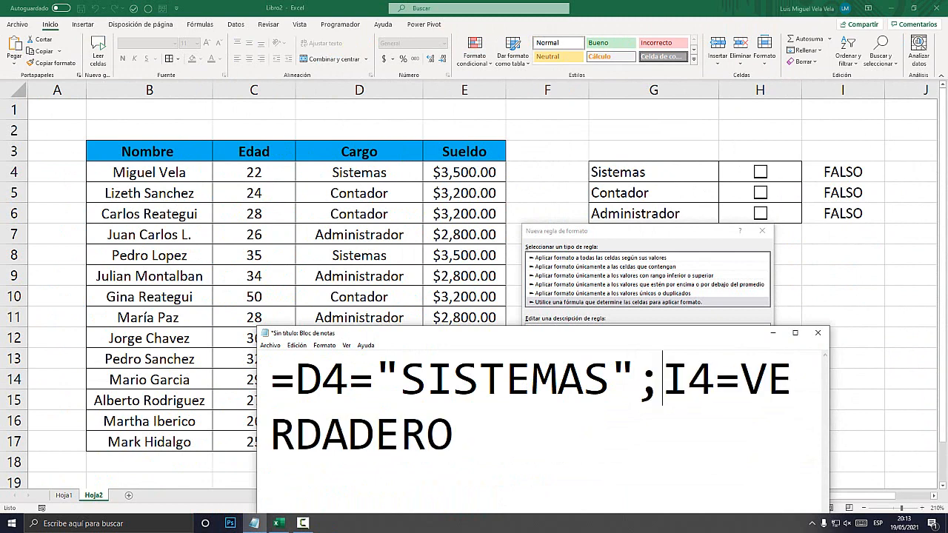
left_click_drag(258, 425, 9, 425)
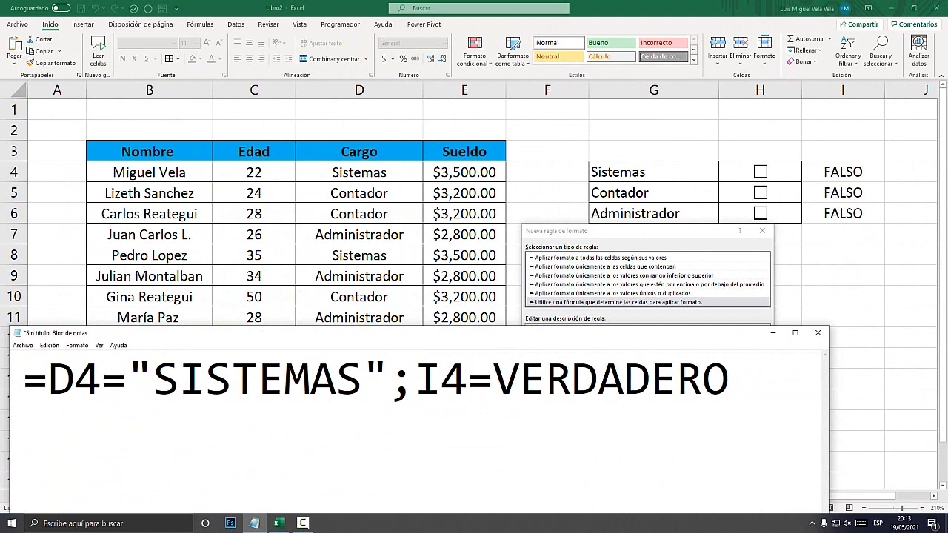
left_click_drag(389, 379, 48, 379)
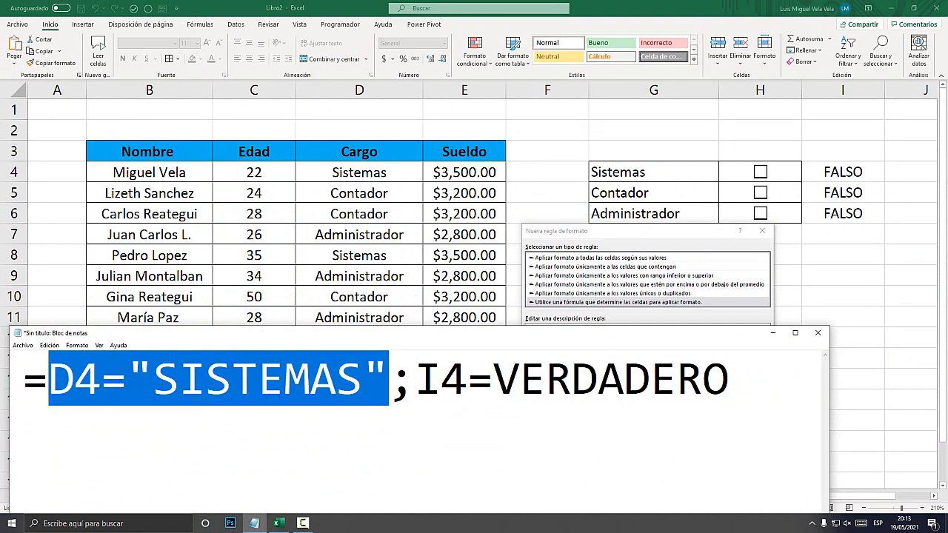
left_click(101, 380)
left_click_drag(48, 380, 729, 379)
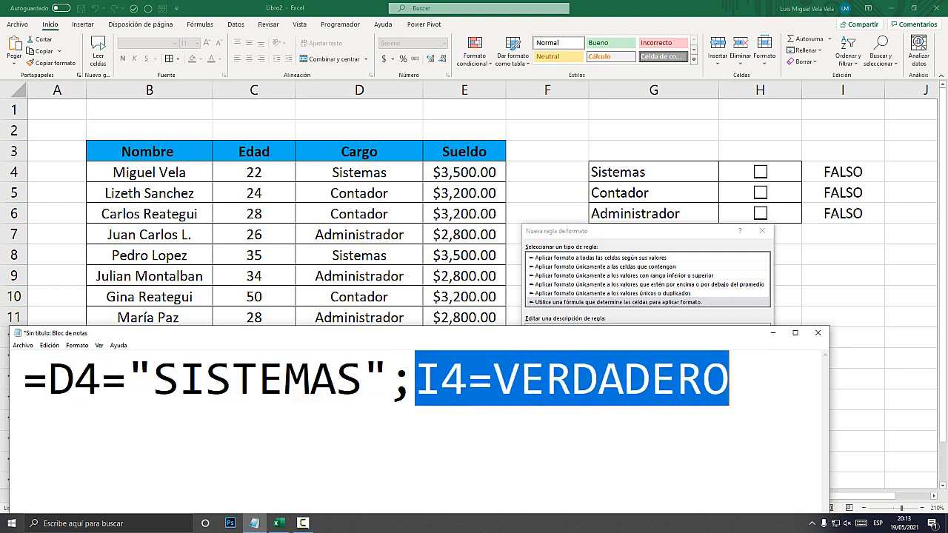
left_click(101, 379)
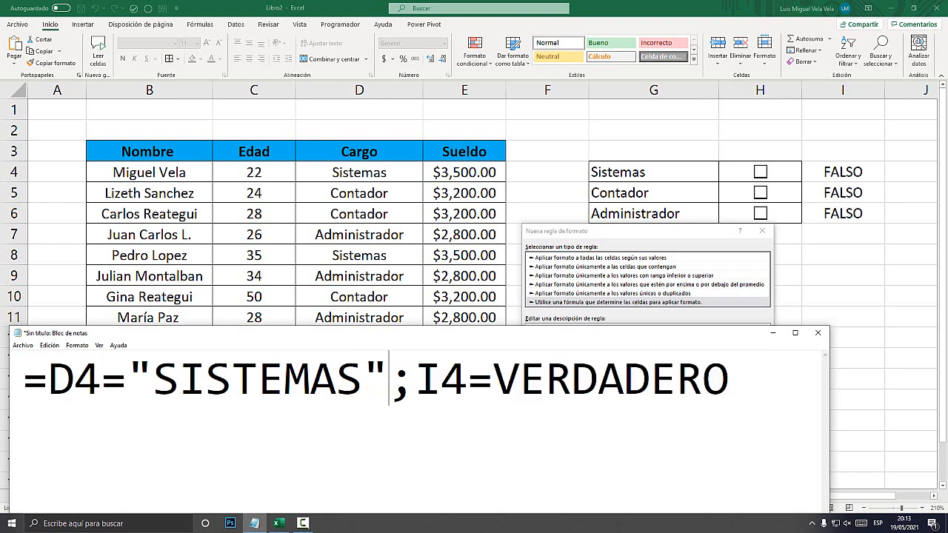
left_click_drag(389, 380, 48, 379)
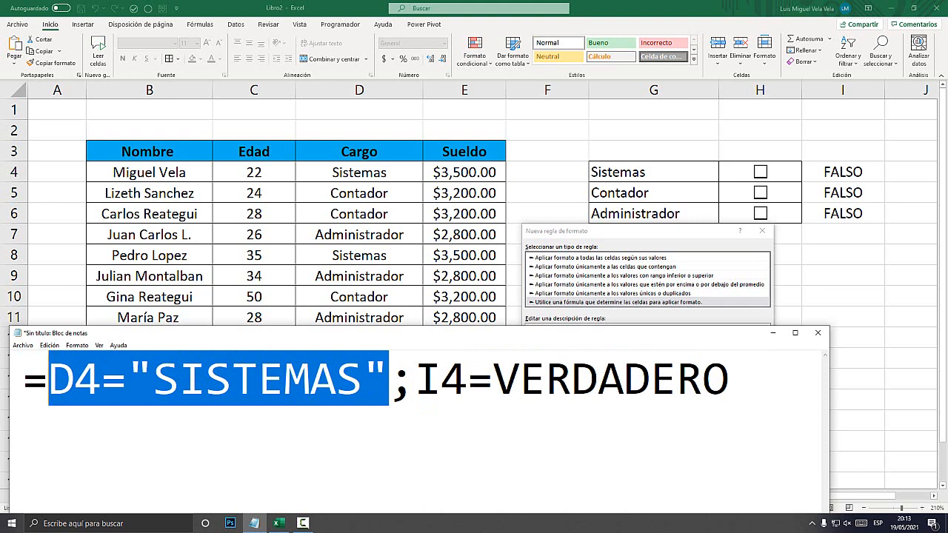
Wrap both conditions in the Y function so the note reads =Y(D4="SISTEMAS";I4=VERDADERO)
left_click(49, 379)
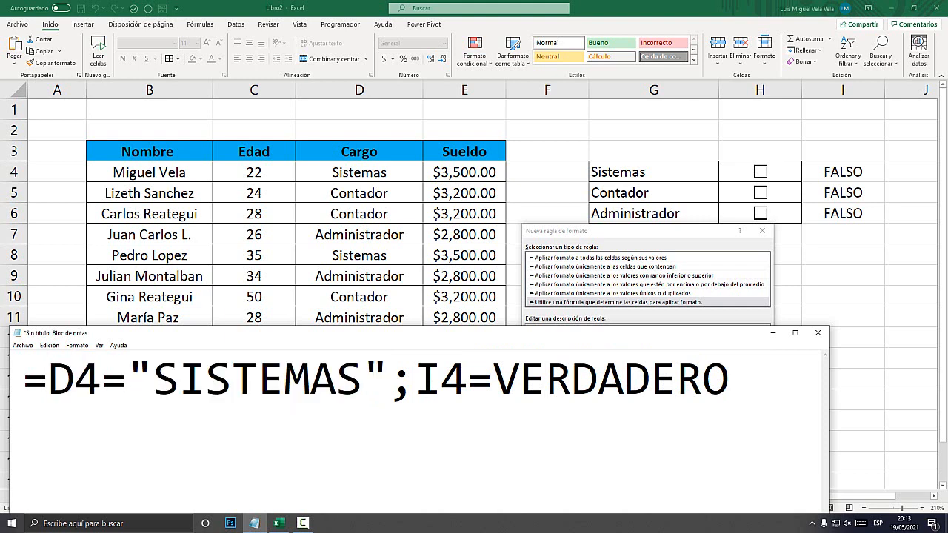
type("y")
key("BackSpace")
type("Y")
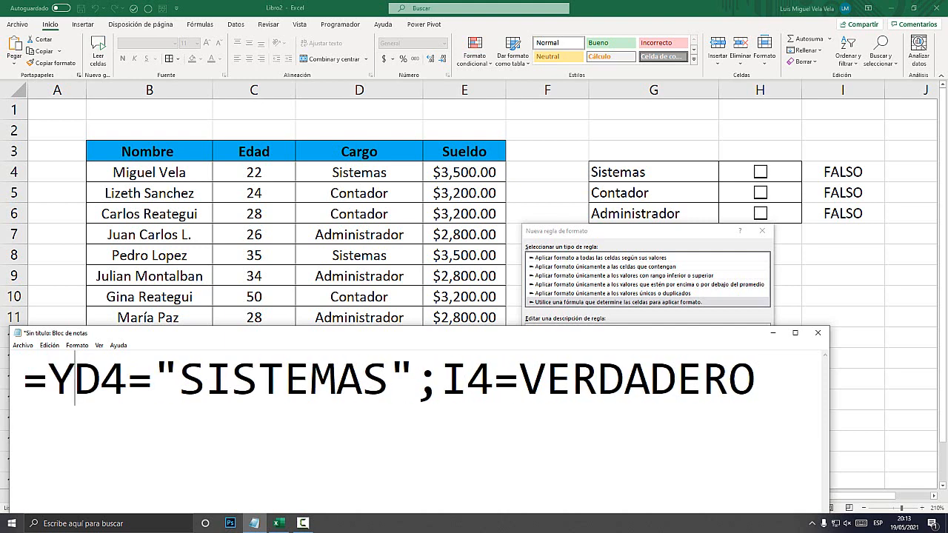
type("(")
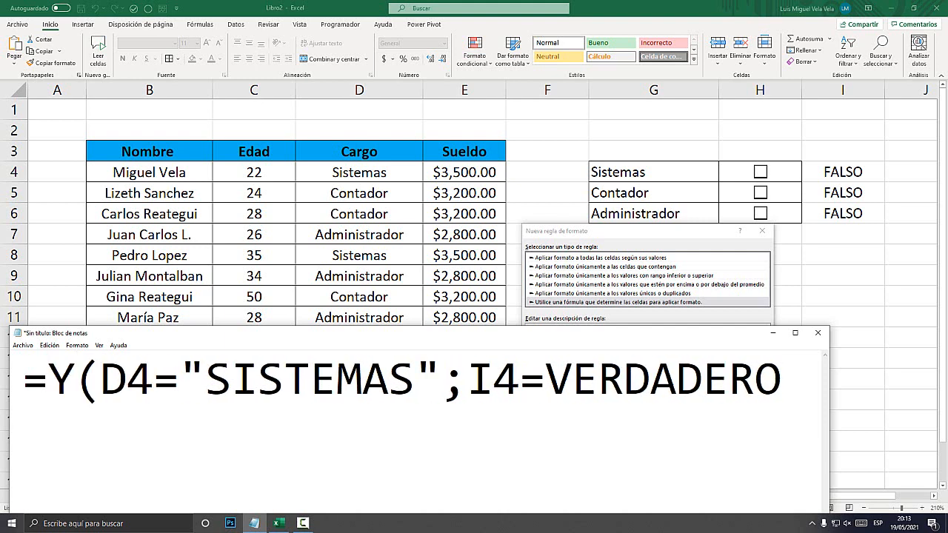
key("End")
type(")")
left_click_drag(101, 379, 441, 380)
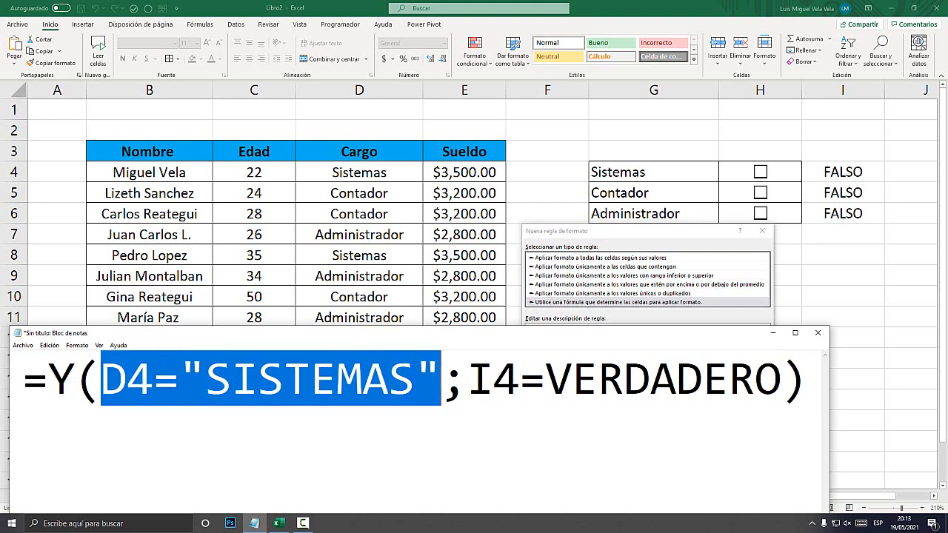
Begin a second line with =O( in the note for comparison with the Y formula, and minimize the note
left_click(808, 379)
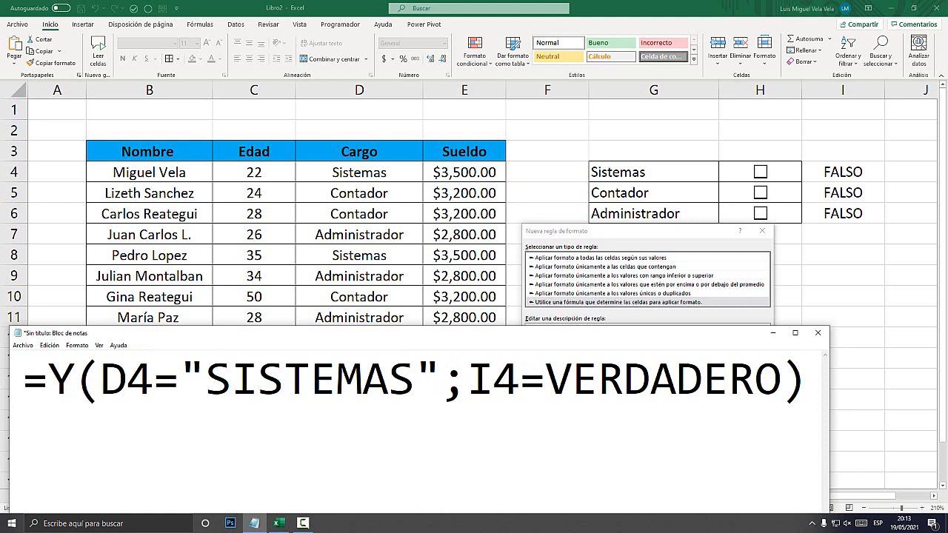
key("Return")
type("=O")
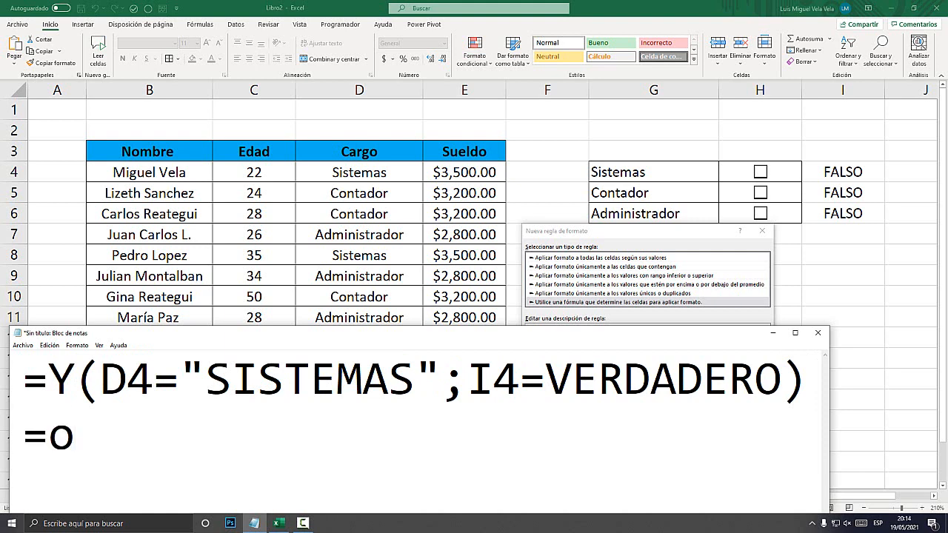
key("BackSpace")
type("O(")
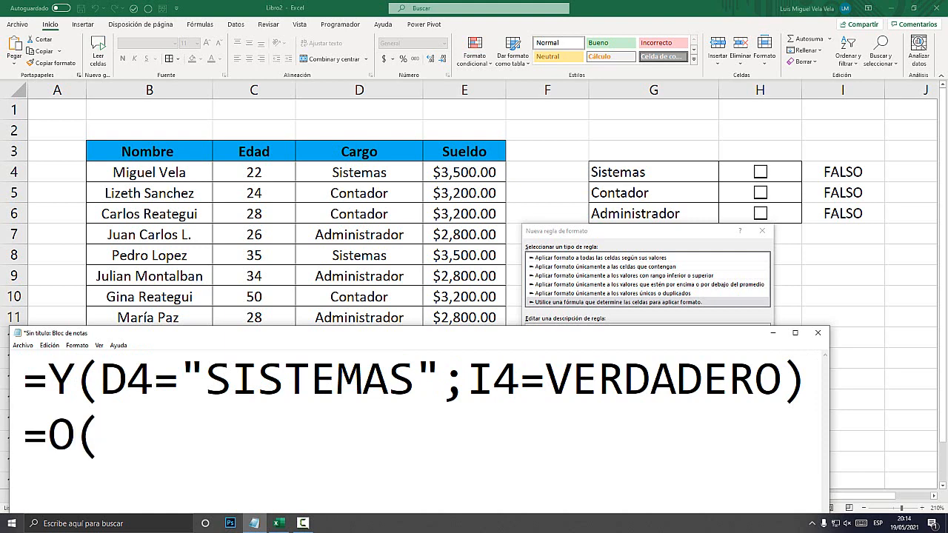
left_click_drag(100, 379, 783, 379)
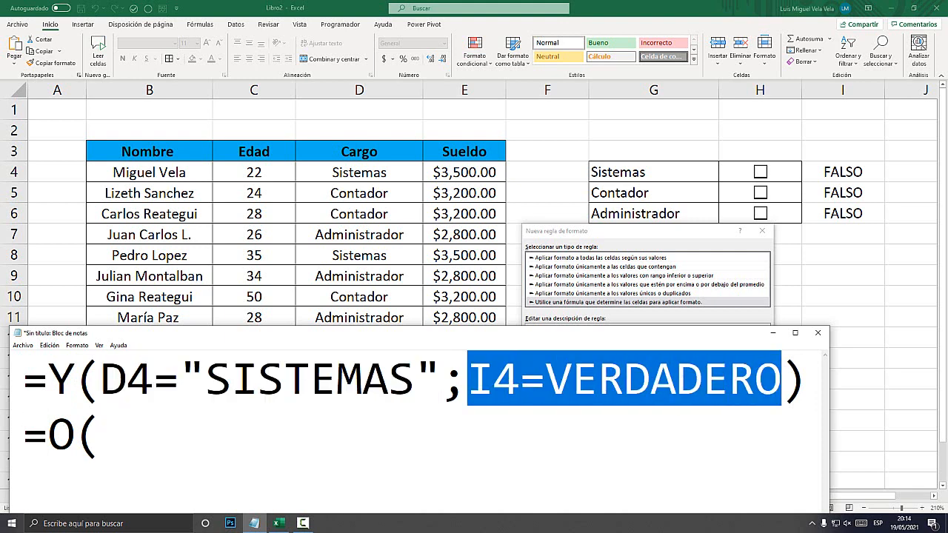
left_click_drag(47, 380, 808, 379)
left_click(773, 333)
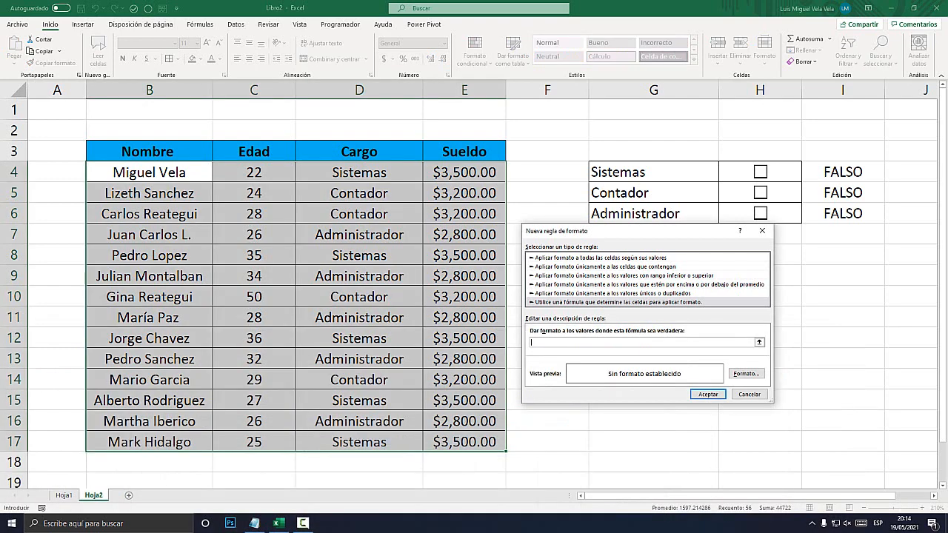
Move the rule dialog over the table and begin its formula with =Y(
left_click_drag(633, 230, 447, 225)
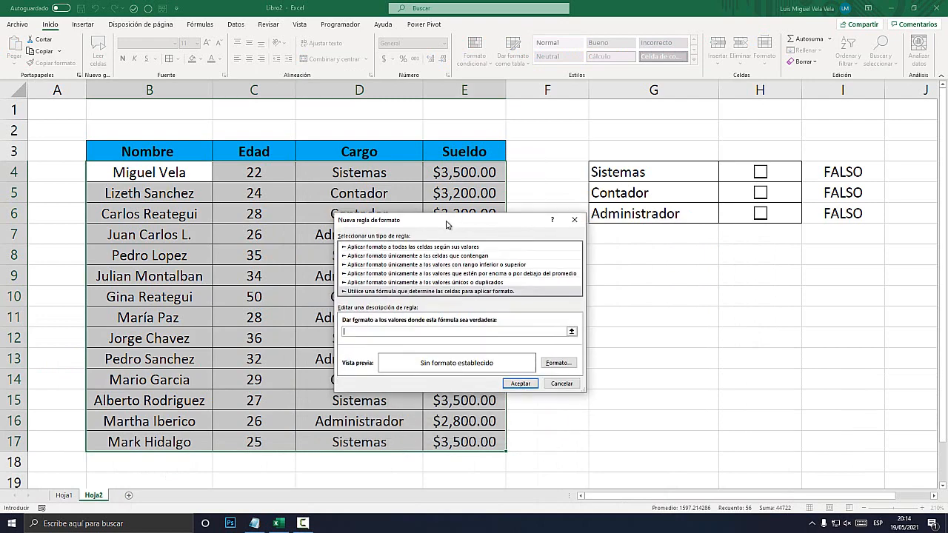
key("super+plus")
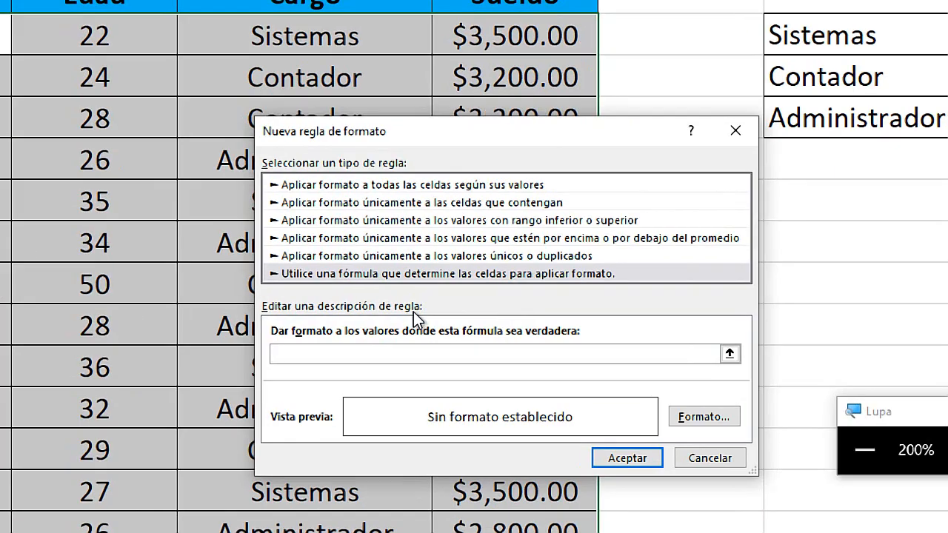
type("=")
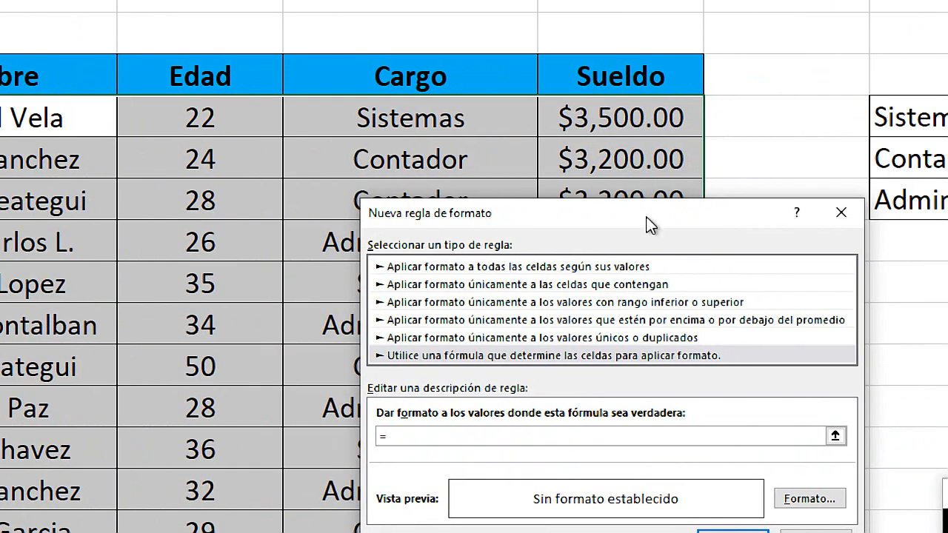
type("y")
key("BackSpace")
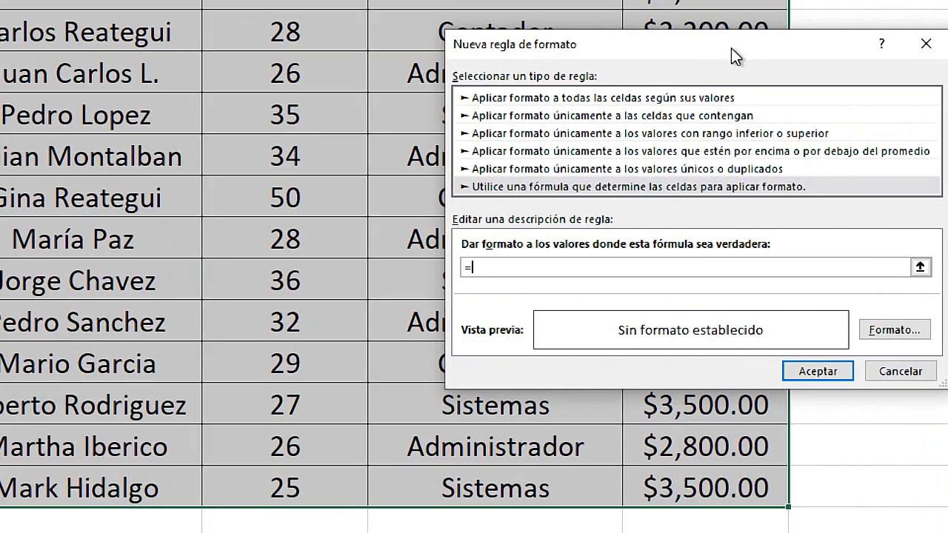
type("Y(")
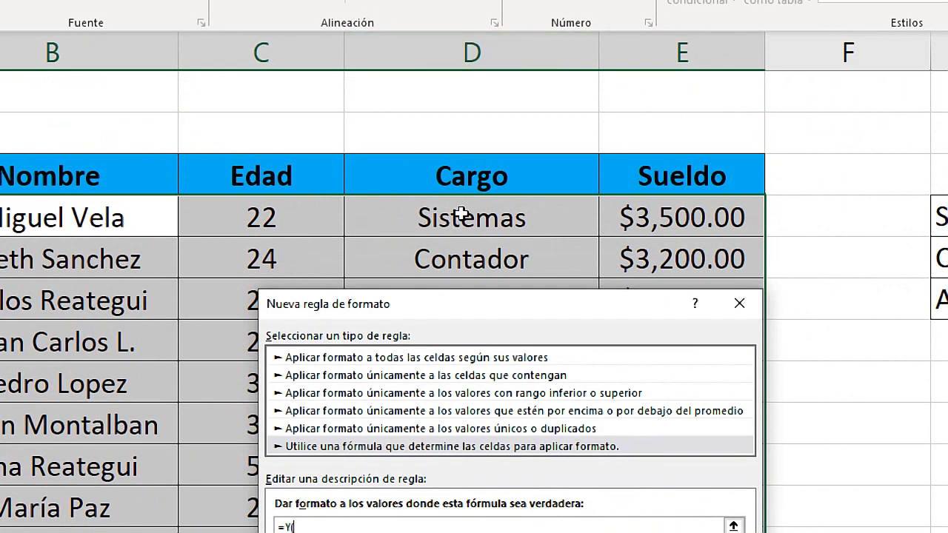
Enter the first condition as $D4=$G$4, keeping only the column of the Cargo reference absolute
left_click(462, 214)
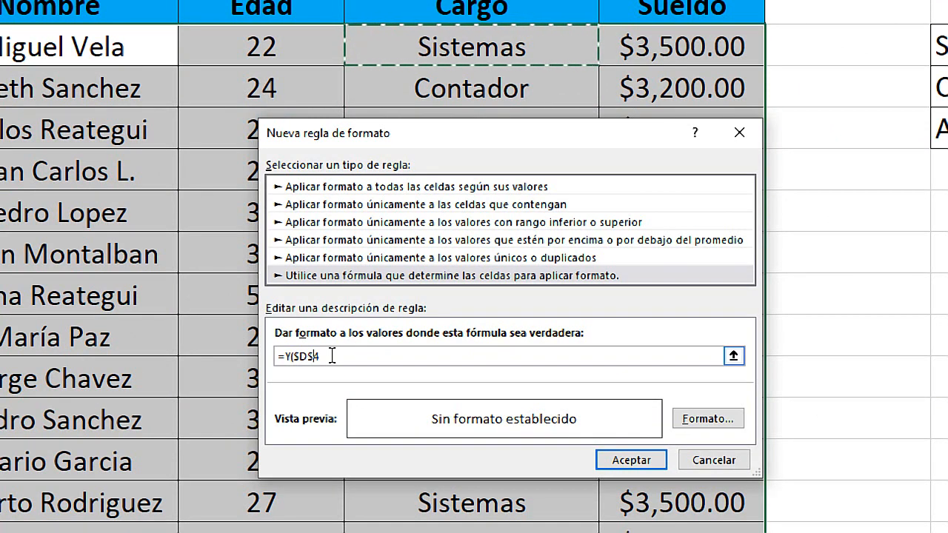
key("BackSpace")
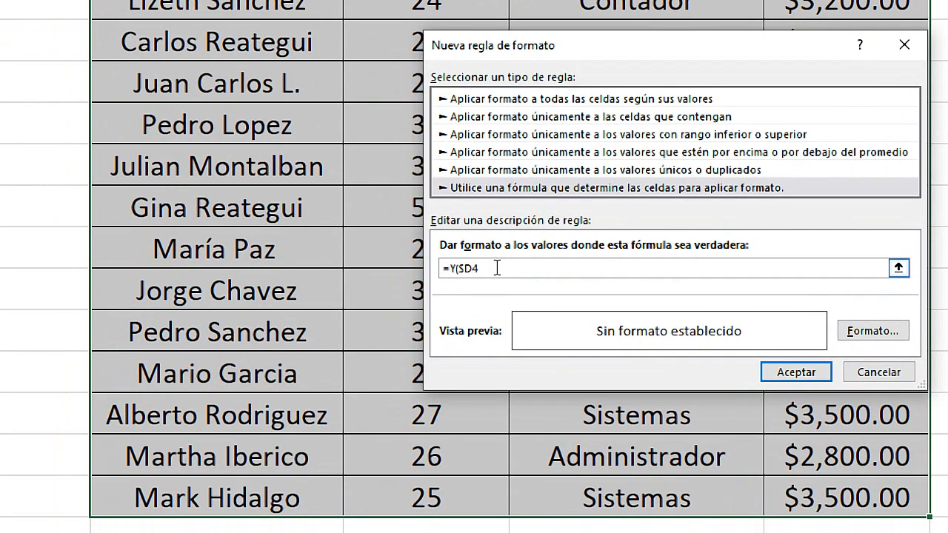
key("Left")
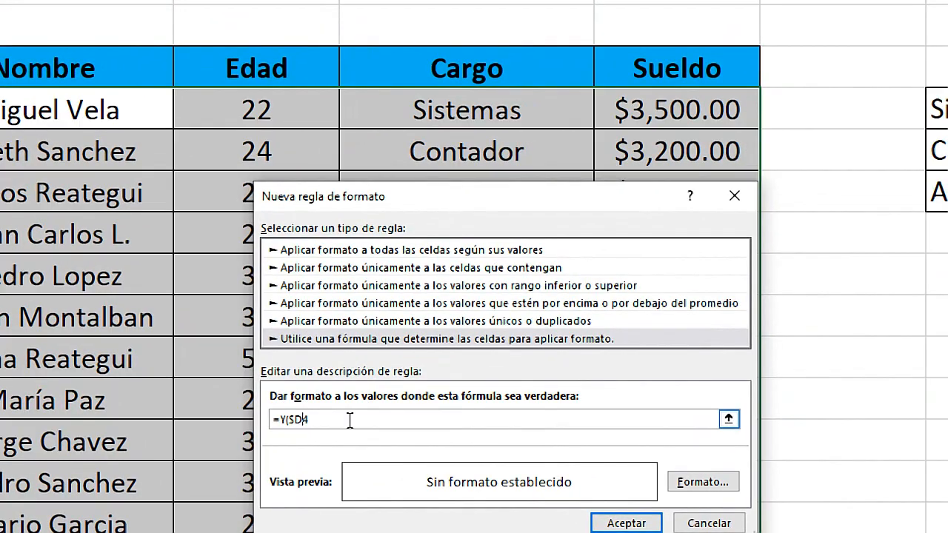
type("=")
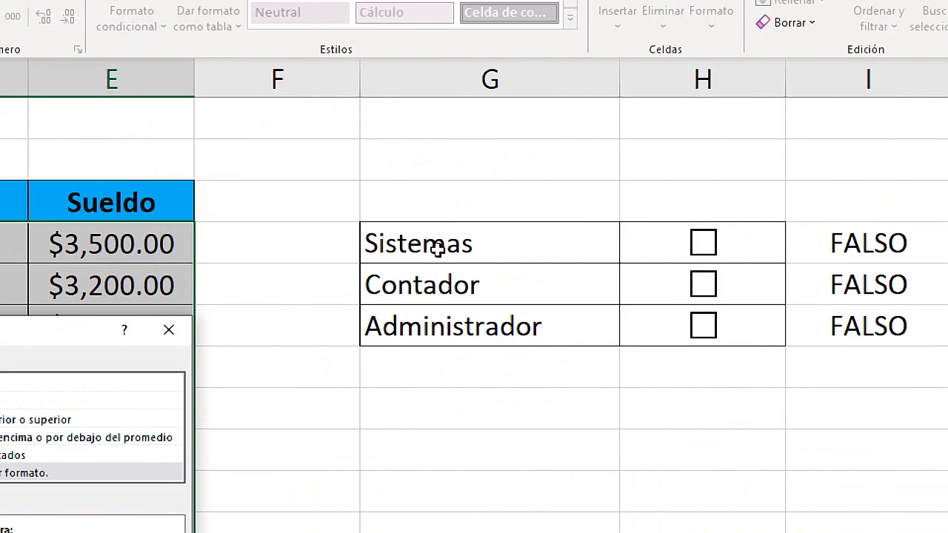
left_click(434, 248)
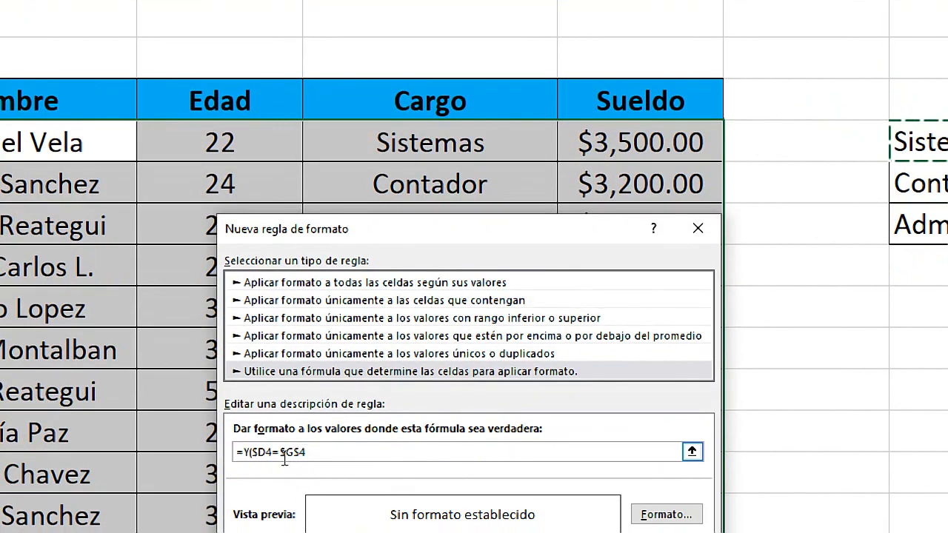
double_click(316, 453)
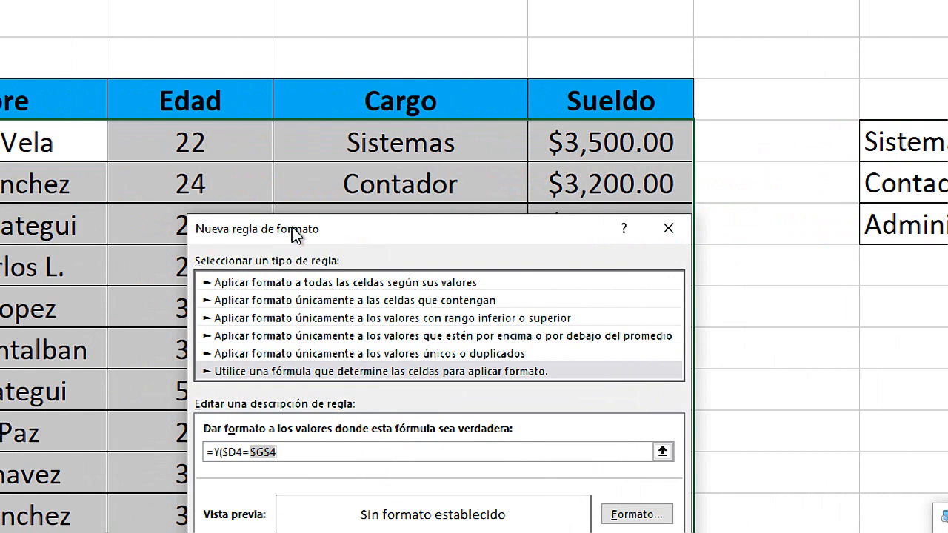
Reposition the rule dialog and add the Sistemas checkbox's linked cell, $I$4, as the second condition after a semicolon
left_click_drag(362, 226, 518, 163)
left_click_drag(452, 167, 548, 195)
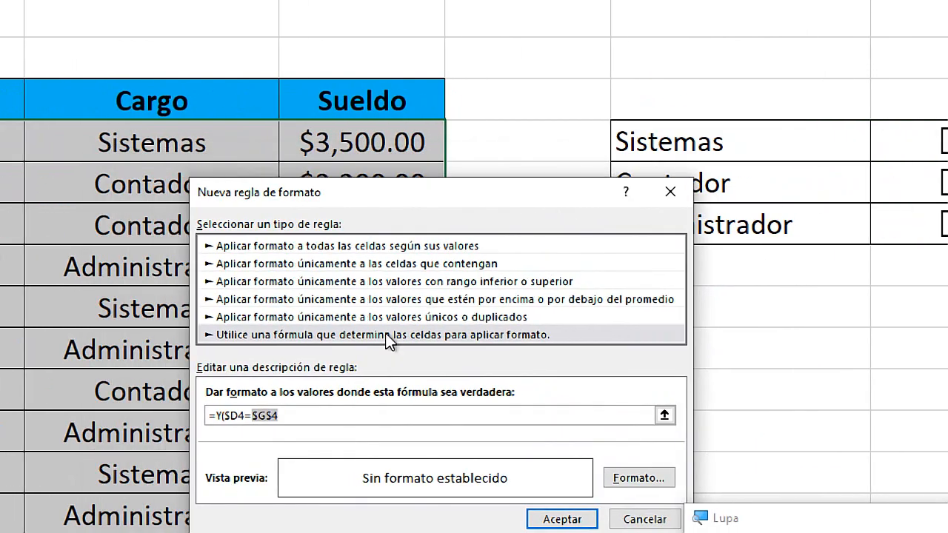
left_click(299, 420)
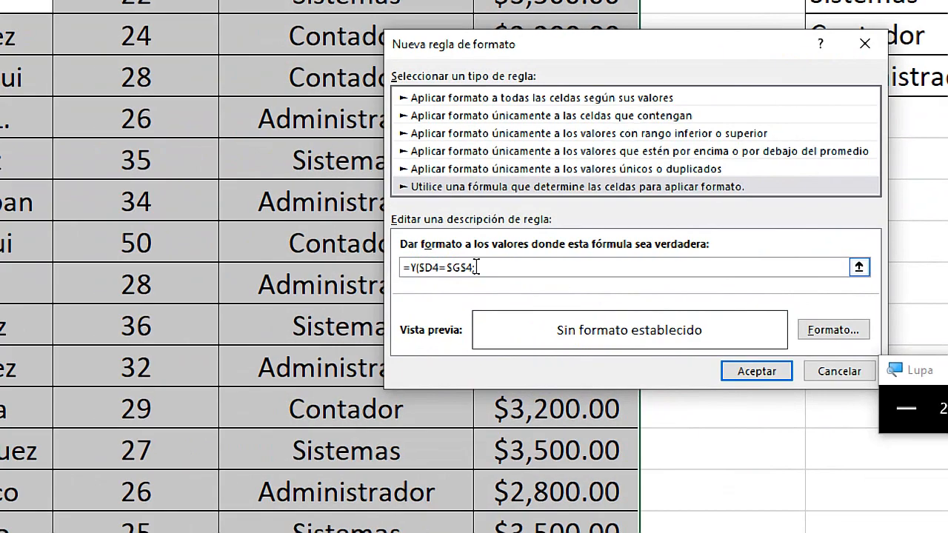
type(";")
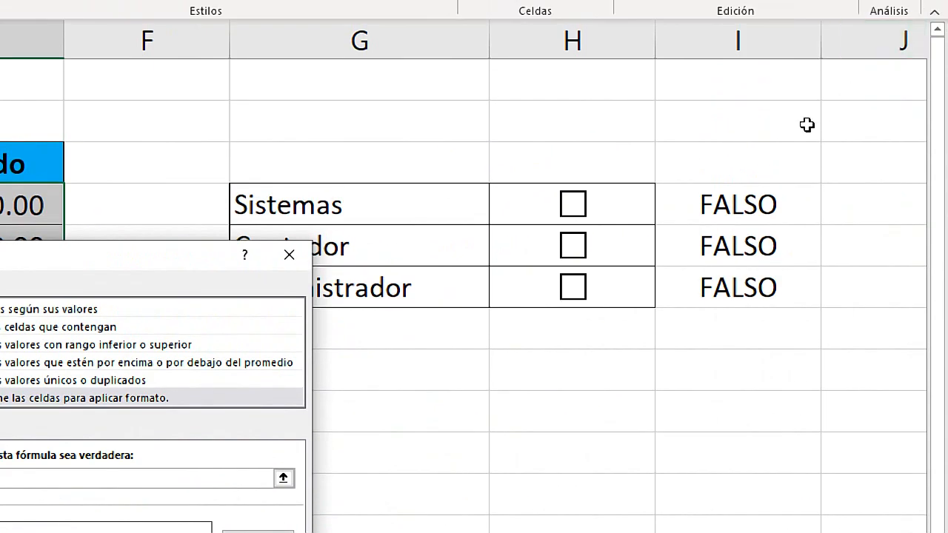
left_click(730, 122)
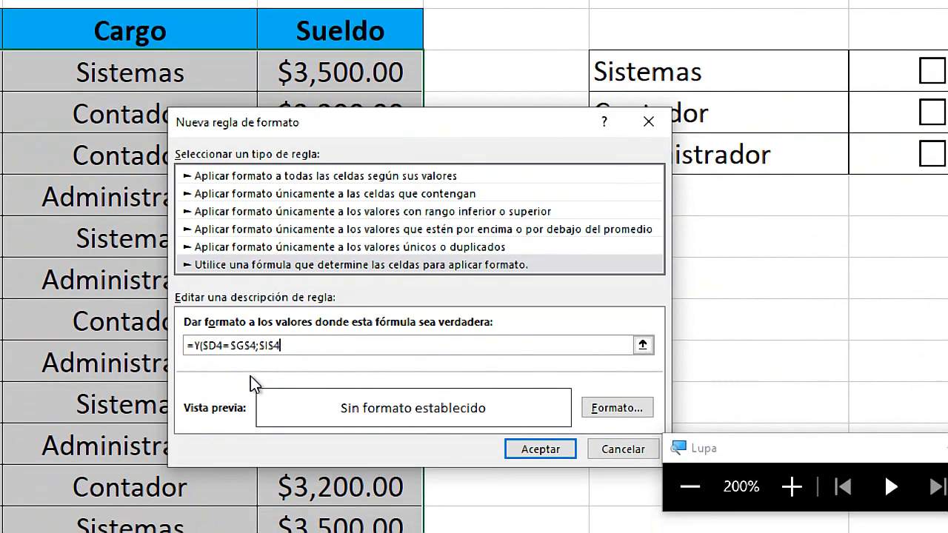
Try appending =VERDADERO to the $I$4 condition, and remove it again
type("=VERDADERO")
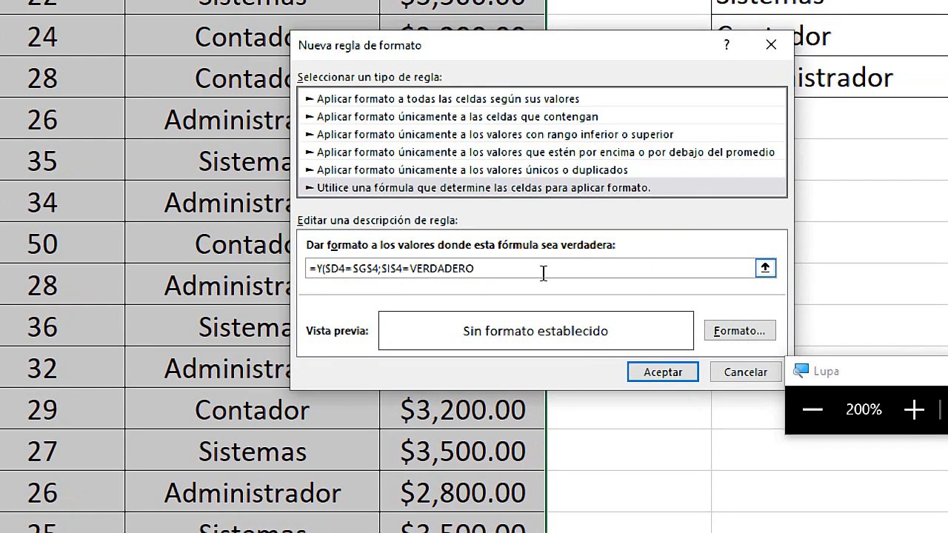
key("BackSpace")
key("BackSpace")
key("BackSpace")
key("BackSpace")
key("BackSpace")
key("BackSpace")
key("BackSpace")
key("BackSpace")
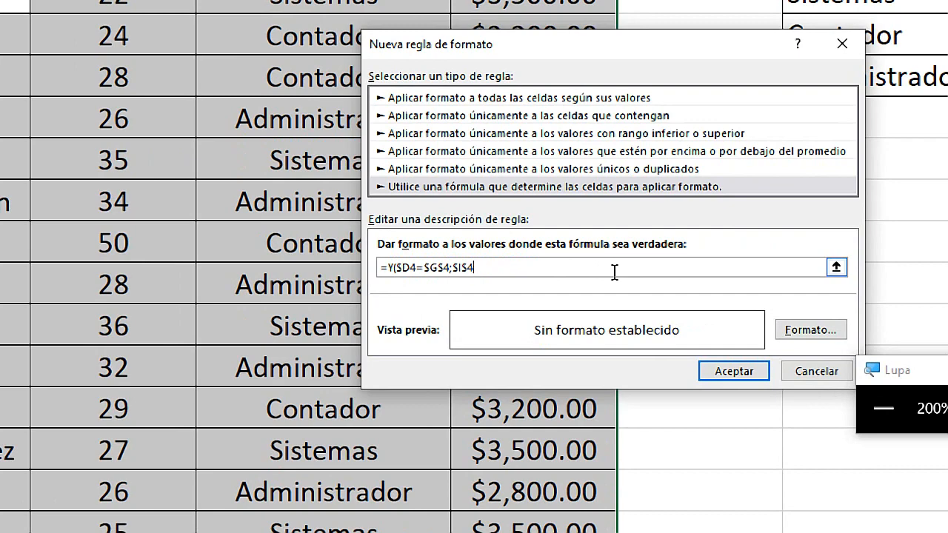
Close the Y function so the rule formula reads =Y($D4=$G$4;$I$4)
left_click_drag(455, 267, 483, 267)
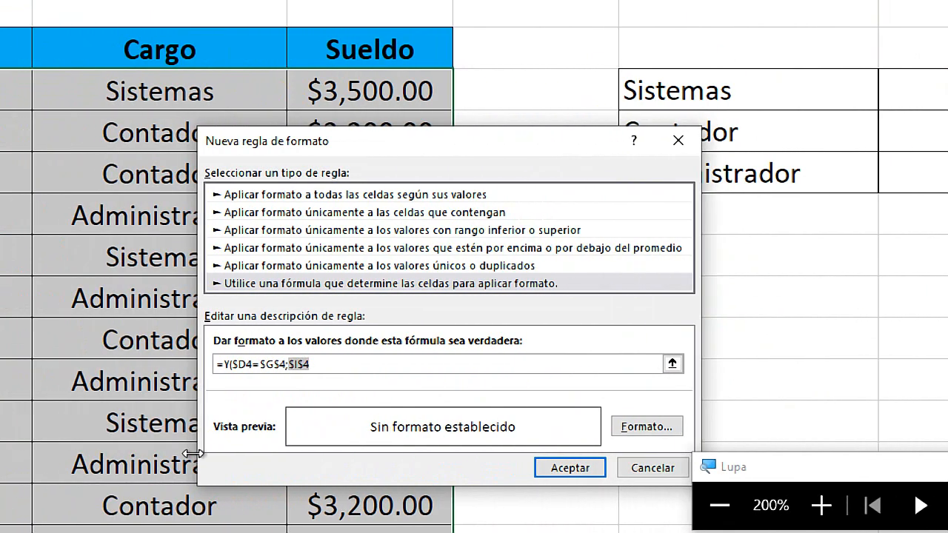
left_click(415, 367)
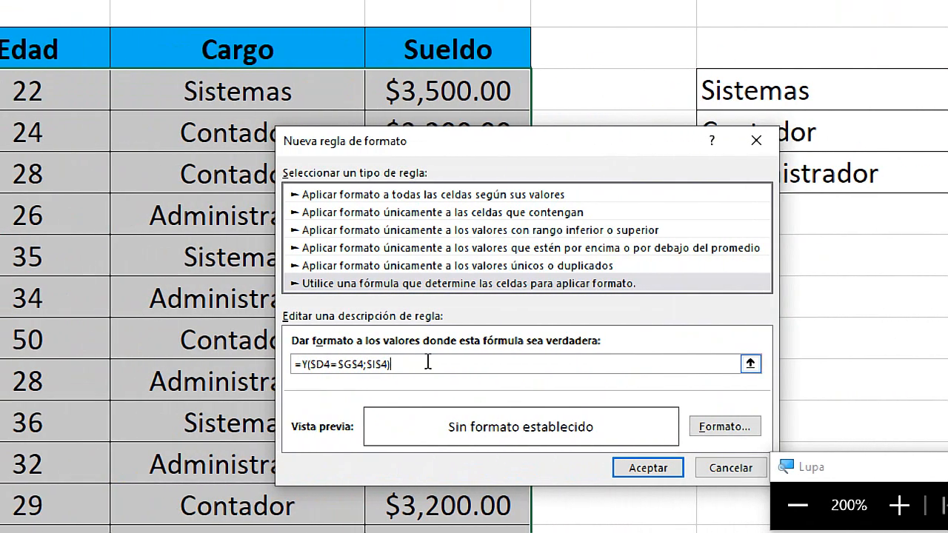
key("super+Escape")
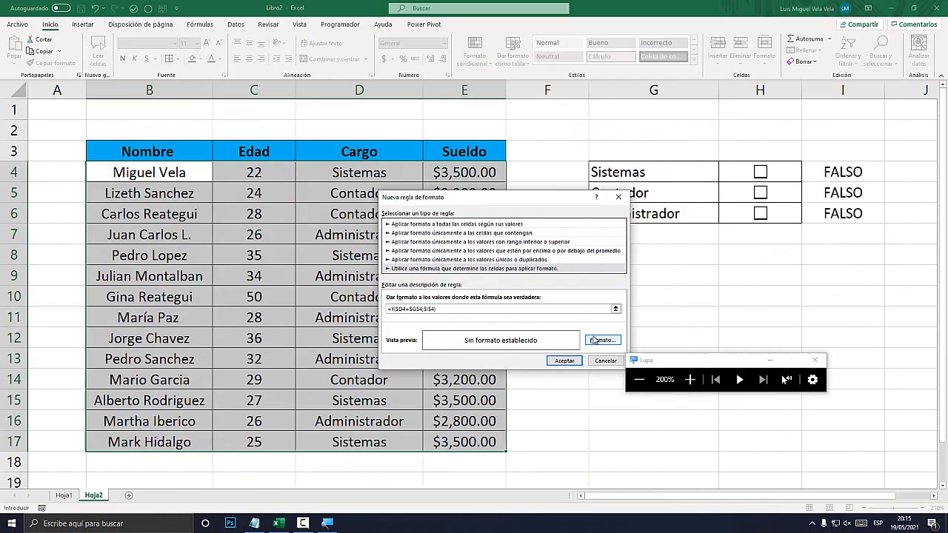
Give the rule a light gold background fill and apply it to the employee table
left_click(594, 340)
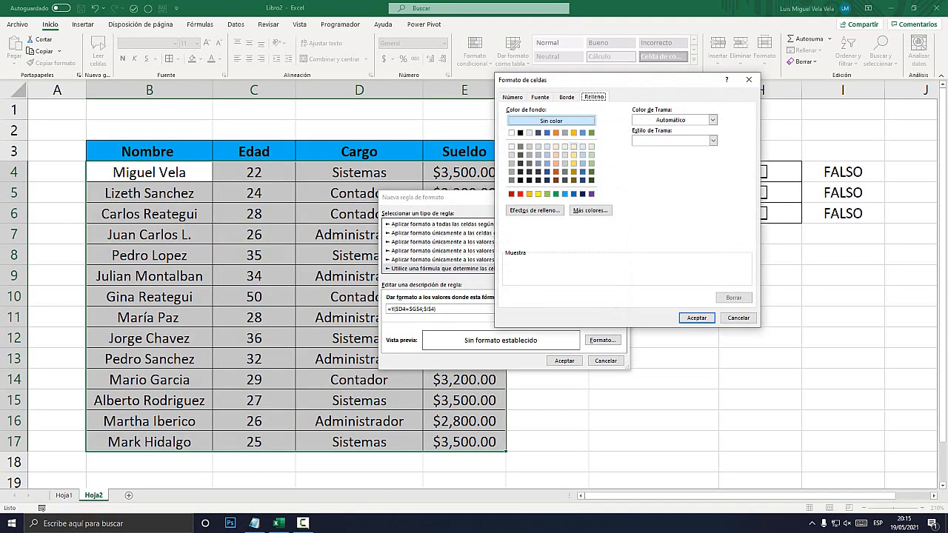
key("super+plus")
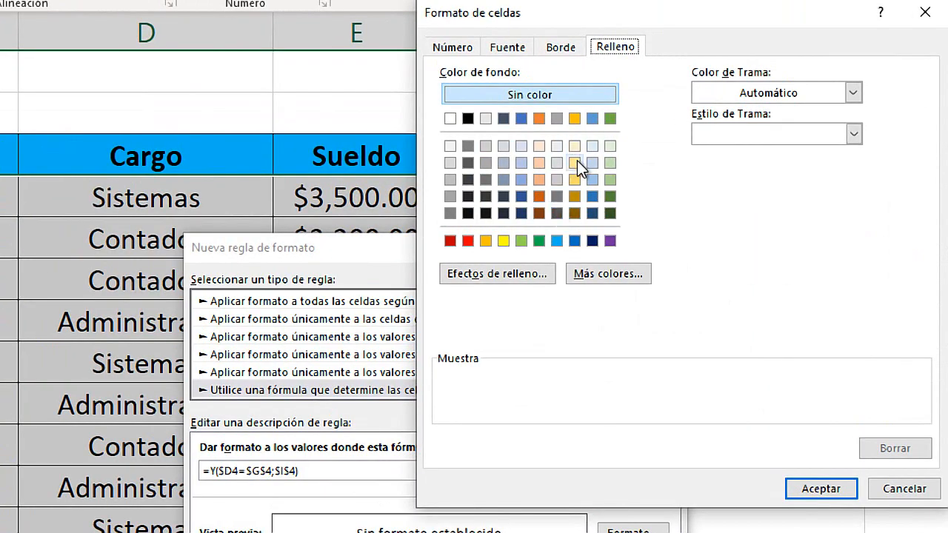
left_click(576, 162)
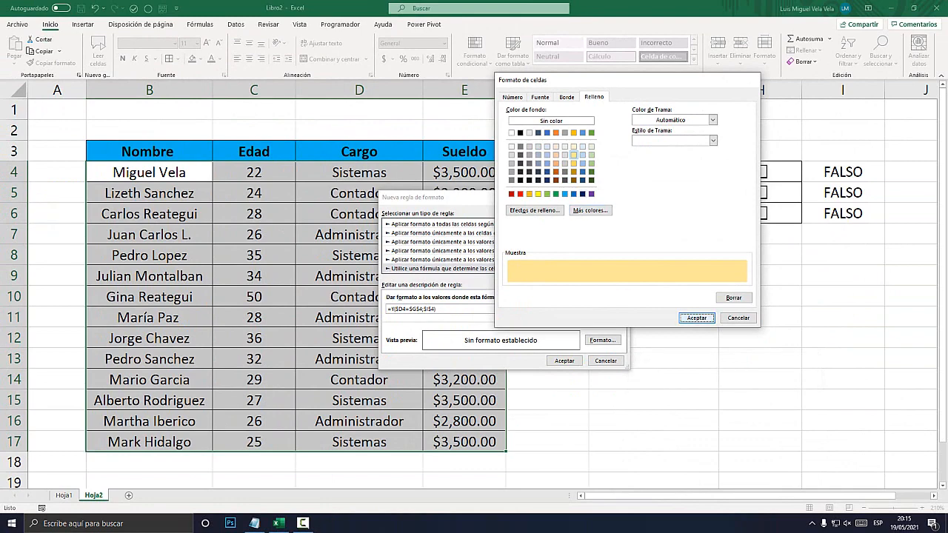
left_click(821, 489)
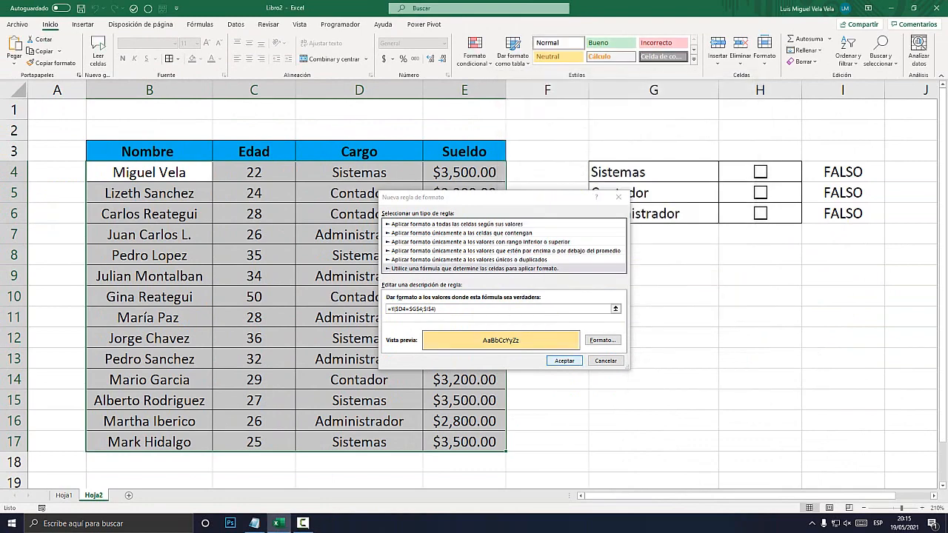
left_click(565, 361)
left_click(654, 297)
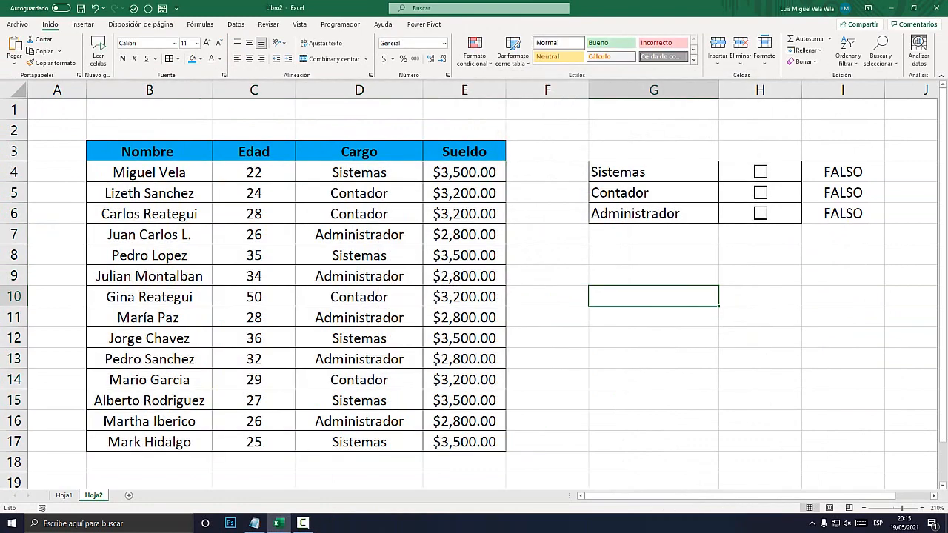
Tick the Sistemas checkbox and check the highlighting across the rows of the Cargo column
left_click(761, 172)
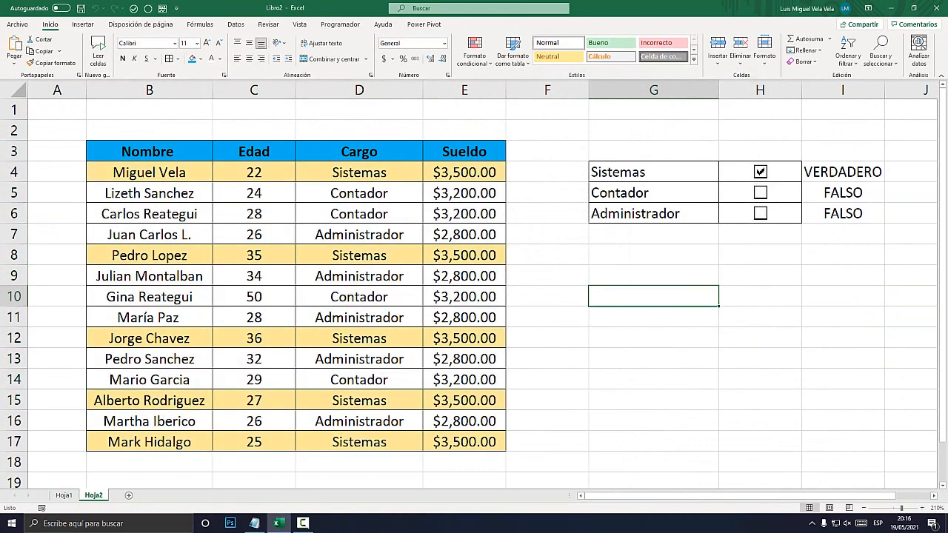
key("super+plus")
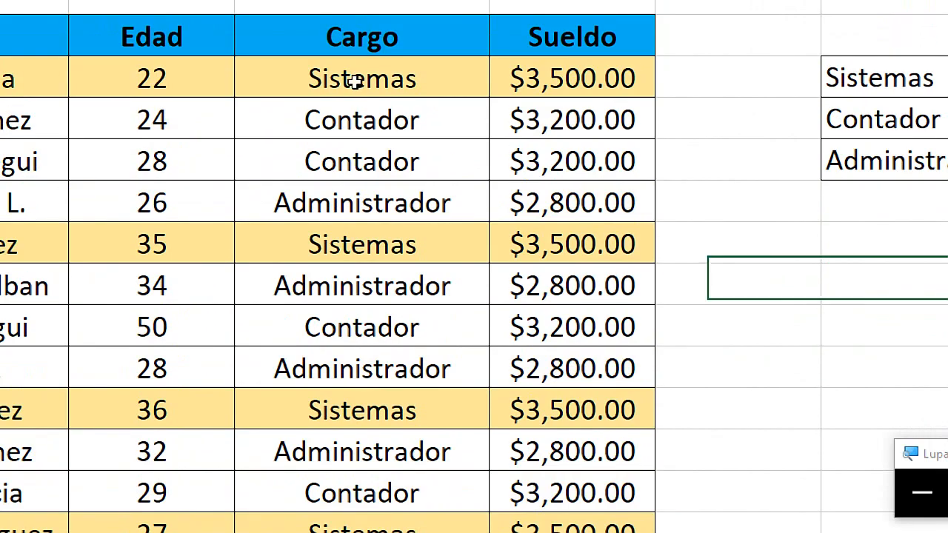
left_click(351, 80)
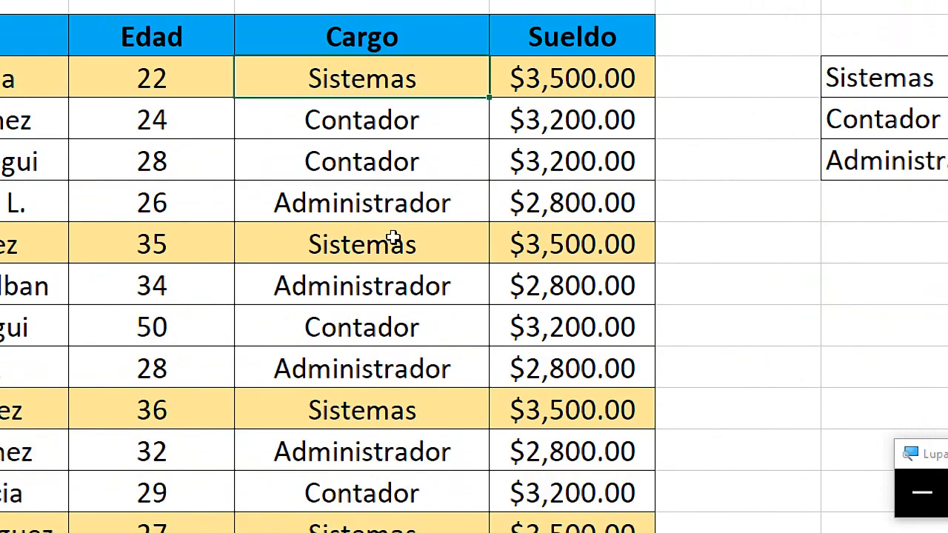
left_click(393, 244)
left_click(382, 372)
left_click(380, 413)
left_click(371, 320)
key("super+Escape")
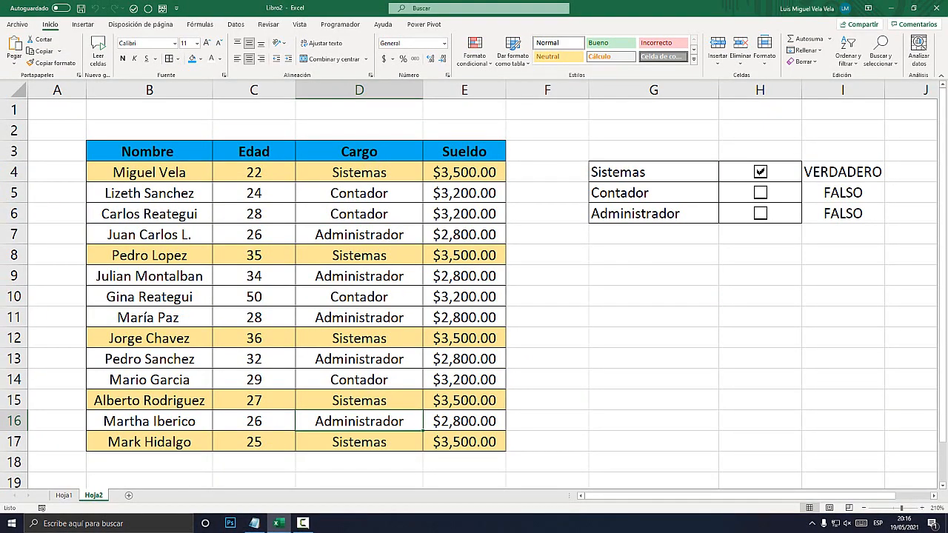
key("super+plus")
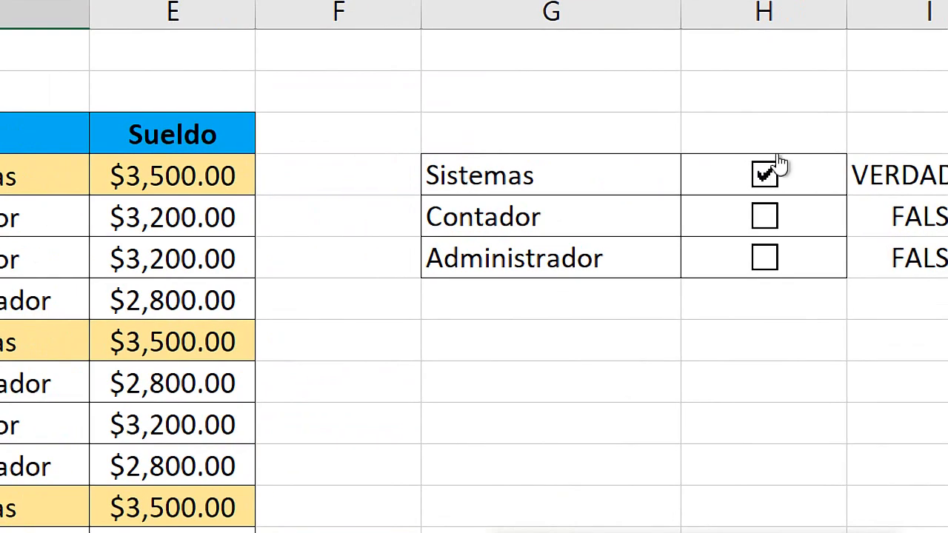
Toggle the Sistemas checkbox to test the row highlighting, leaving it cleared
key("super+Escape")
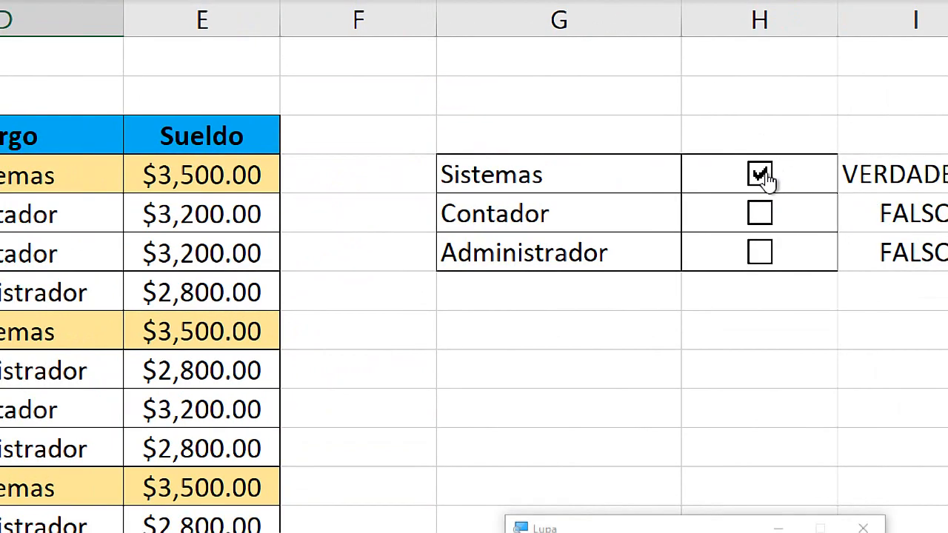
left_click(760, 175)
left_click(760, 173)
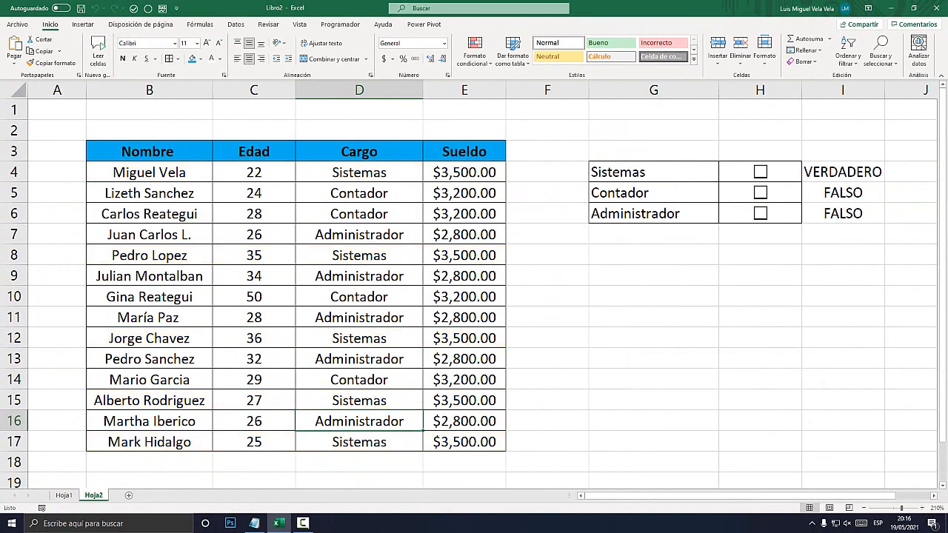
left_click(760, 171)
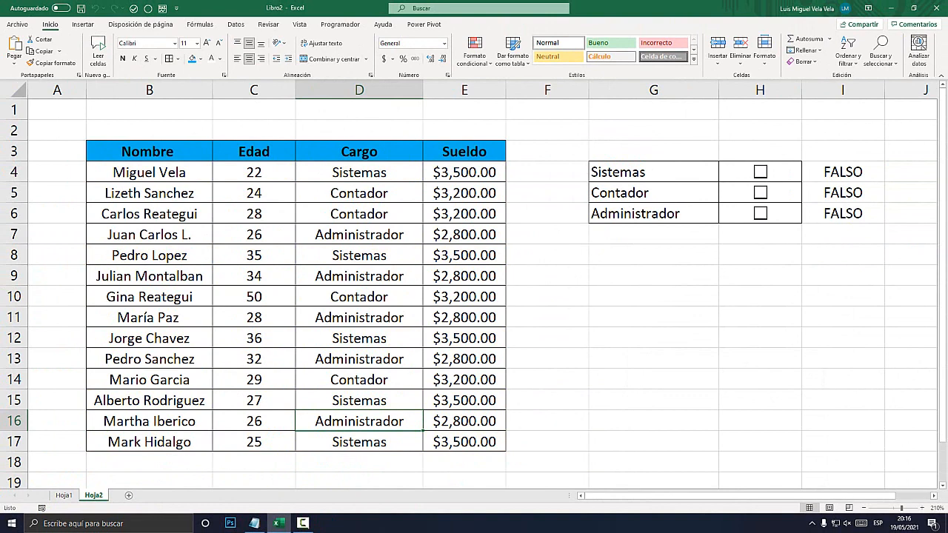
Create a new formula-based conditional formatting rule for the employee data in B4:E17, excluding the header row
left_click(653, 194)
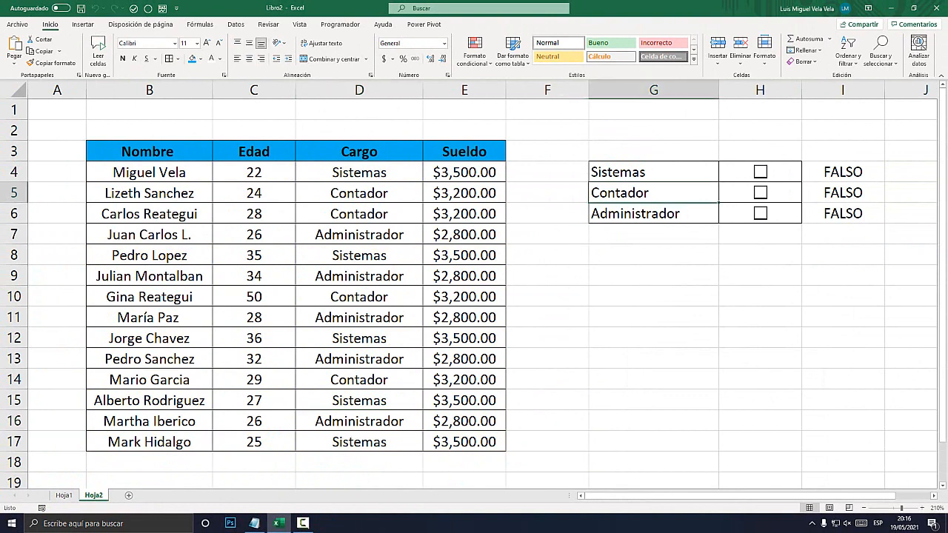
key("super+plus")
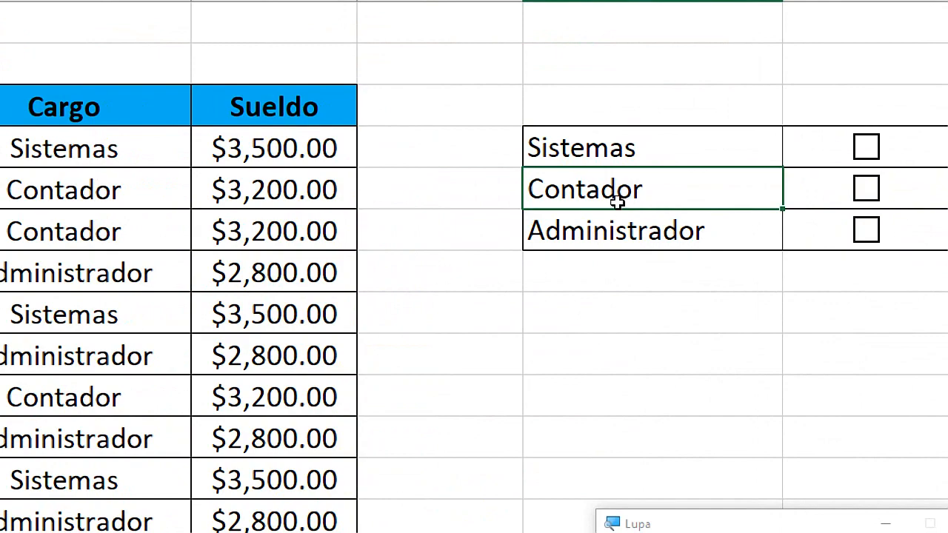
key("super+Escape")
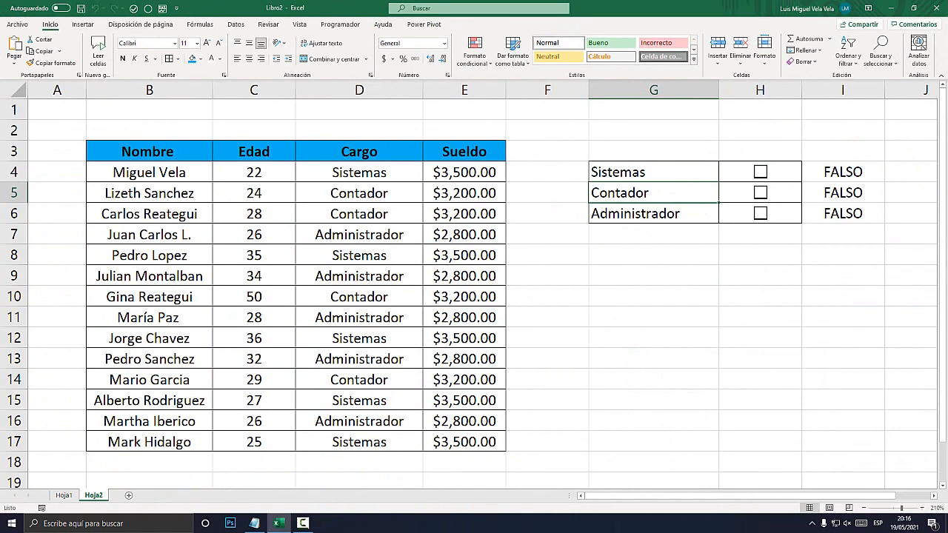
left_click_drag(148, 172, 474, 442)
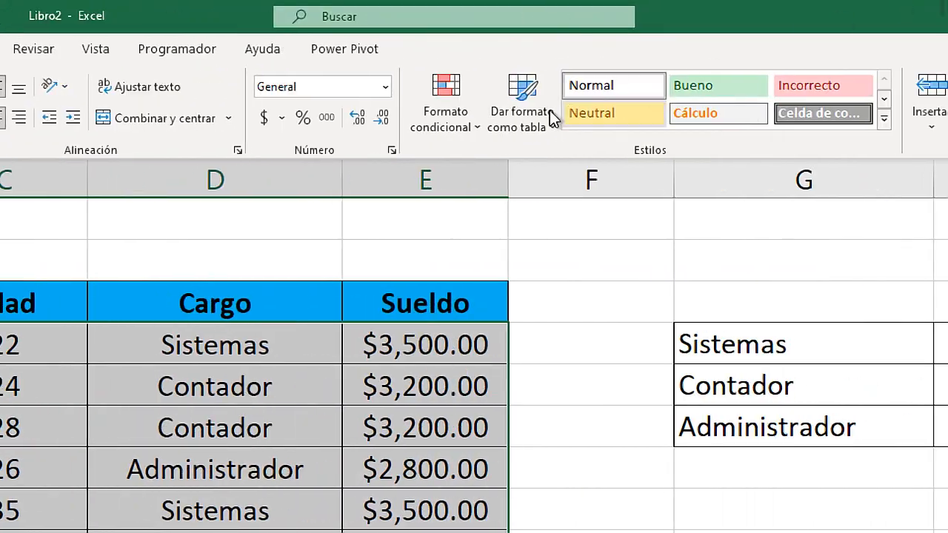
left_click(470, 64)
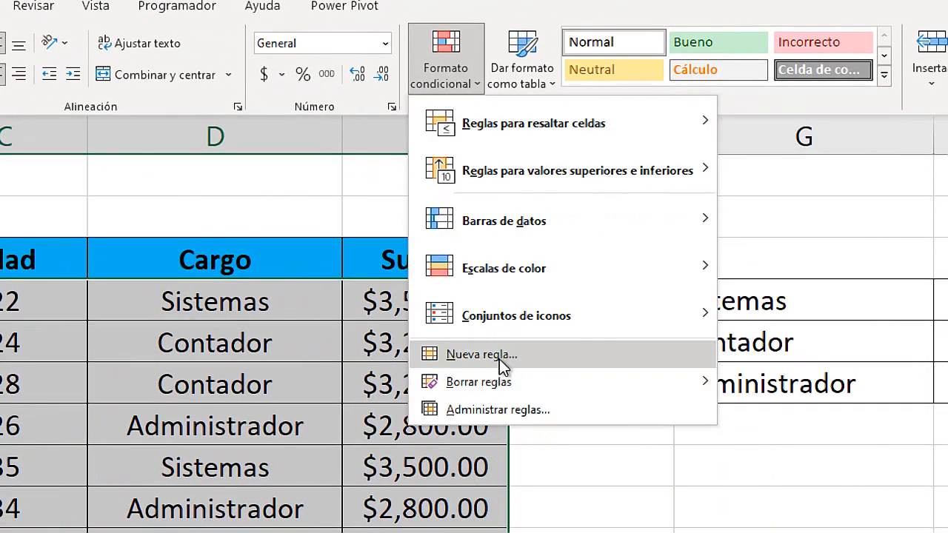
left_click(500, 389)
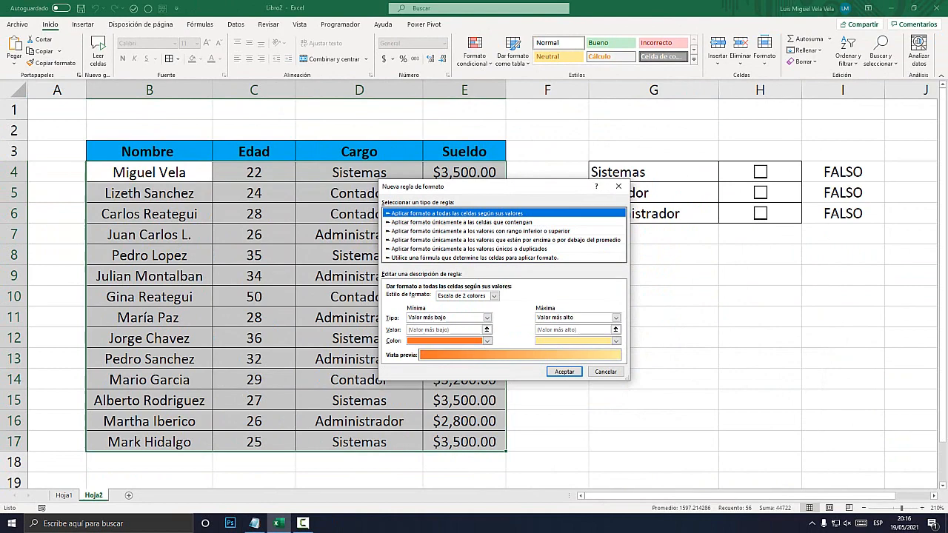
left_click_drag(516, 191, 487, 164)
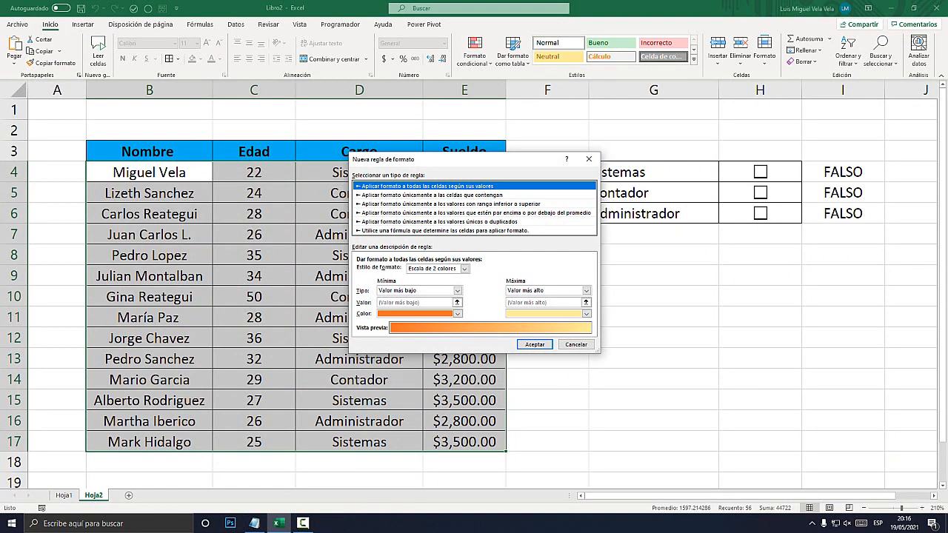
key("super+plus")
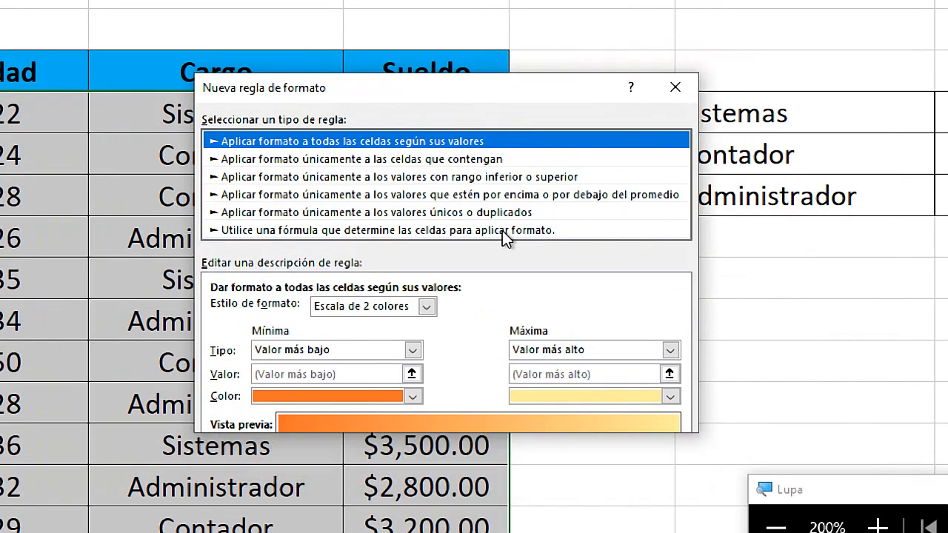
left_click(502, 231)
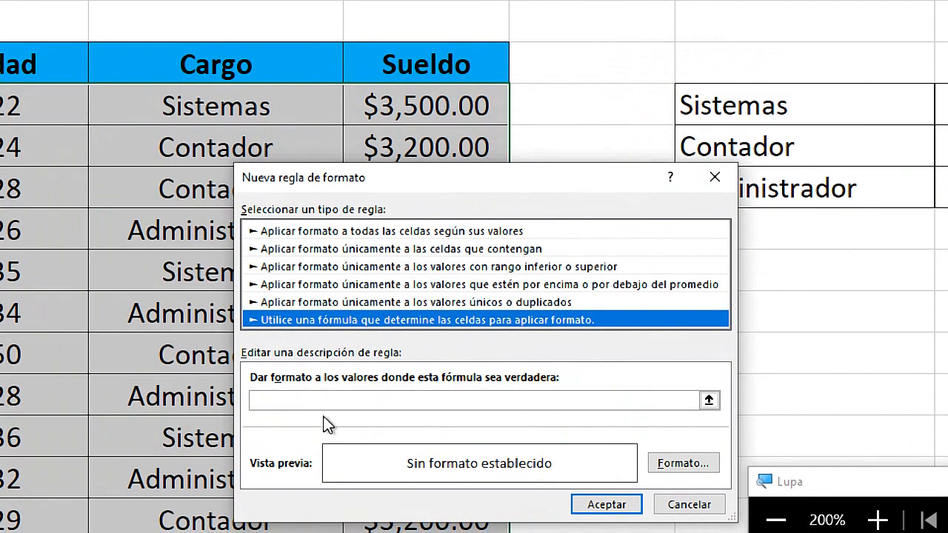
Begin the rule formula with =Y($D4=$G$5 to compare each Cargo value with the Contador cell
left_click(295, 312)
type("=Y(")
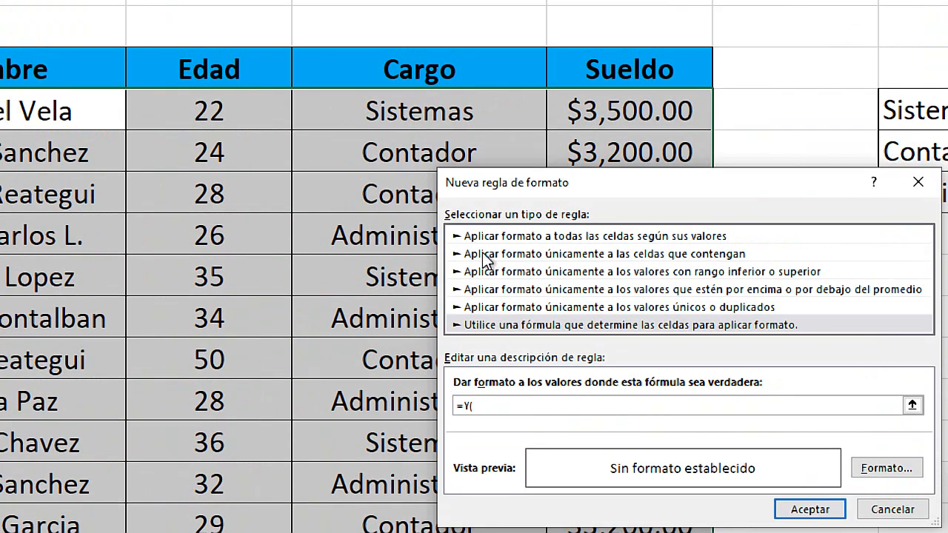
left_click(440, 111)
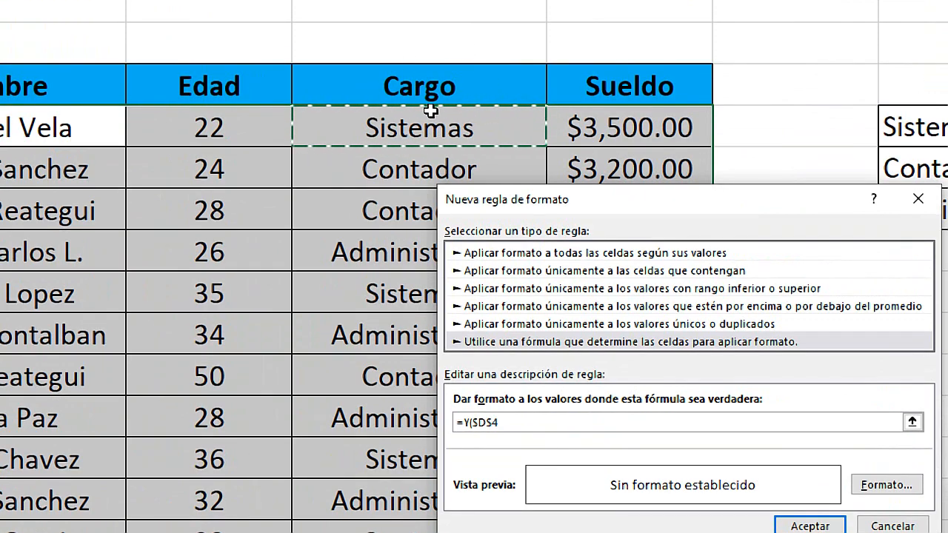
left_click(496, 421)
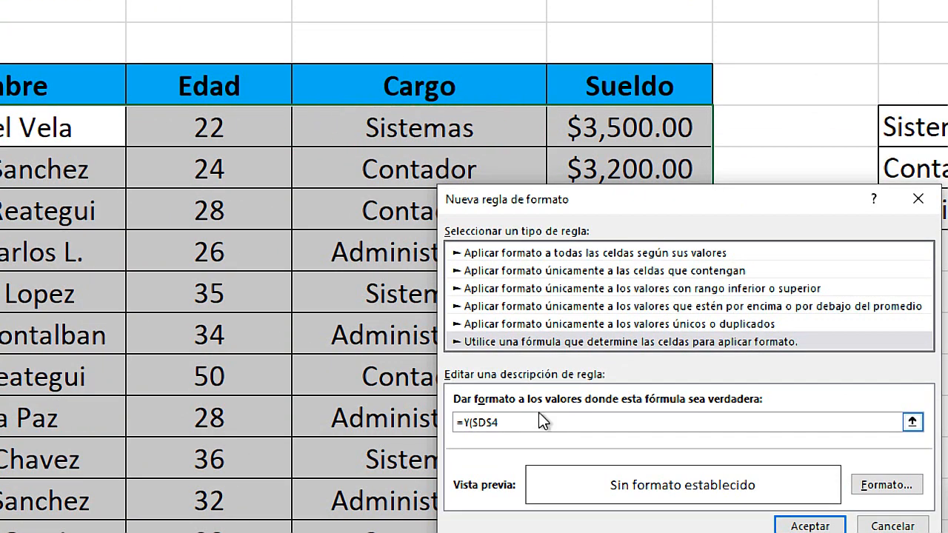
key("BackSpace")
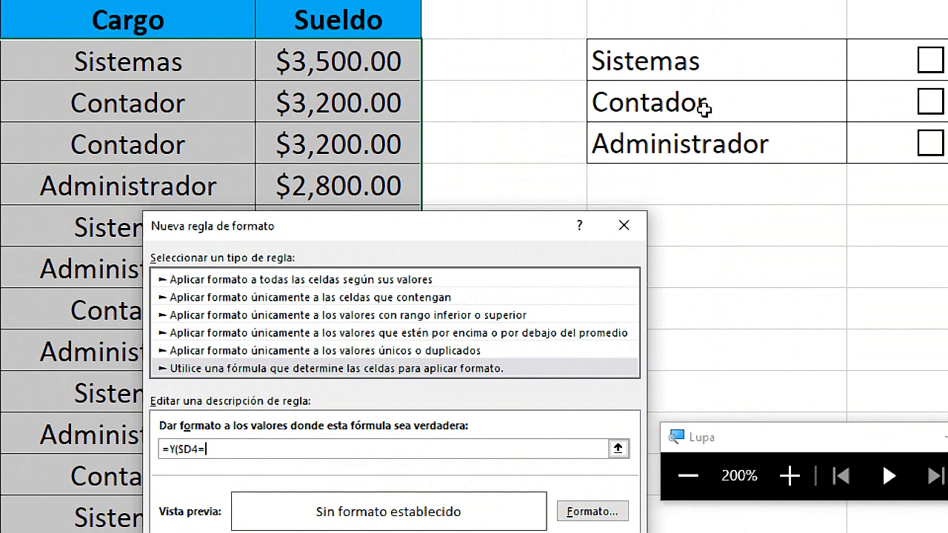
left_click(691, 105)
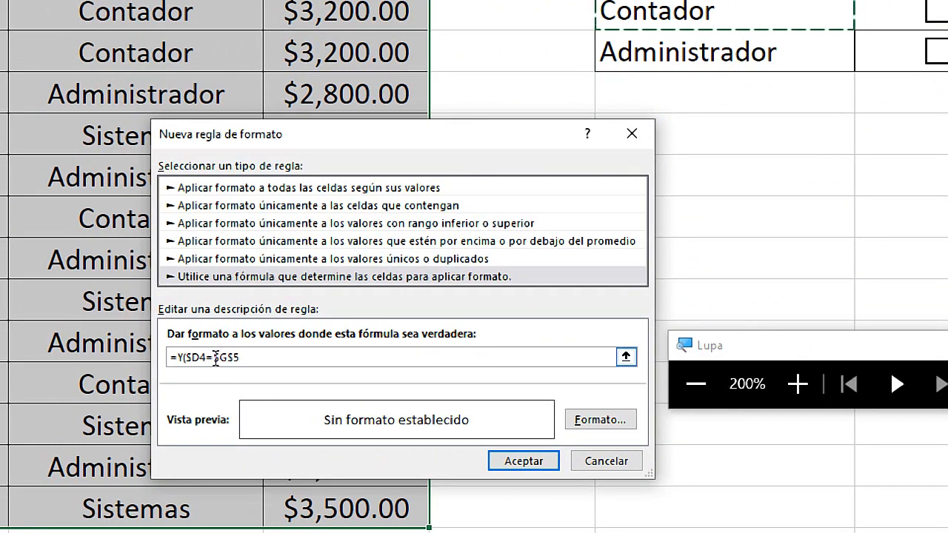
Try the text "CONTADOR" in place of $G$5 in the comparison, and restore the cell reference
left_click_drag(213, 358, 245, 358)
type("\"")
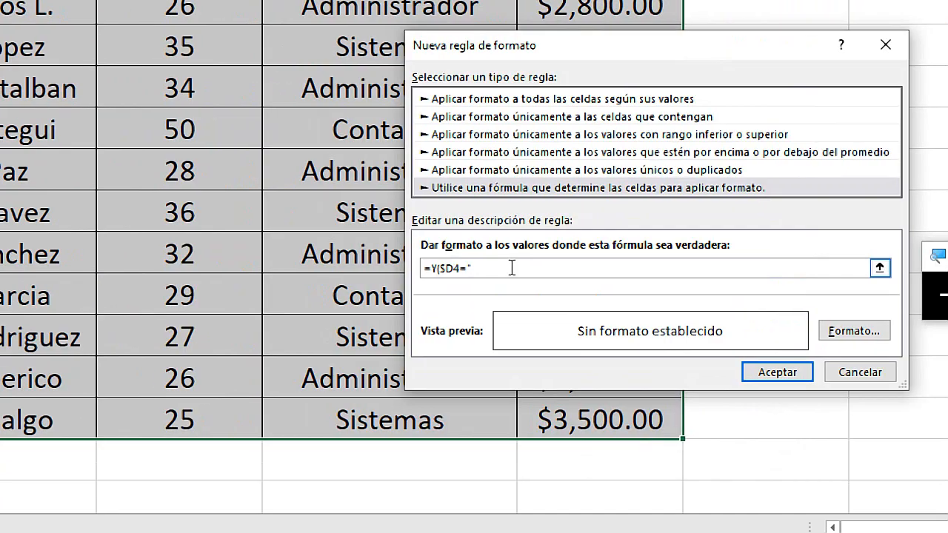
type("CONTADOR")
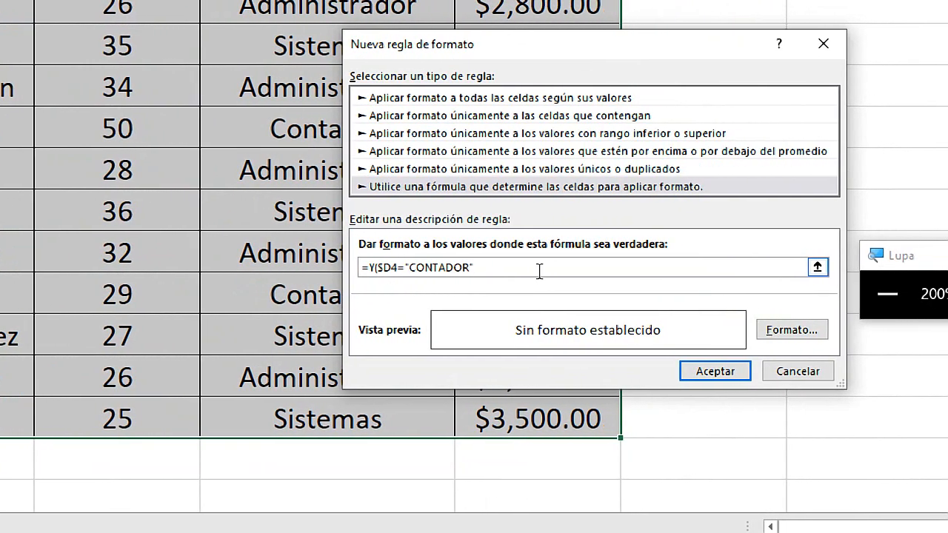
left_click_drag(513, 267, 410, 267)
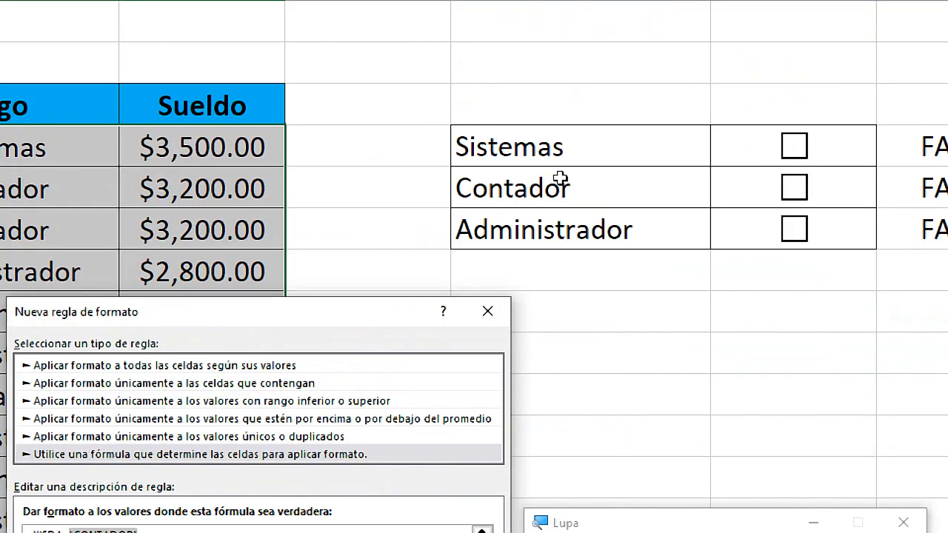
key("BackSpace")
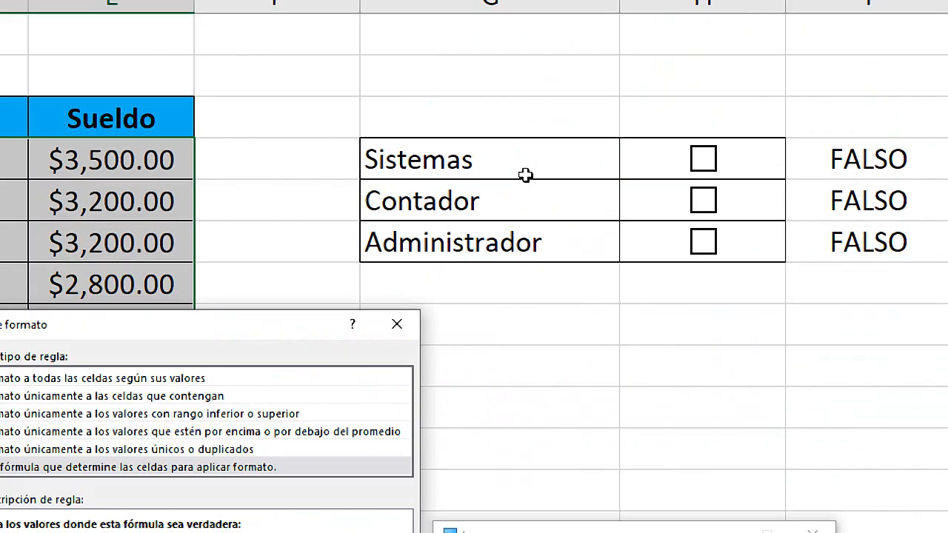
left_click(889, 77)
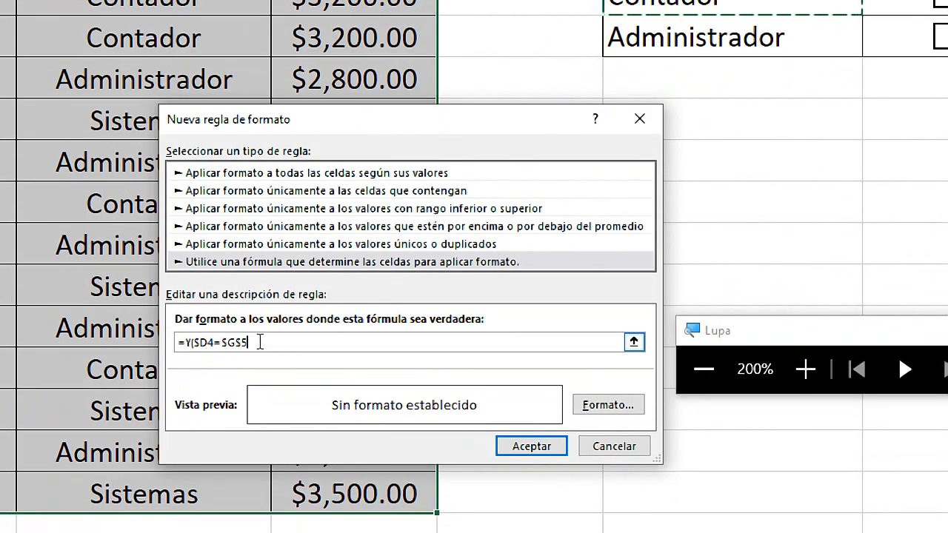
Add the Contador checkbox's linked cell $I$5 as the second condition of the Y function
type(";")
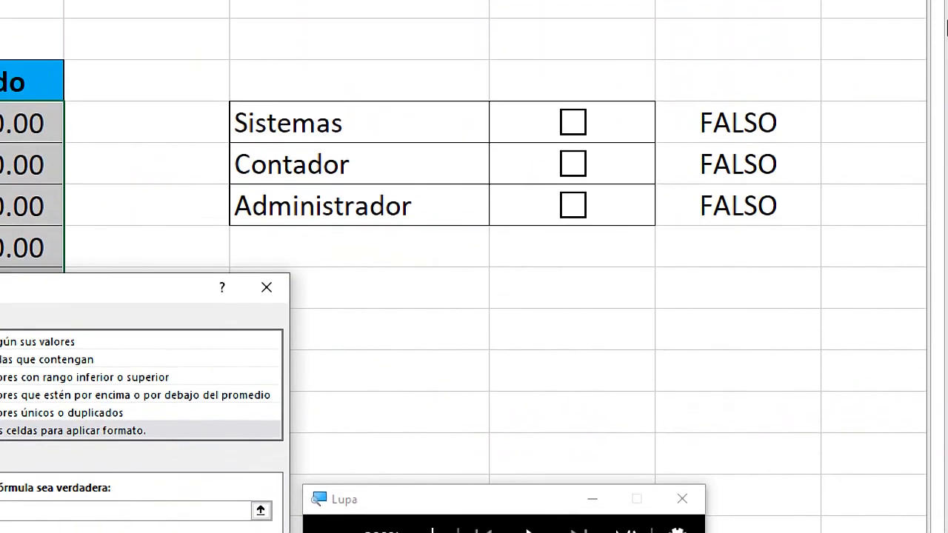
left_click(750, 182)
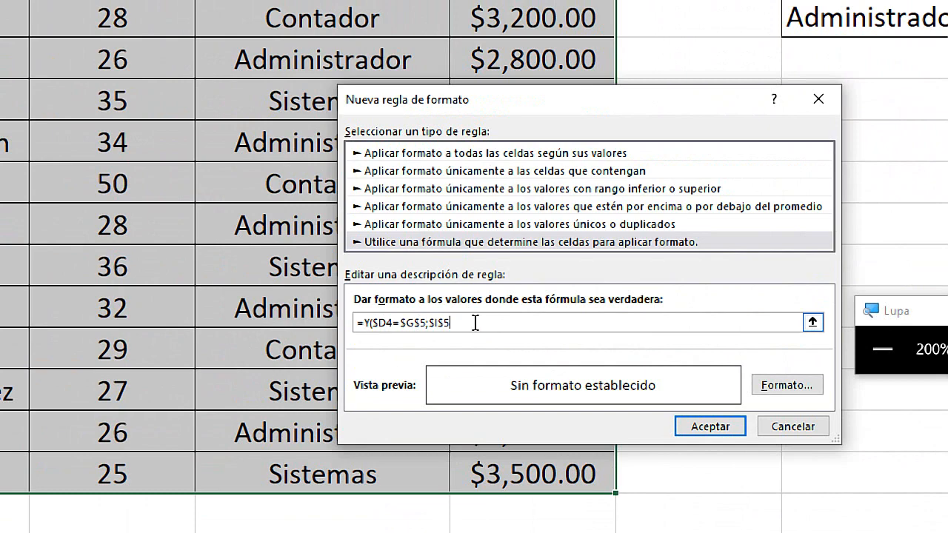
Try appending =VERDADERO to the $I$5 condition, and remove it again
type("=VERDADERO")
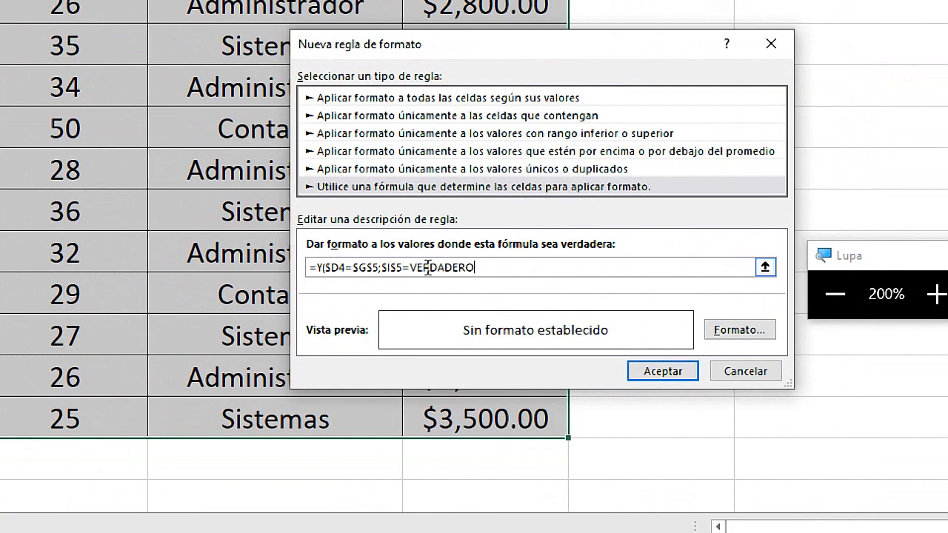
key("BackSpace")
key("BackSpace")
key("BackSpace")
key("BackSpace")
key("BackSpace")
key("BackSpace")
key("BackSpace")
key("BackSpace")
key("BackSpace")
key("BackSpace")
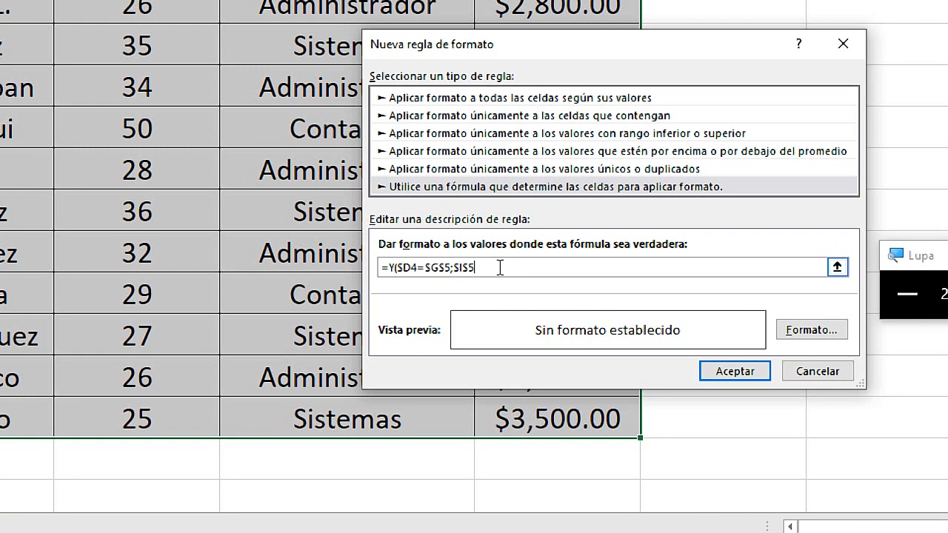
Close the formula as =Y($D4=$G$5;$I$5) and apply the rule with a light orange background fill
type(")")
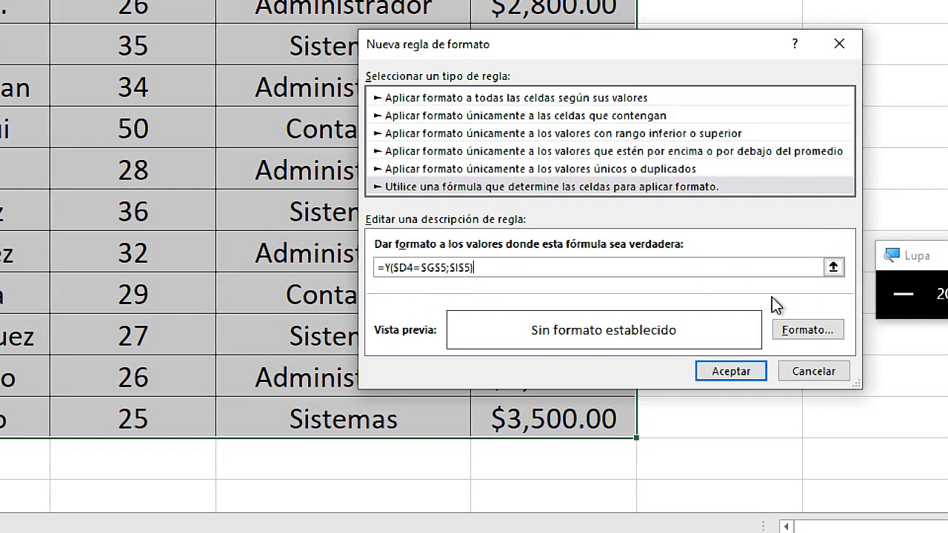
left_click(802, 330)
key("super+Escape")
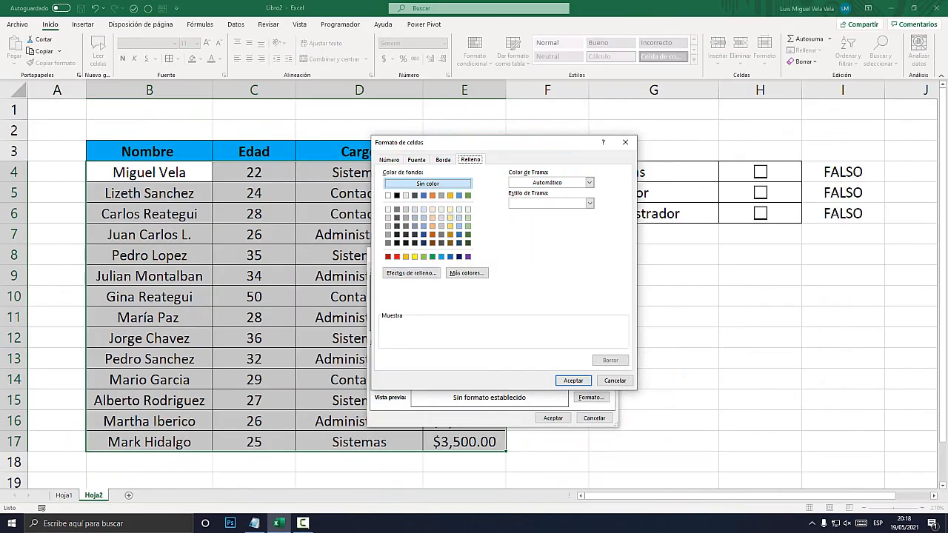
left_click(433, 217)
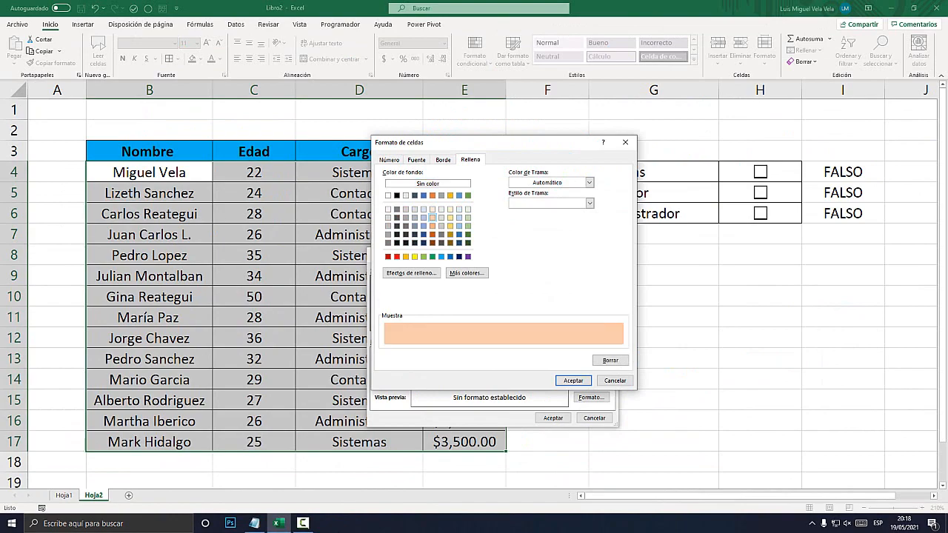
key("super+plus")
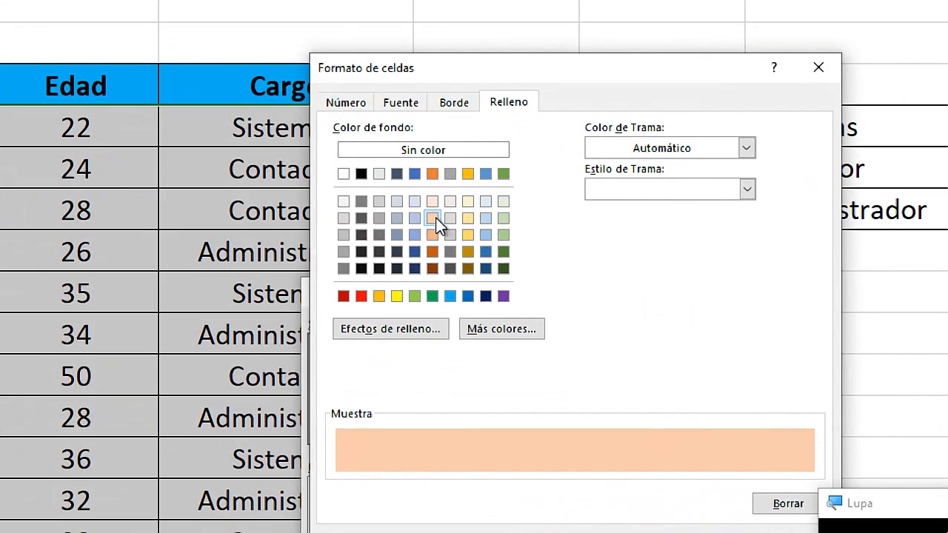
key("super+Escape")
left_click(574, 380)
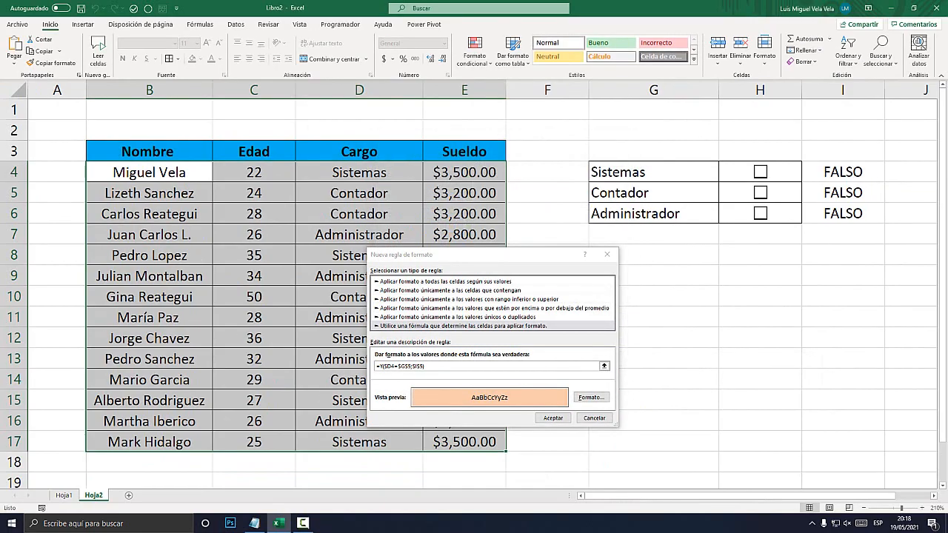
left_click(553, 419)
left_click(654, 297)
Toggle the Contador and Sistemas checkboxes individually, and tick both together to check the highlighting of their rows
left_click(760, 193)
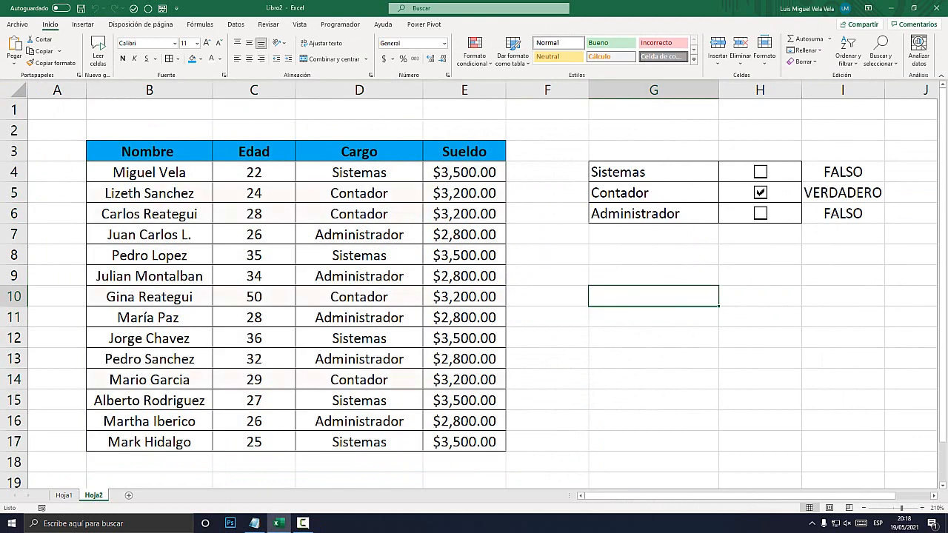
left_click(761, 192)
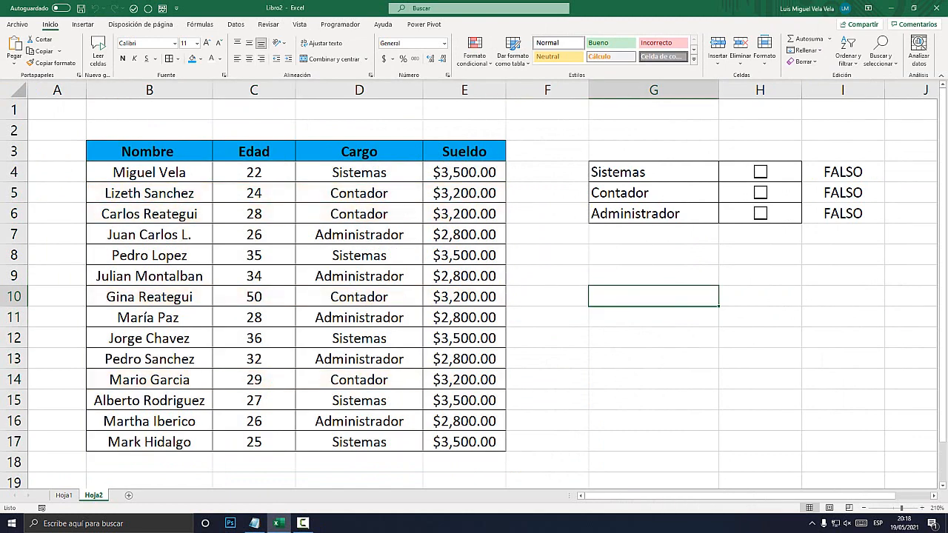
left_click(760, 171)
left_click(760, 171)
left_click(760, 192)
left_click(760, 172)
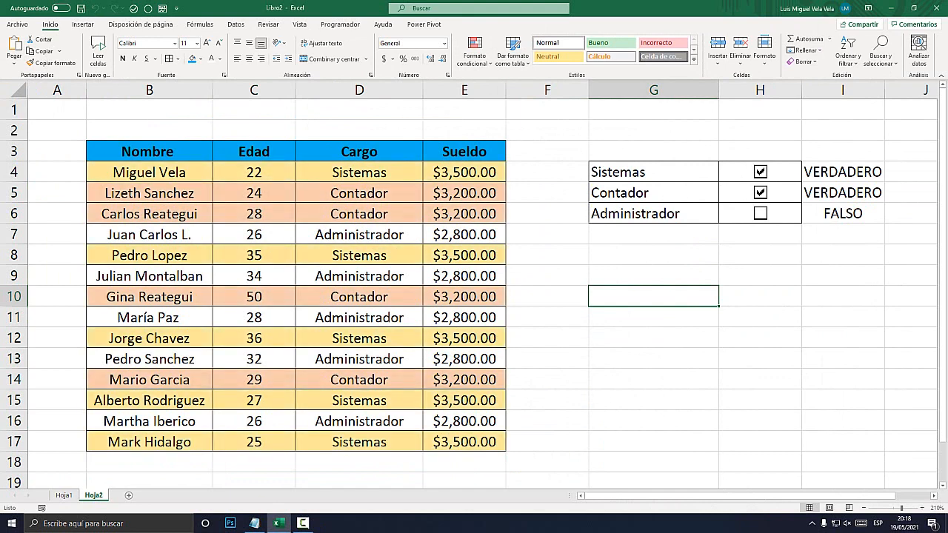
Test the Administrador checkbox on and off, and clear the Contador and Sistemas checkboxes
left_click(760, 214)
left_click(760, 214)
left_click(760, 193)
left_click(760, 172)
left_click(653, 275)
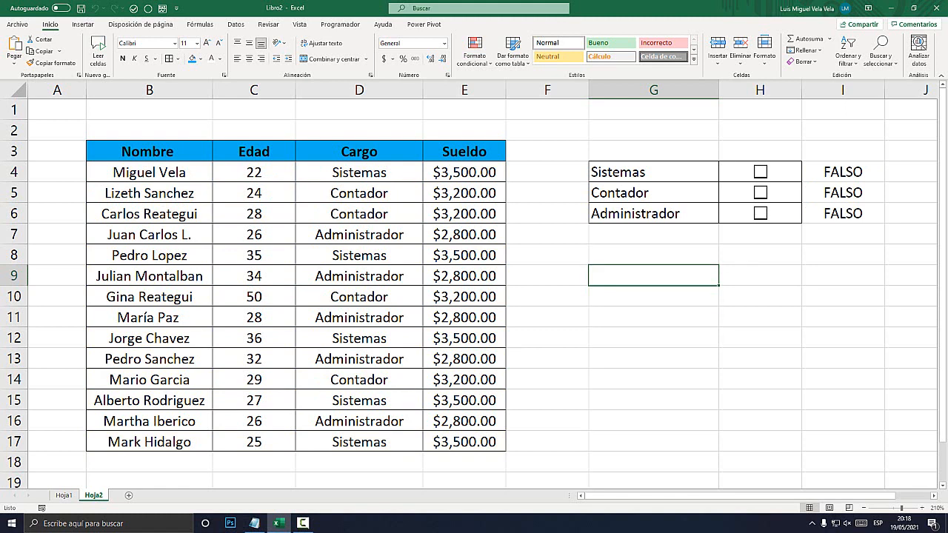
Start a new conditional formatting rule for B4:E17 that uses a formula to determine the cells to format
left_click_drag(149, 172, 465, 442)
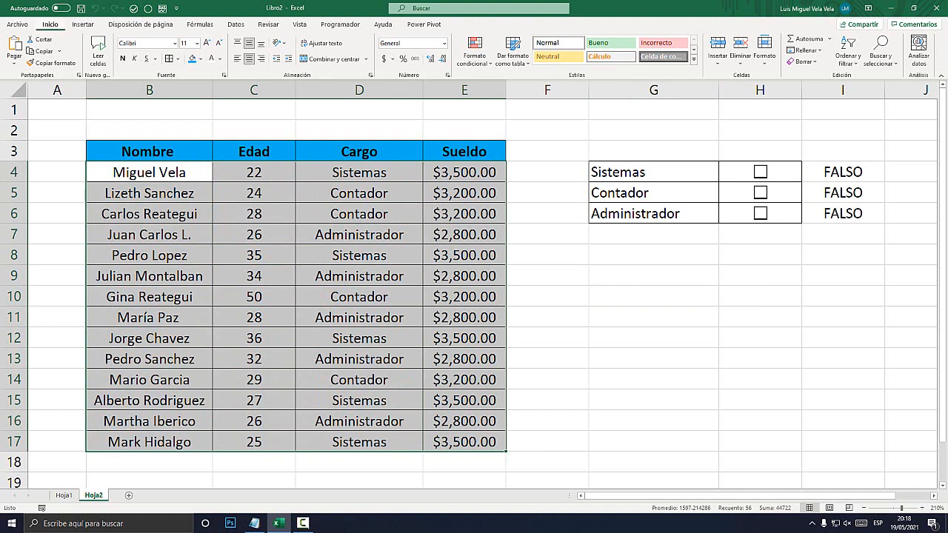
left_click(475, 54)
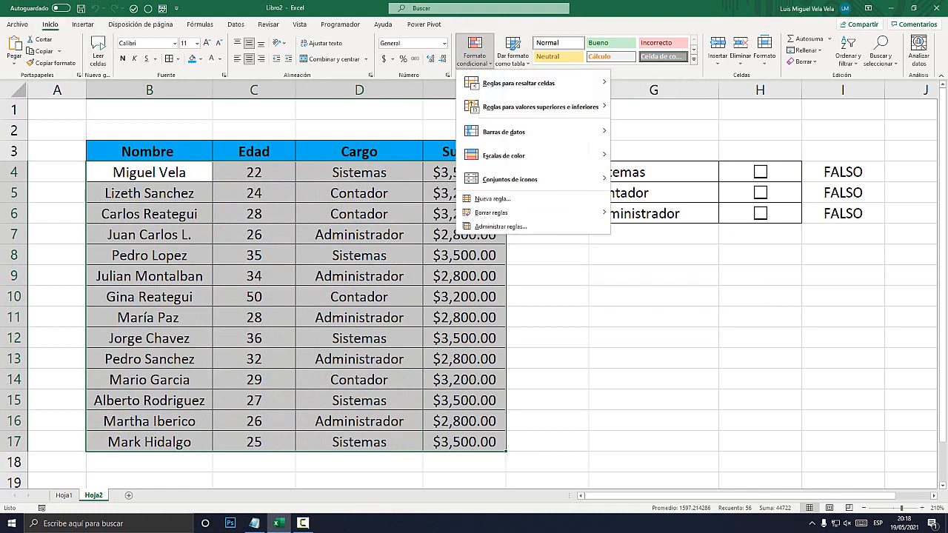
left_click(492, 198)
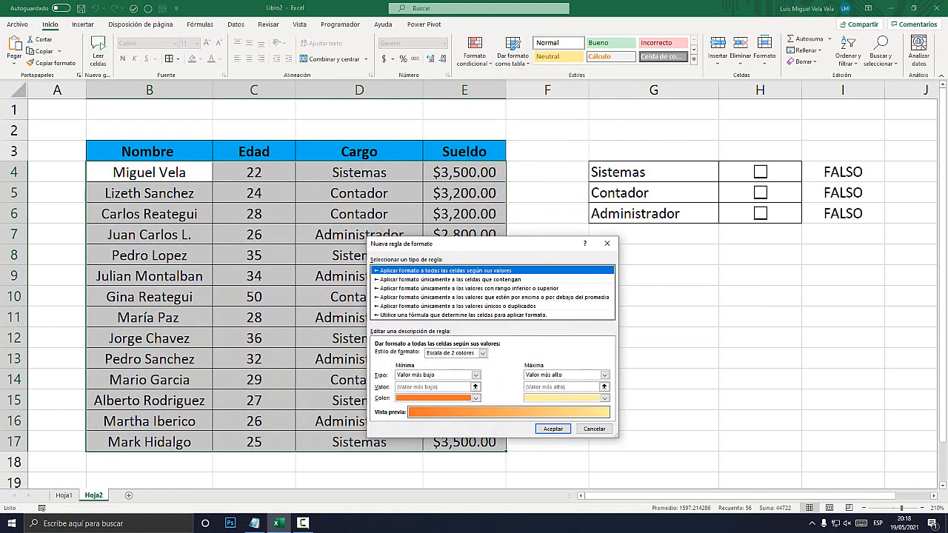
left_click_drag(483, 244, 464, 159)
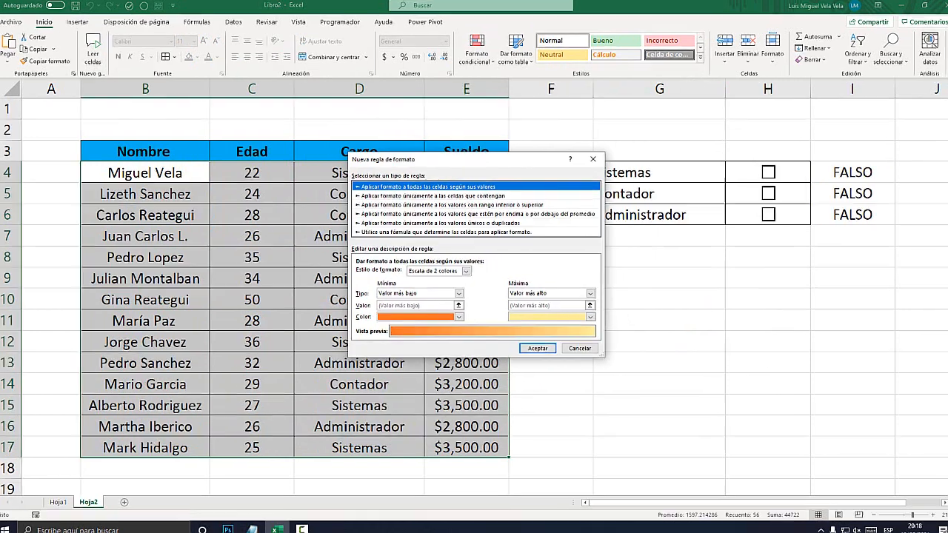
key("super+plus")
left_click(464, 230)
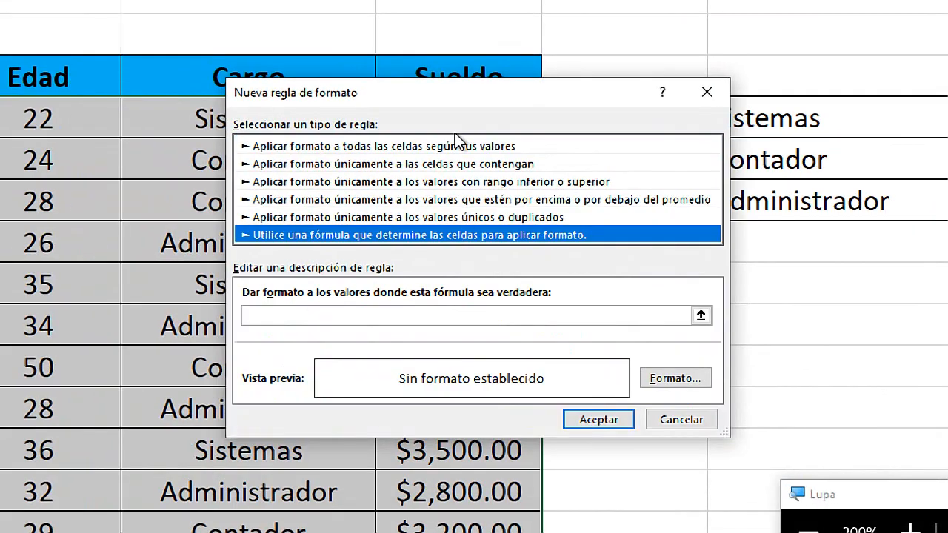
left_click_drag(486, 129, 595, 106)
left_click(437, 319)
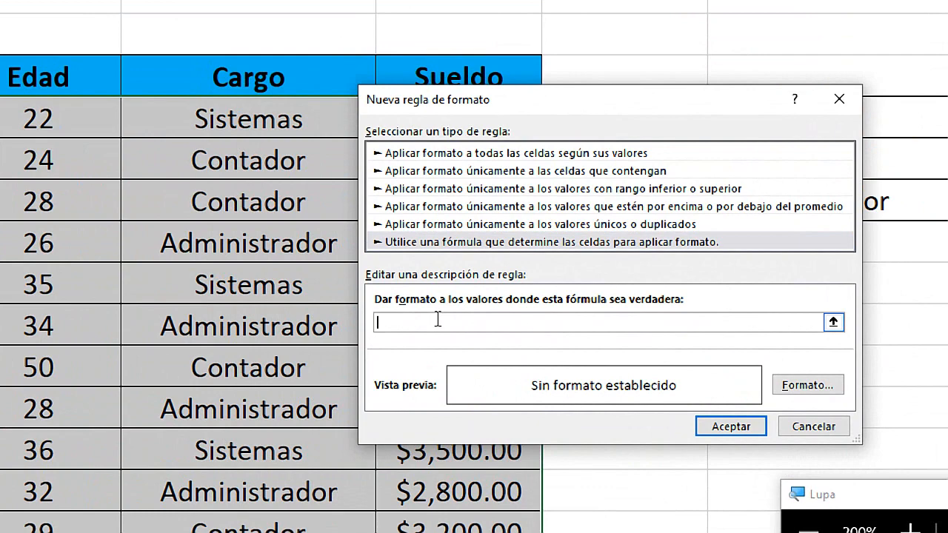
Enter =Y($D4=$G$6;$I$6) as the rule's formula, keeping the row of the D4 reference relative
type("=Y")
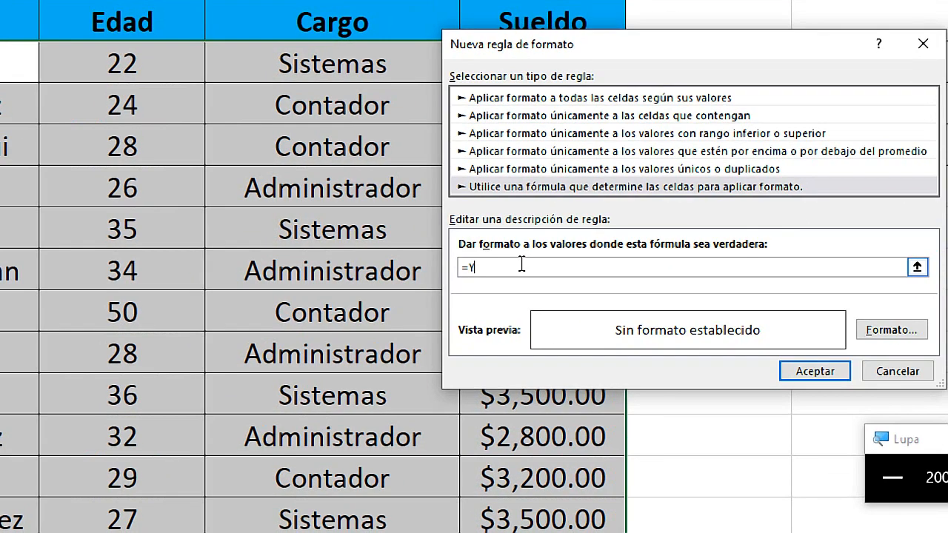
type("(")
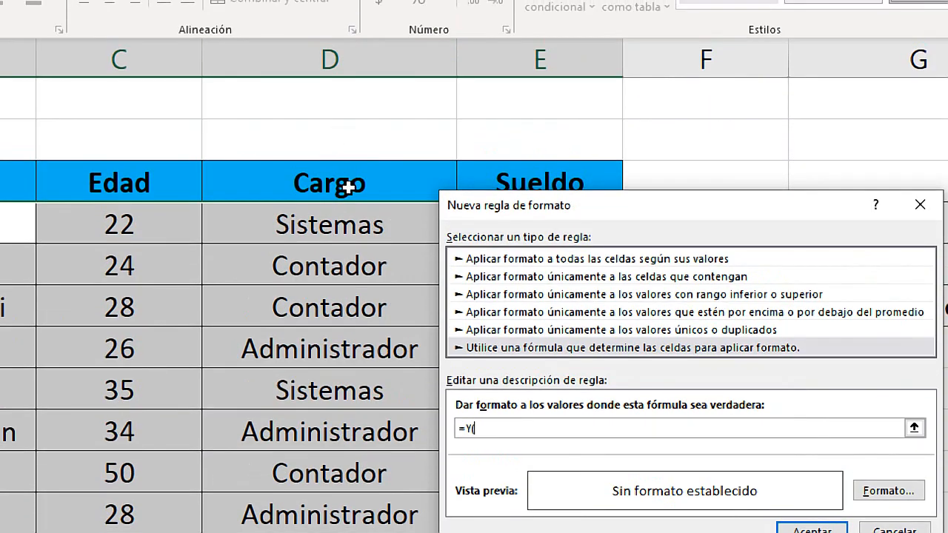
left_click(339, 57)
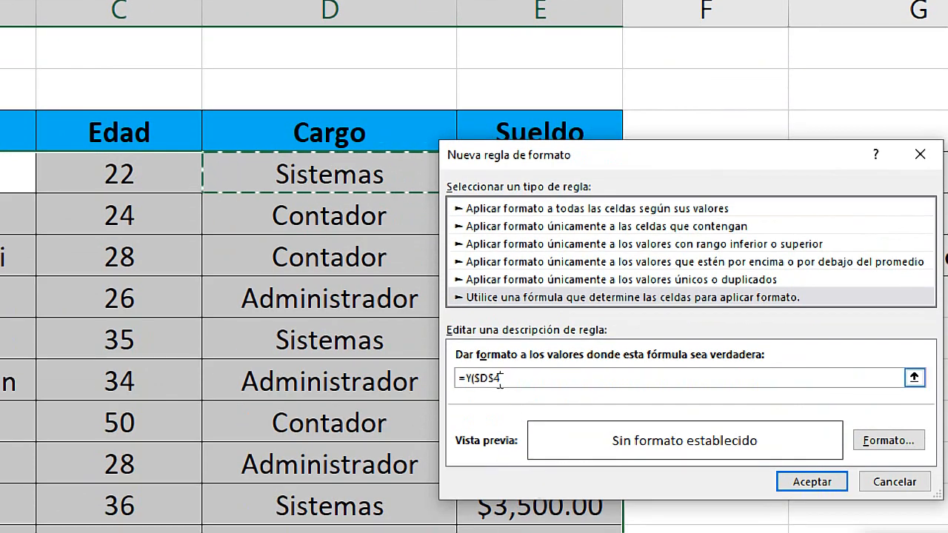
left_click(498, 378)
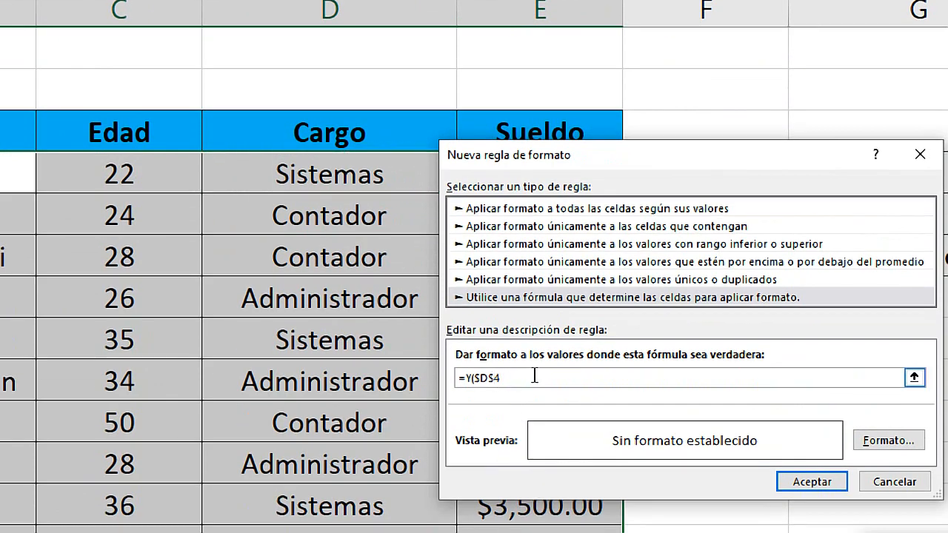
key("BackSpace")
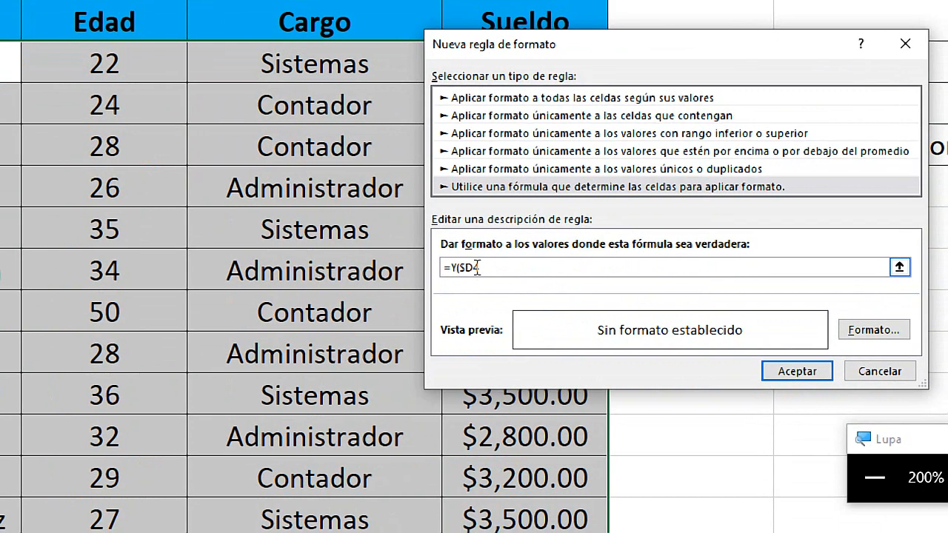
type("=")
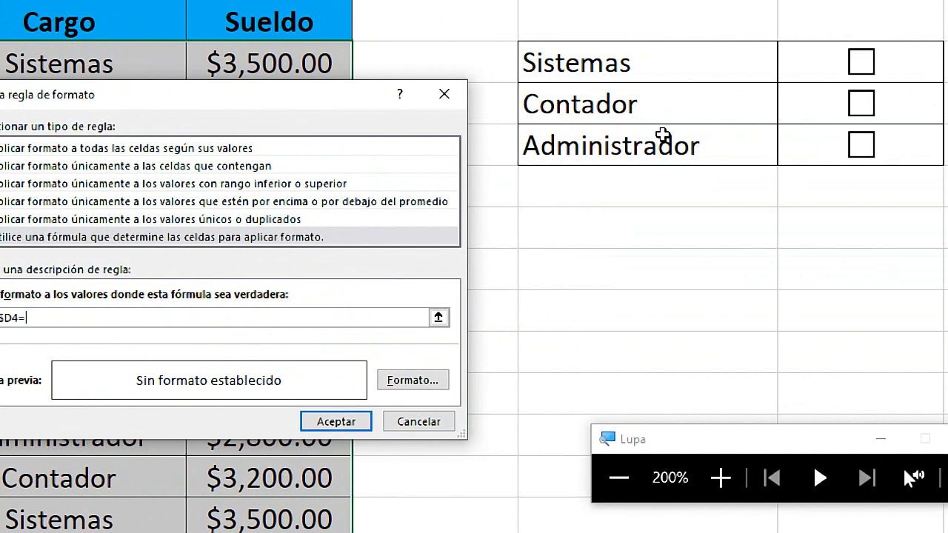
left_click(717, 142)
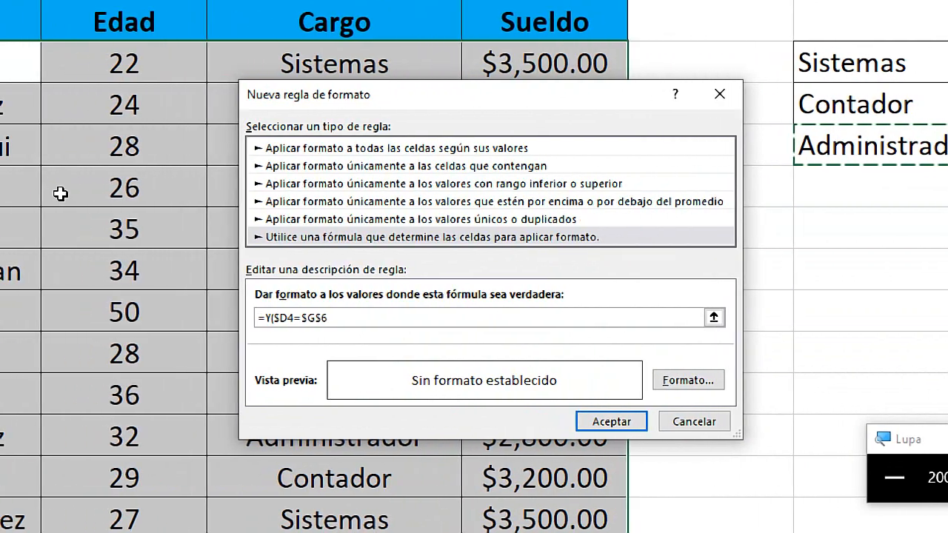
type(";")
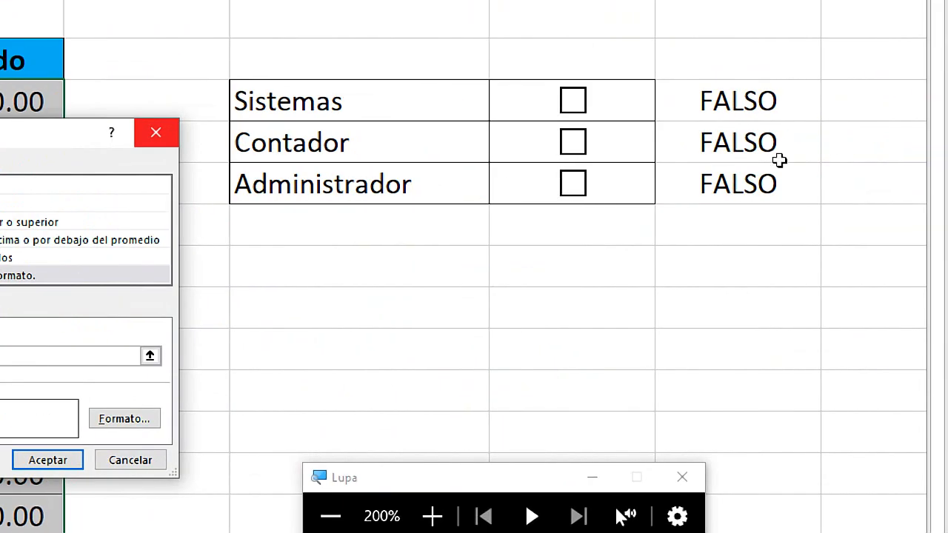
left_click(766, 184)
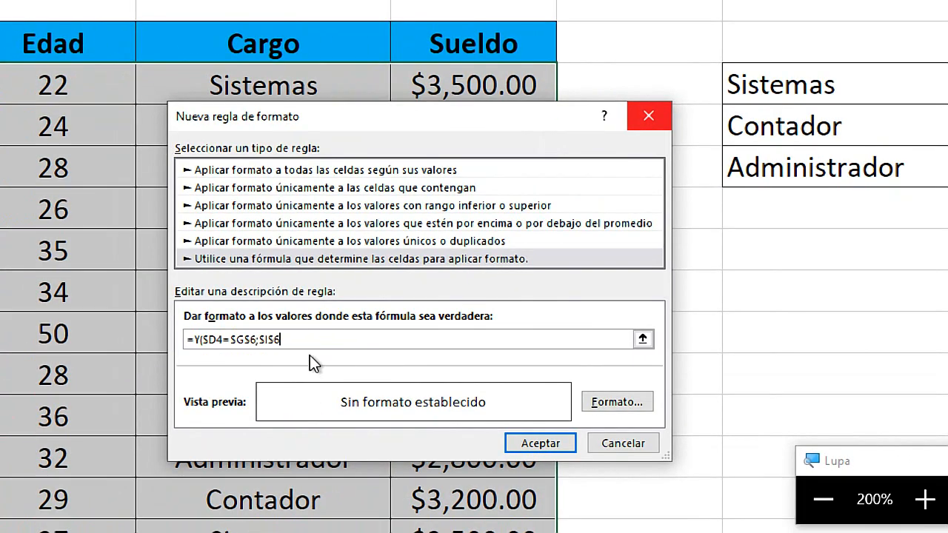
type(")")
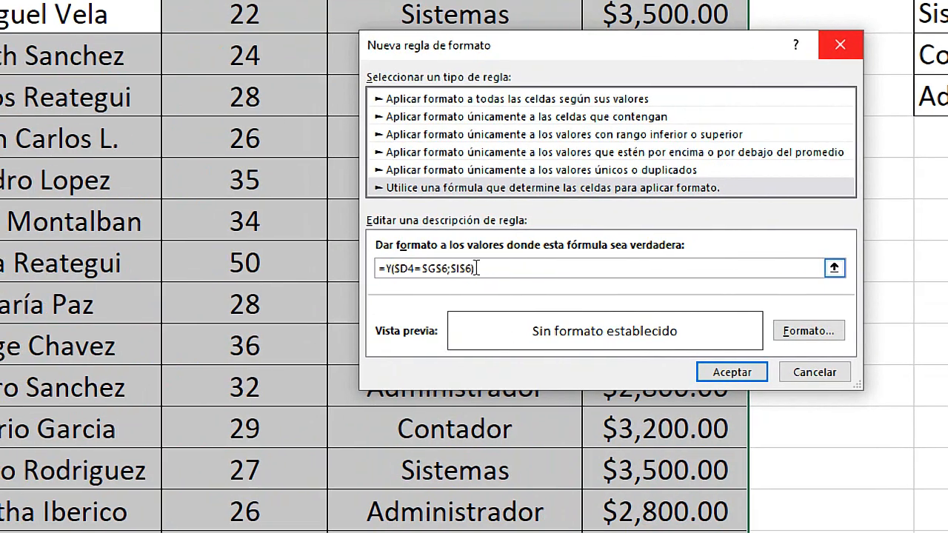
Set the rule's background fill to light blue and apply the rule to the employee table
left_click(624, 406)
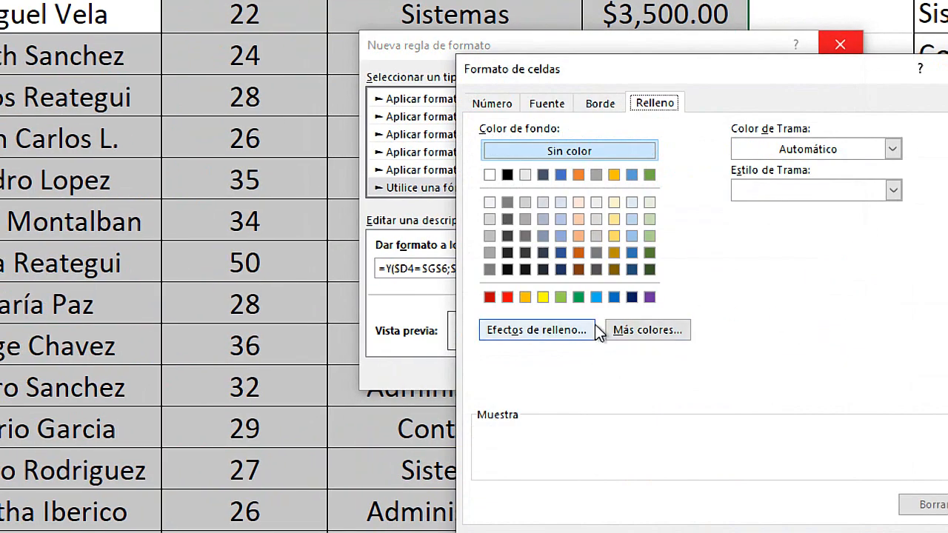
left_click(562, 223)
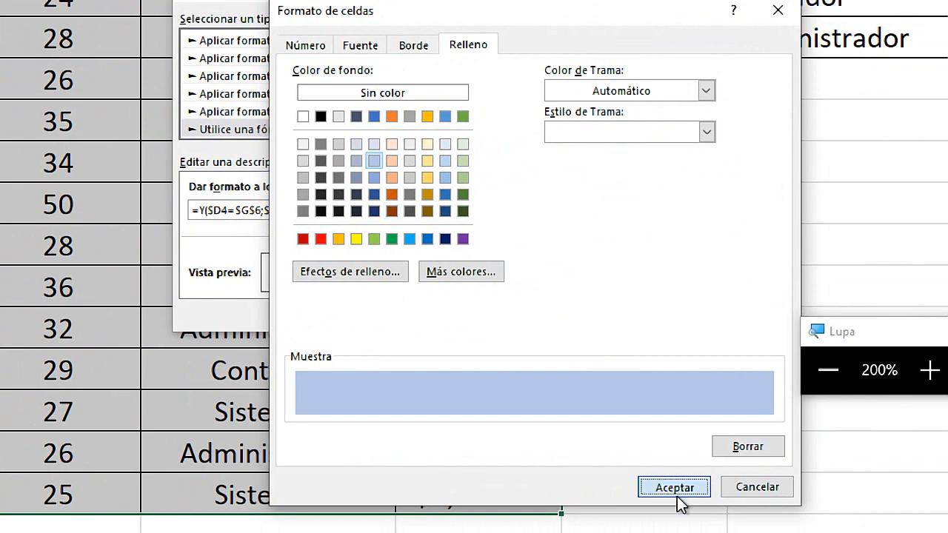
left_click(677, 497)
key("super+Escape")
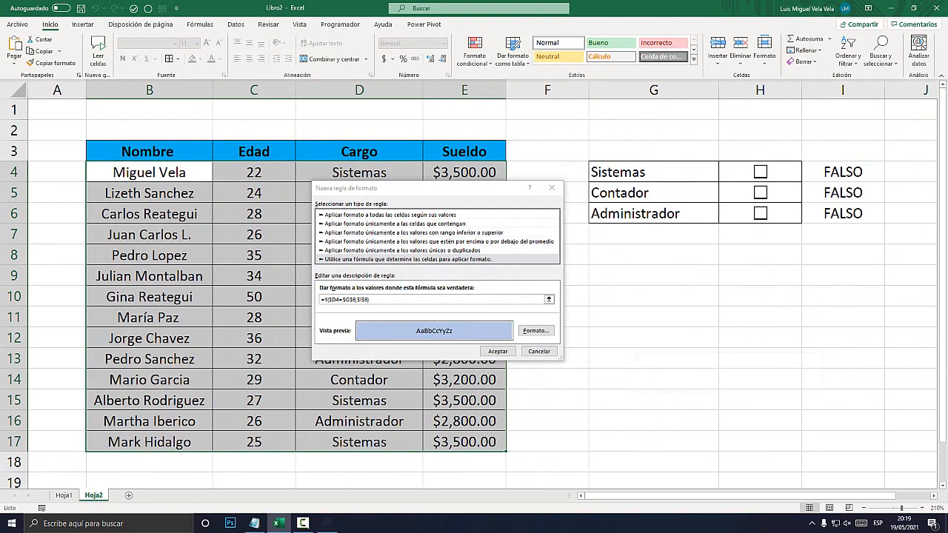
left_click(498, 351)
left_click(654, 317)
Tick the Administrador, Contador and Sistemas checkboxes one after another to check the row highlighting, and clear all three
left_click(761, 213)
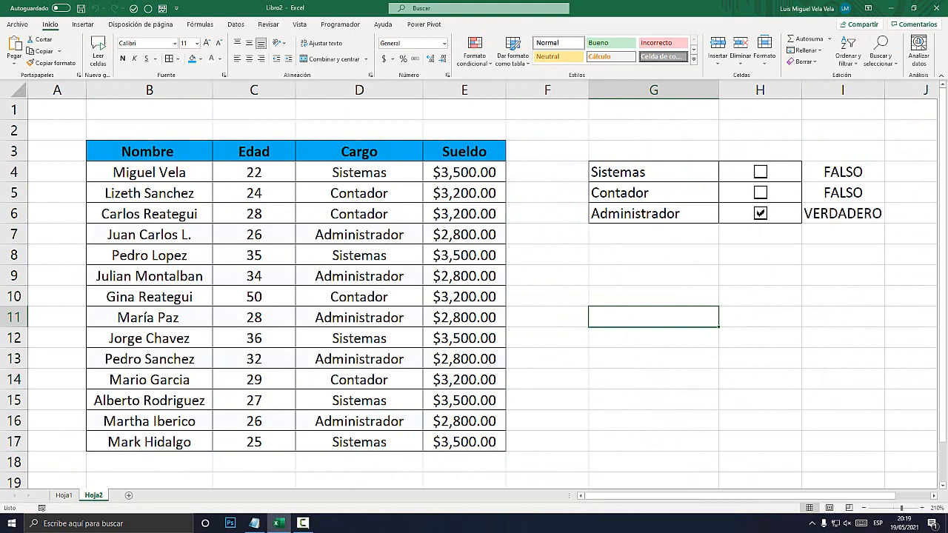
left_click(761, 193)
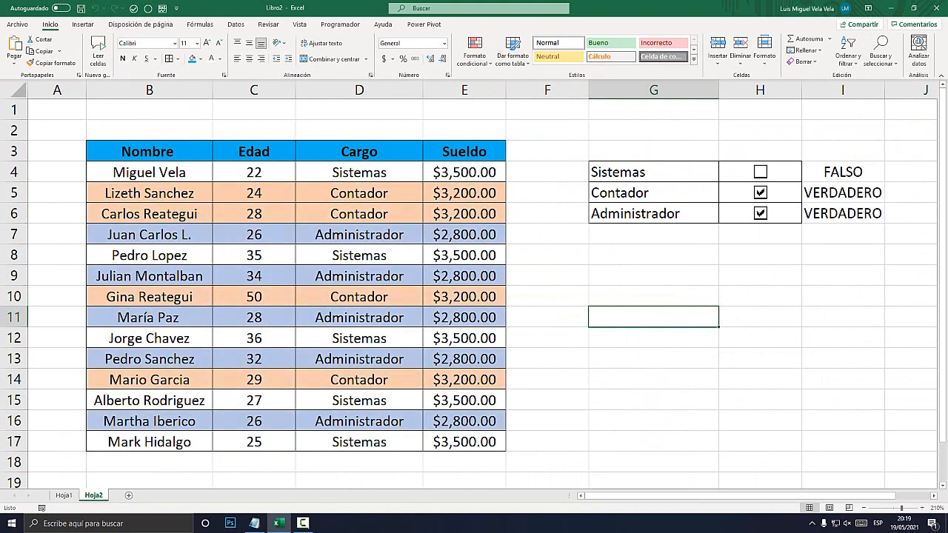
left_click(761, 172)
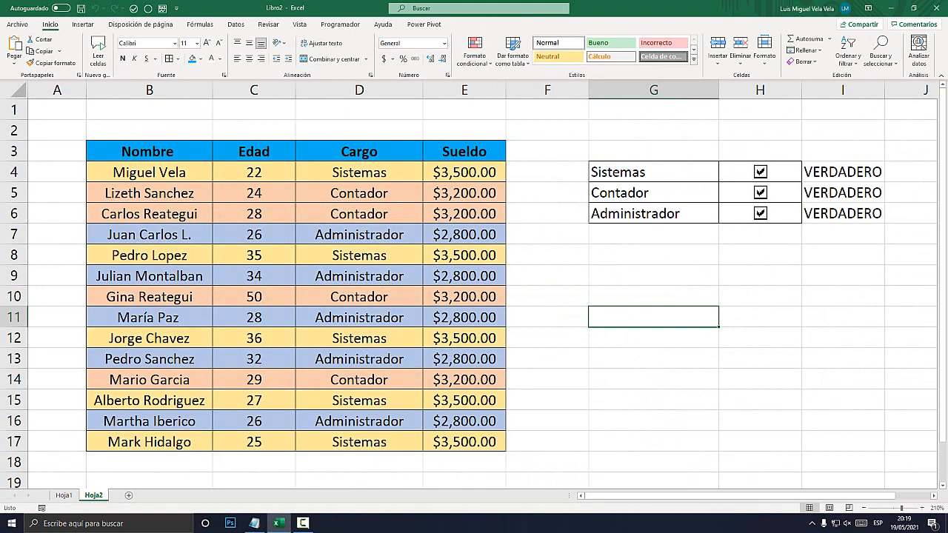
left_click(761, 172)
left_click(761, 192)
left_click(761, 213)
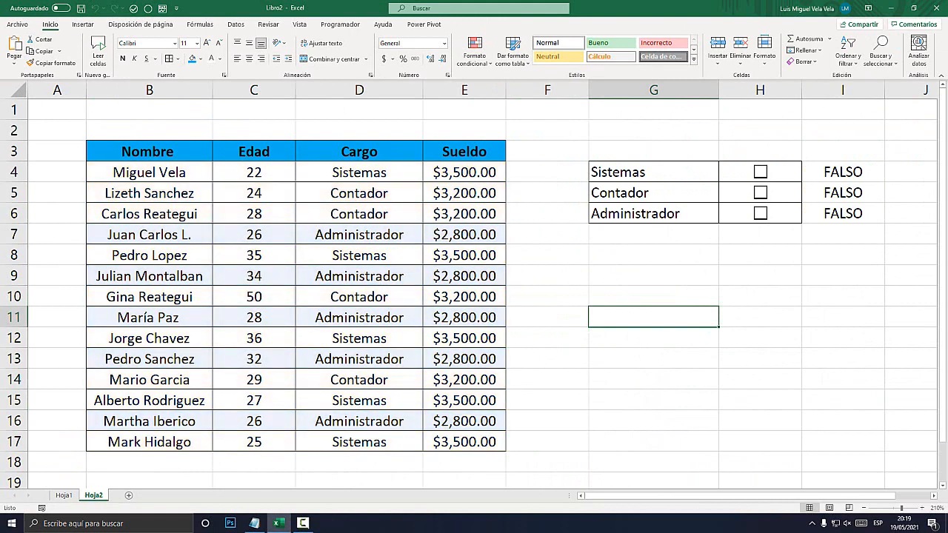
Toggle the three checkboxes in different combinations to test the row highlighting, and leave all of them unticked
left_click(761, 193)
left_click(760, 172)
left_click(761, 214)
left_click(761, 192)
left_click(761, 172)
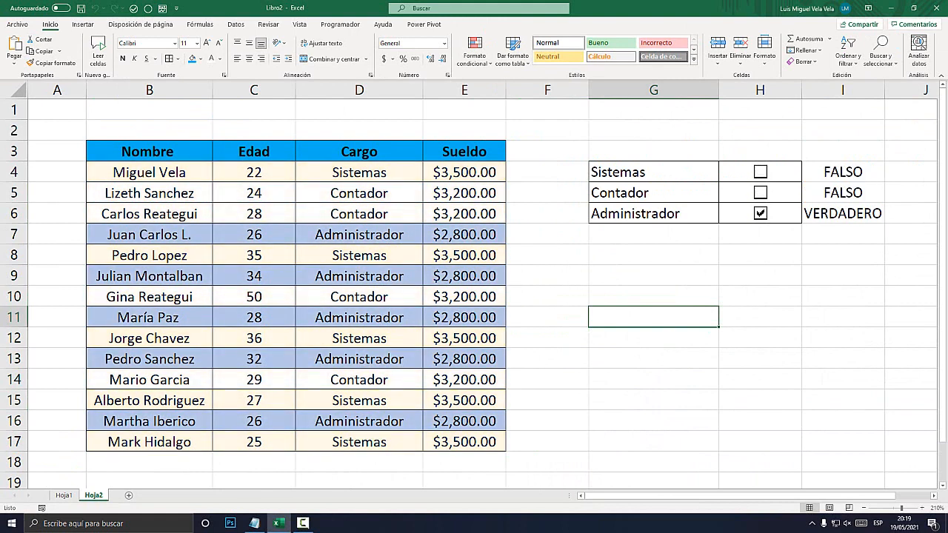
left_click(761, 192)
left_click(761, 214)
left_click(761, 193)
left_click(761, 172)
left_click(761, 193)
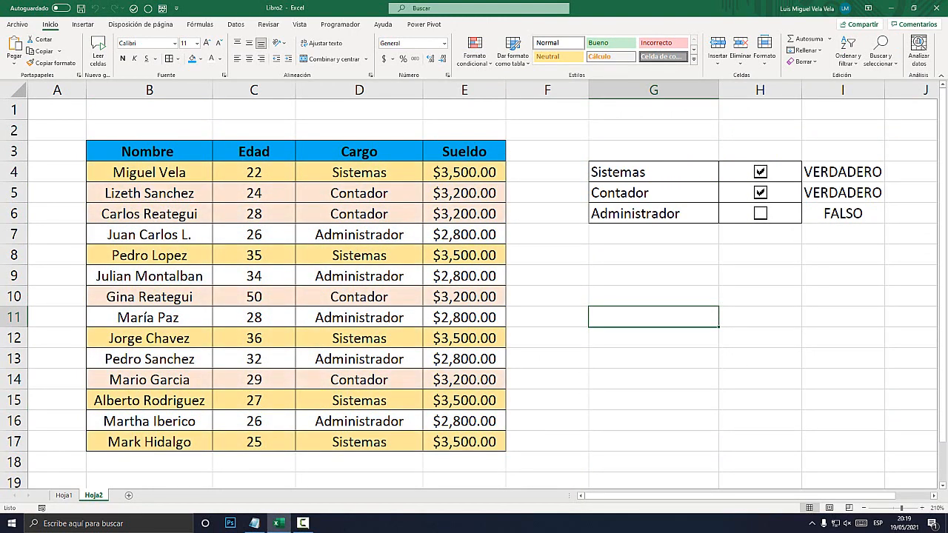
left_click(761, 214)
left_click(760, 213)
left_click(761, 193)
left_click(760, 172)
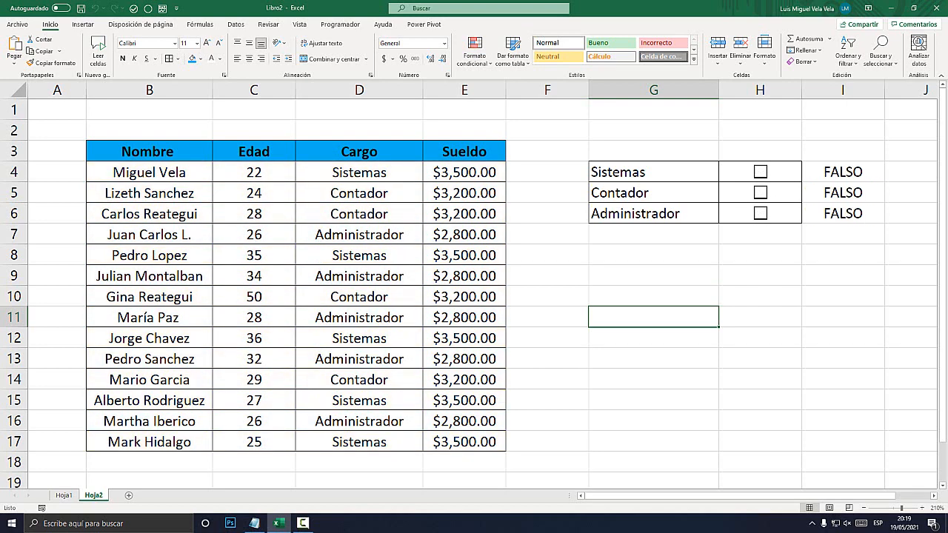
Tick the Sistemas checkbox alone, examine its label cell and the matching table rows, and untick it
key("super+plus")
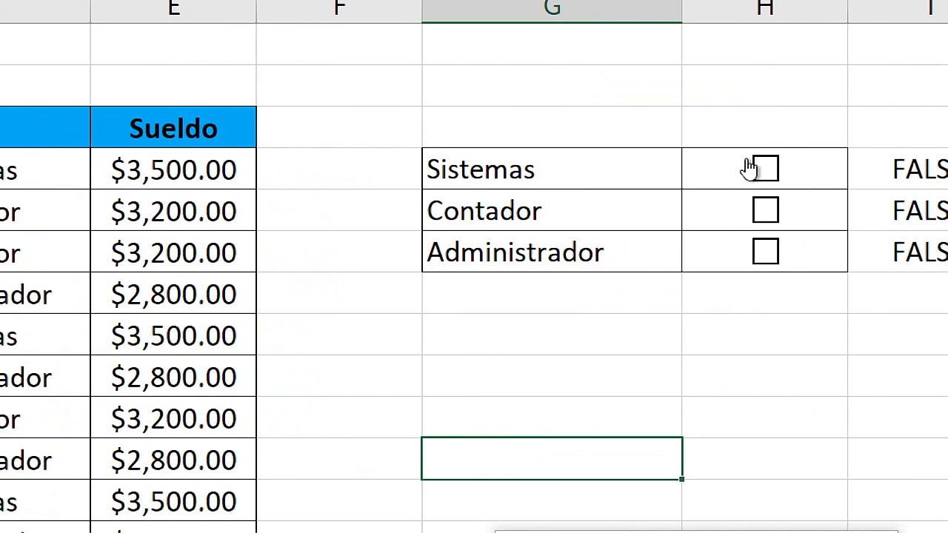
left_click(651, 171)
left_click(766, 171)
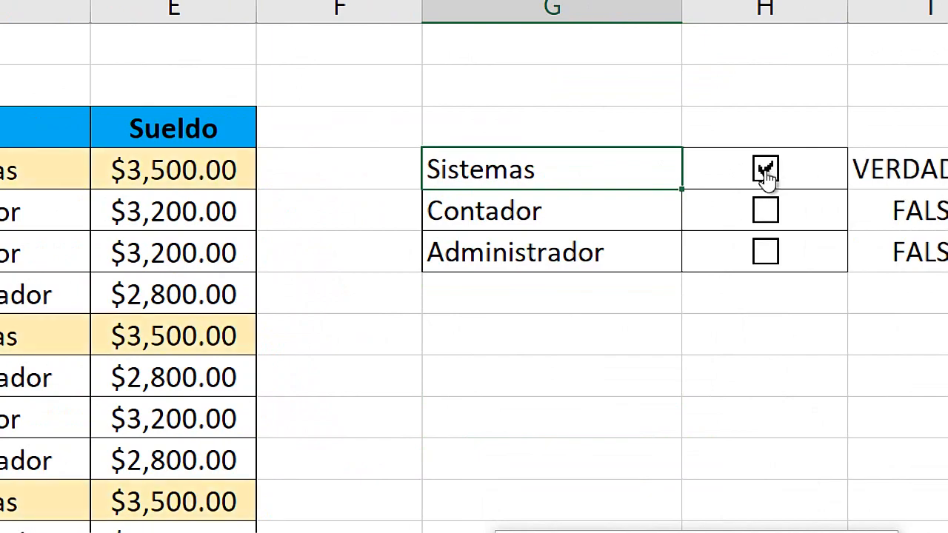
key("super+Escape")
left_click(653, 255)
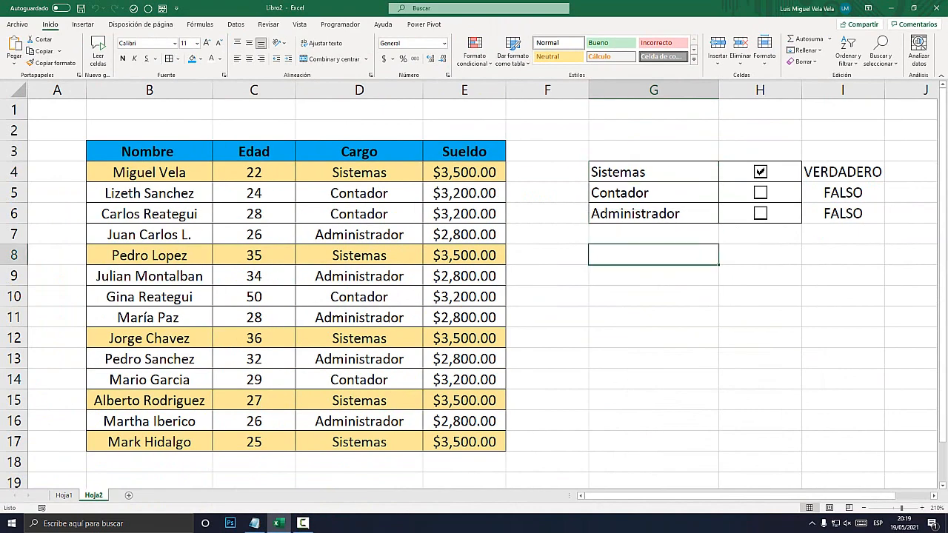
left_click(761, 172)
Select the job title and checkbox cells G4:H6 and start a formula-based conditional formatting rule for them
key("super+plus")
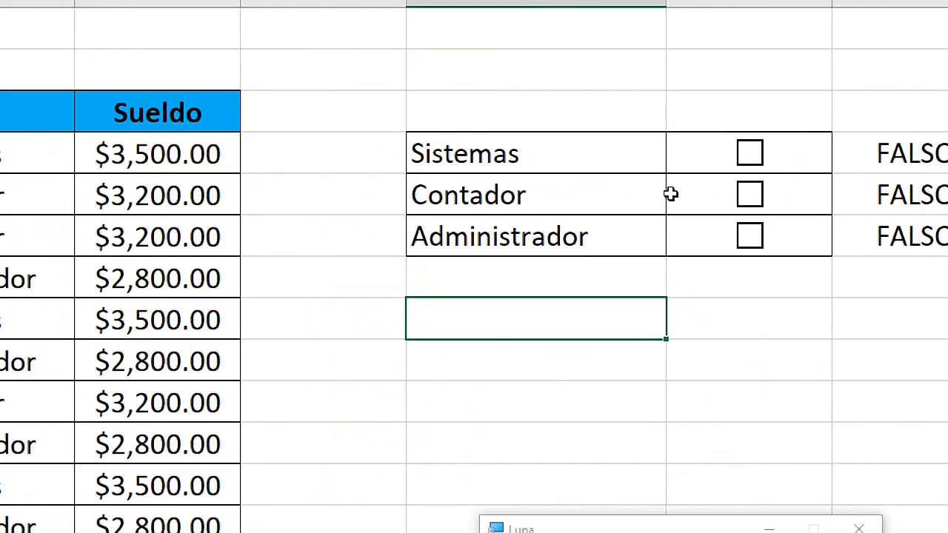
mouse_move(522, 136)
left_mouse_down()
mouse_move(518, 153)
mouse_move(746, 212)
mouse_move(766, 242)
left_mouse_up()
key("super+minus")
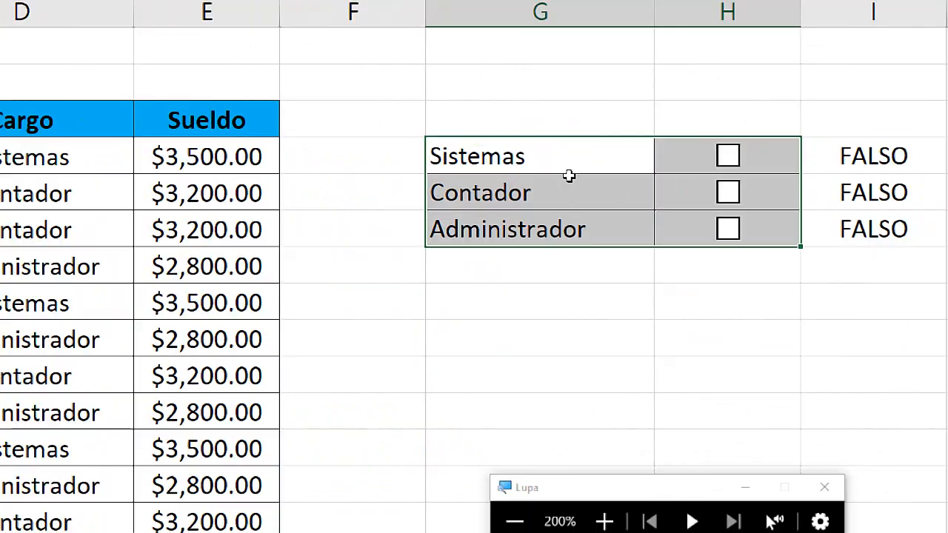
key("super+Escape")
left_click(474, 55)
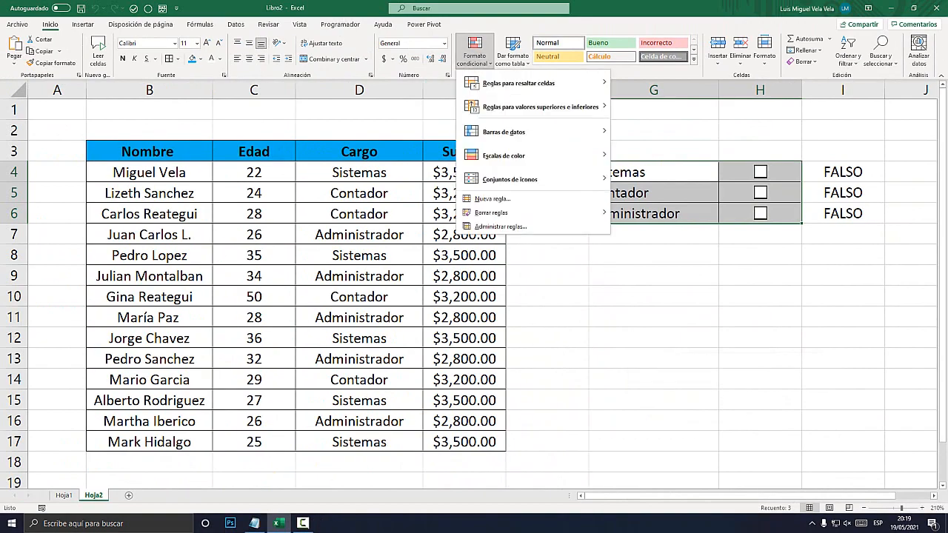
left_click(493, 197)
left_click_drag(447, 181, 686, 245)
left_click(503, 199)
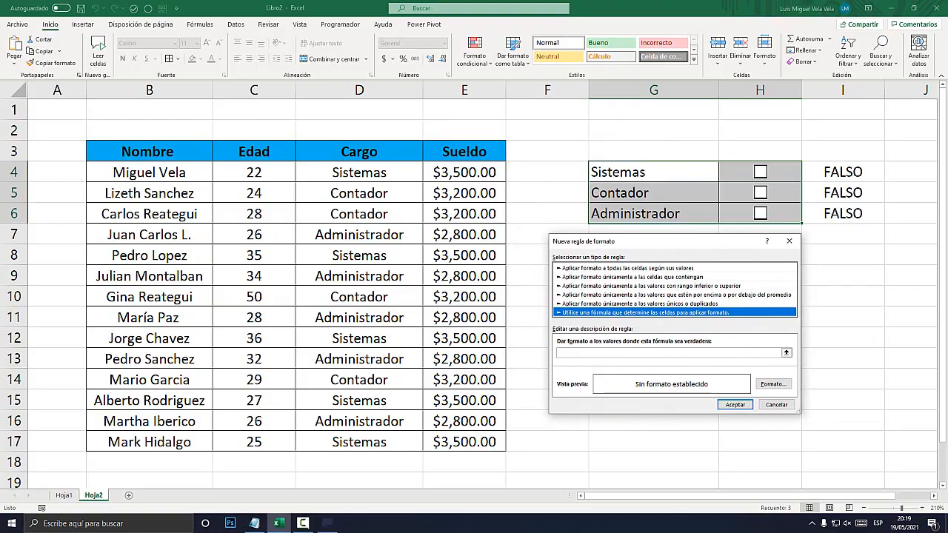
key("super+plus")
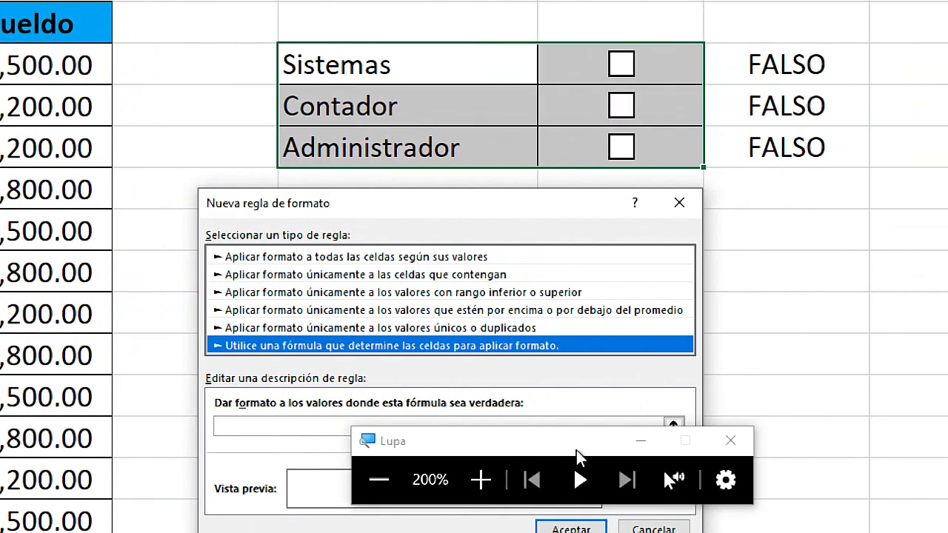
left_click_drag(577, 450, 701, 486)
left_click(373, 427)
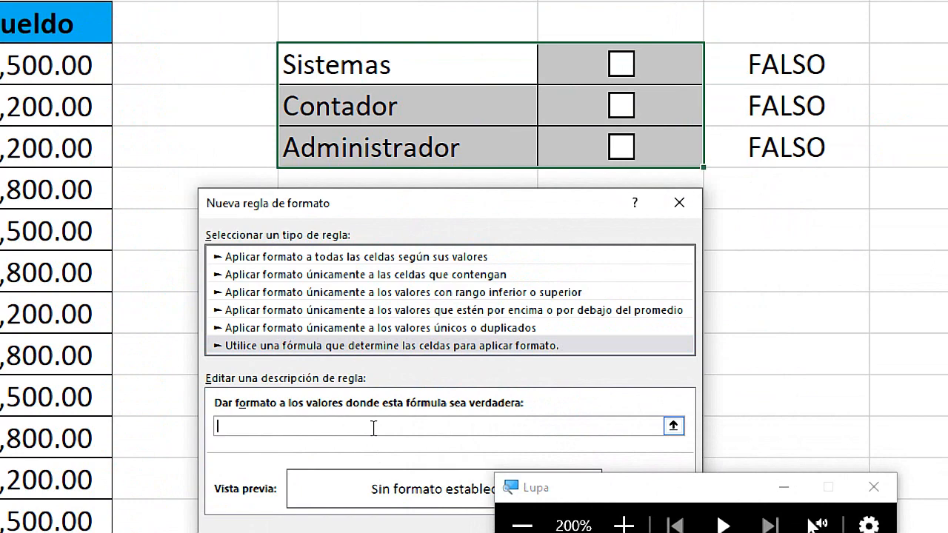
Enter =Y($G4="Sistemas";$I$4) as the formula of the new formatting rule
type("=")
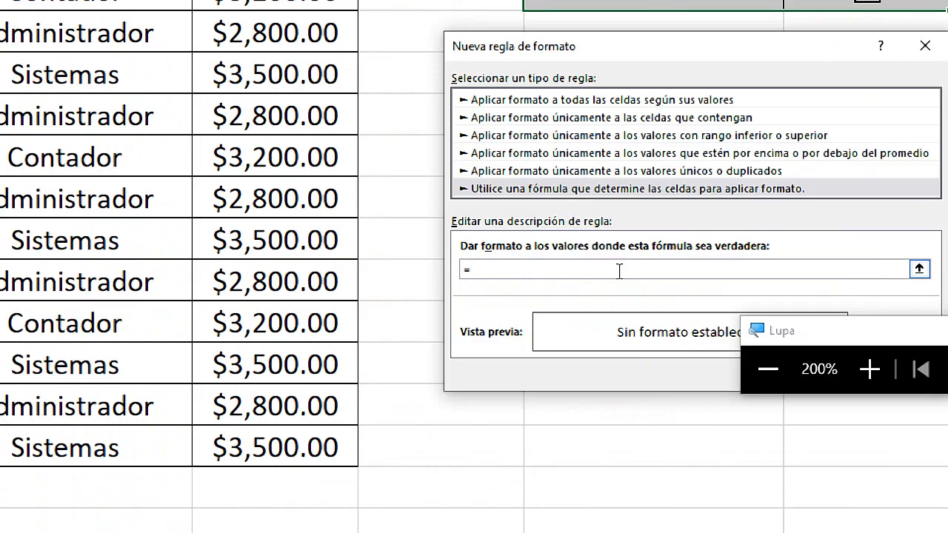
type("Y")
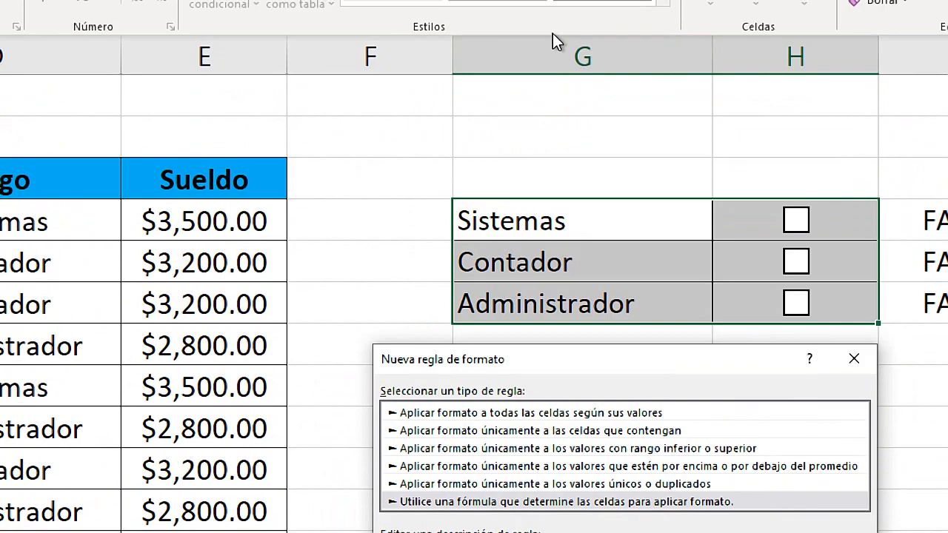
left_click(552, 218)
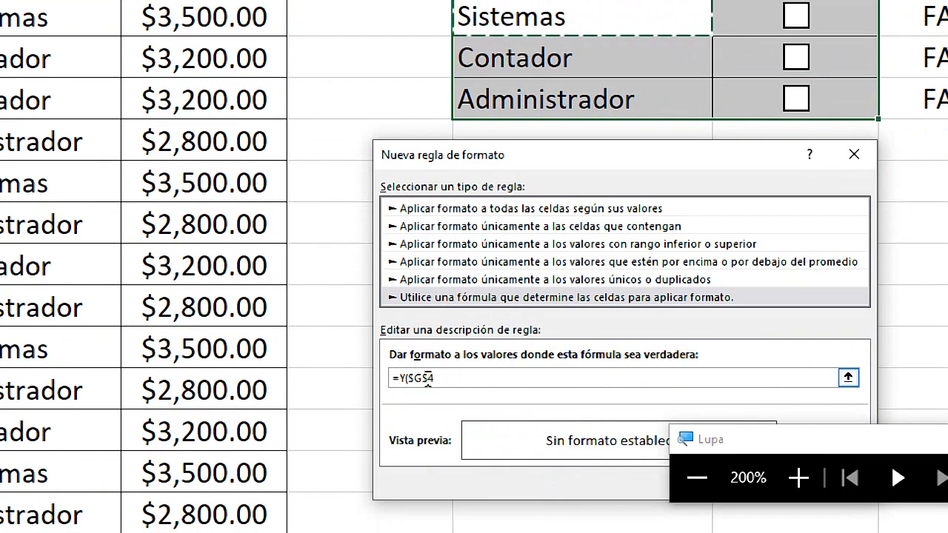
left_click(427, 380)
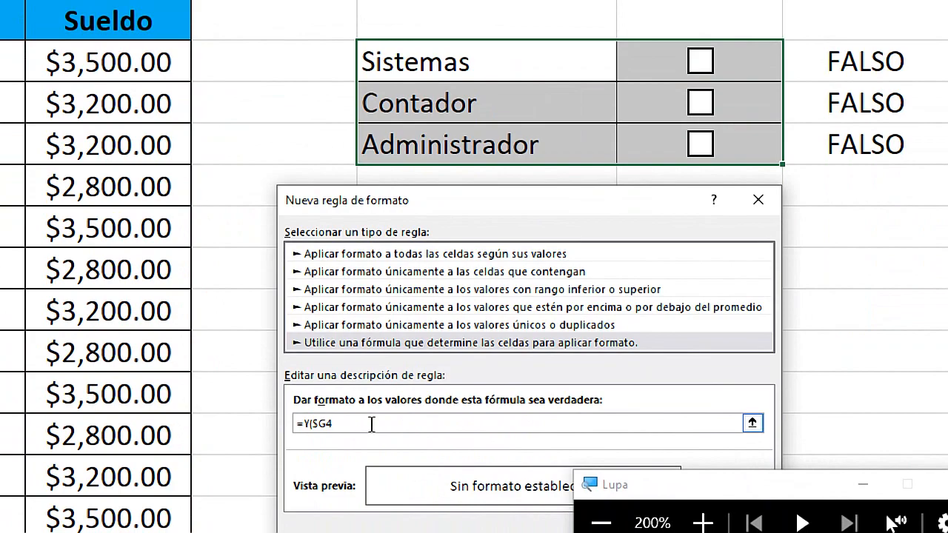
type("=")
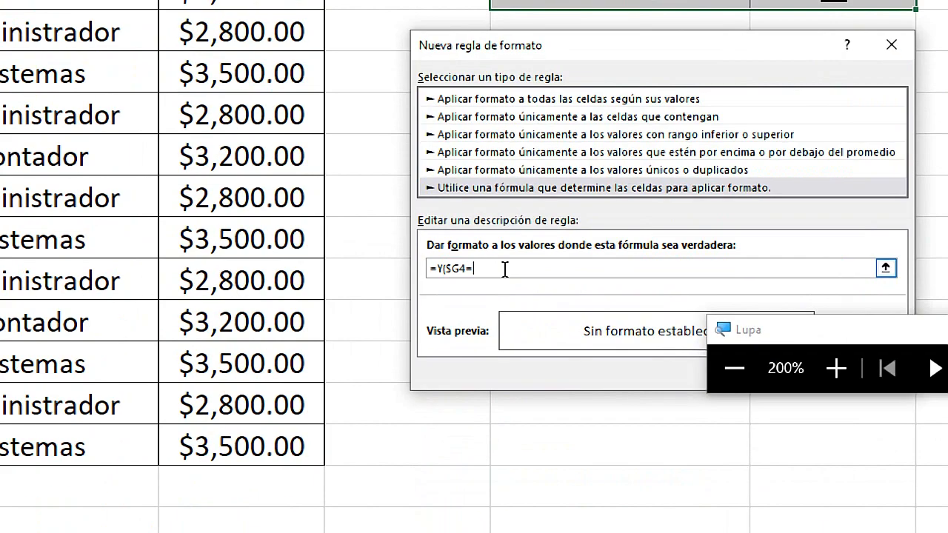
type("\"SISTEMAS")
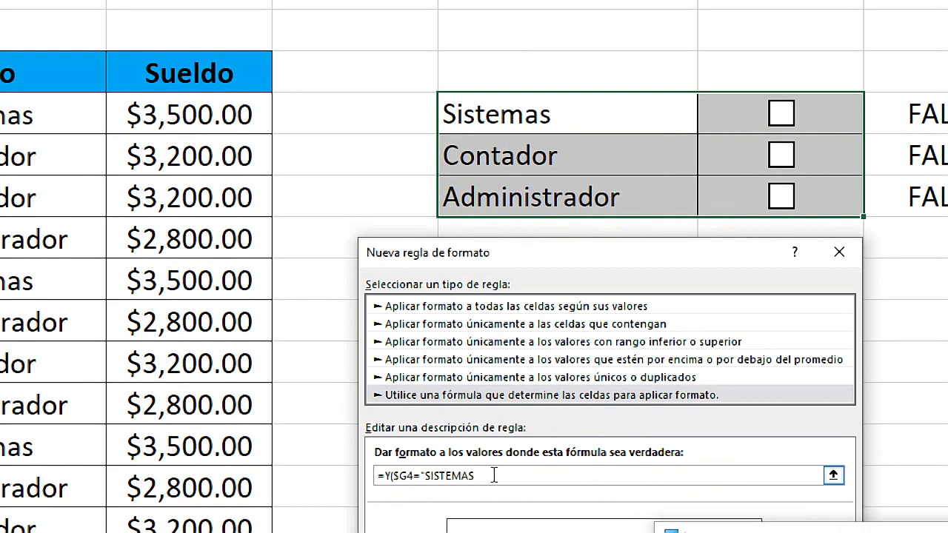
left_click_drag(493, 474, 426, 471)
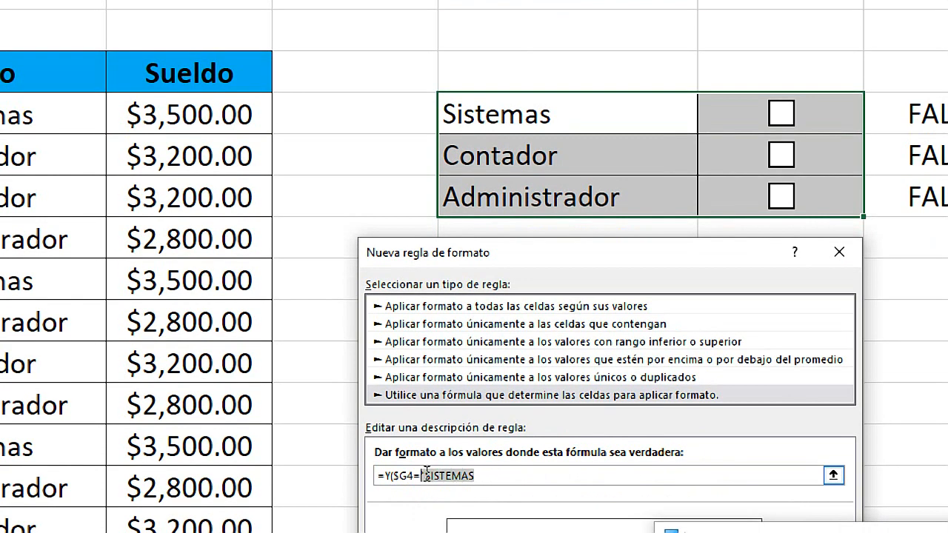
key("BackSpace")
type("S")
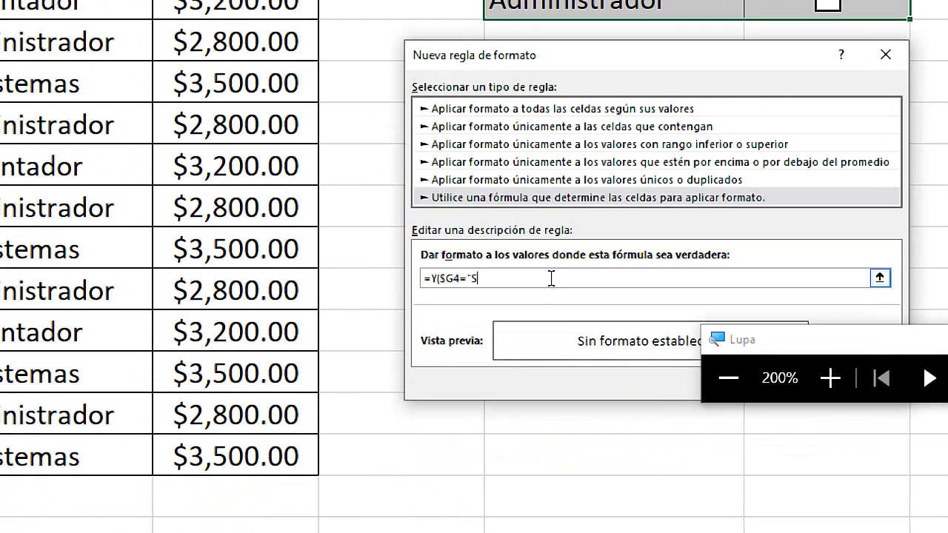
type("istem")
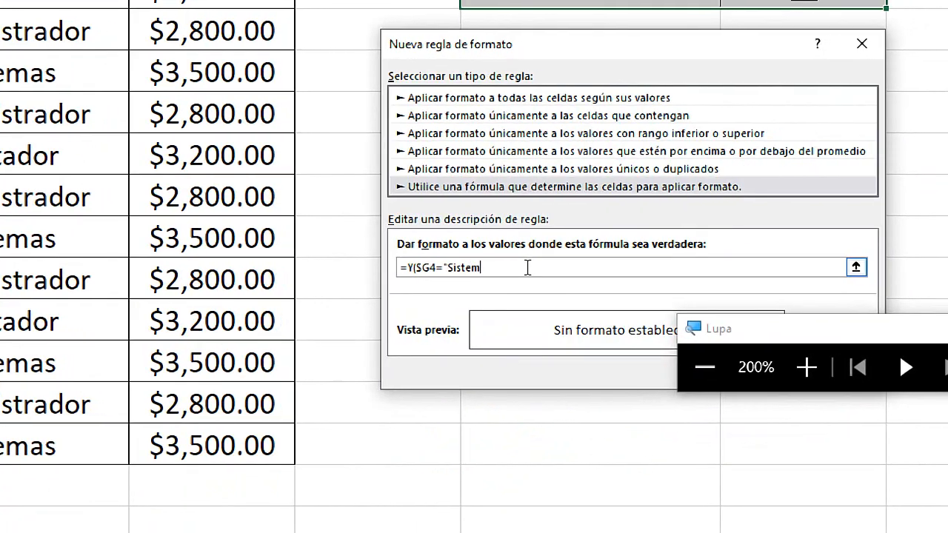
type("as")
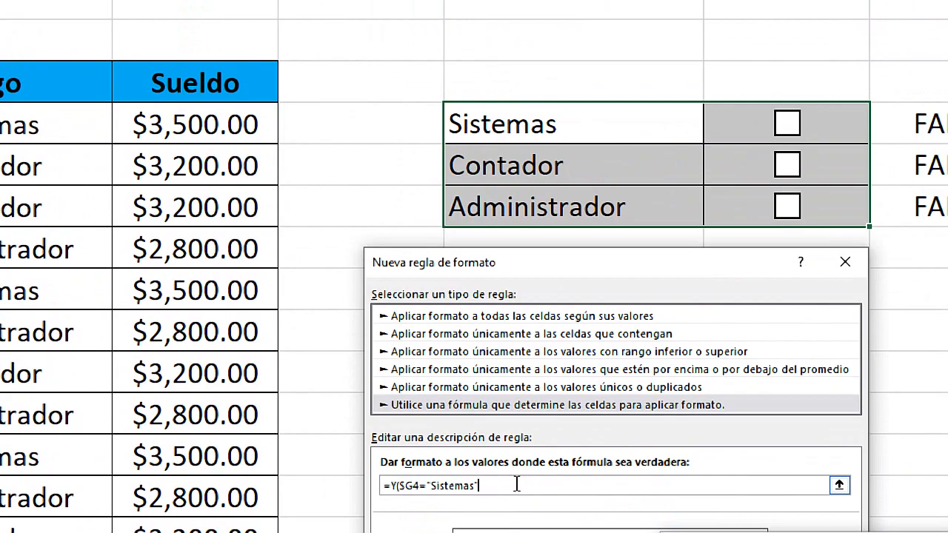
type(";")
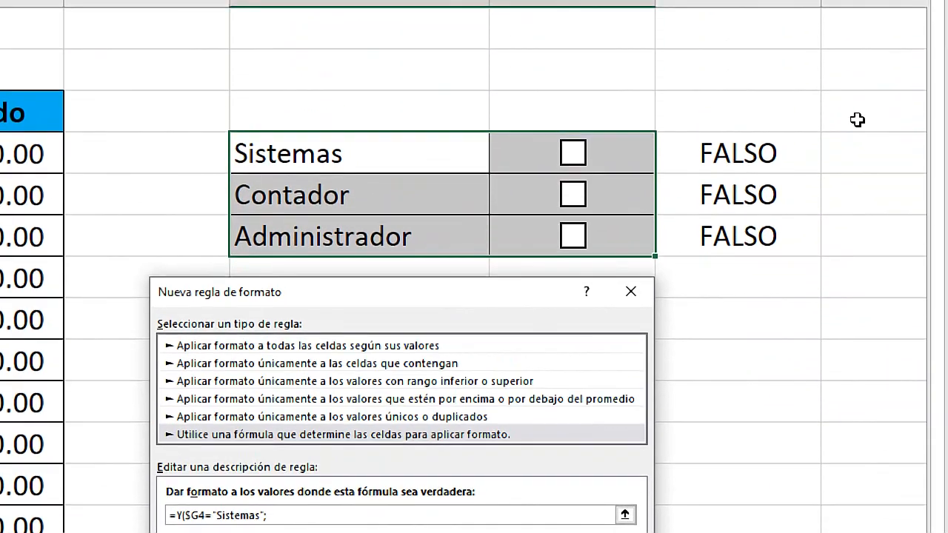
left_click(728, 153)
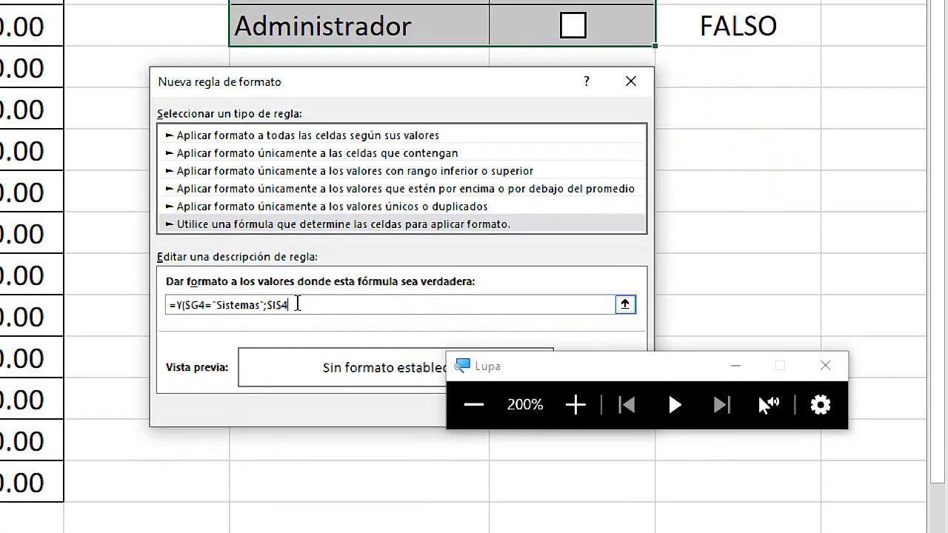
type(")")
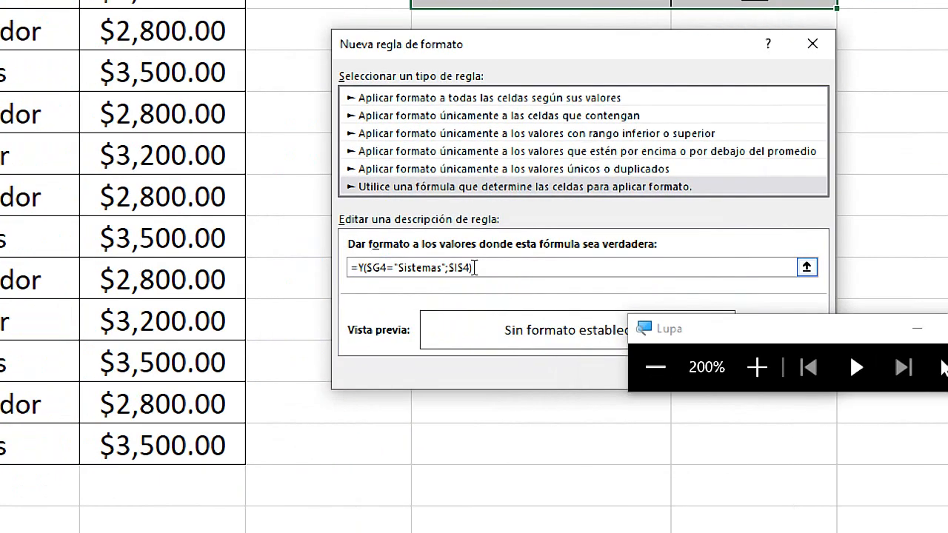
Give the Sistemas rule a very light gold fill and apply it to the checkbox list
left_click_drag(704, 328, 518, 449)
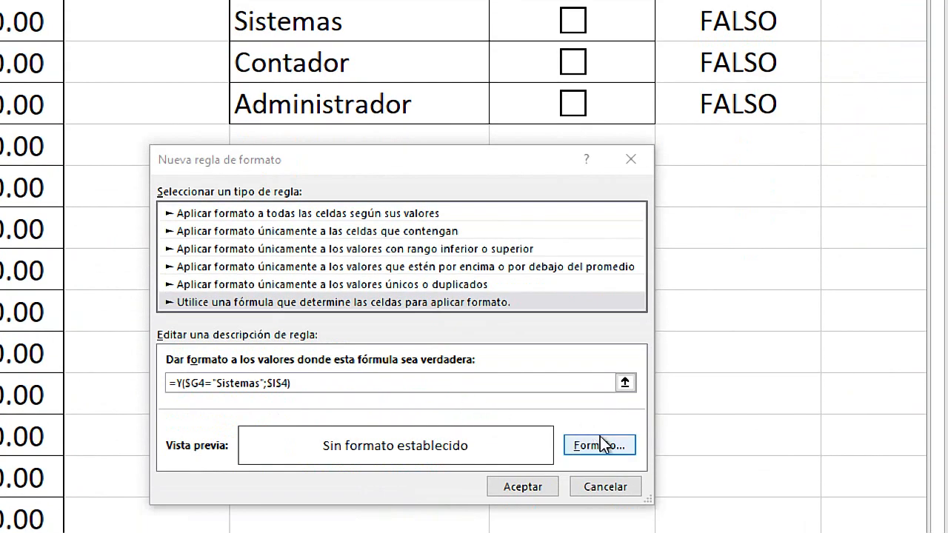
left_click(604, 443)
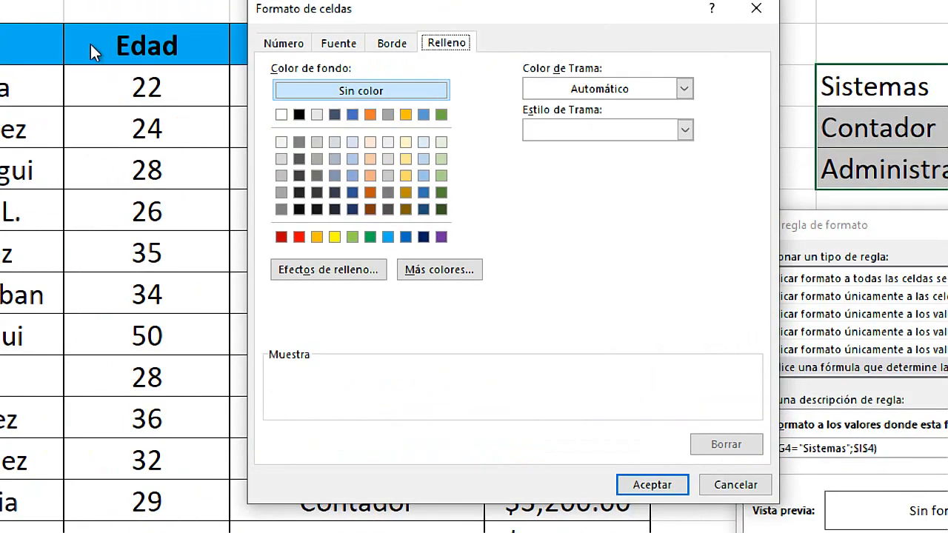
left_click(406, 143)
left_click(652, 309)
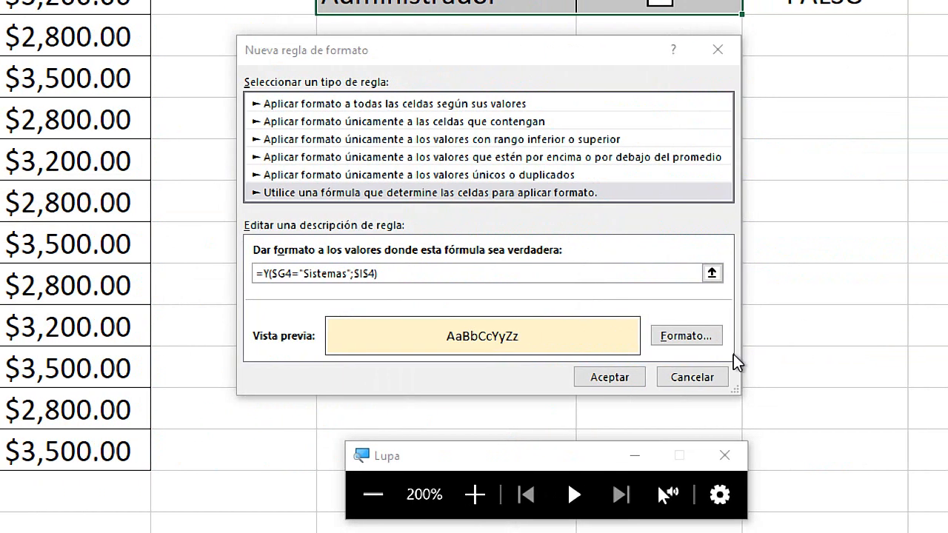
left_click(612, 378)
key("super+Escape")
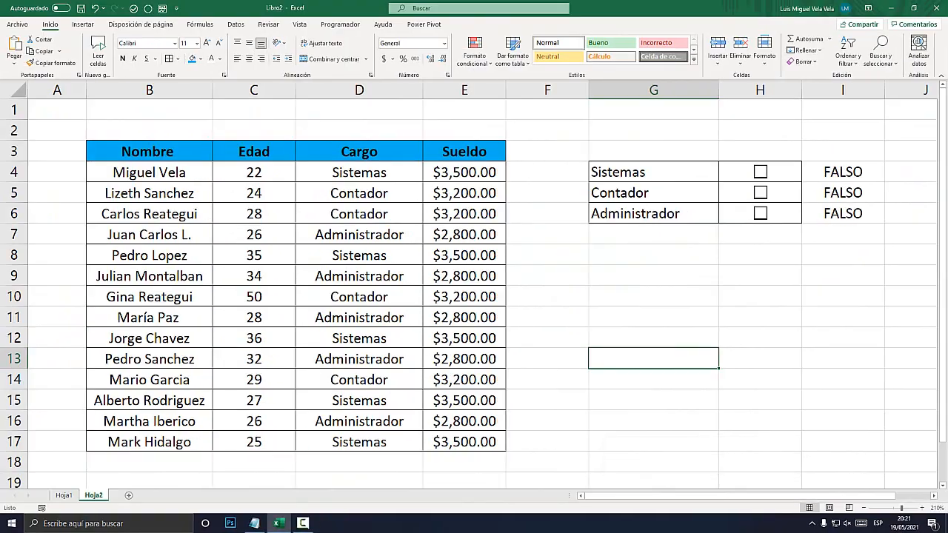
Tick the Sistemas checkbox to check the highlighting of its list row, and untick it
left_click(761, 172)
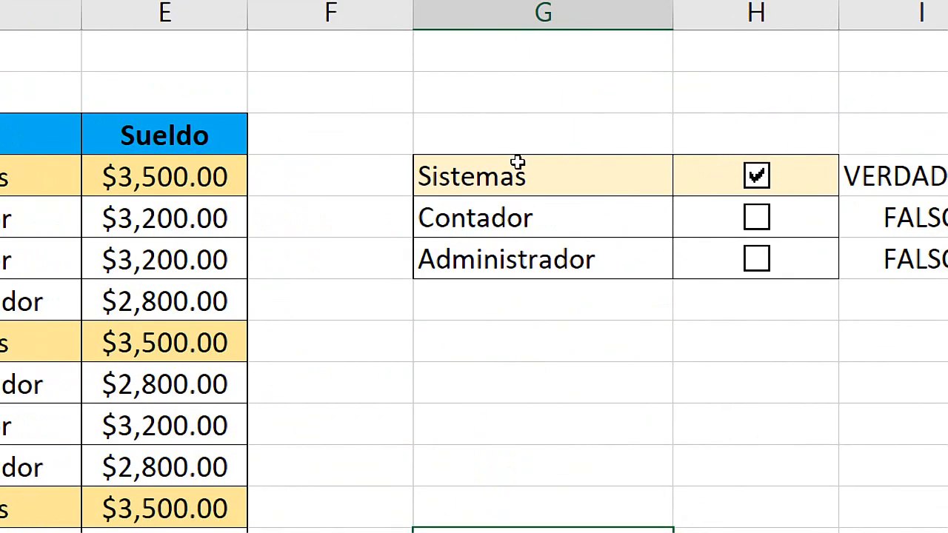
key("super+Escape")
left_click(759, 173)
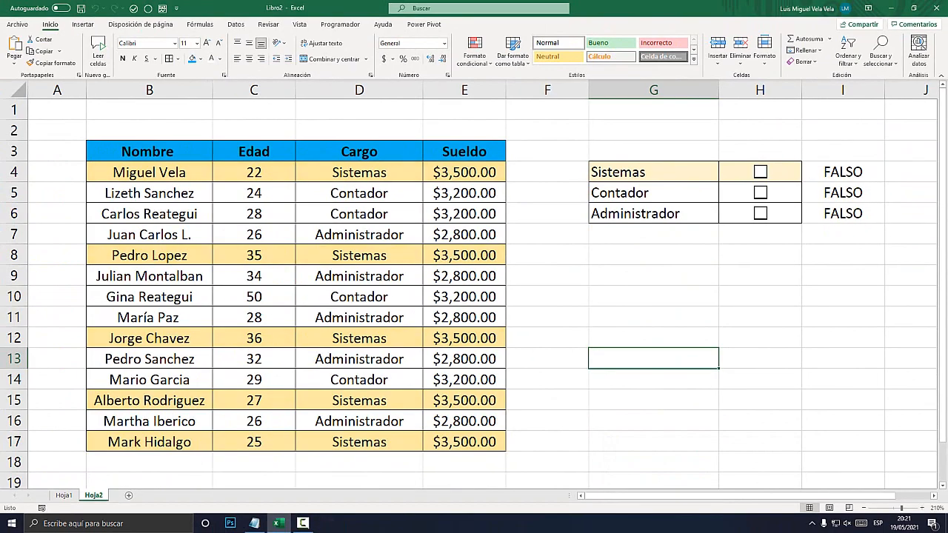
Select G4:H6 again and start a second formula-based conditional formatting rule for the checkbox list
left_click(655, 172)
left_click_drag(655, 172, 770, 214)
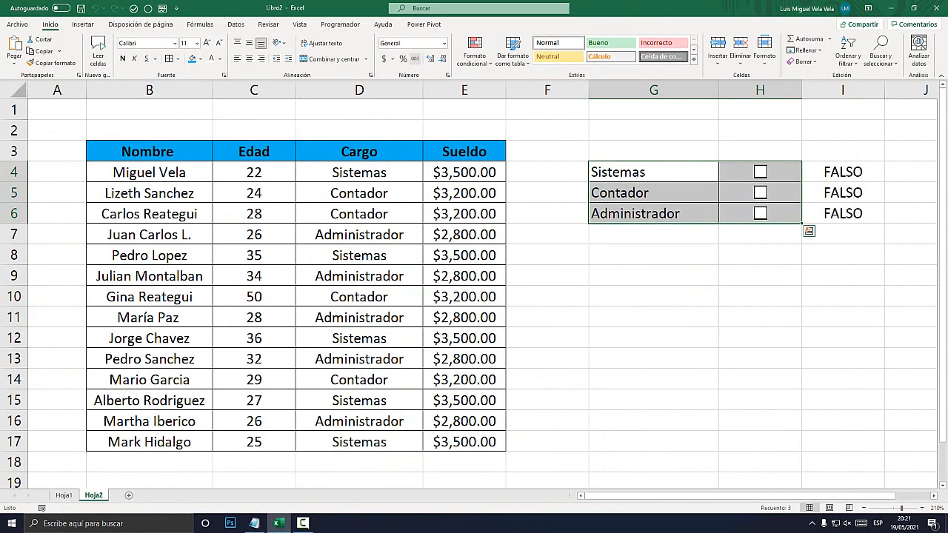
left_click(475, 52)
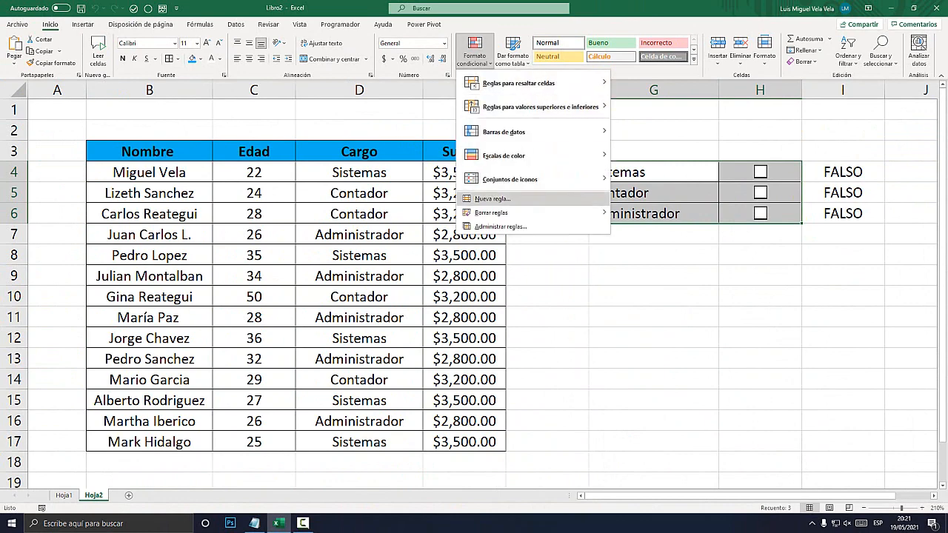
left_click(492, 199)
left_click(644, 312)
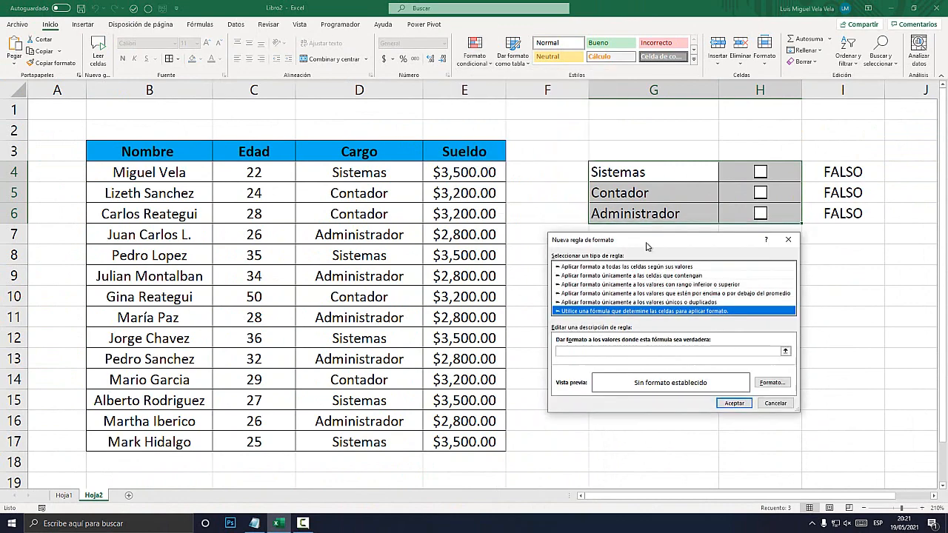
left_click_drag(646, 246, 645, 280)
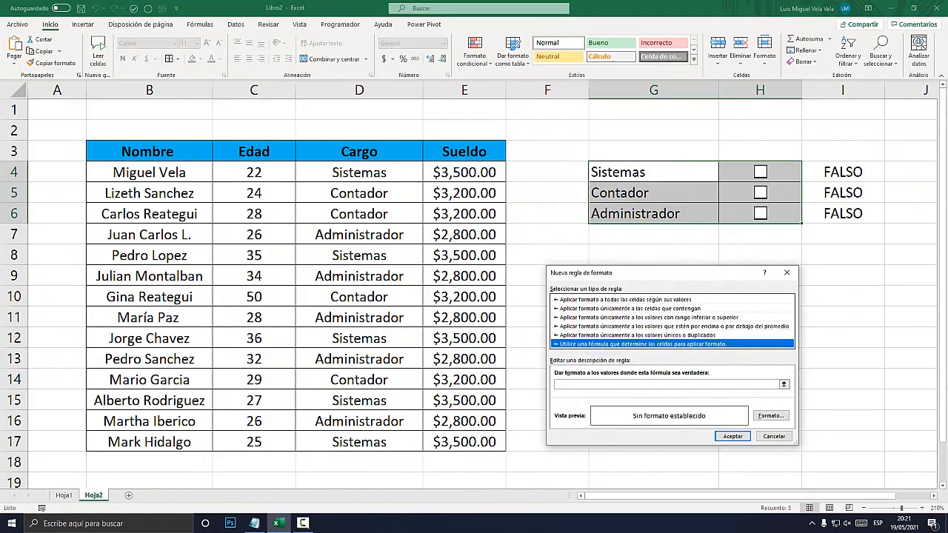
key("super+plus")
left_click(706, 385)
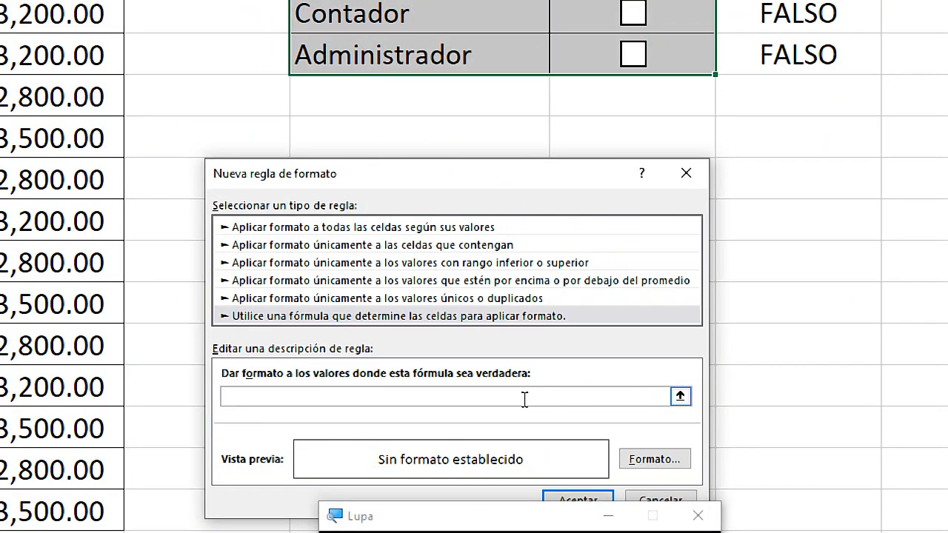
Begin the second rule's formula with a comparison on the Sistemas label cell, with only the column fixed as $G4
type("=")
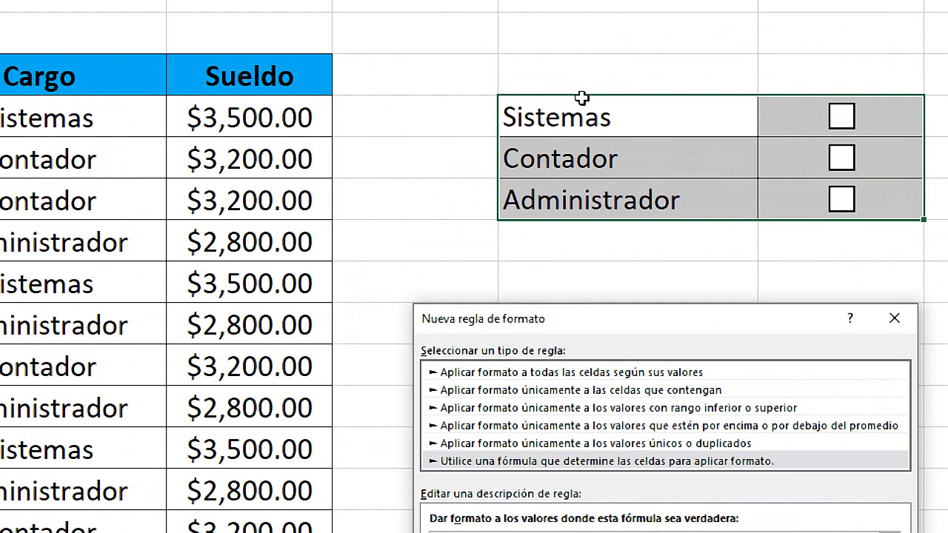
left_click(588, 130)
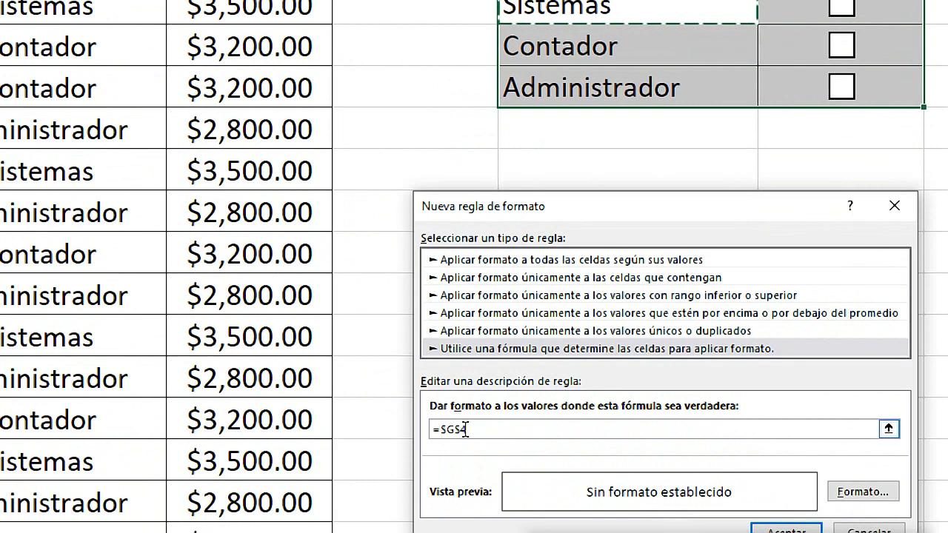
left_click(463, 431)
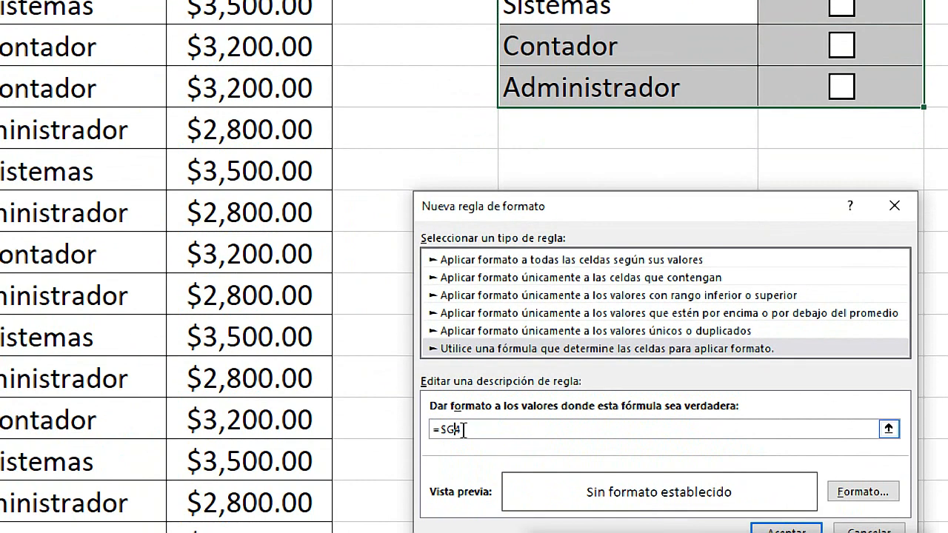
type("=\"")
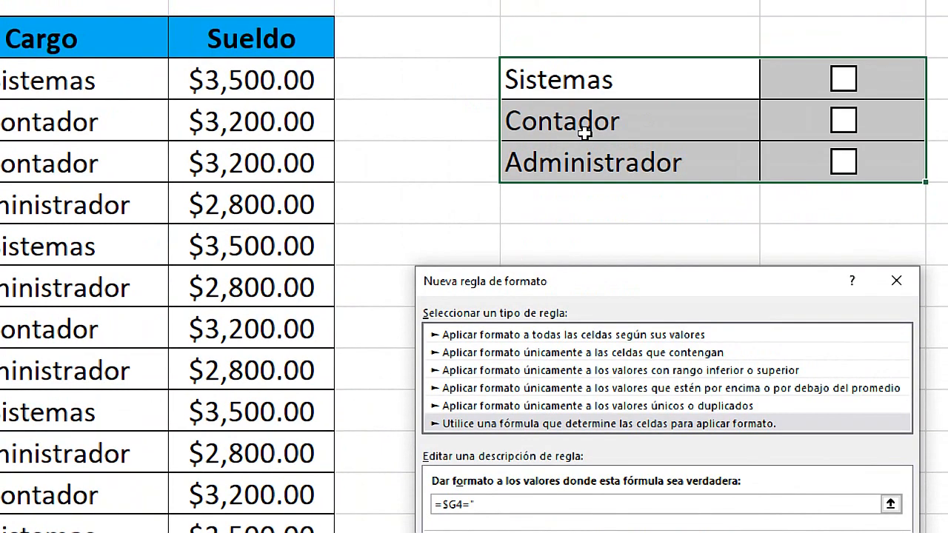
type("Contador")
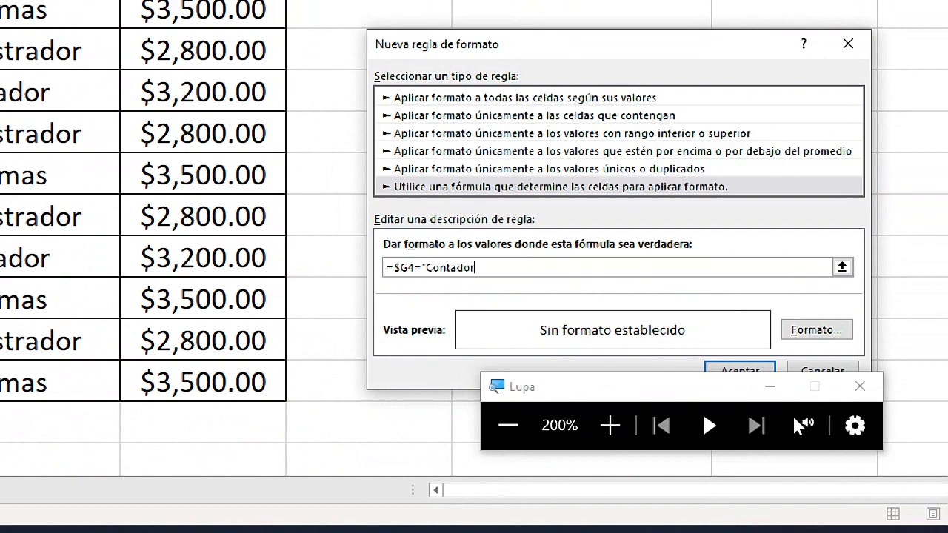
key("BackSpace")
key("BackSpace")
key("BackSpace")
key("BackSpace")
key("BackSpace")
key("BackSpace")
key("BackSpace")
key("BackSpace")
key("BackSpace")
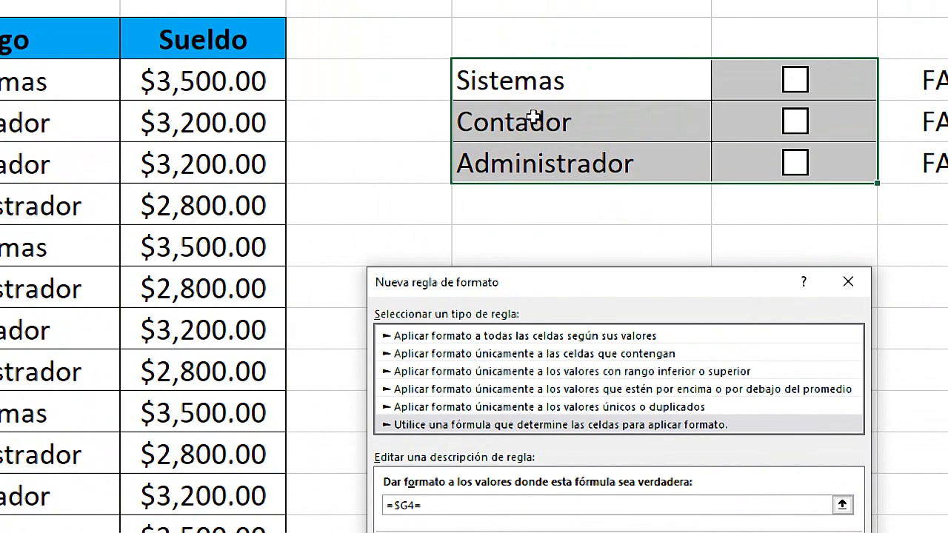
Compare $G4 with the Contador cell $G$5 and add its linked cell, making the formula =$G4=$G$5;$I$5)
left_click(534, 117)
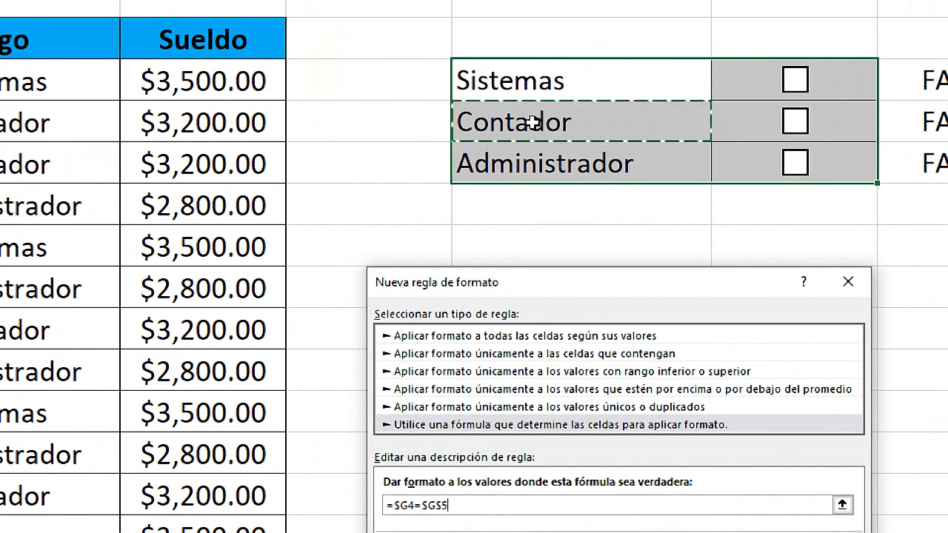
type(";")
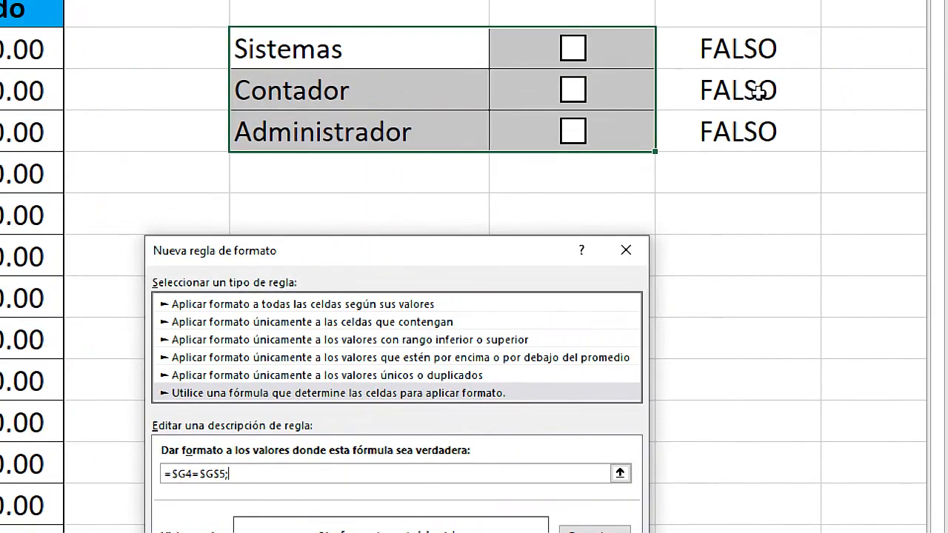
left_click(757, 90)
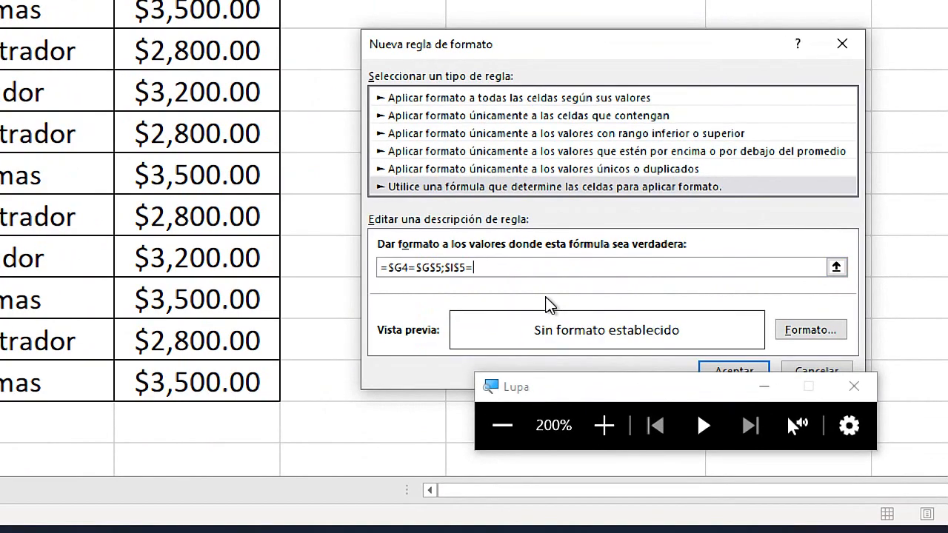
key("BackSpace")
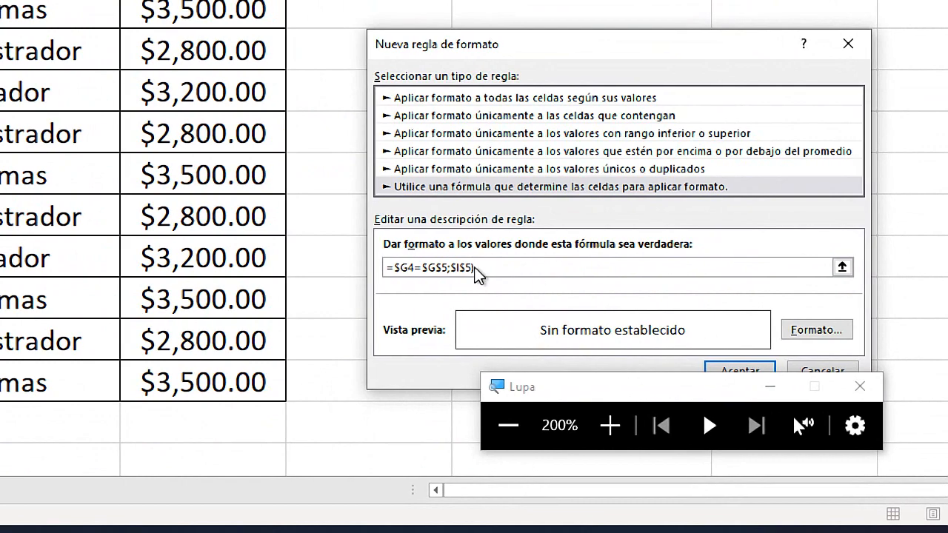
left_click_drag(564, 389, 615, 418)
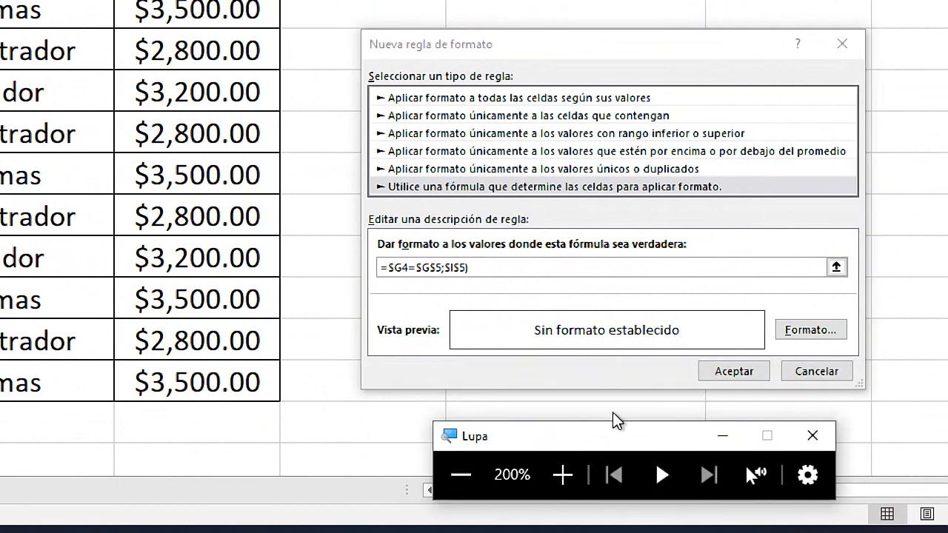
Give the second rule a light orange fill and try to save it with the formula =$G4=$G$5;$I$5)
left_click(815, 332)
left_click(481, 274)
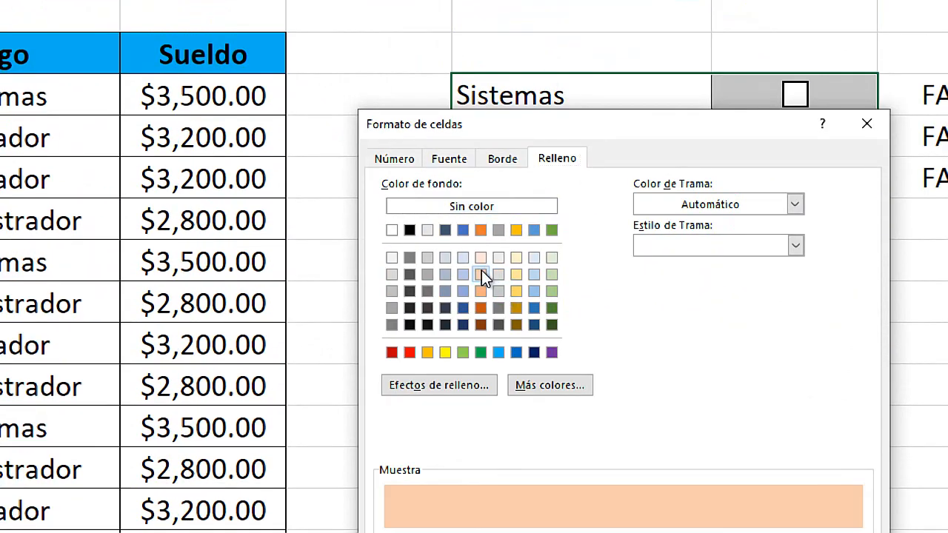
left_click(482, 291)
key("super+minus")
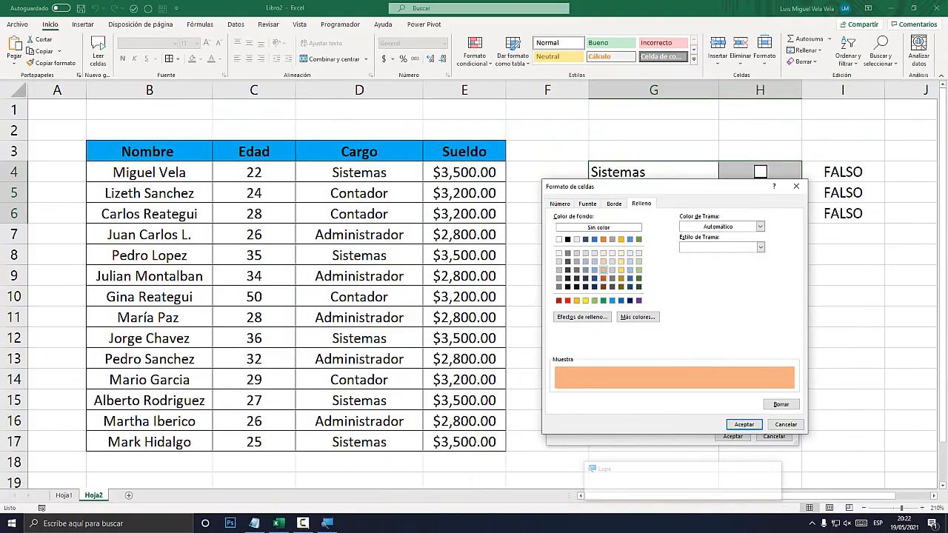
key("Return")
key("Return")
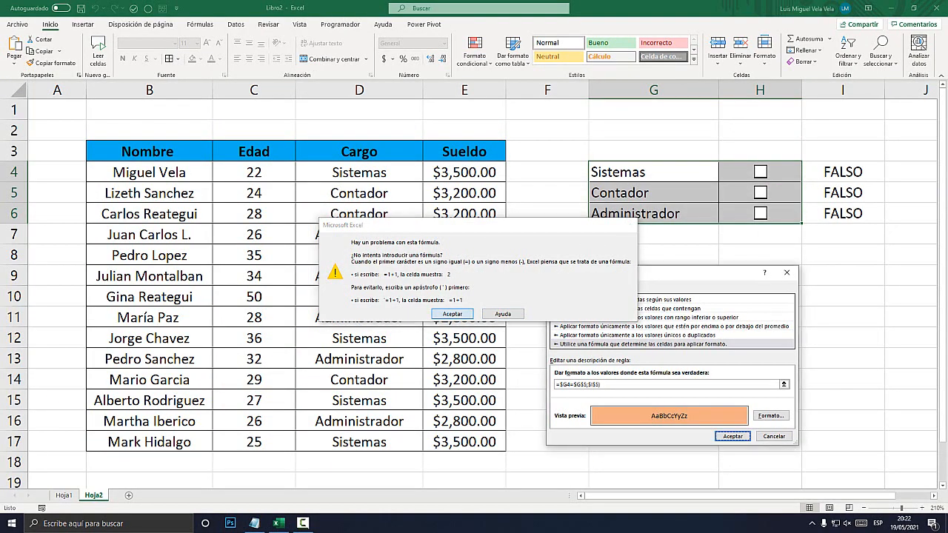
key("Return")
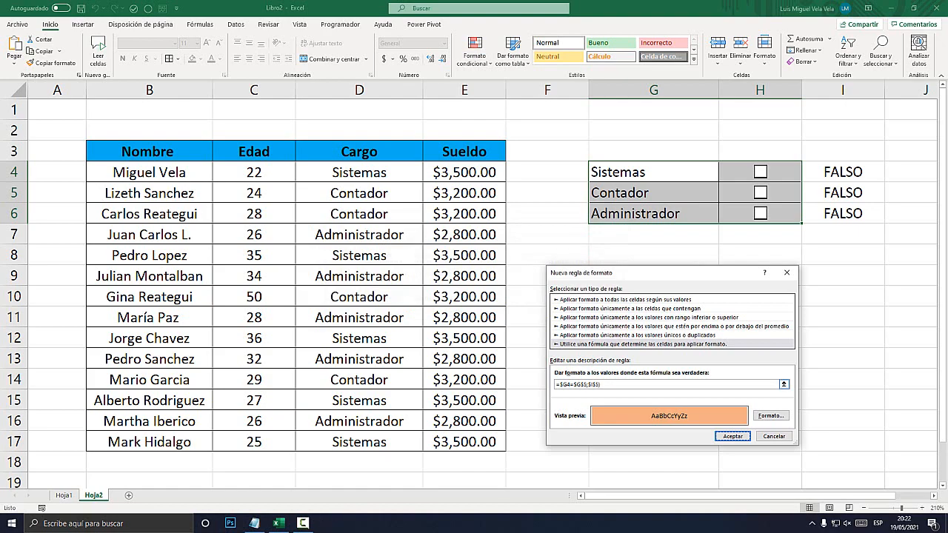
Replace $G$5 in the rule's formula with the text "Contador" and try to save the rule again
key("super+plus")
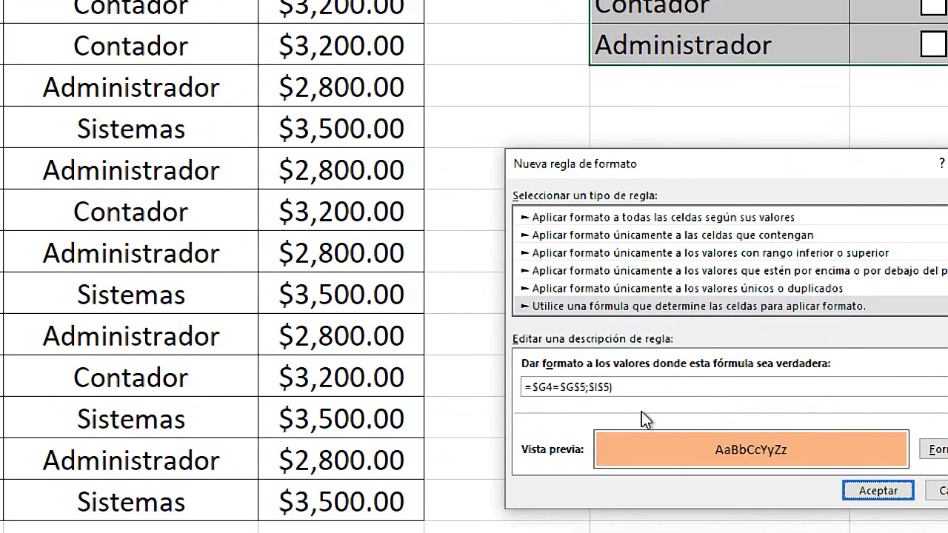
left_click(562, 387)
key("shift+Right")
key("shift+Right")
key("shift+Right")
key("shift+Right")
type("\"")
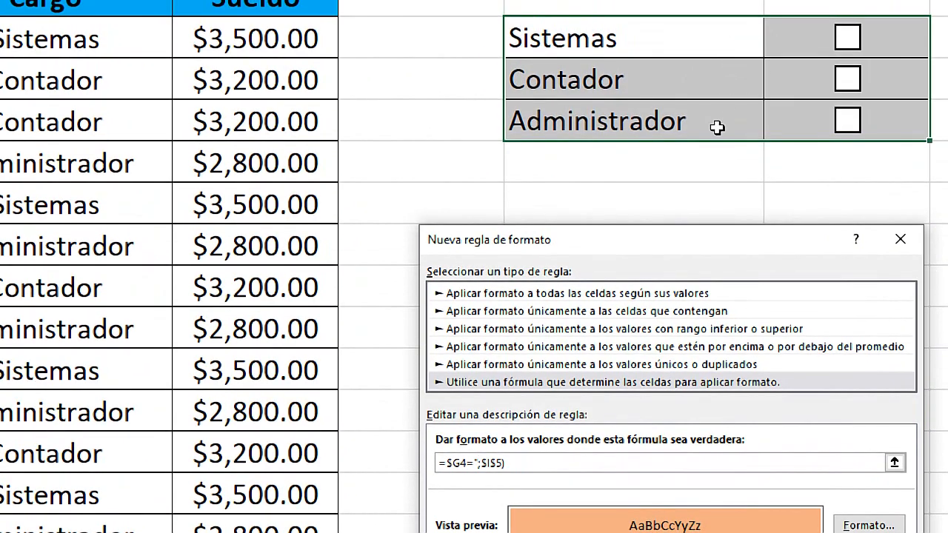
type("Contador\"")
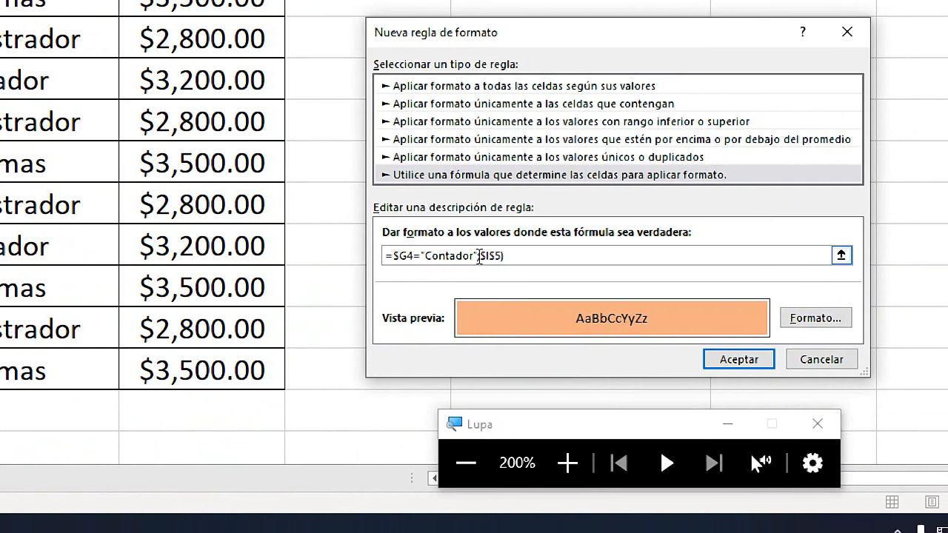
left_click(747, 360)
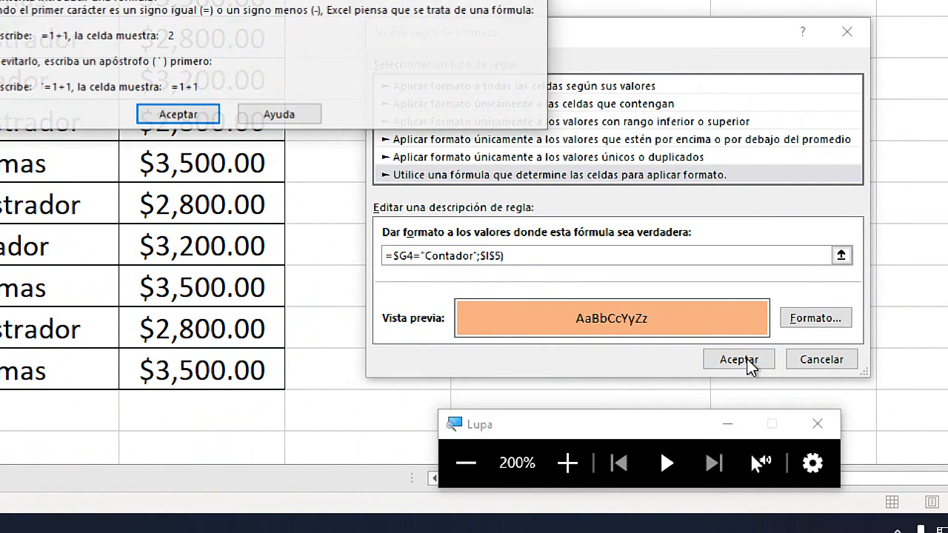
left_click(178, 114)
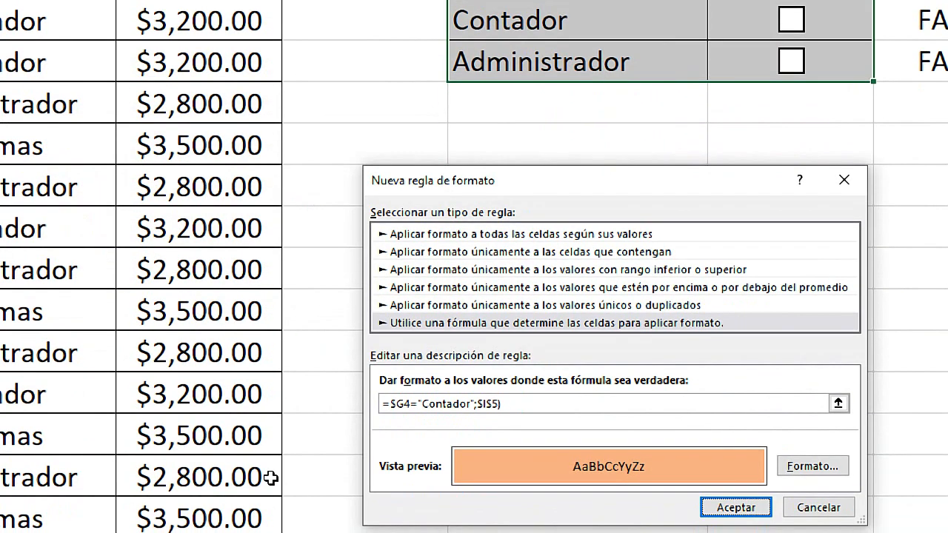
Add the missing Y function so the formula reads =Y($G4="Contador";$I$5), and save the rule
left_click(421, 404)
left_click(476, 404)
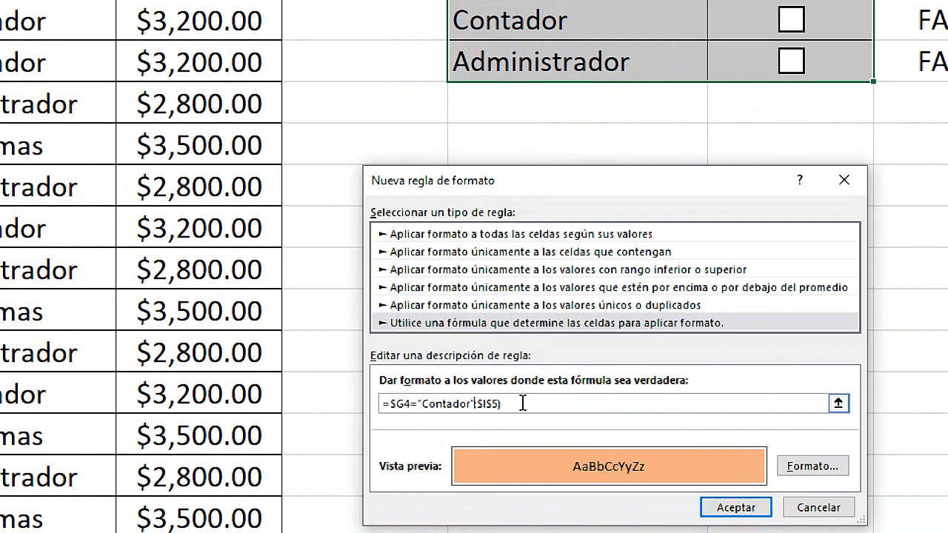
left_click_drag(523, 403, 446, 404)
left_click(445, 404)
left_click(391, 404)
type("Y(")
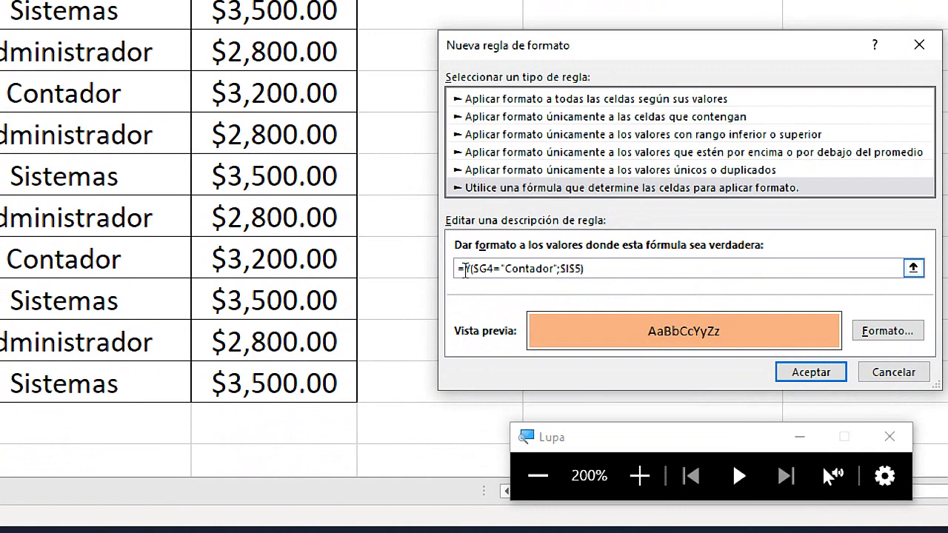
left_click(792, 372)
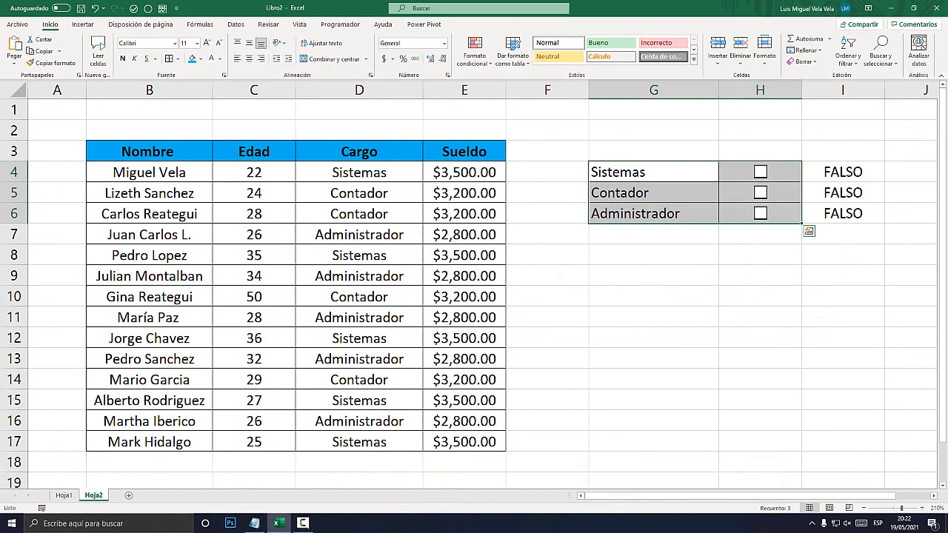
Tick and untick the Contador and Sistemas checkboxes to check the highlighting of their list rows
left_click(926, 235)
left_click(833, 104)
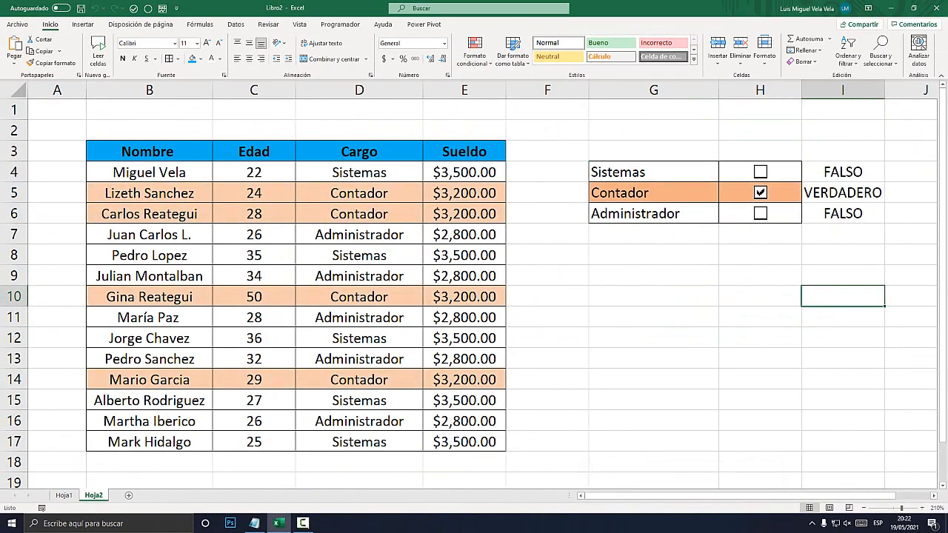
left_click(761, 172)
left_click(761, 172)
left_click(761, 193)
left_click(761, 235)
Select G4:H6 and start a third formula-based conditional formatting rule for the checkbox list
left_click_drag(653, 173, 761, 213)
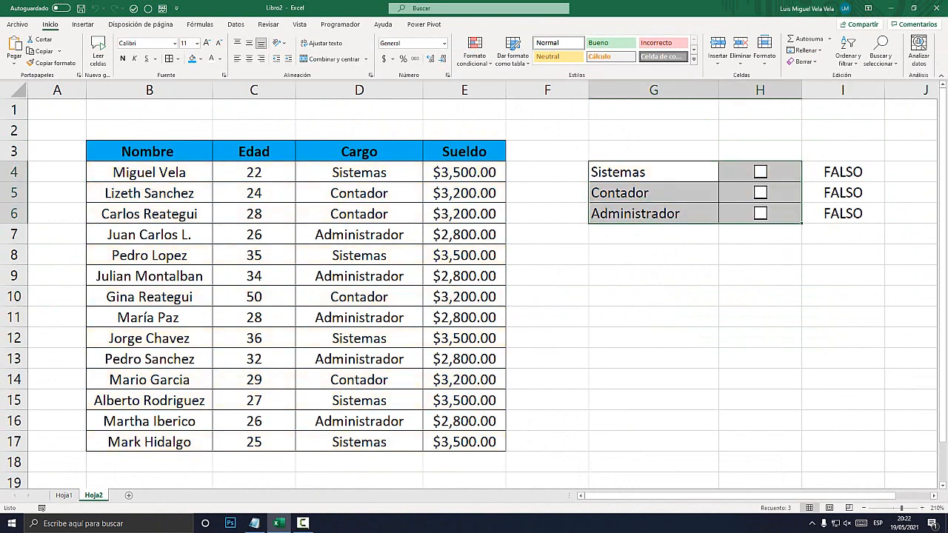
left_click(475, 52)
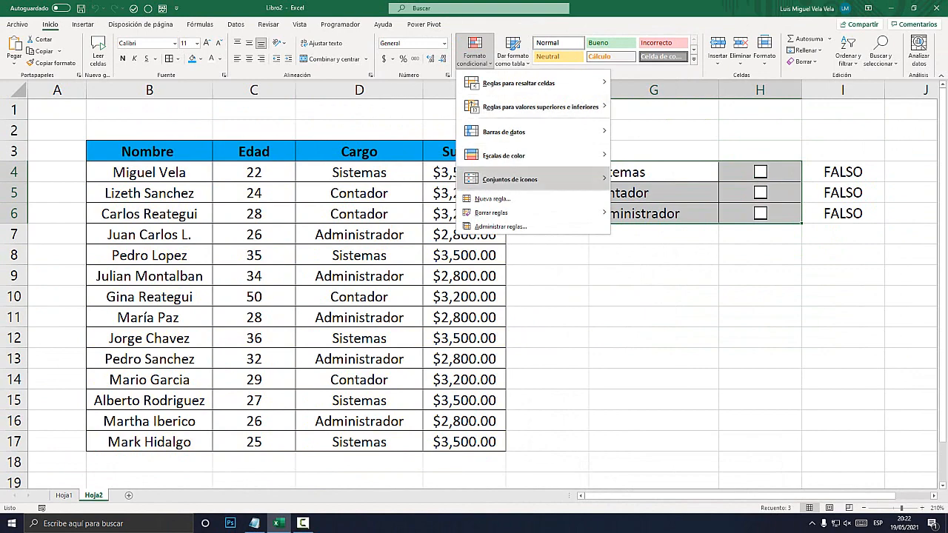
left_click(493, 199)
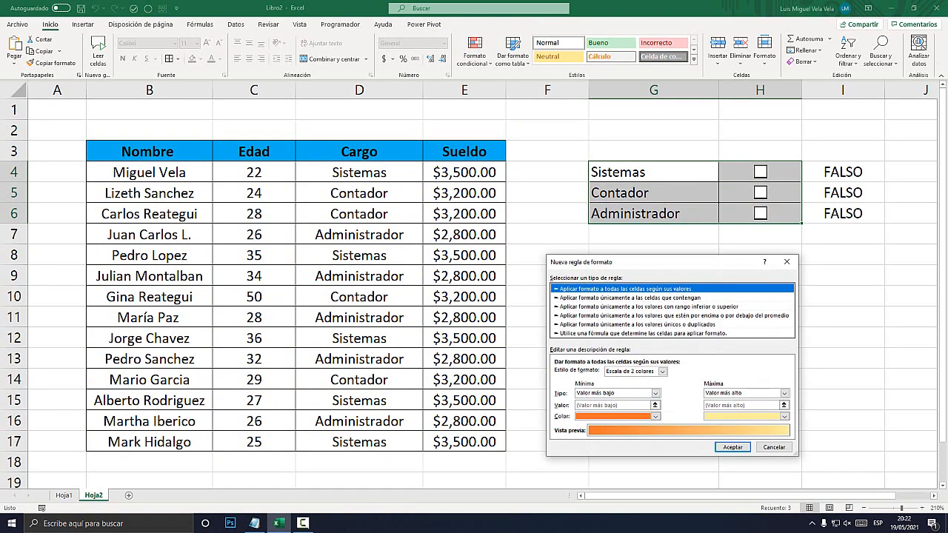
left_click(644, 334)
left_click_drag(652, 263, 635, 250)
left_click(643, 362)
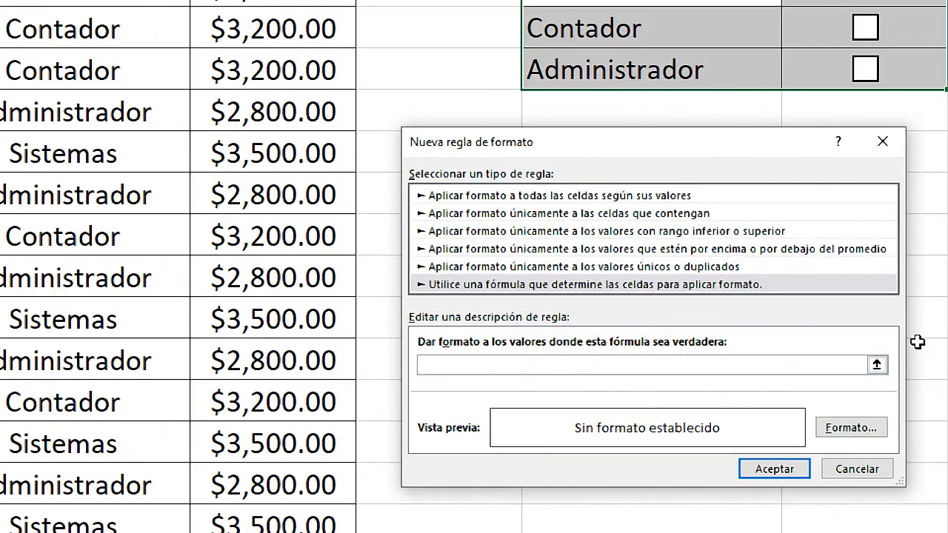
Begin the third rule's formula with =Y($G4=, referencing the Sistemas label cell with only its column fixed
type("=Y")
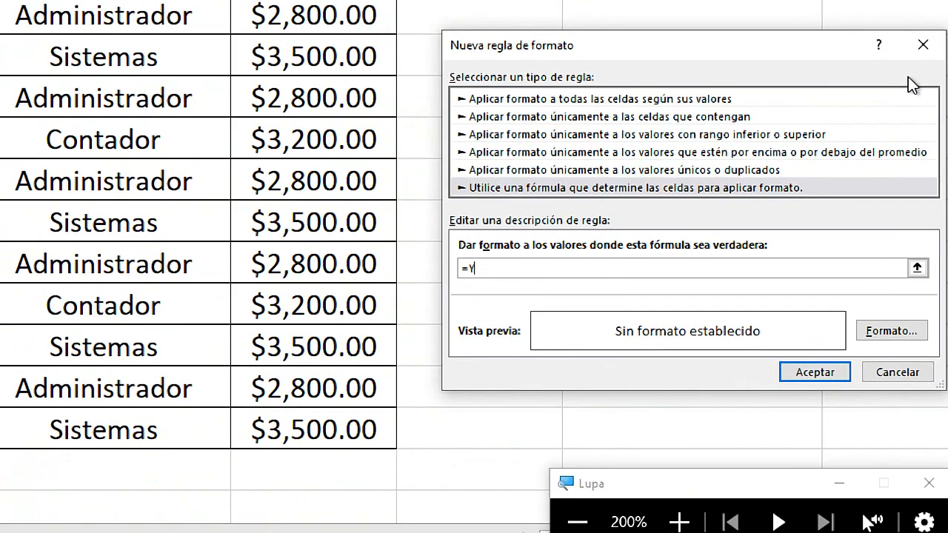
type("(")
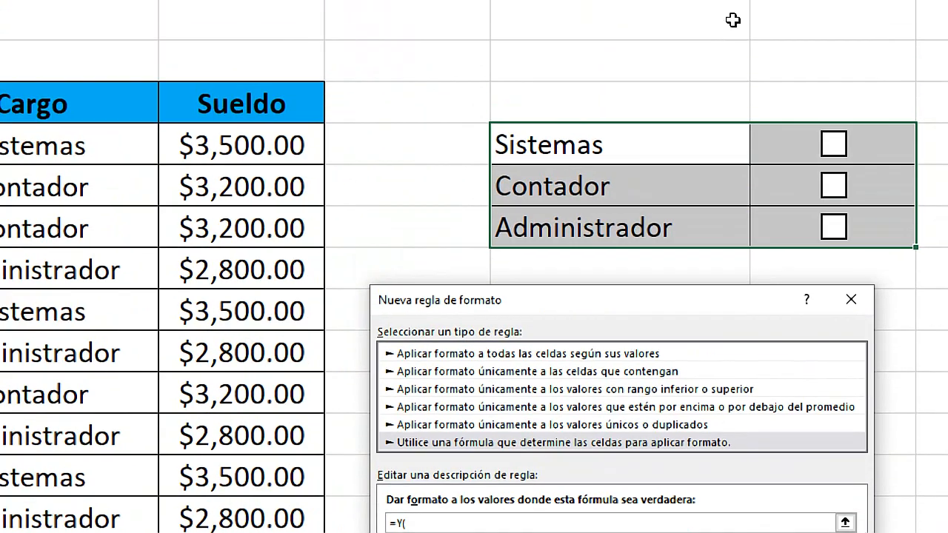
left_click(561, 144)
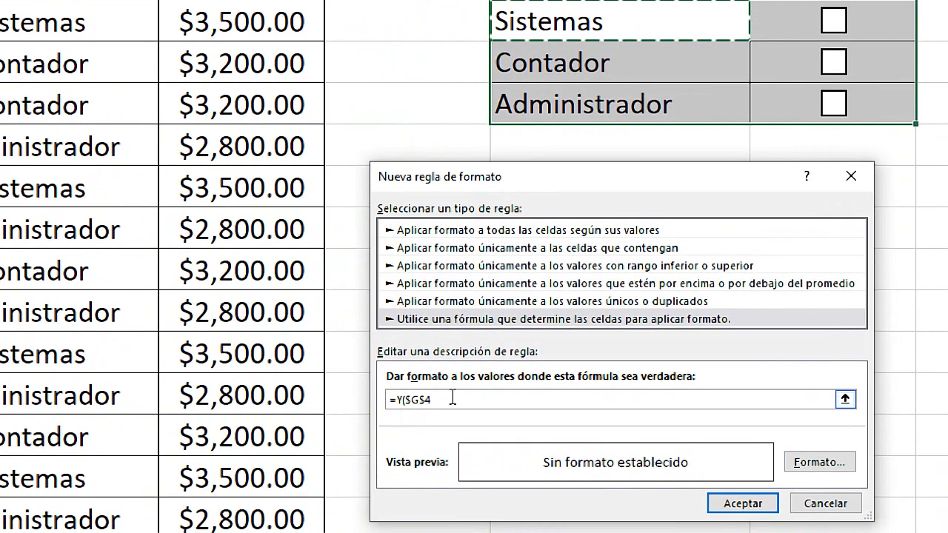
left_click(421, 400)
key("Delete")
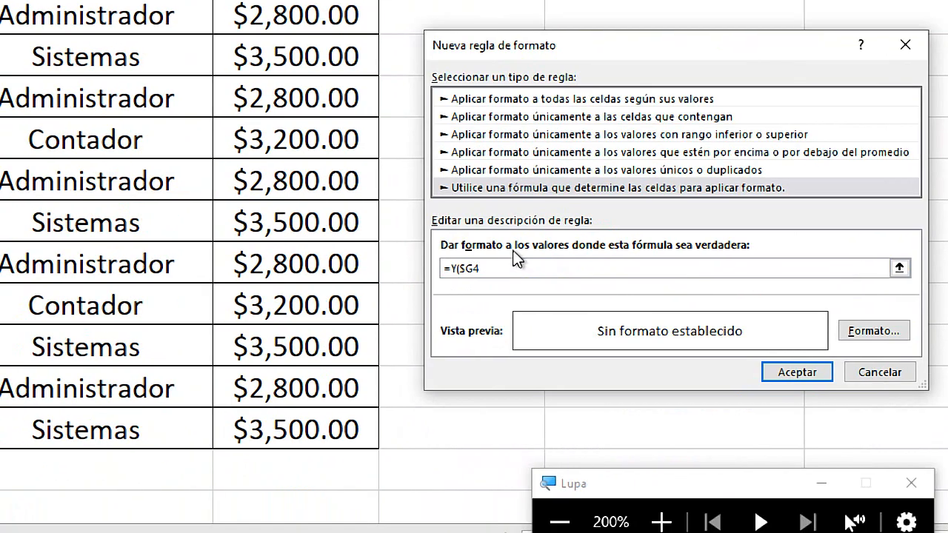
left_click(450, 399)
type("=")
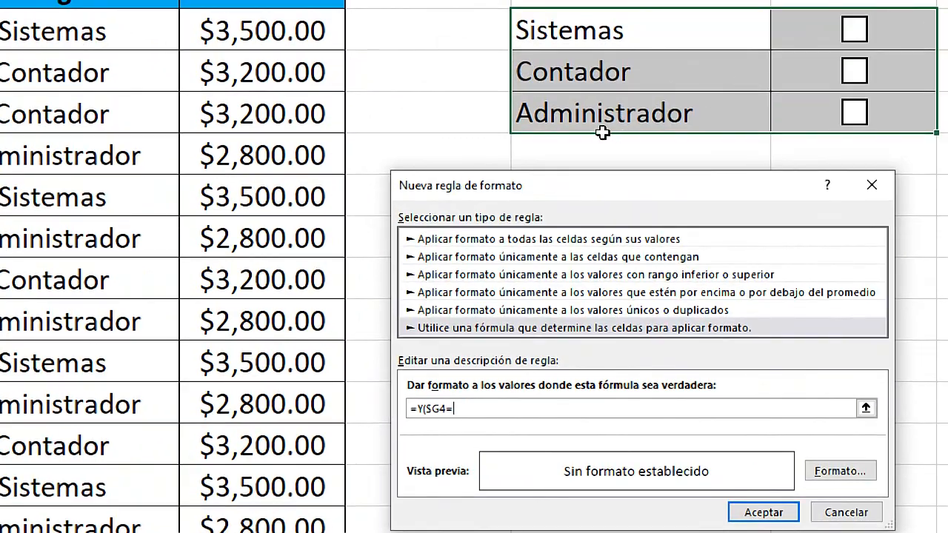
Compare with the Administrador cell $G$6 and add its linked cell, completing the formula =Y($G4=$G$6;$I$6)
left_click(644, 112)
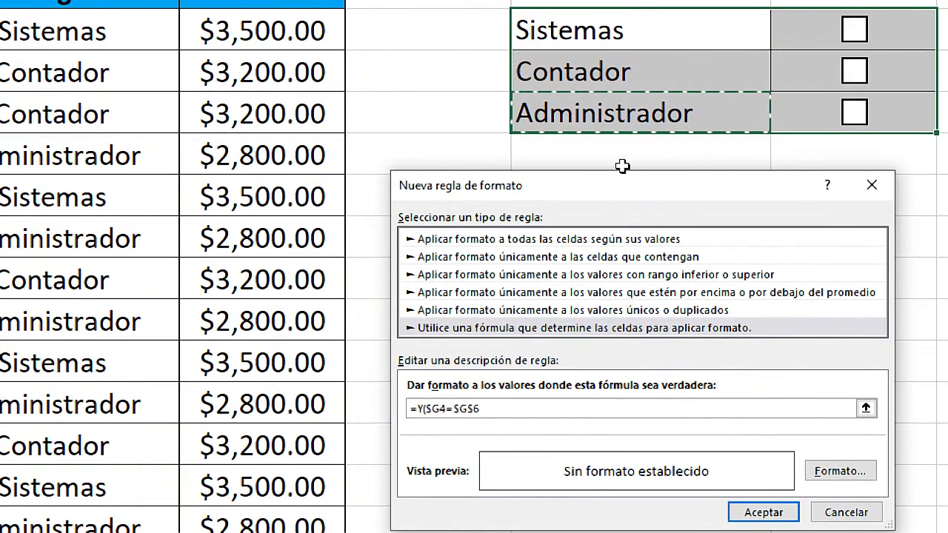
type(";")
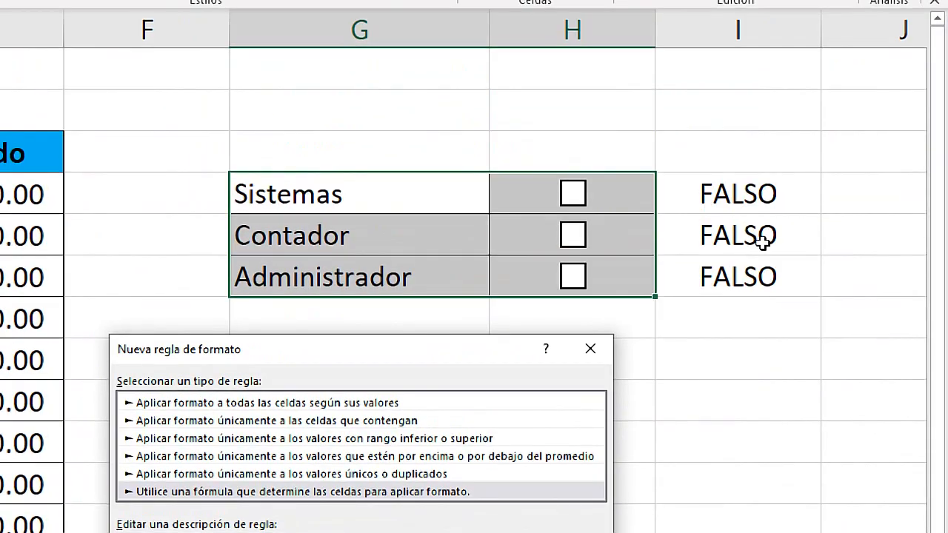
left_click(717, 276)
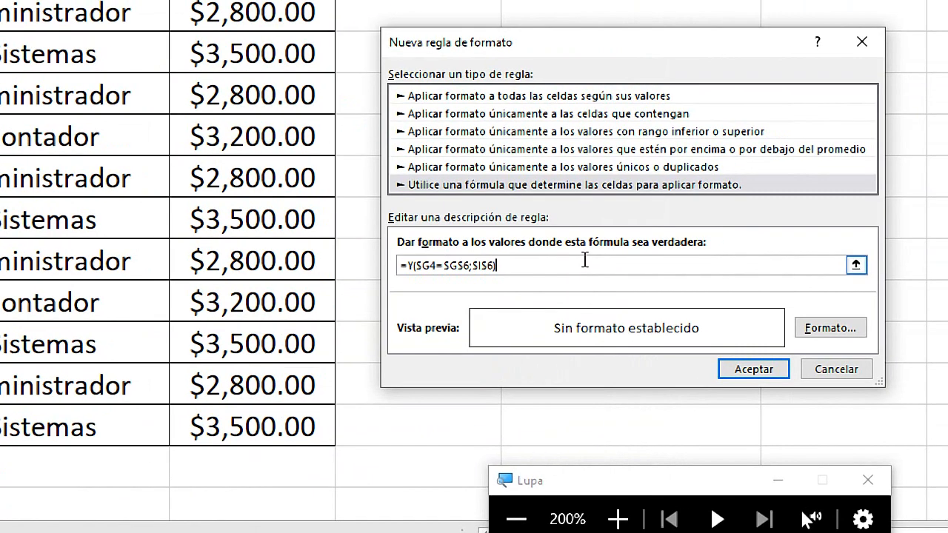
type(")")
Give the Administrador rule a light green fill and save it
left_click(870, 324)
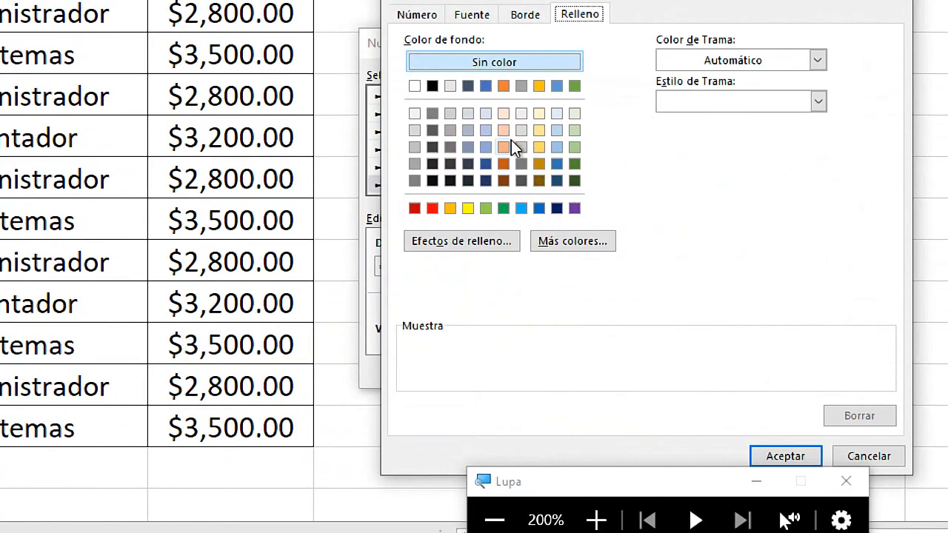
left_click(573, 149)
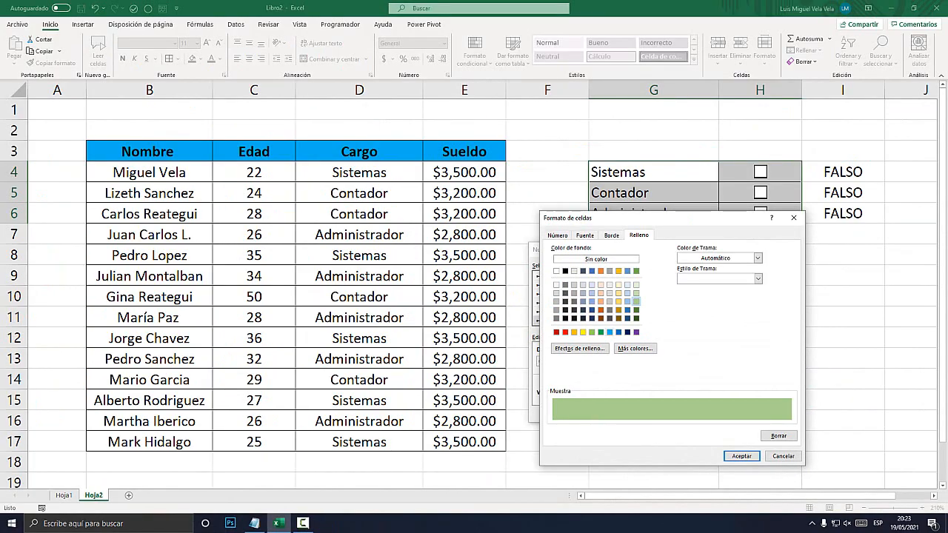
left_click(786, 456)
left_click(715, 414)
left_click_drag(761, 332, 761, 321)
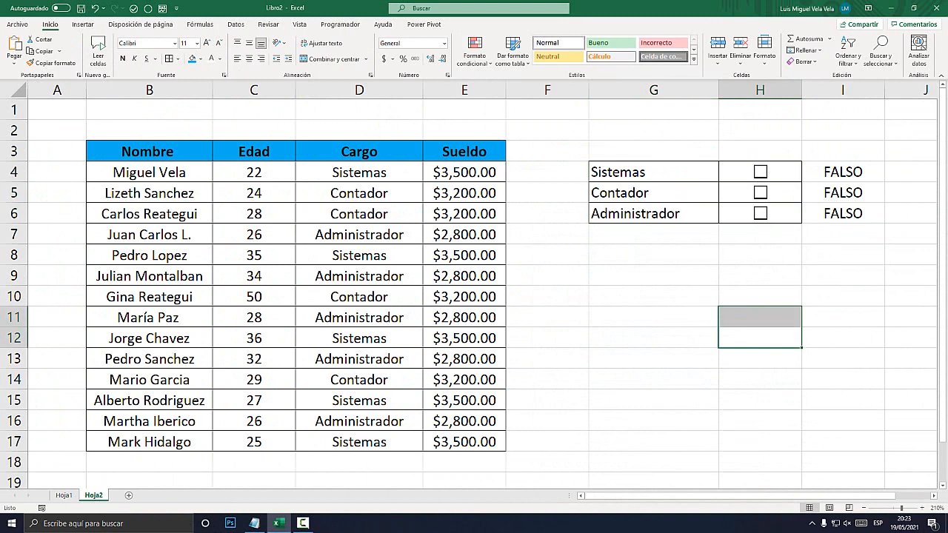
Tick all three checkboxes to compare the list and table highlighting colours, and untick them all
left_click(761, 213)
left_click(761, 193)
left_click(761, 172)
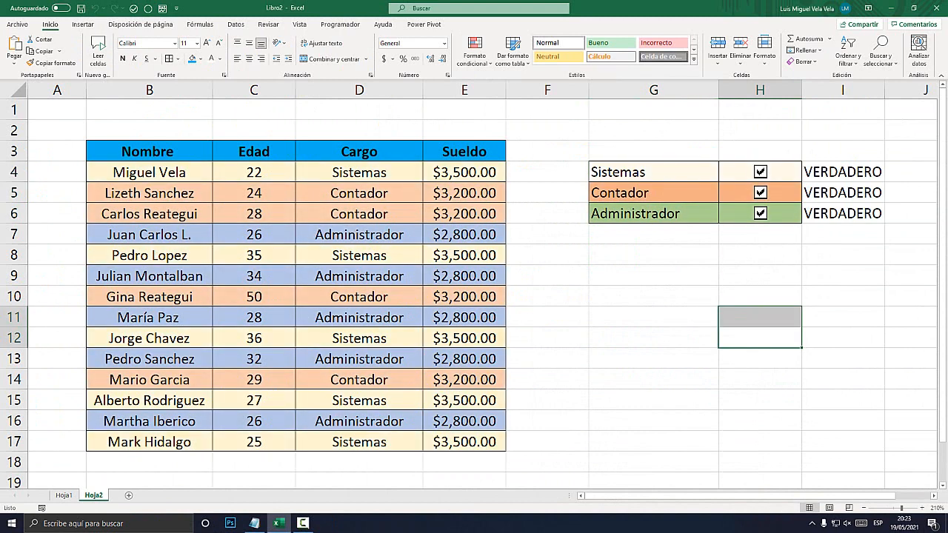
left_click(761, 192)
left_click(761, 213)
left_click(761, 192)
left_click(761, 172)
left_click(760, 193)
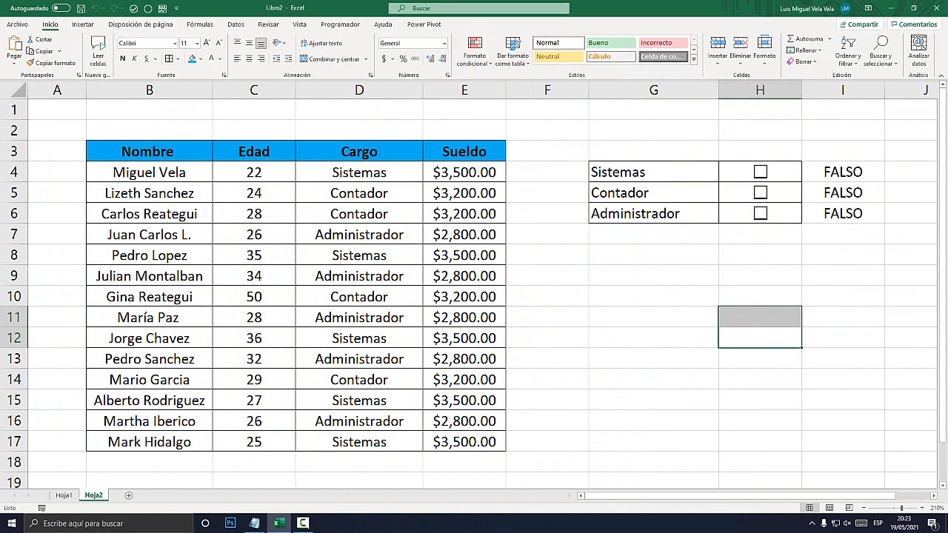
Open the conditional formatting rules manager for G4:H6 and select the Administrador rule among the current selection's rules
left_click_drag(654, 172, 781, 213)
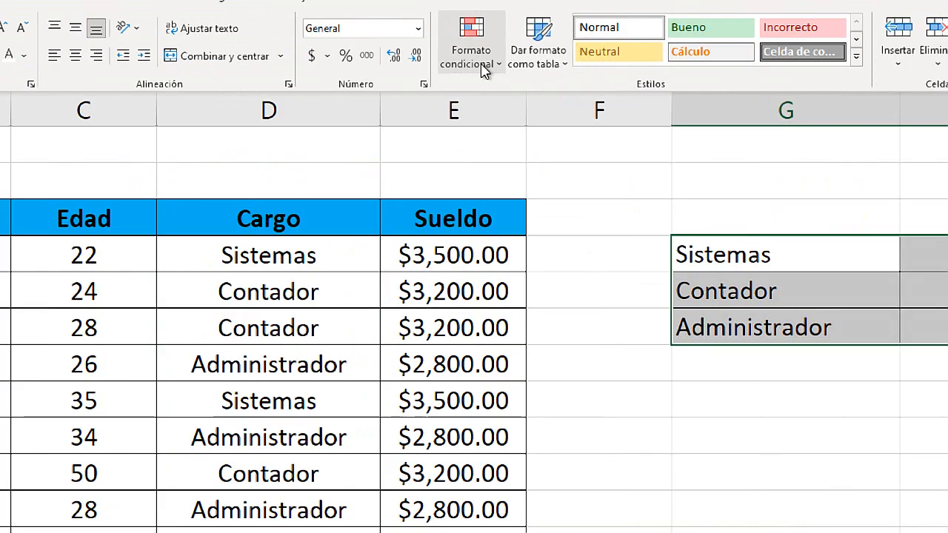
left_click(483, 64)
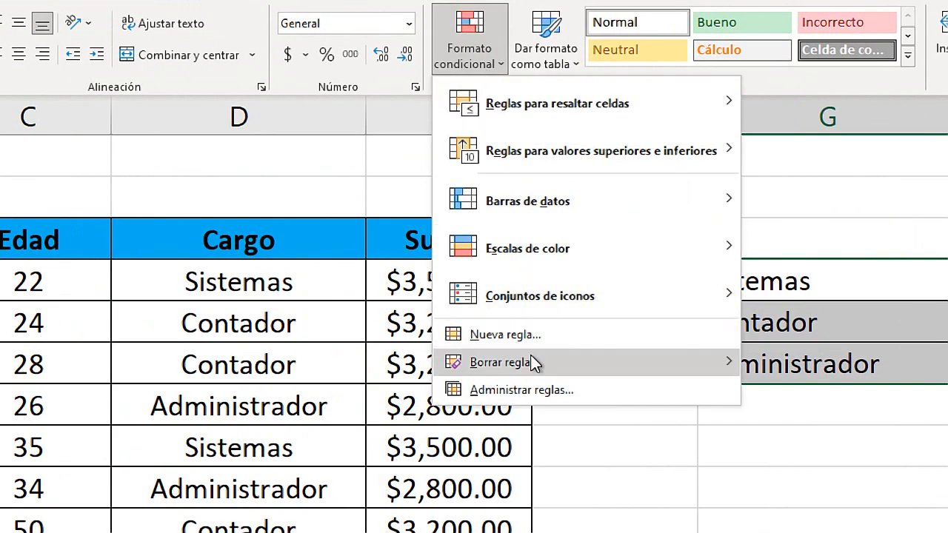
left_click(546, 403)
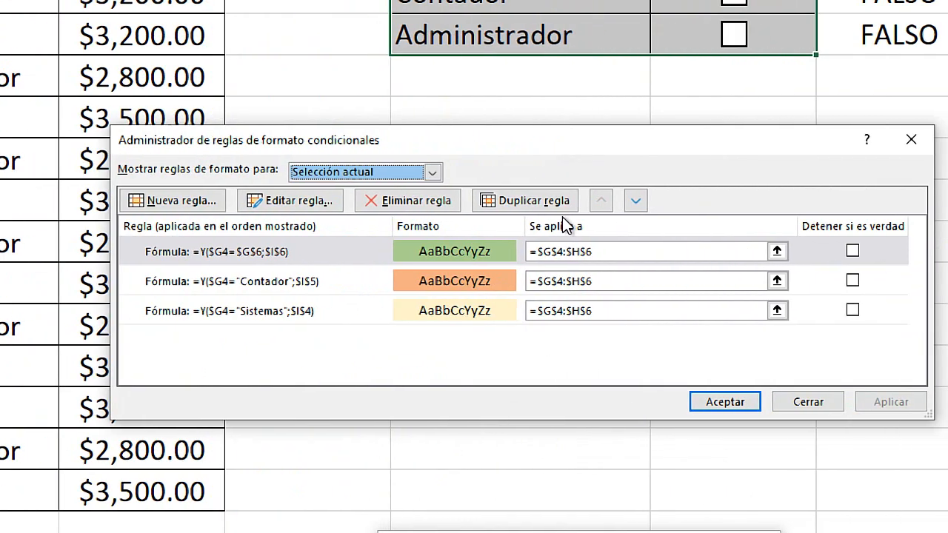
left_click(432, 172)
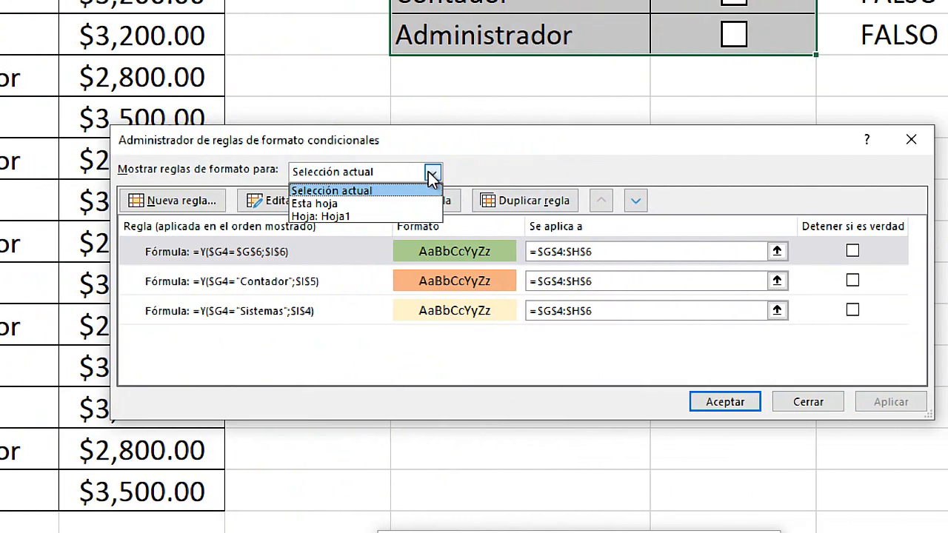
left_click(338, 191)
left_click(383, 175)
left_click(340, 191)
left_click(452, 254)
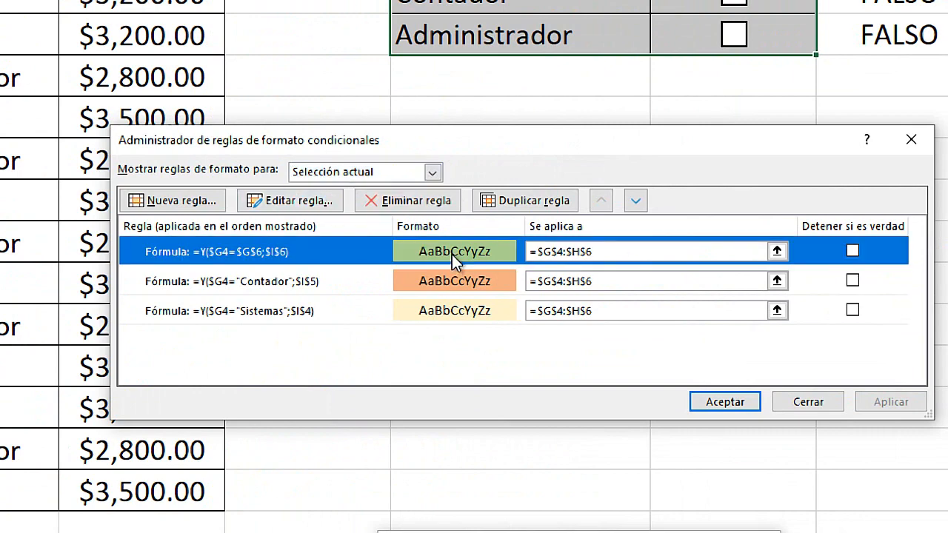
Change the Administrador rule's fill to light blue and apply the edited rule to the checkbox list
double_click(255, 248)
left_click(716, 389)
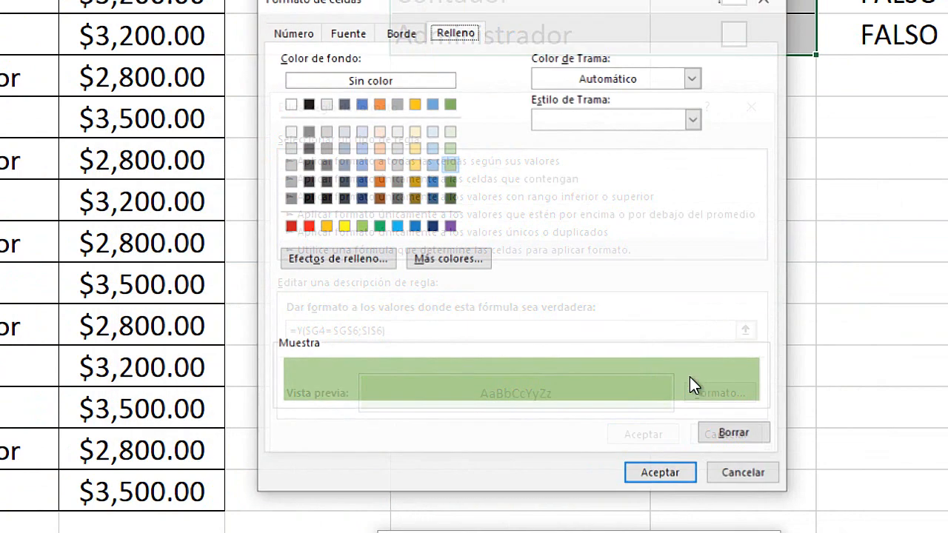
left_click(431, 164)
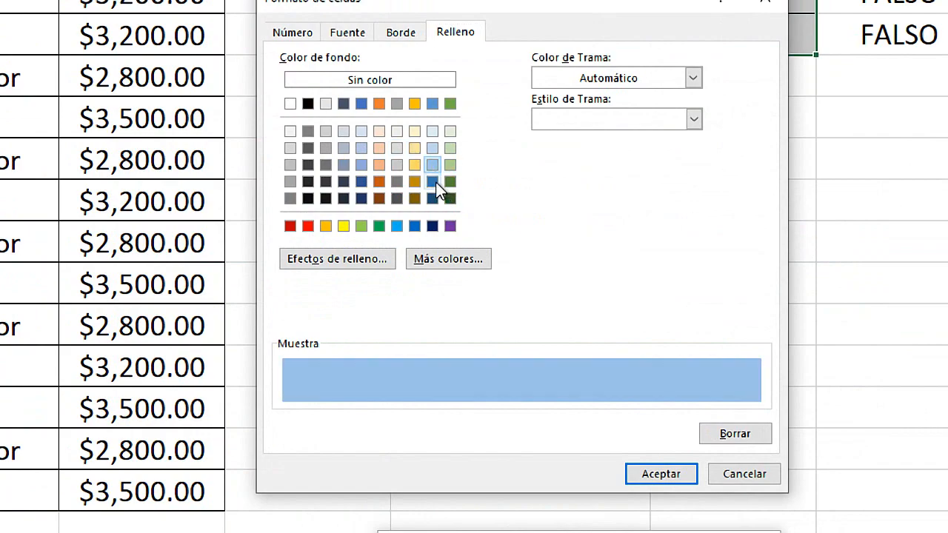
left_click(660, 473)
left_click(644, 437)
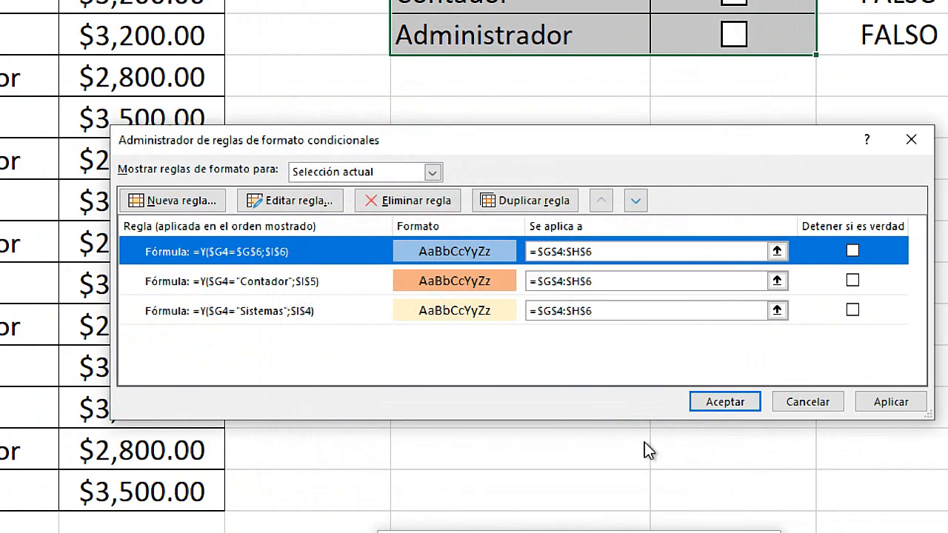
left_click(723, 400)
left_click(612, 347)
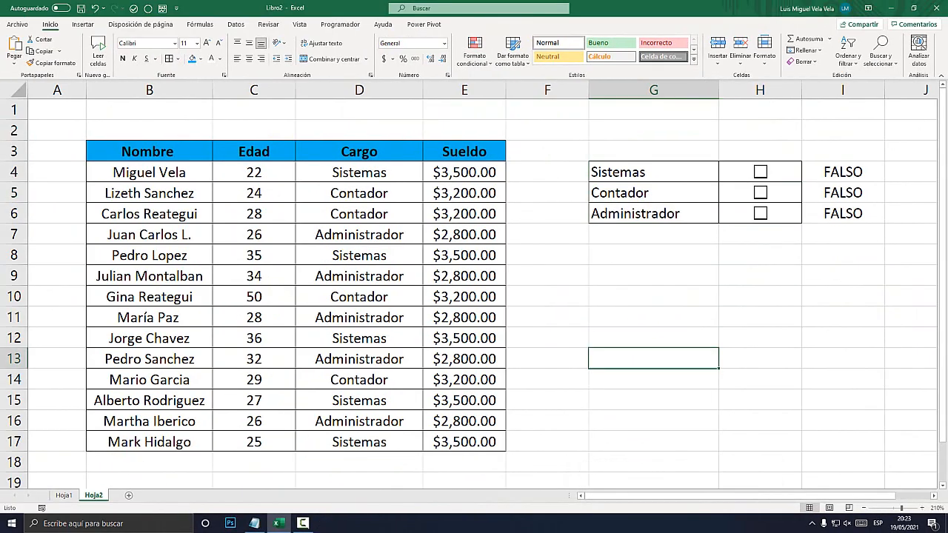
Toggle the Administrador, Contador and Sistemas checkboxes to compare list and table colours, leaving only Contador ticked
left_click(761, 213)
left_click(761, 213)
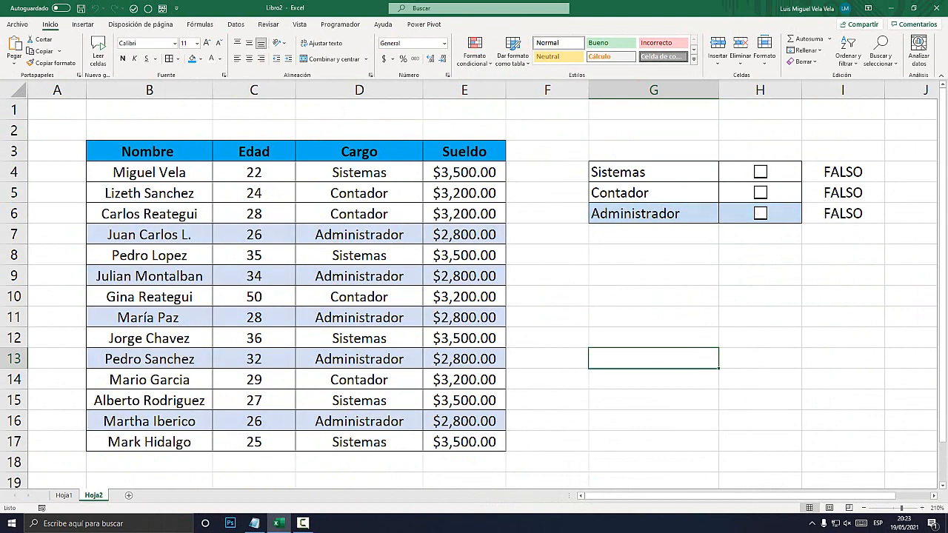
left_click(761, 193)
left_click(761, 172)
left_click(761, 192)
left_click(761, 213)
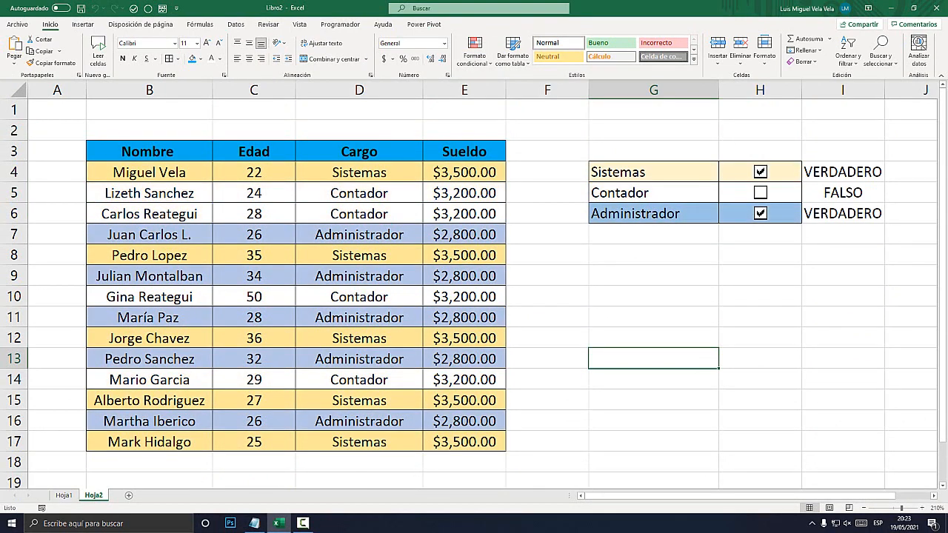
left_click(761, 172)
left_click(761, 213)
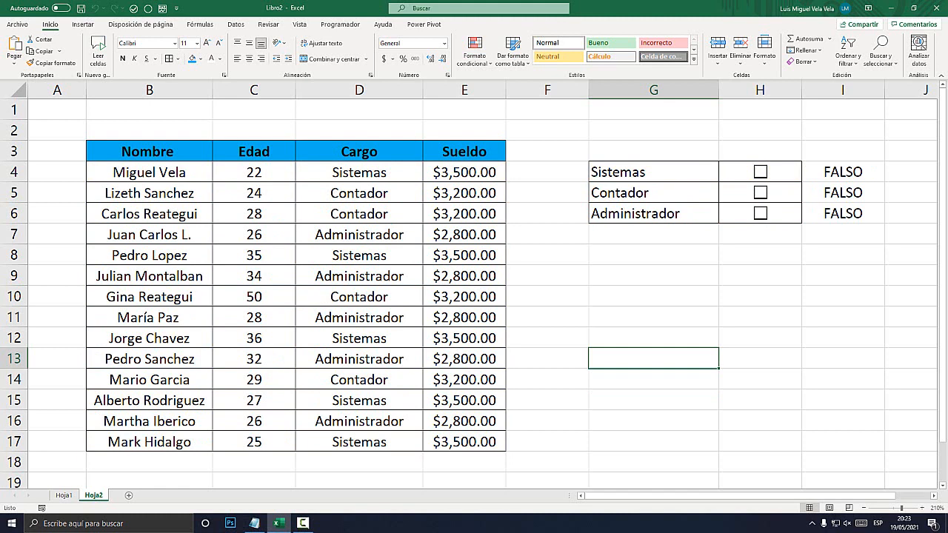
left_click(760, 193)
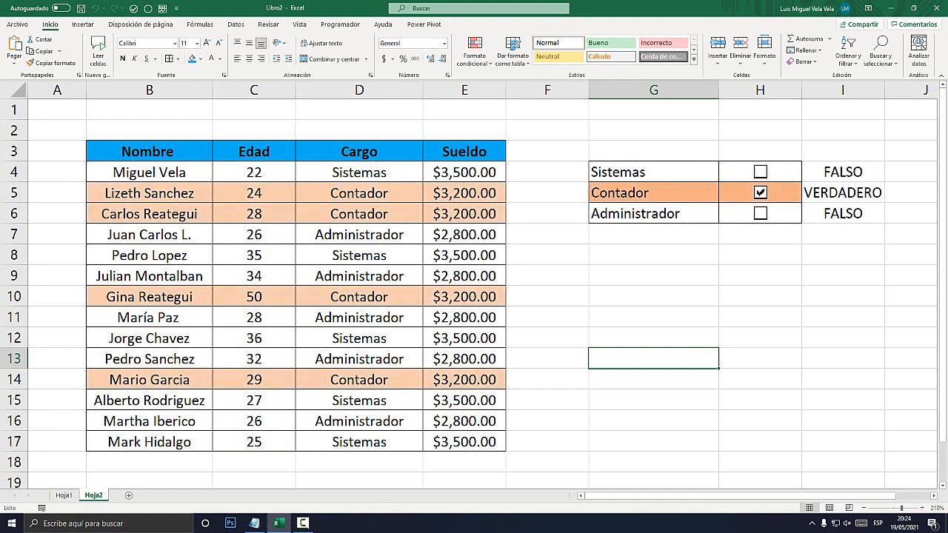